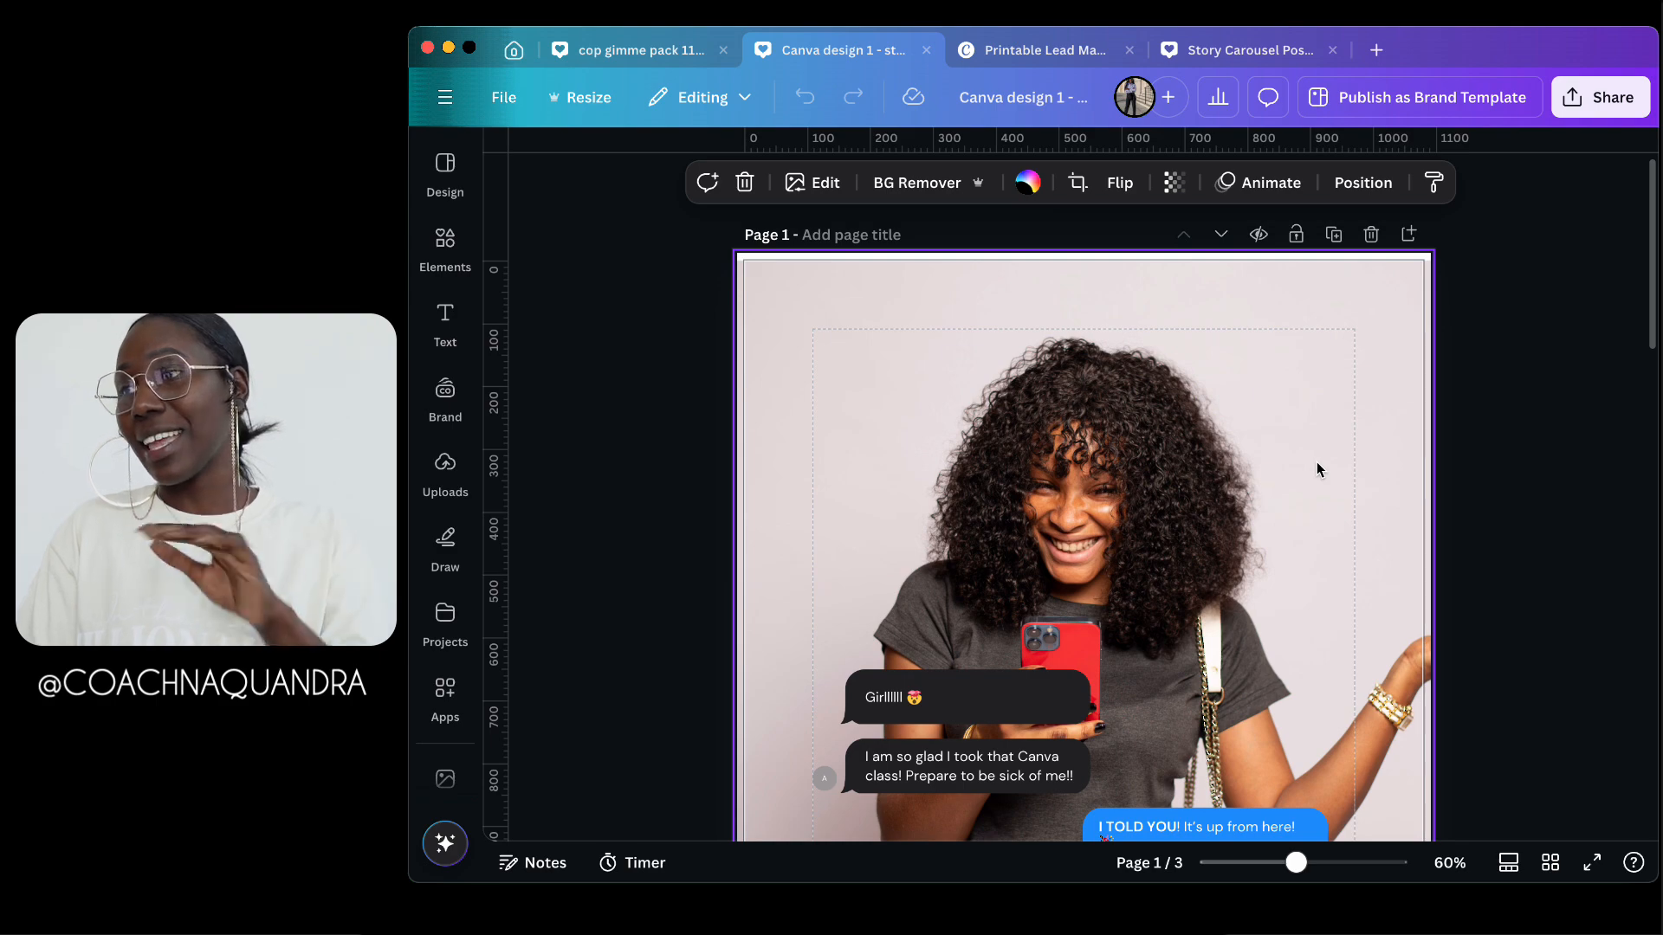
# Step: Add a blank page after the third page of the design
pyautogui.scroll(-3, 1317, 468)
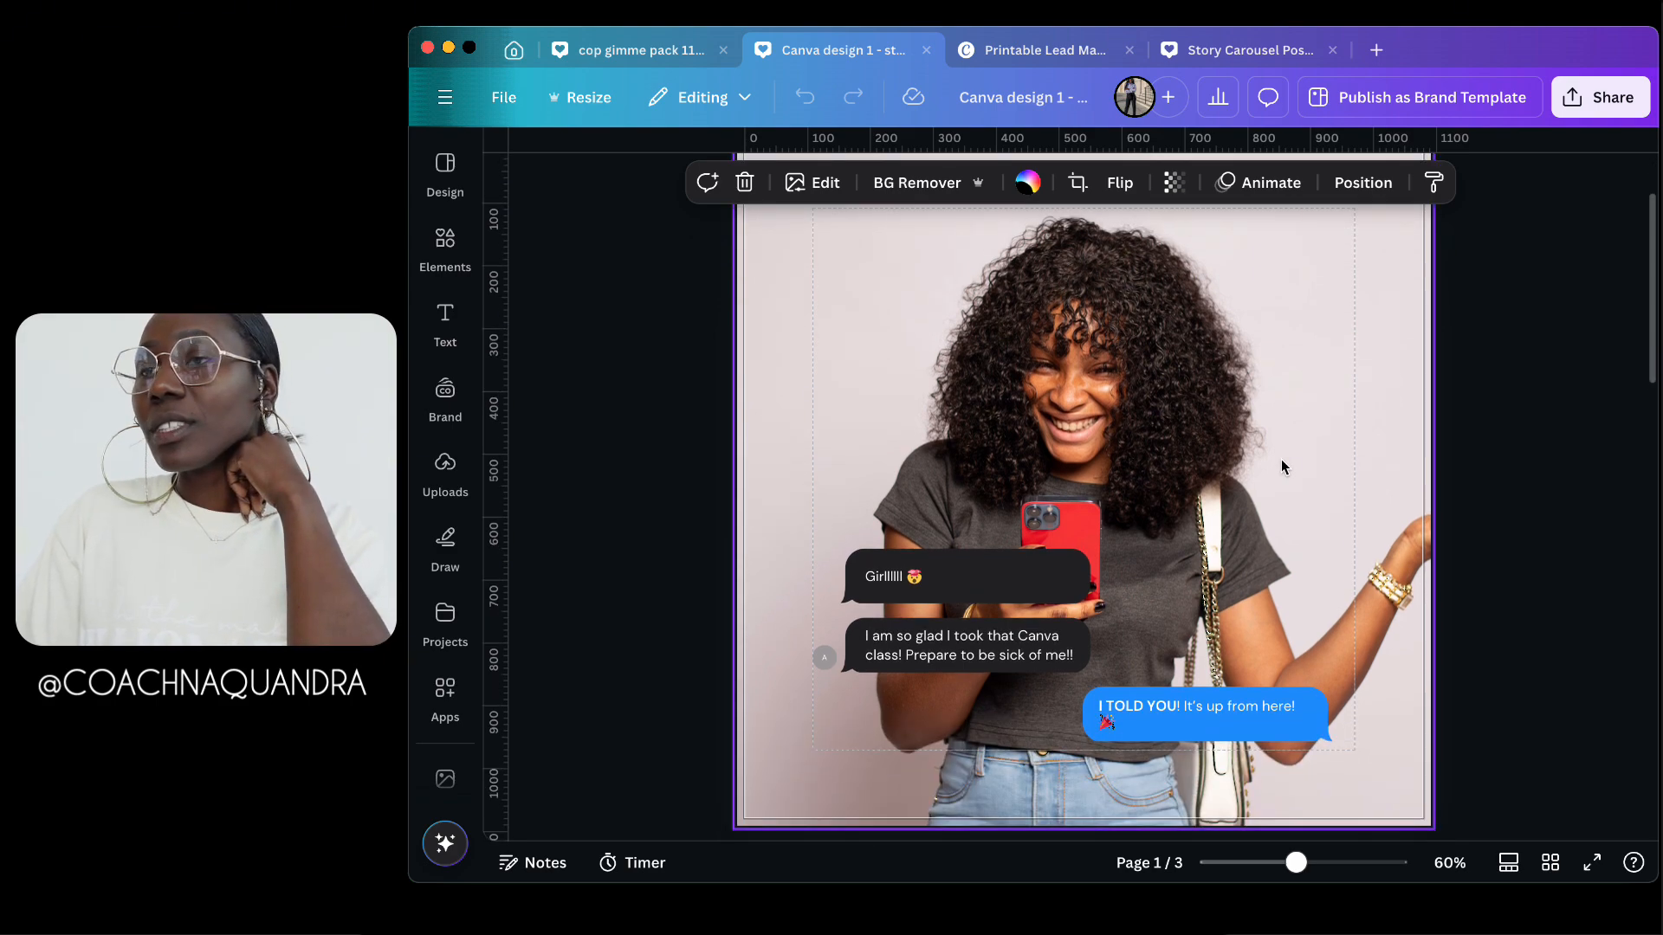
pyautogui.scroll(-5, 1283, 466)
pyautogui.scroll(-5, 1355, 779)
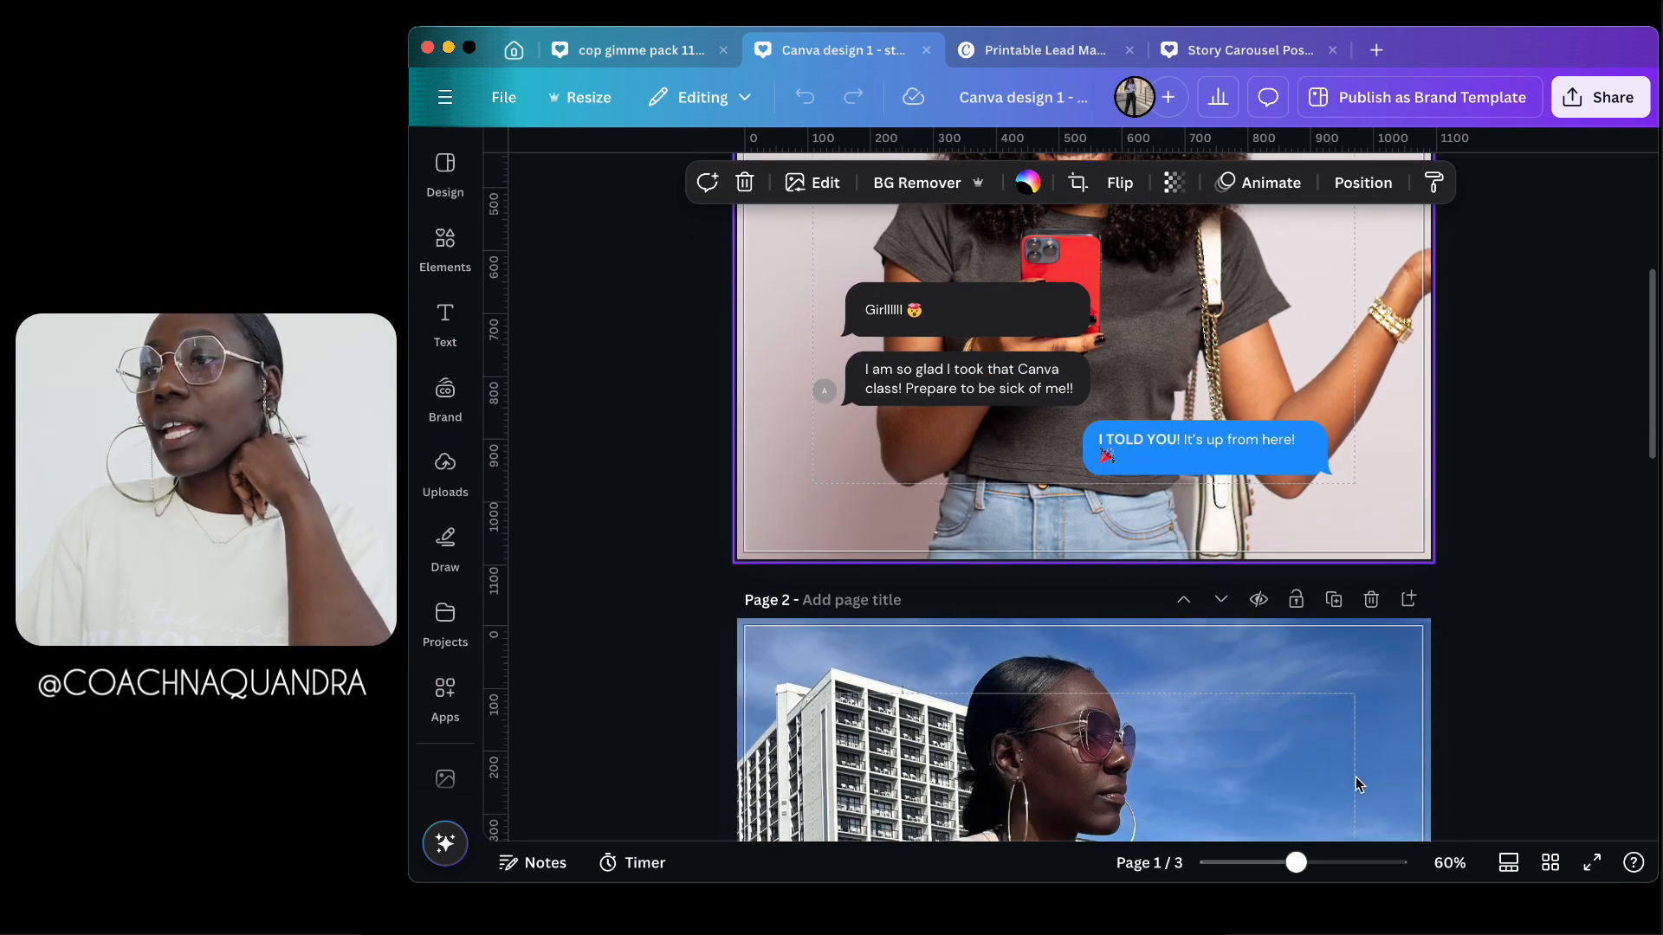
pyautogui.scroll(4, 1249, 750)
pyautogui.scroll(4, 1247, 746)
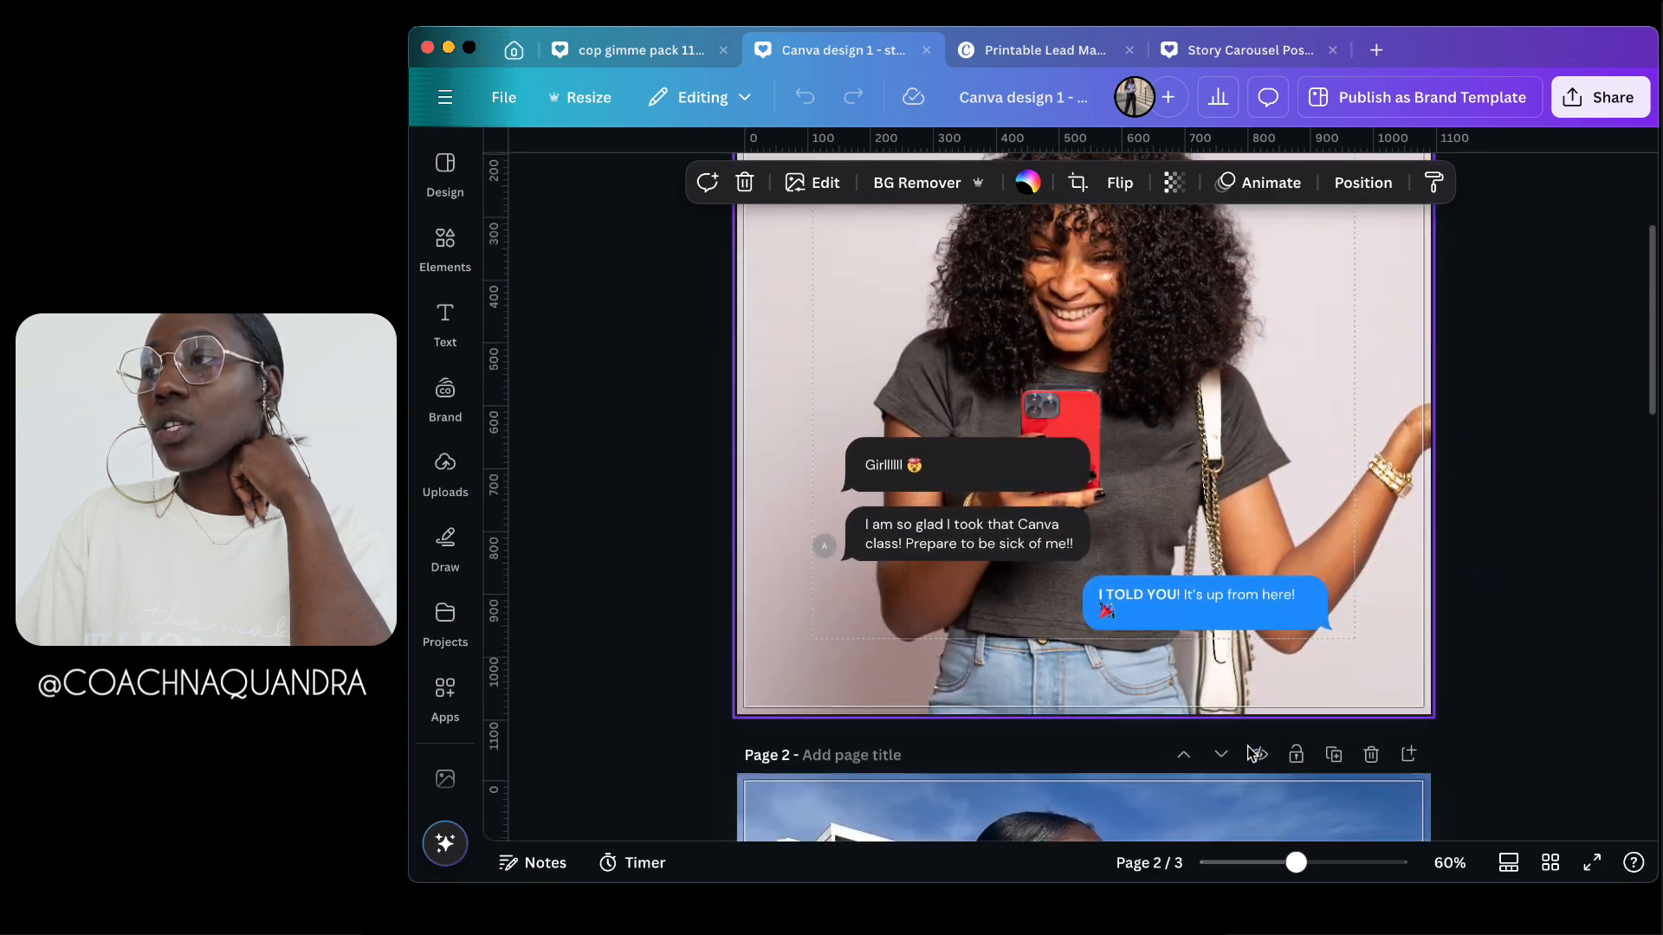
pyautogui.scroll(-12, 1248, 746)
pyautogui.scroll(-10, 1248, 746)
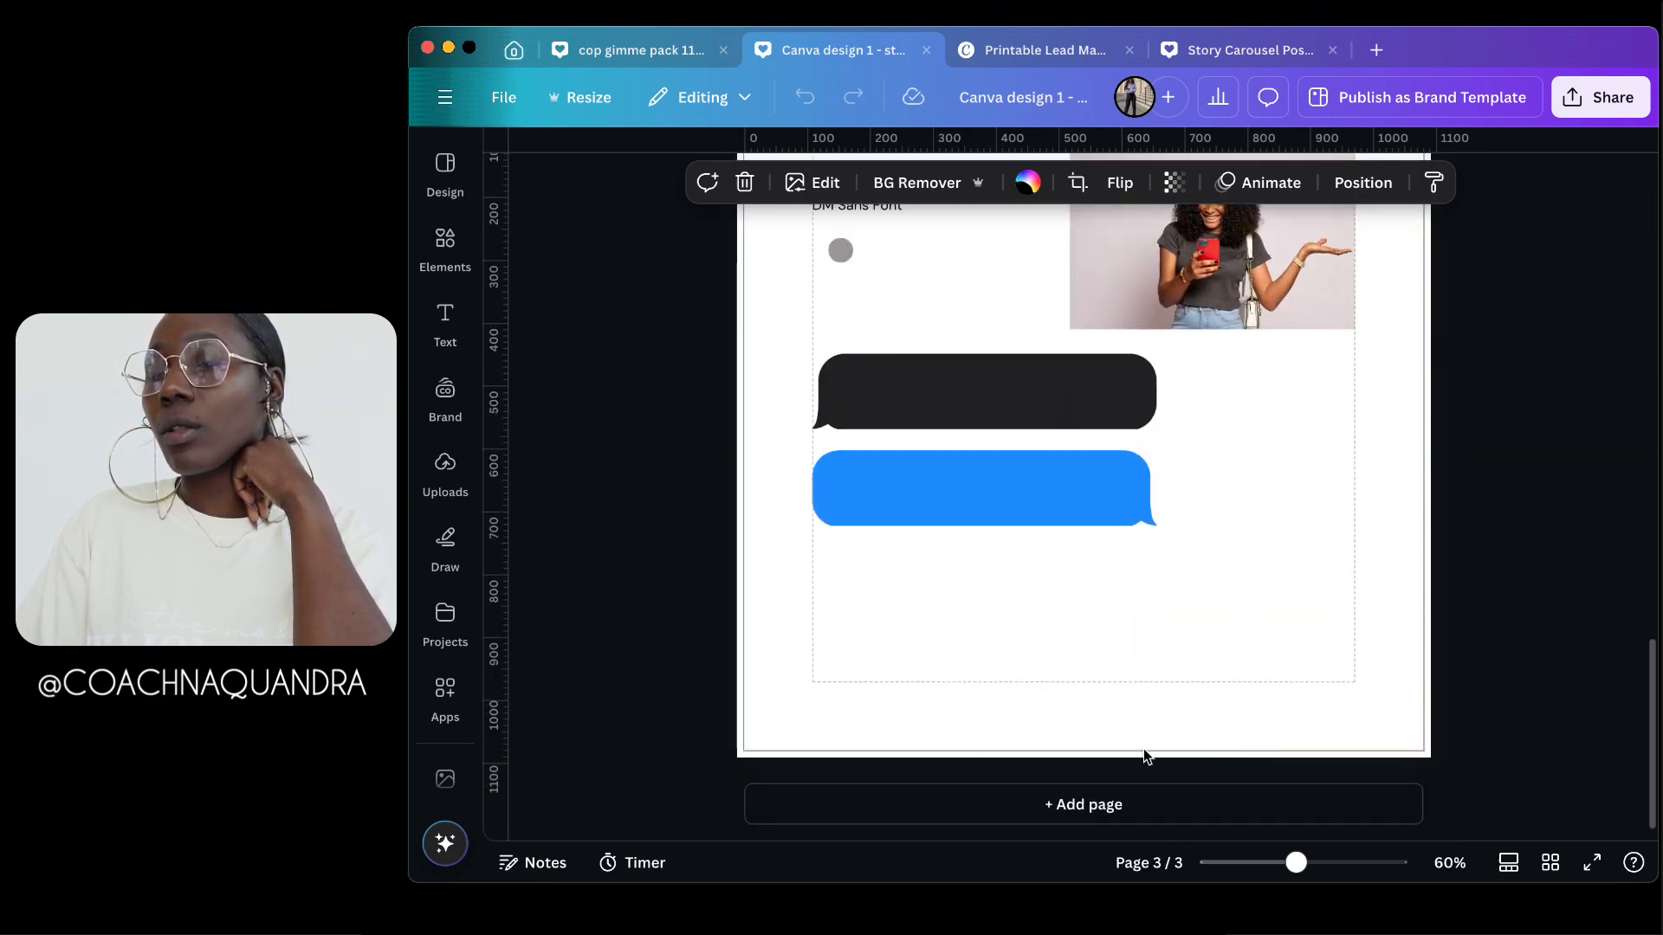
pyautogui.click(1054, 808)
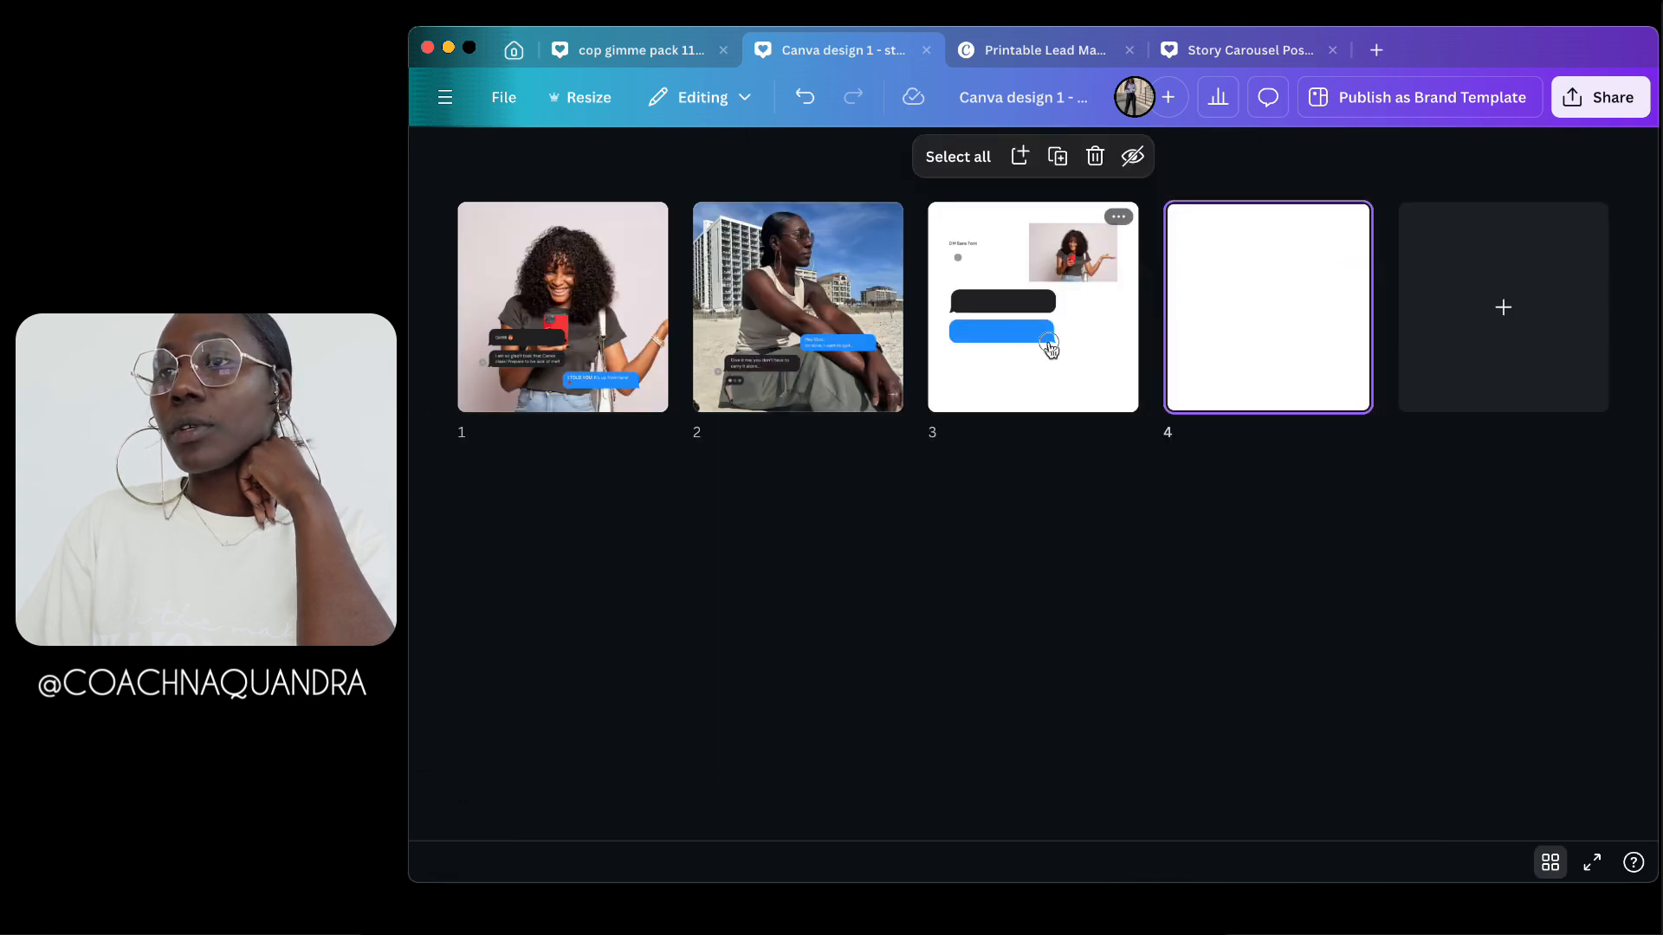
# Step: Leave the page grid for the page editor and bring the blank fourth page into view
pyautogui.doubleClick(1050, 346)
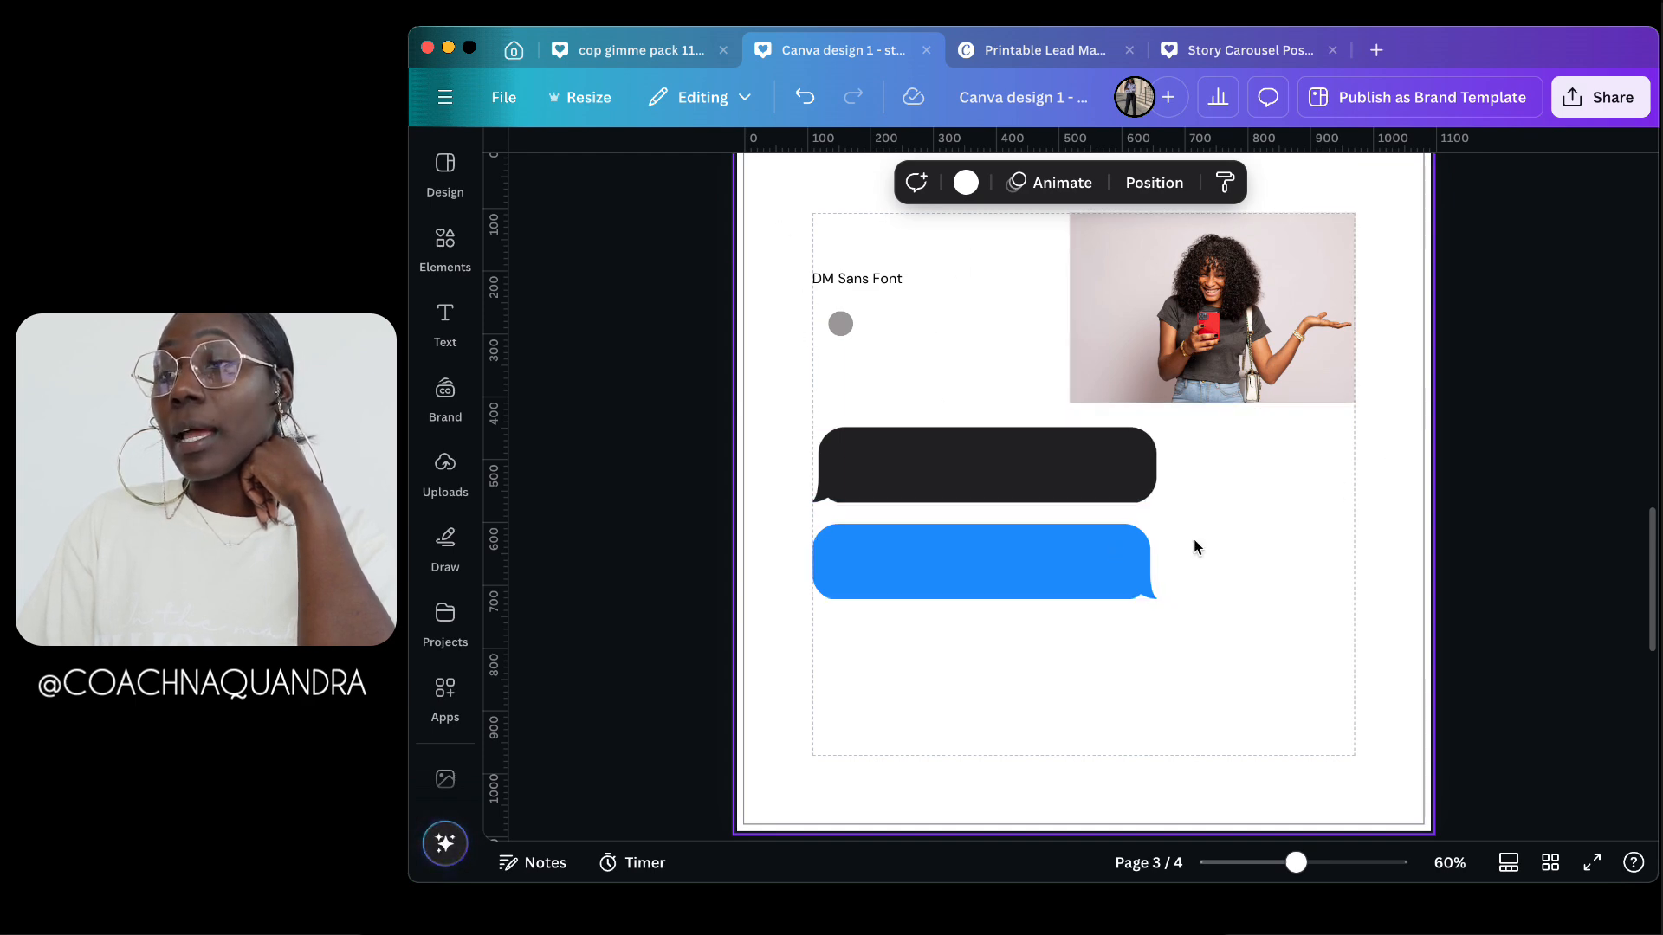
pyautogui.scroll(-5, 1222, 641)
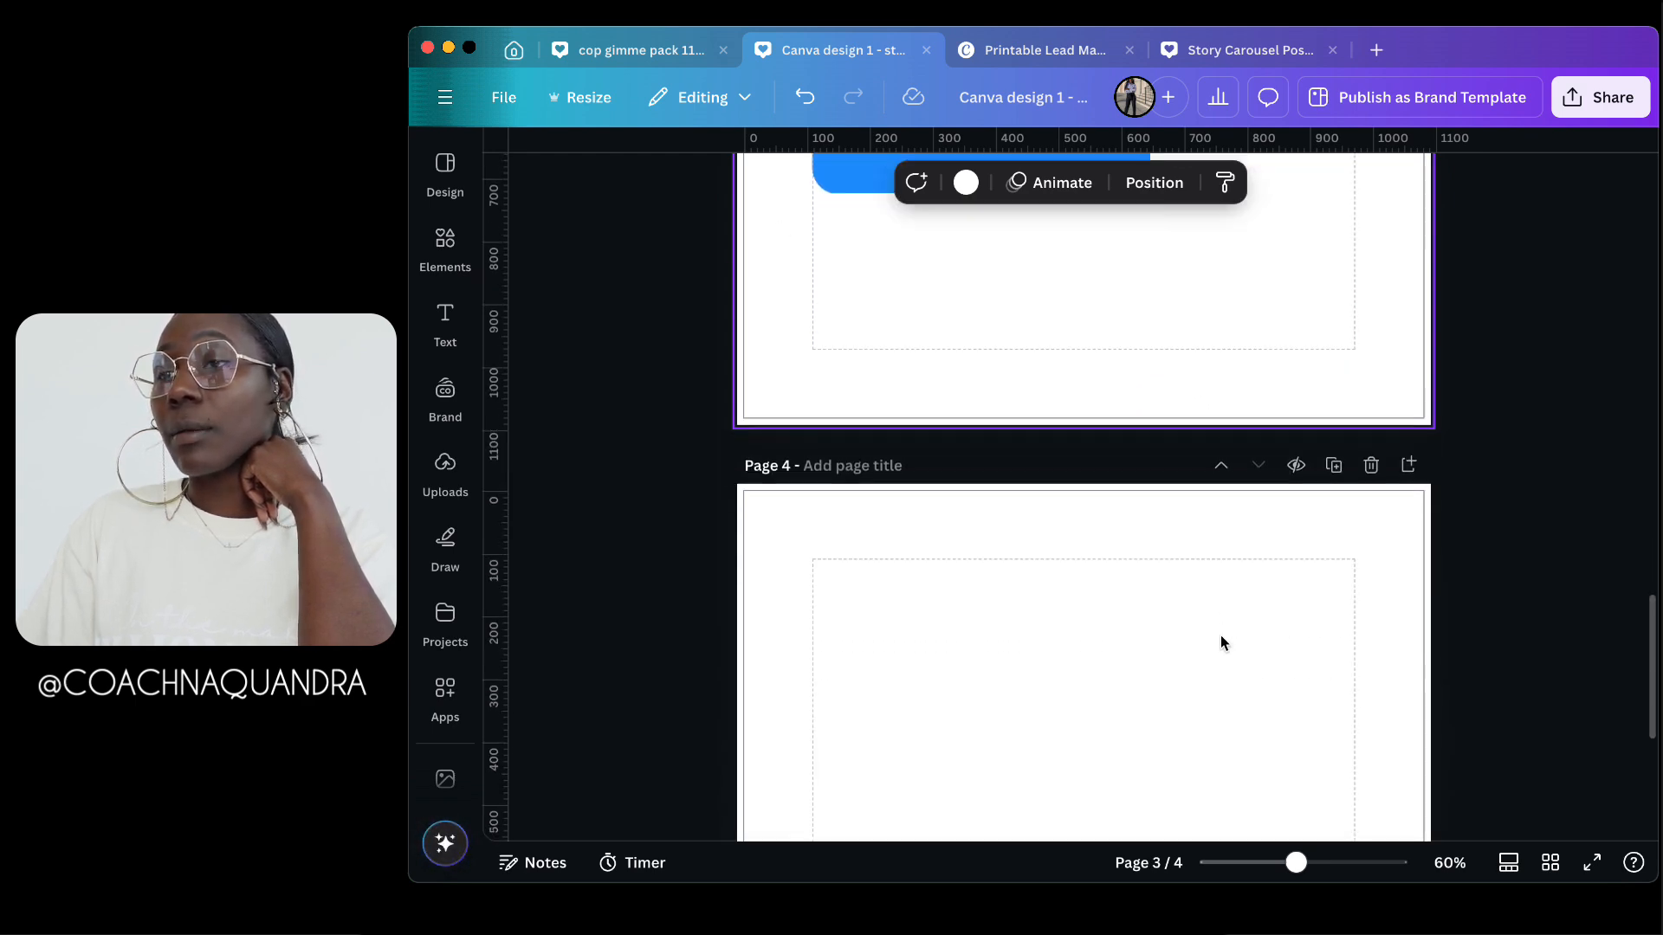
pyautogui.scroll(5, 1221, 641)
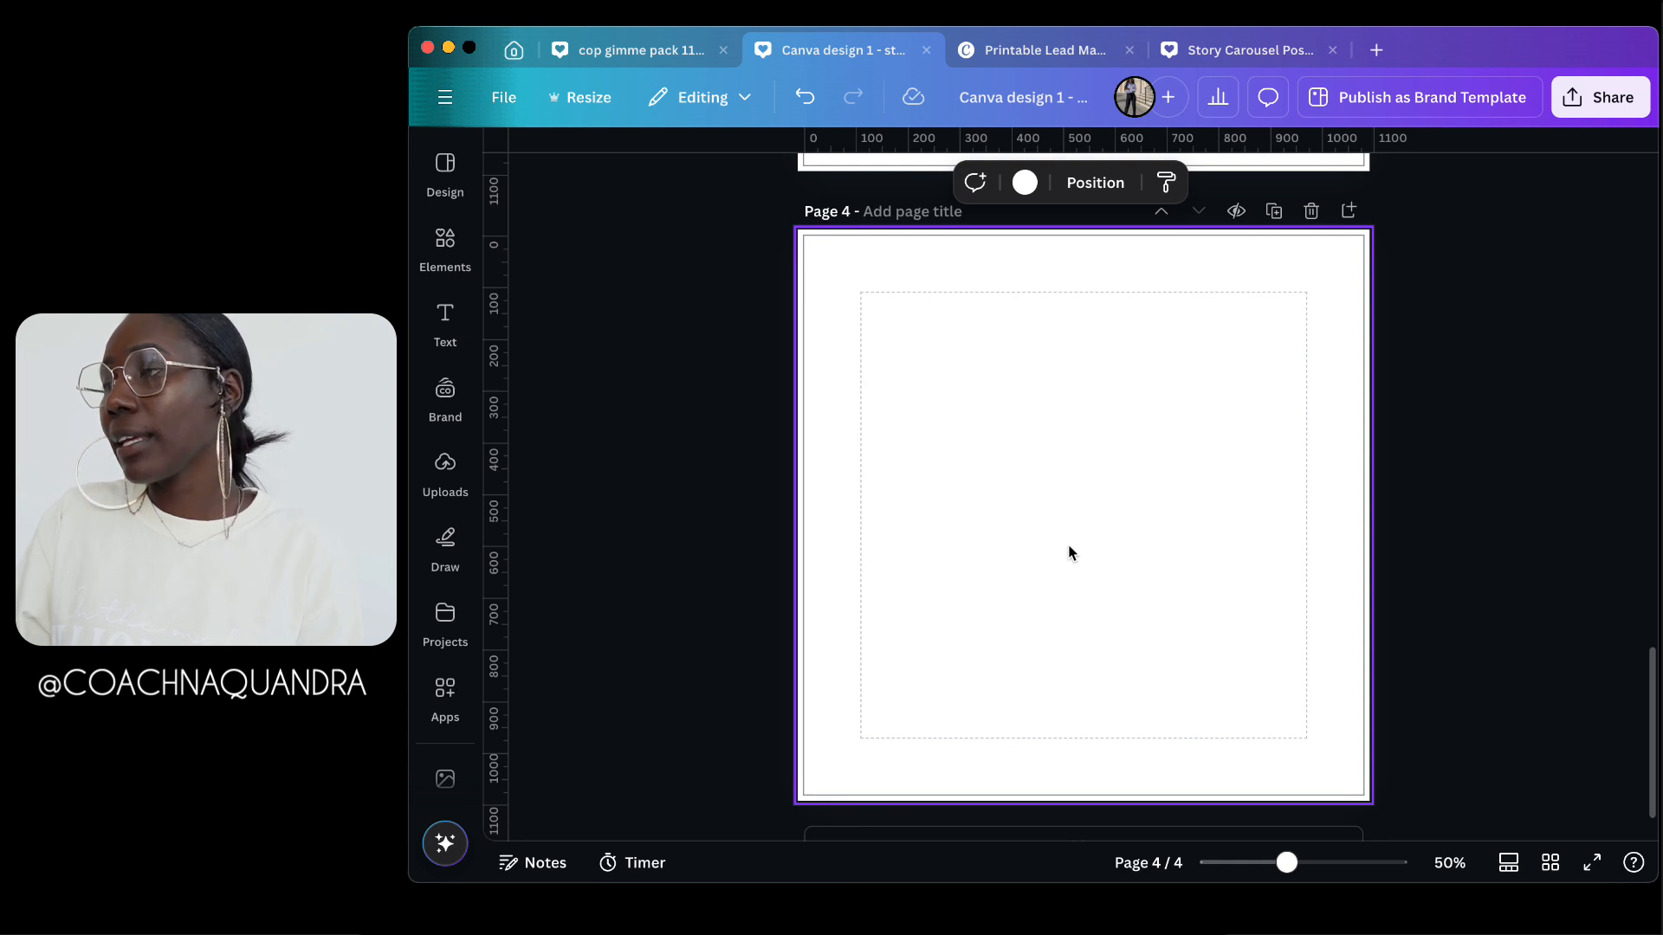
pyautogui.scroll(1, 1069, 545)
pyautogui.scroll(-3, 1069, 552)
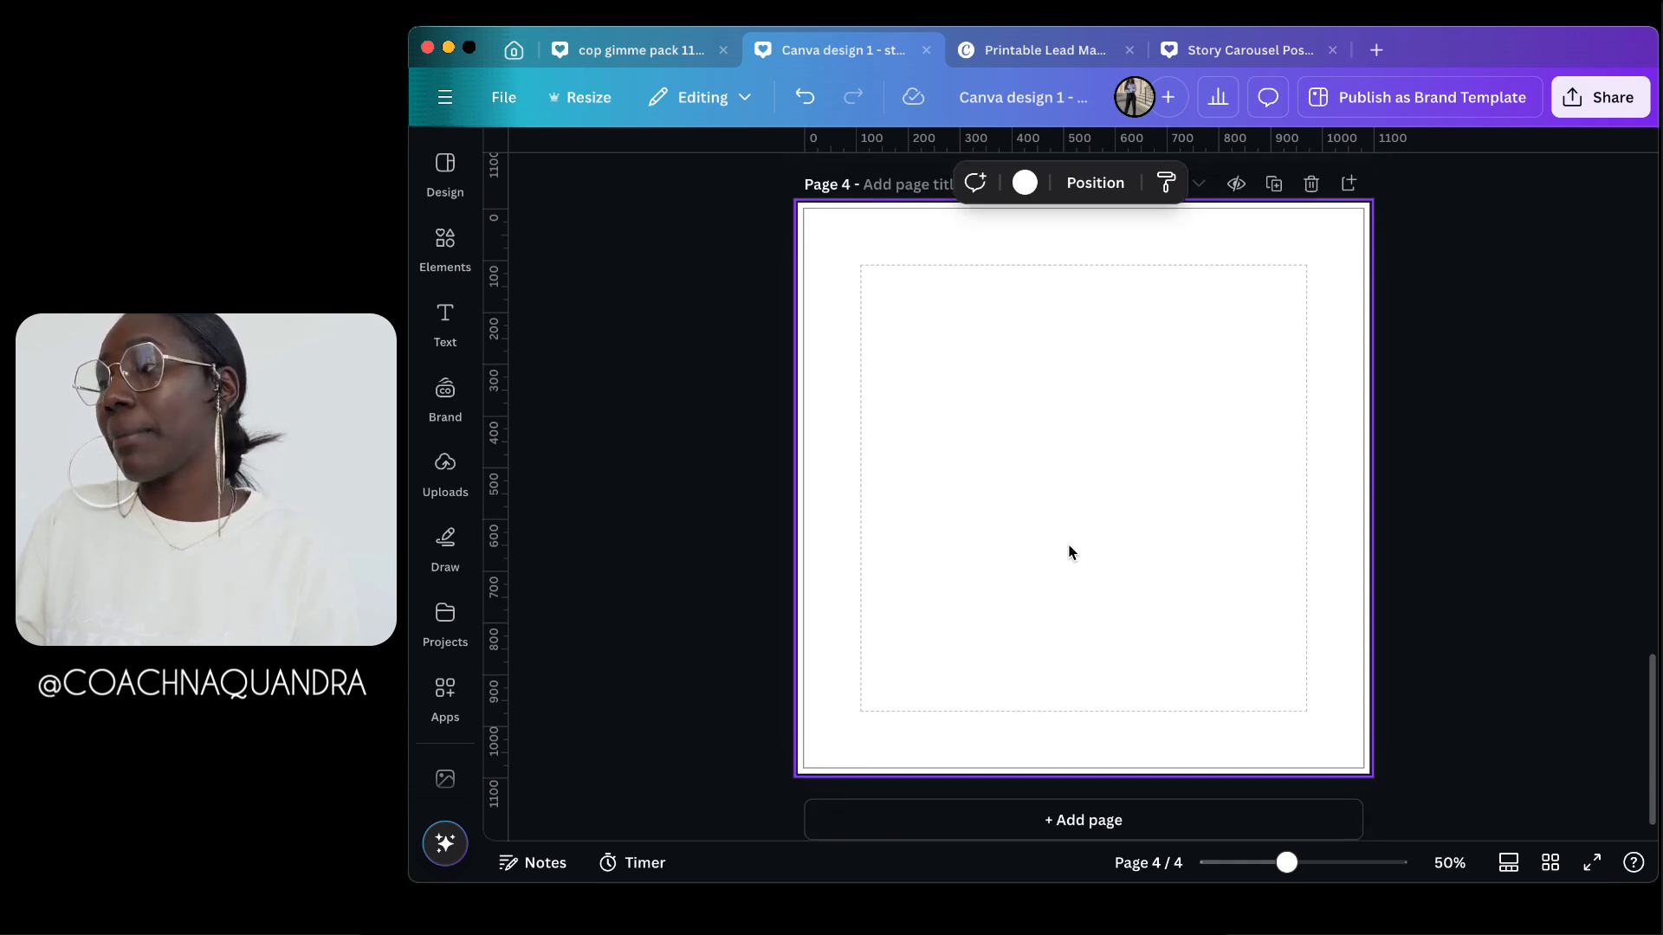
# Step: Search the elements for "excited women", restrict the results to photos and browse them
pyautogui.click(443, 237)
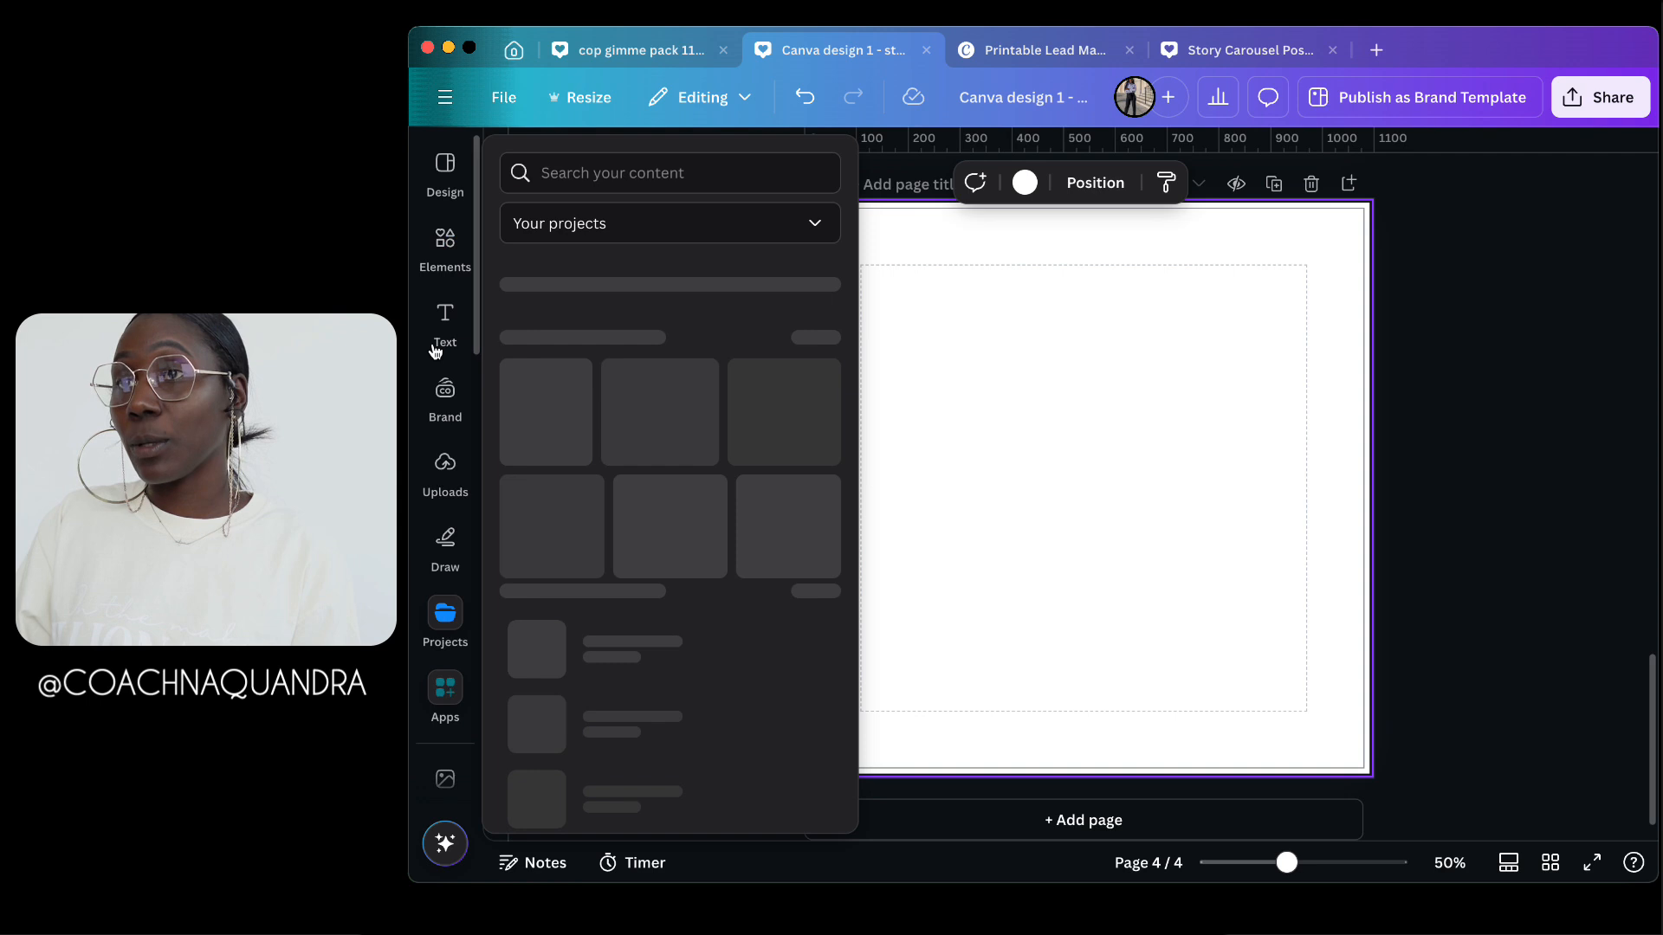
pyautogui.click(444, 316)
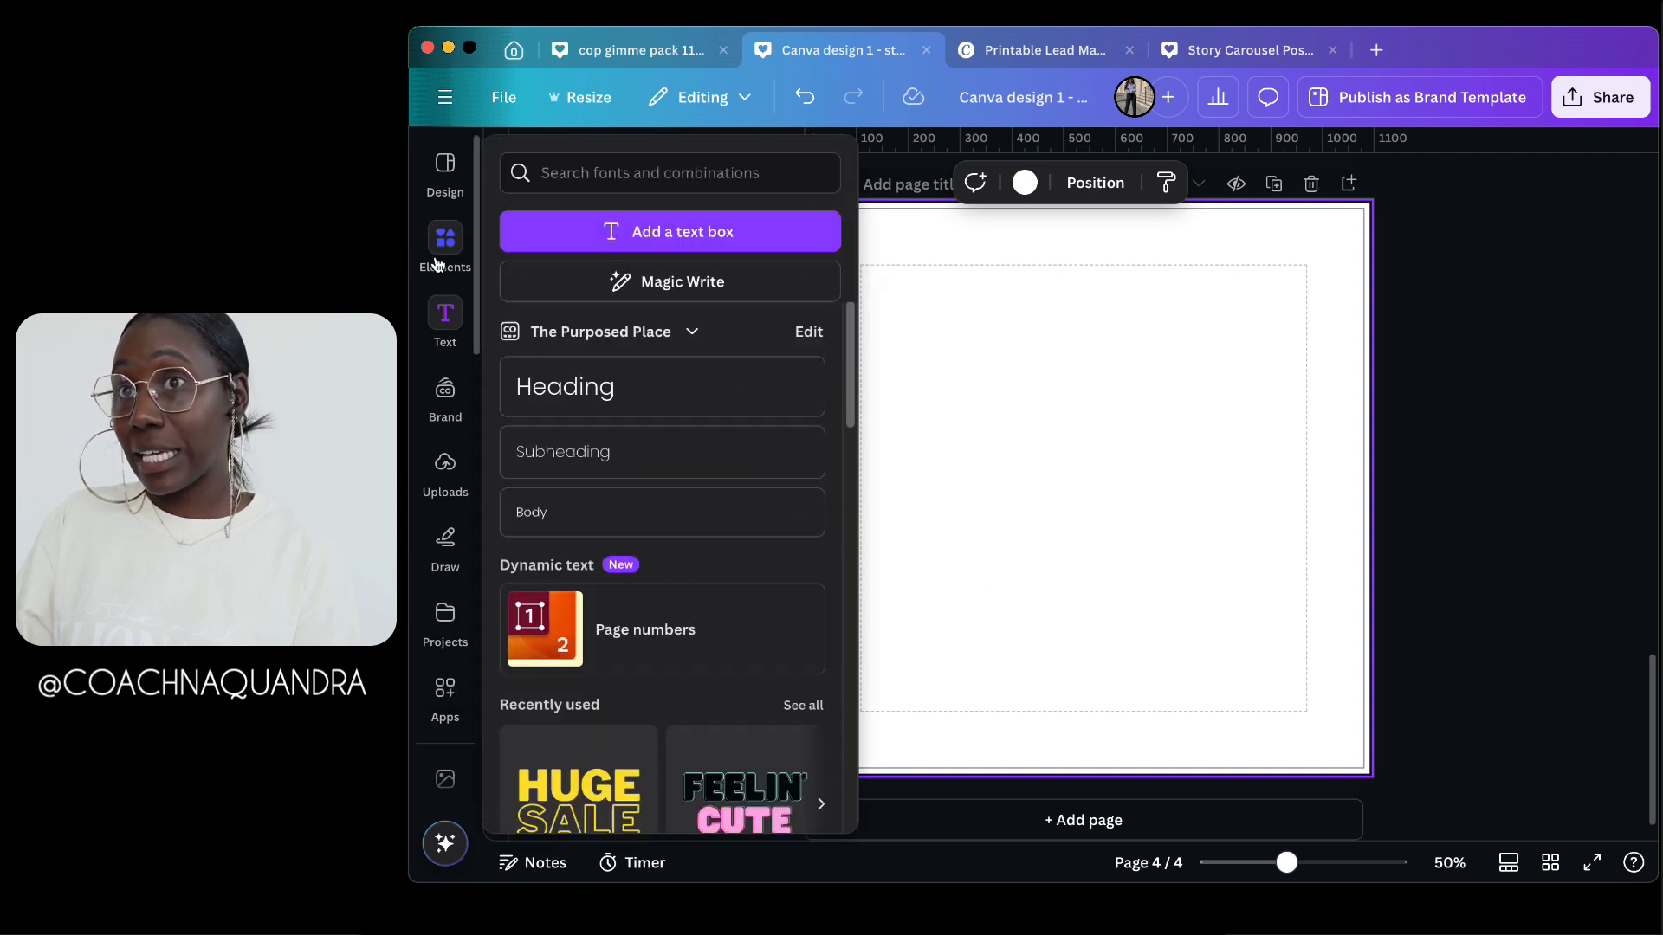
pyautogui.click(438, 245)
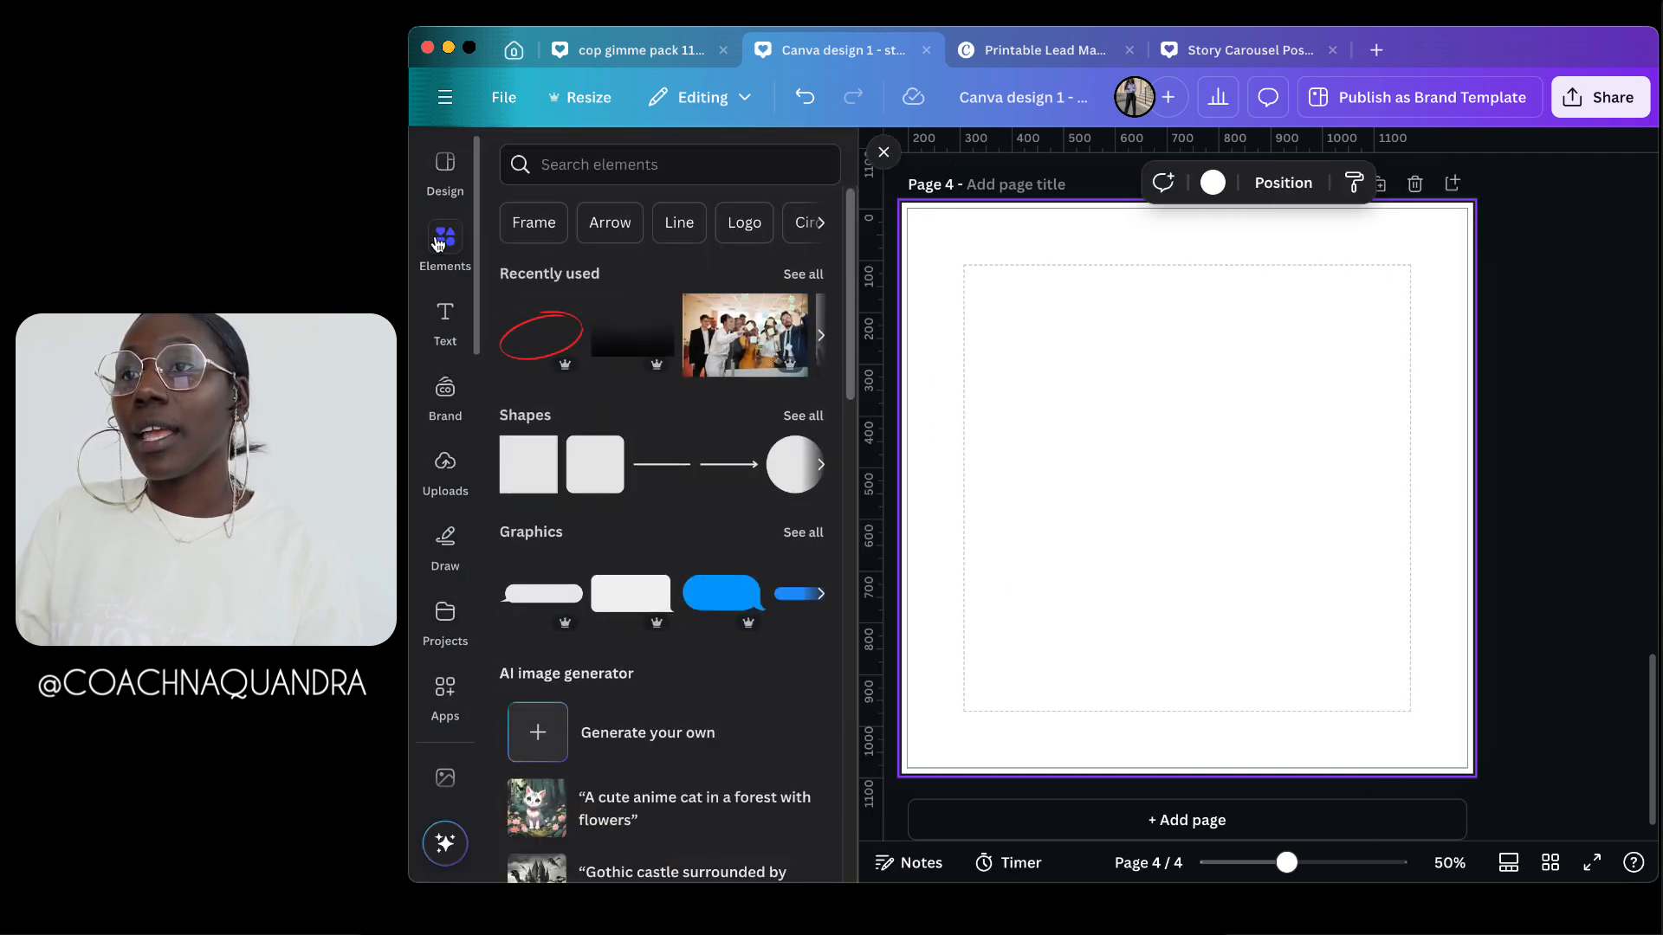
pyautogui.click(603, 157)
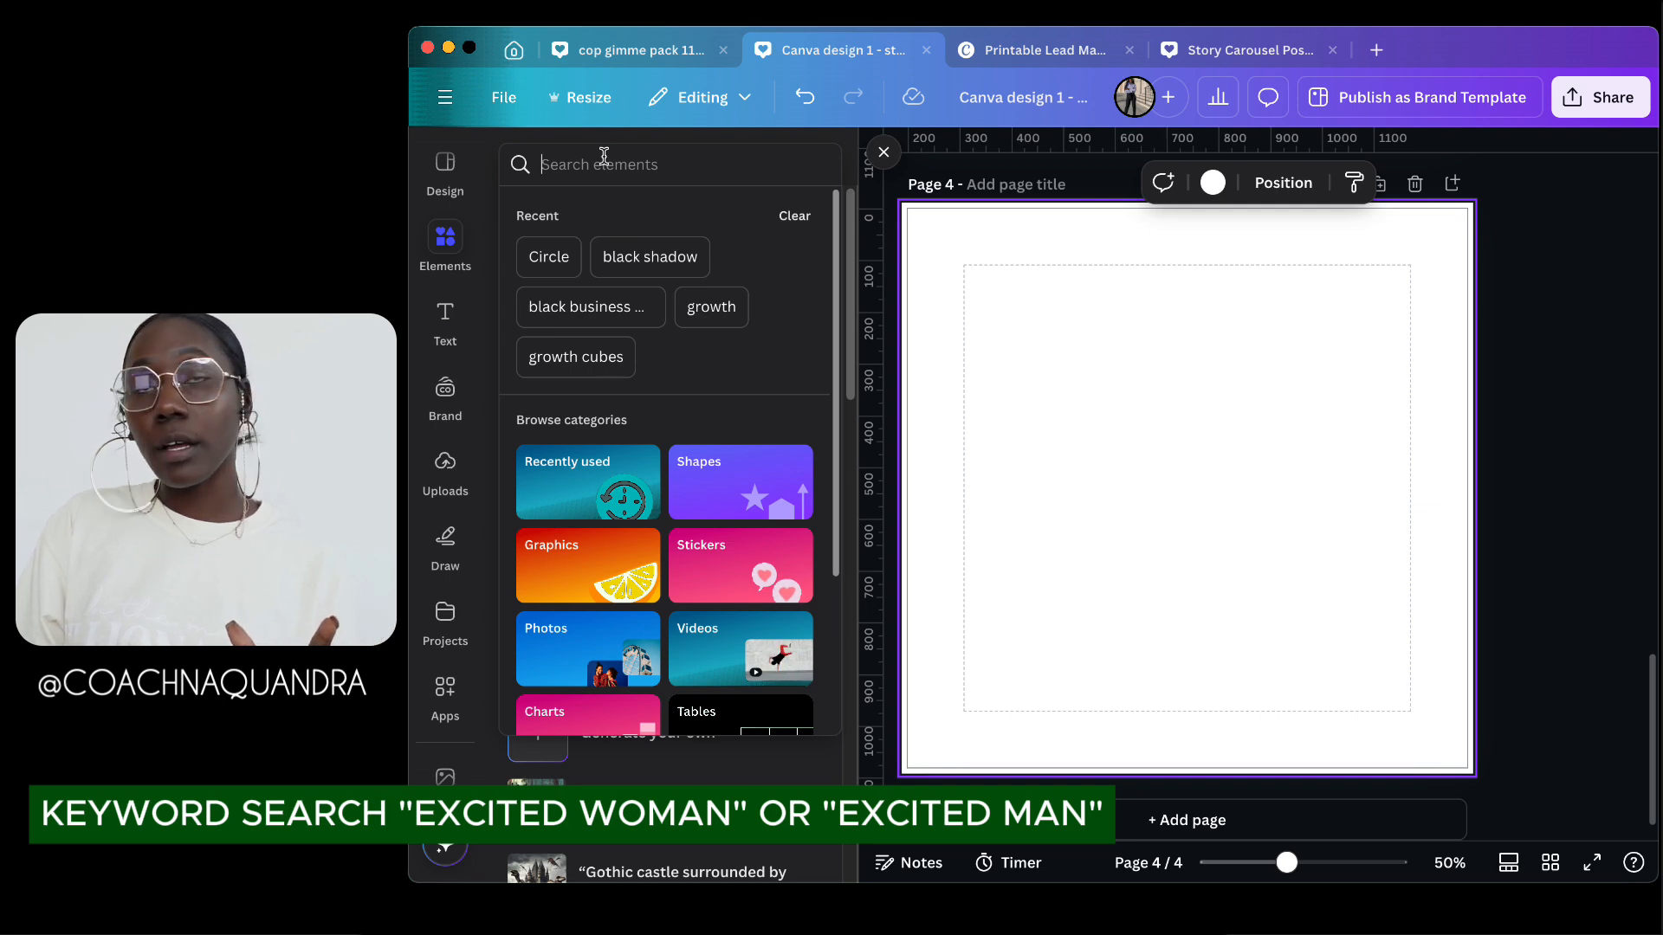
pyautogui.write('ex')
pyautogui.press('BackSpace')
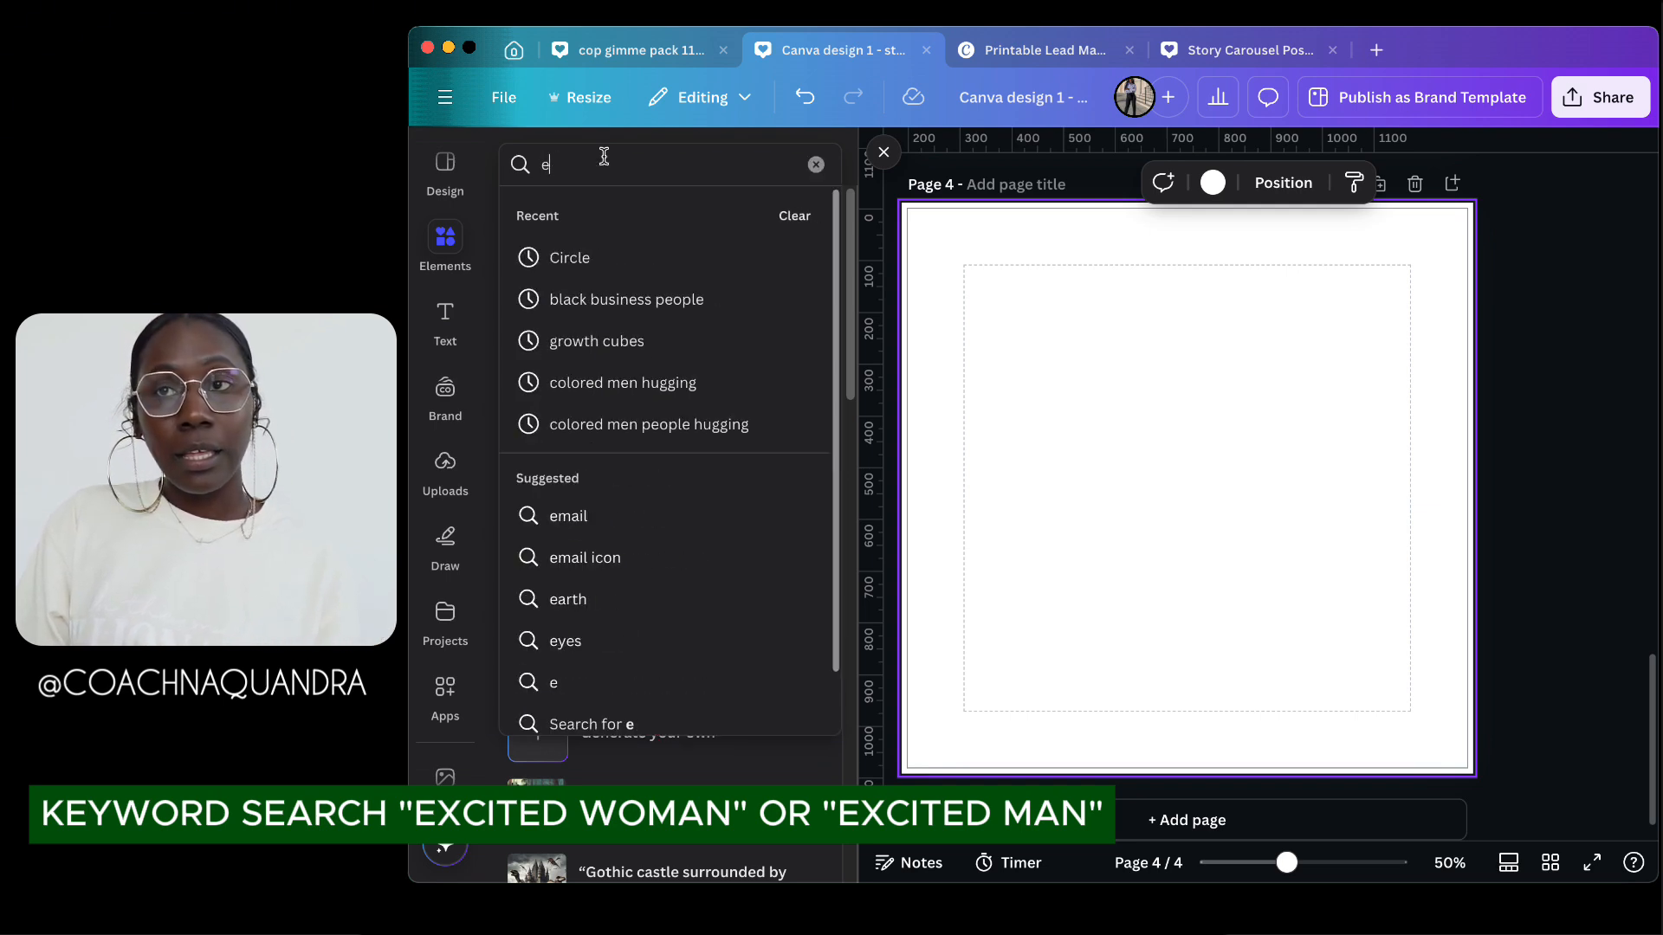
pyautogui.write('x')
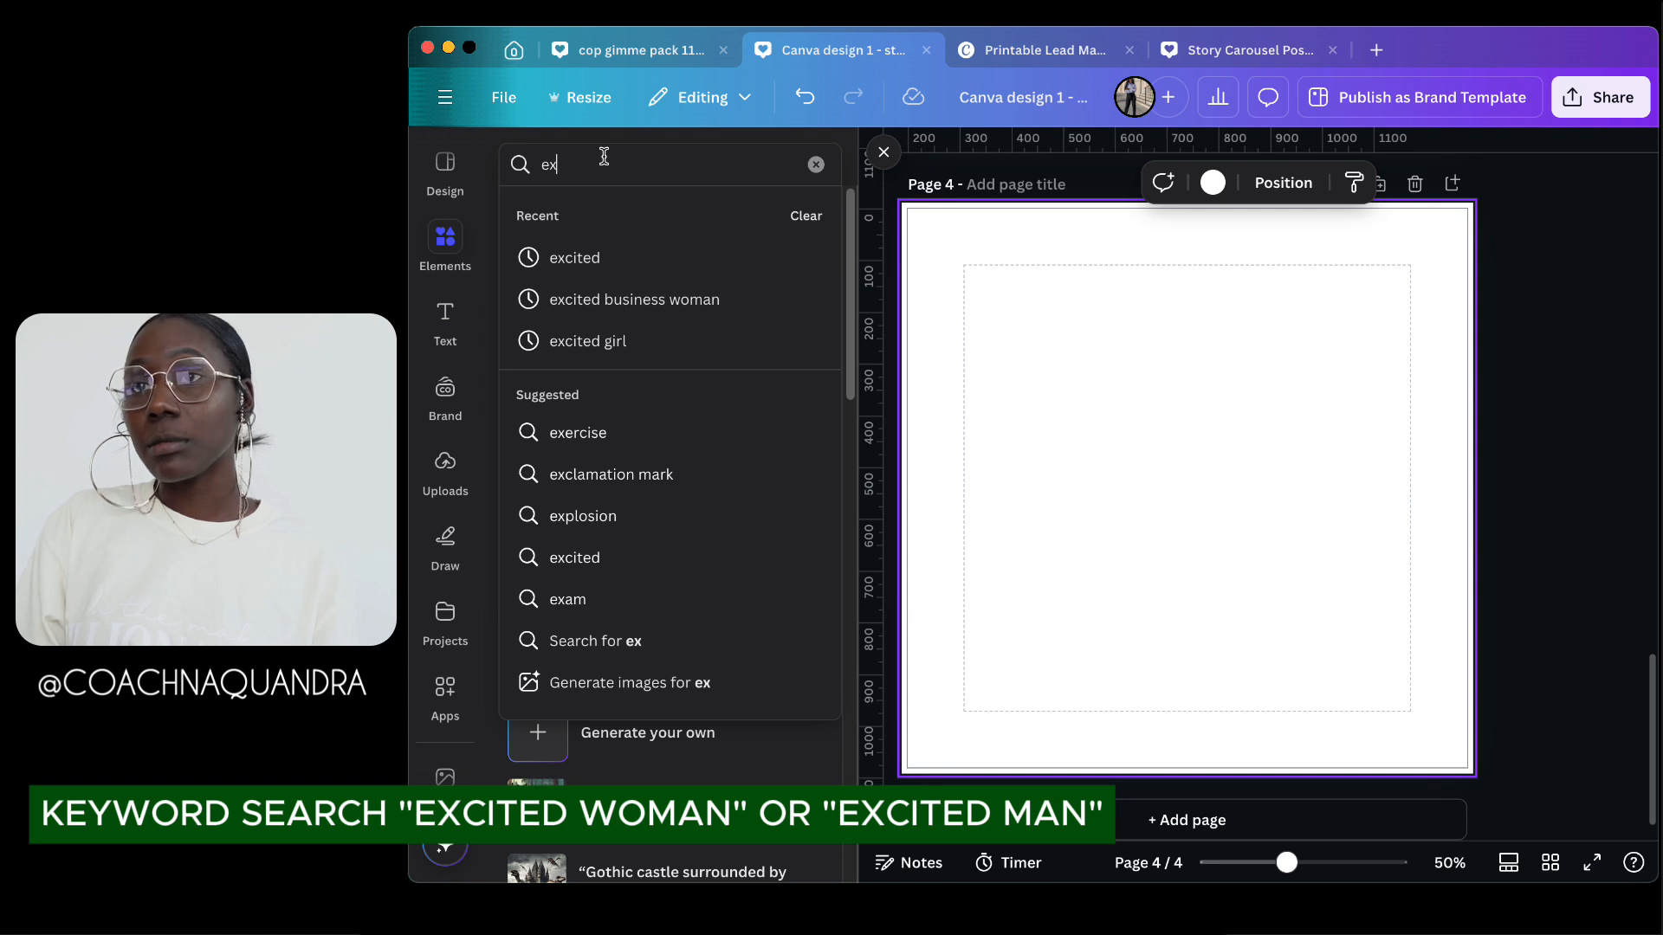
pyautogui.write('cited')
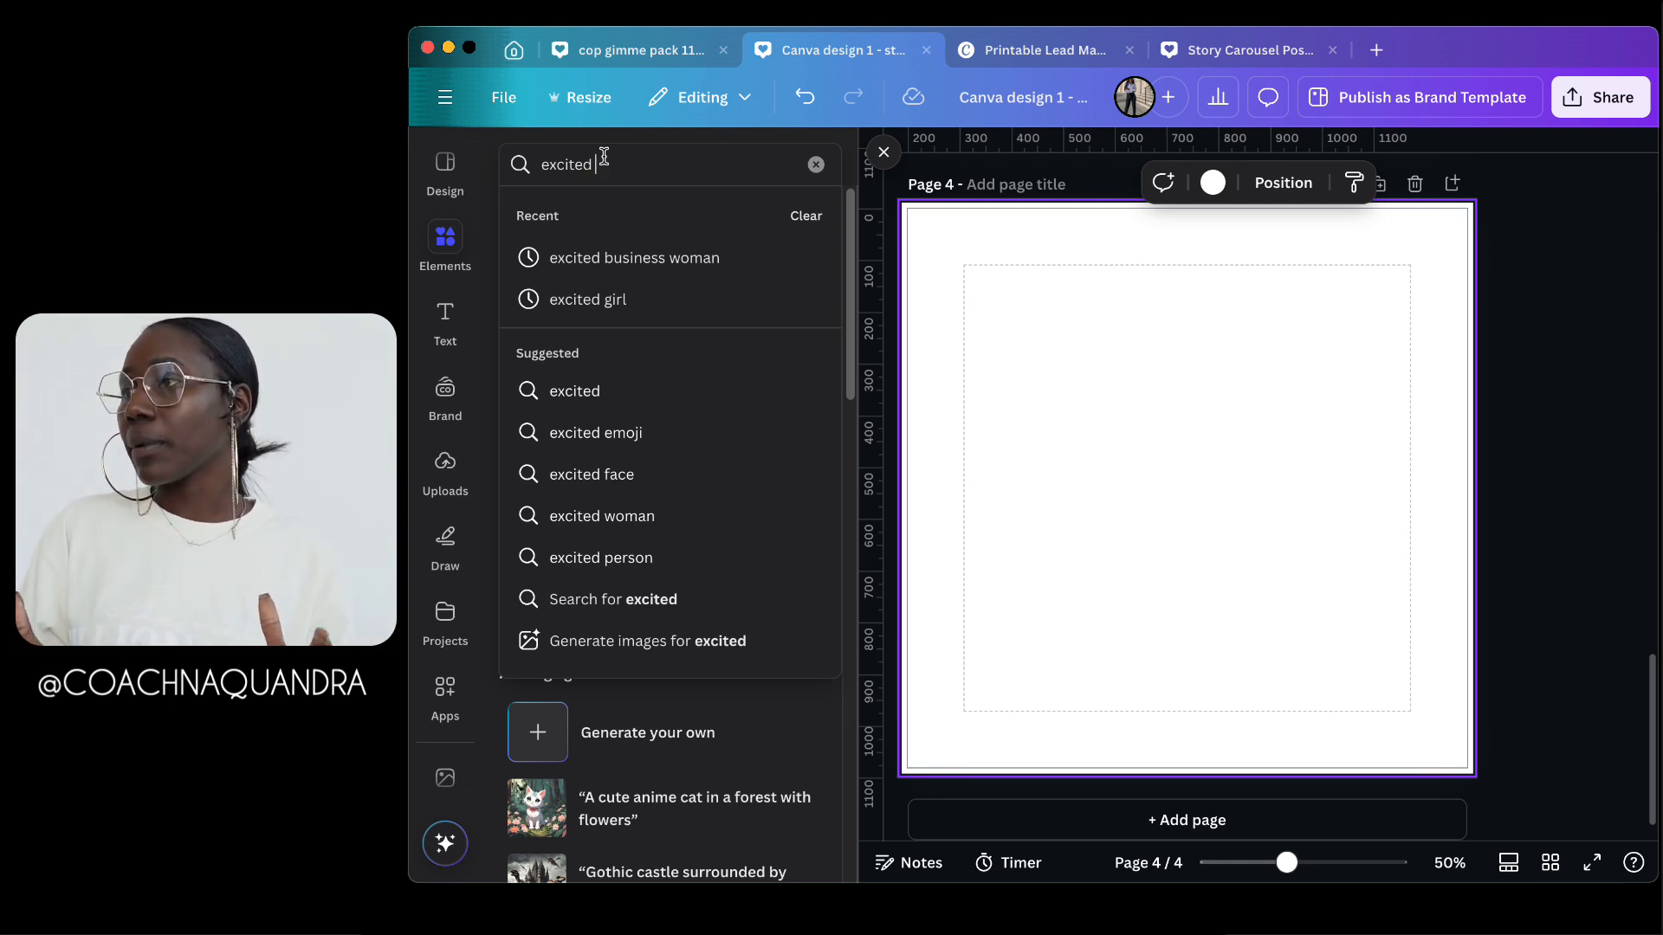
pyautogui.write('women')
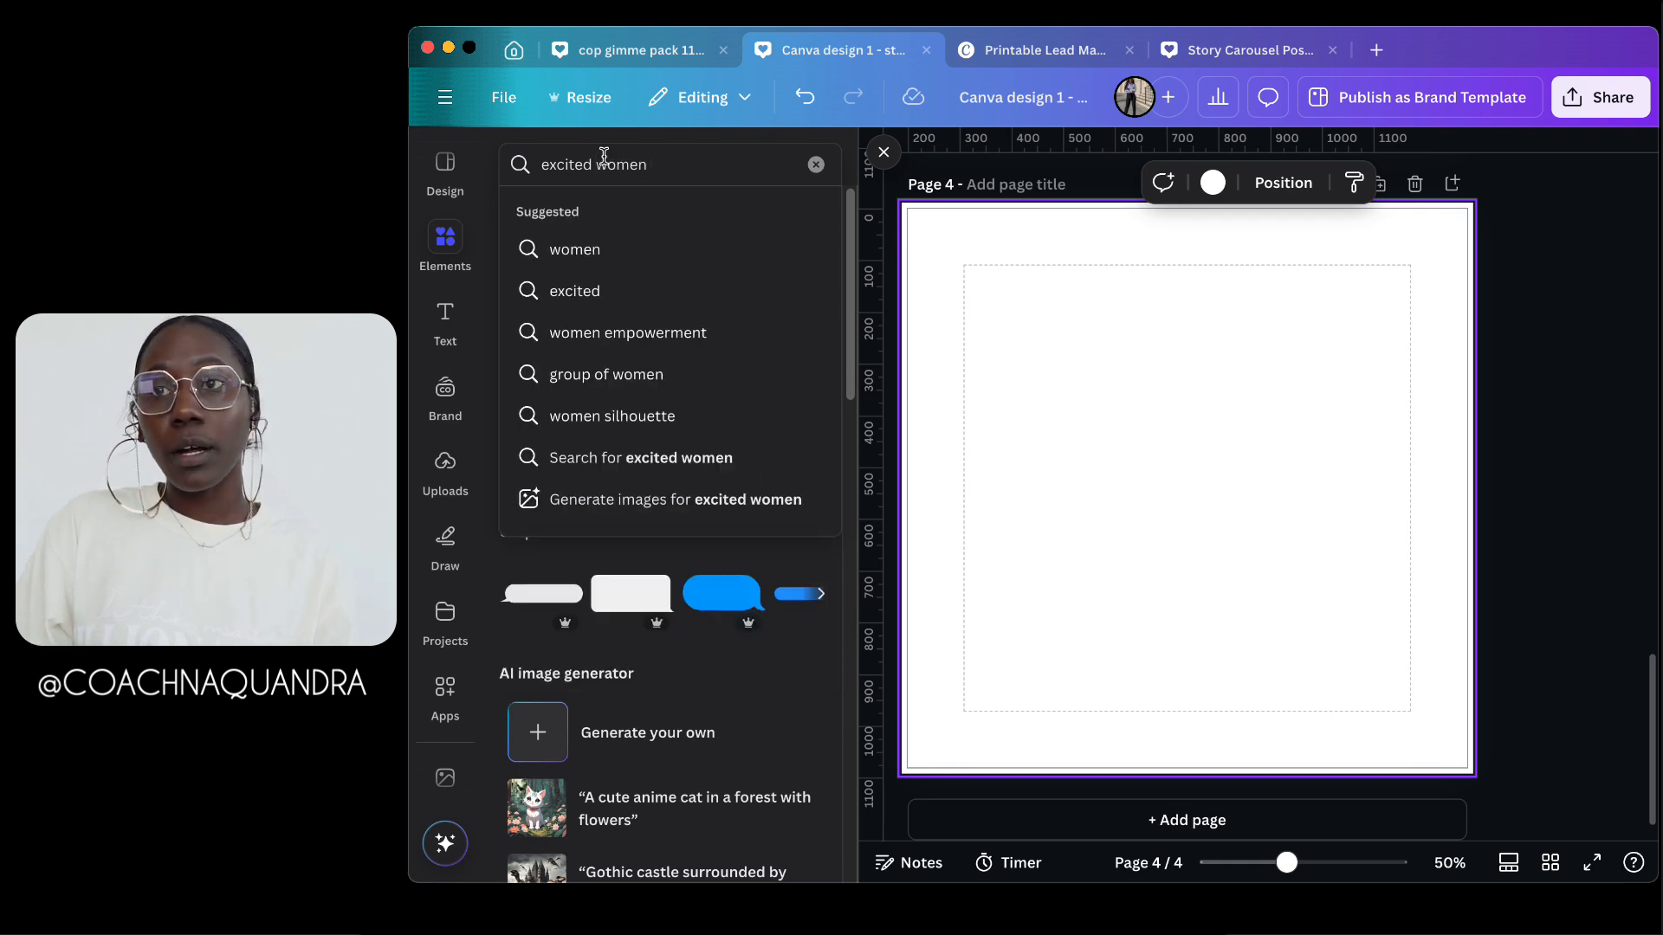
pyautogui.press('Return')
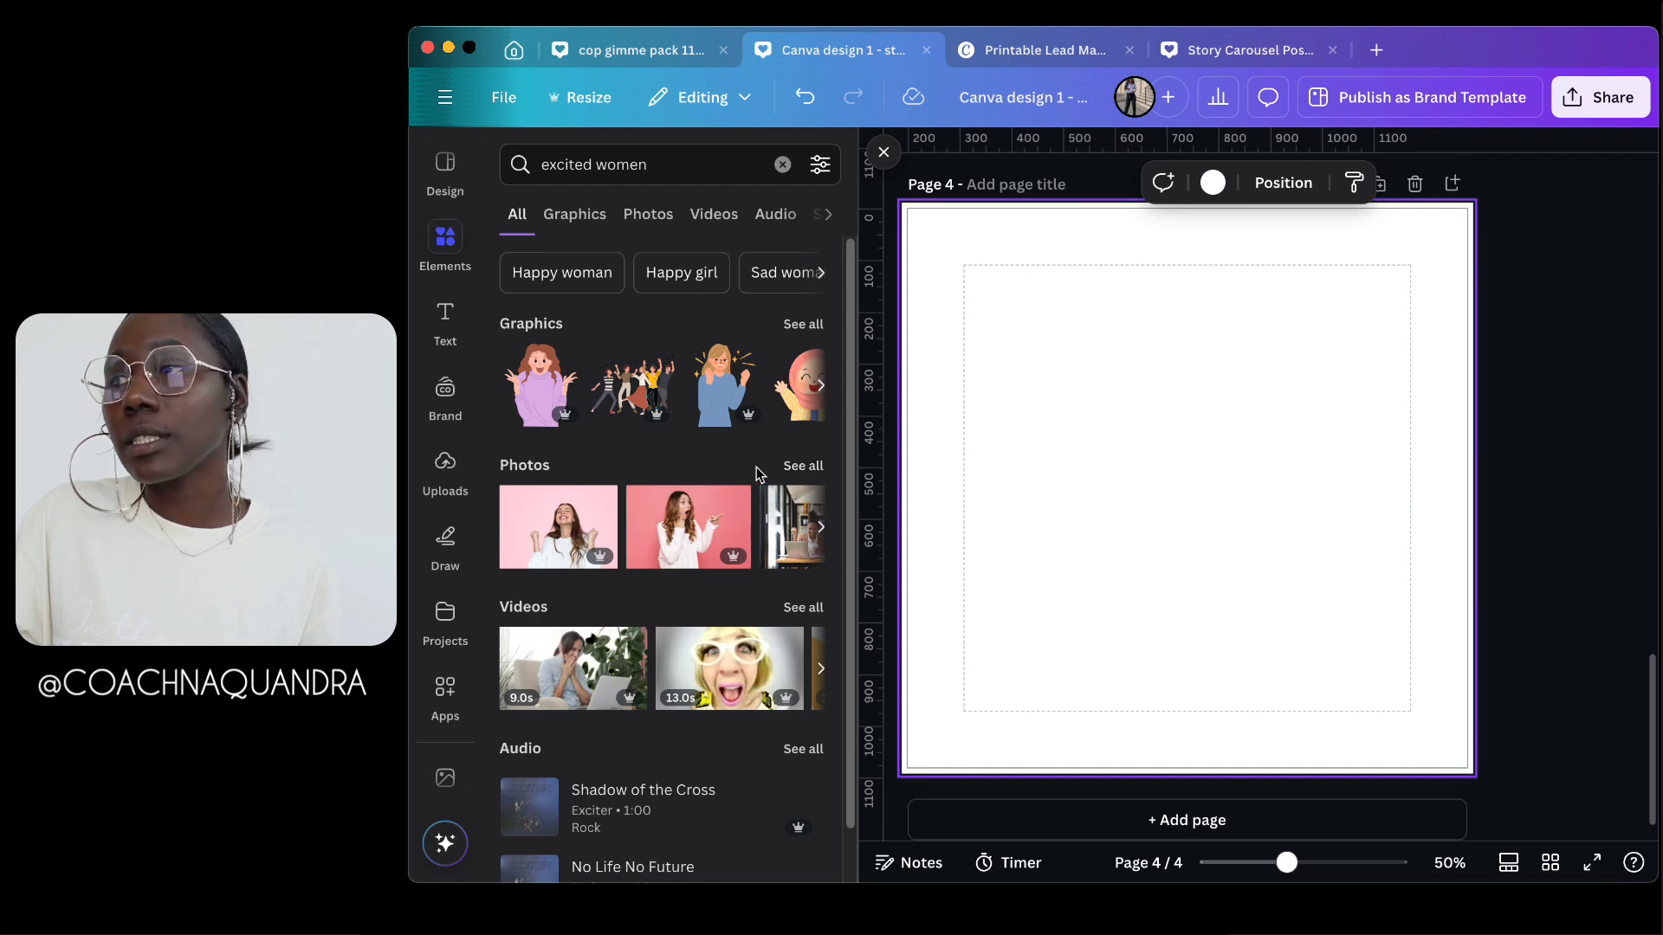
pyautogui.click(650, 215)
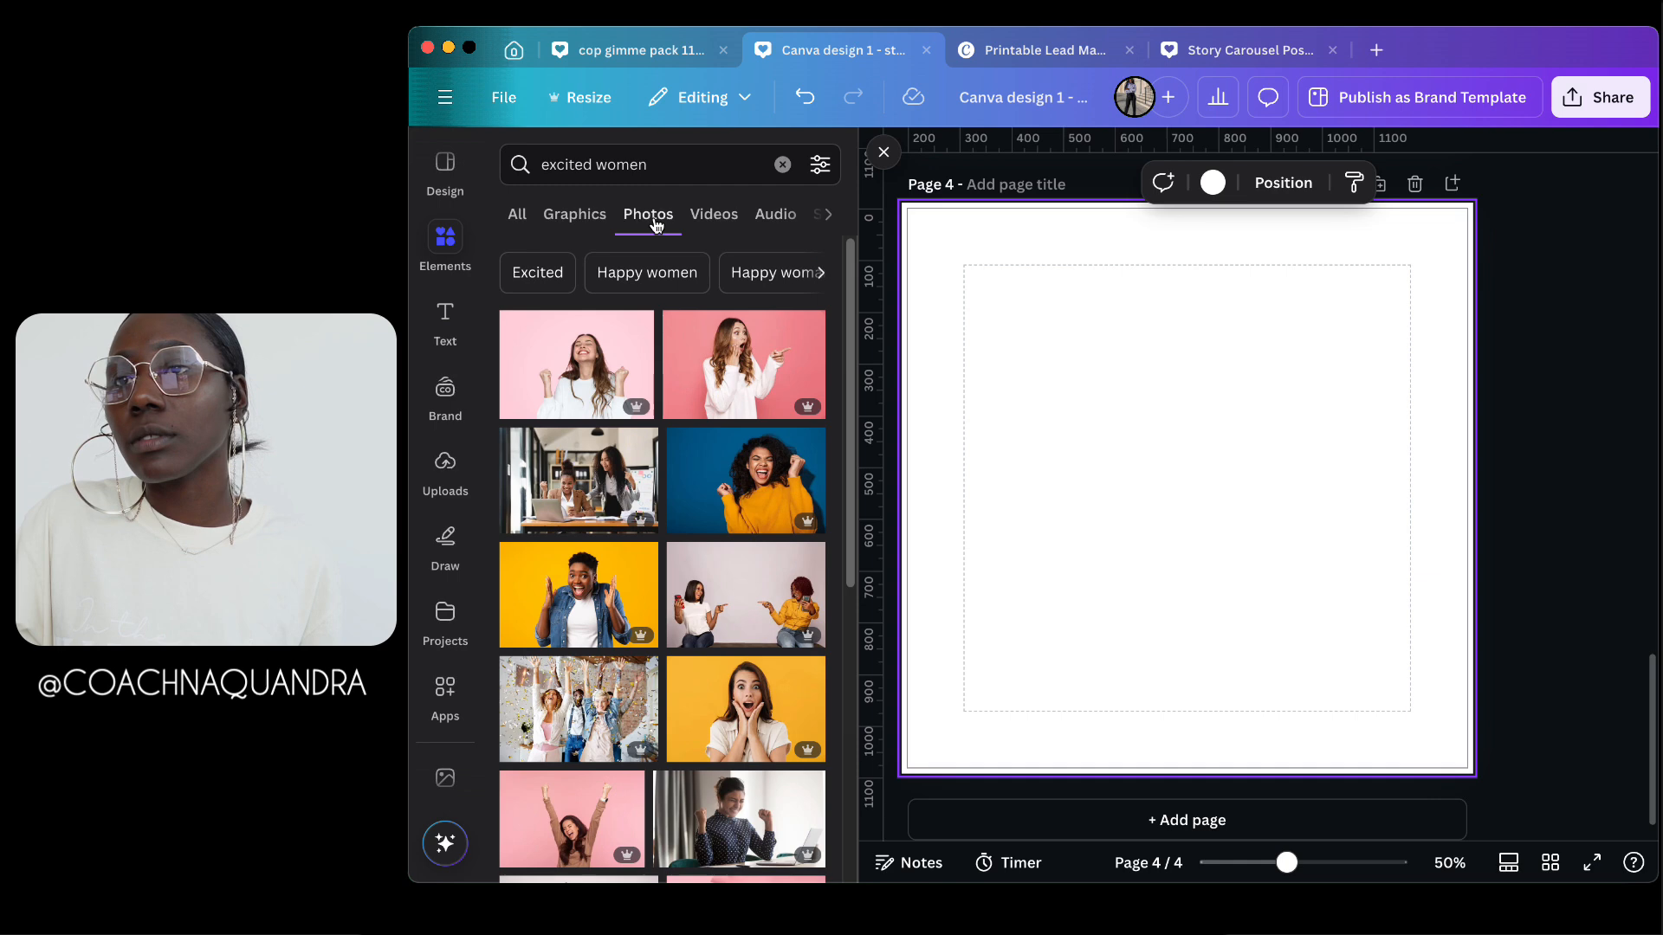
pyautogui.scroll(-5, 758, 596)
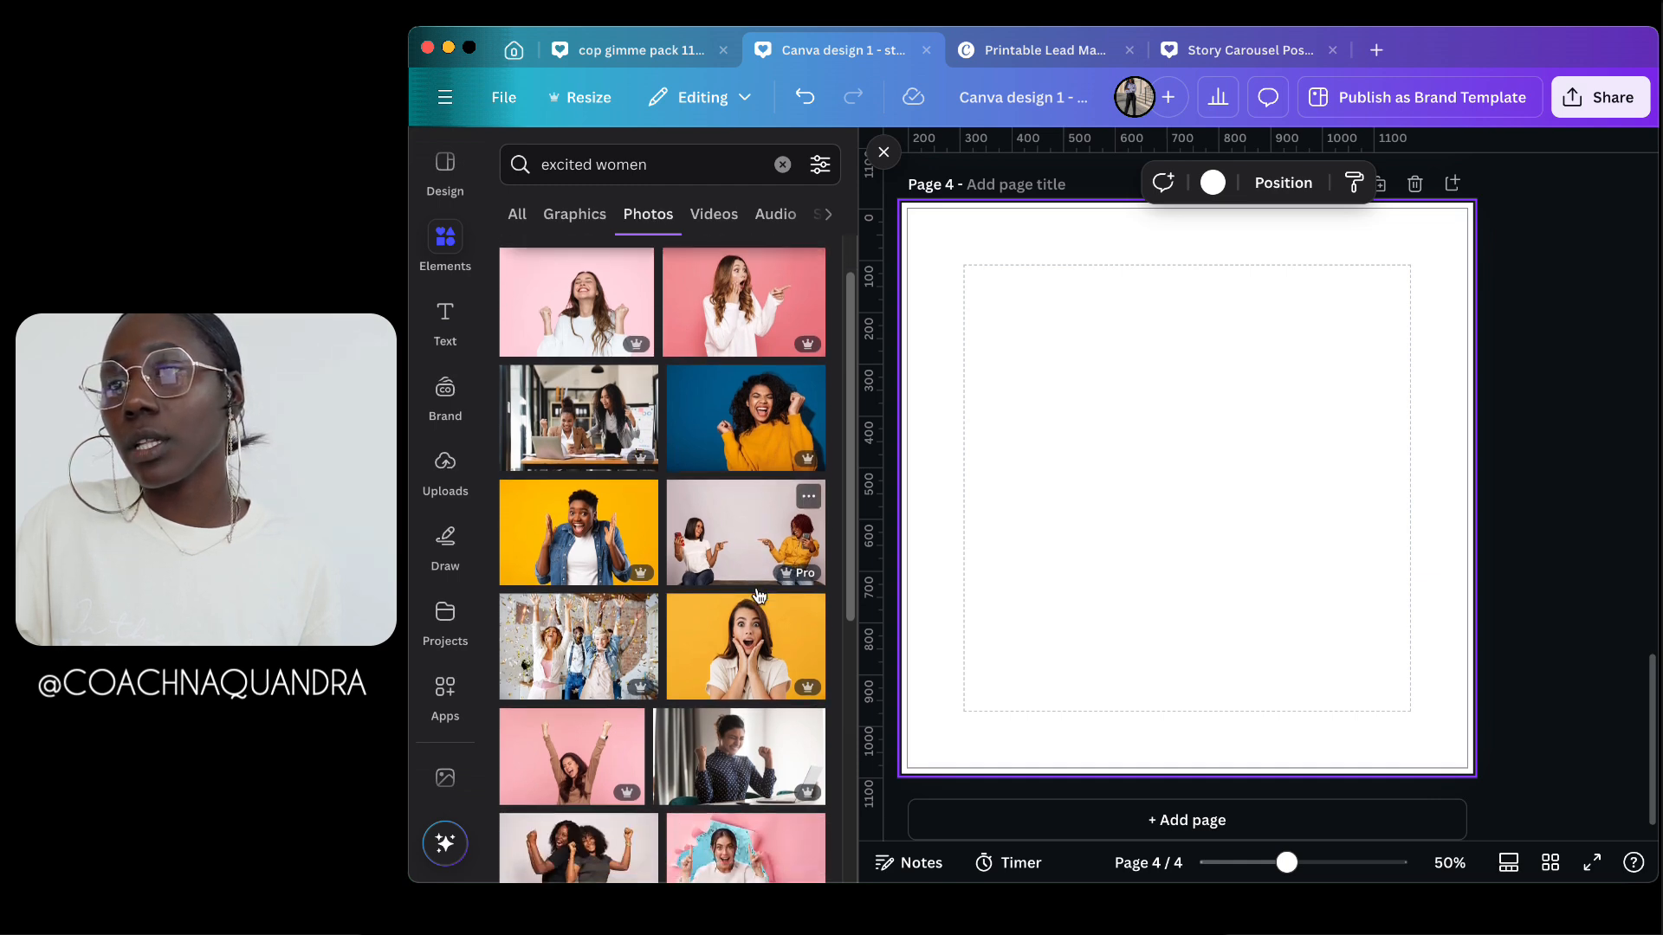
pyautogui.scroll(-10, 758, 596)
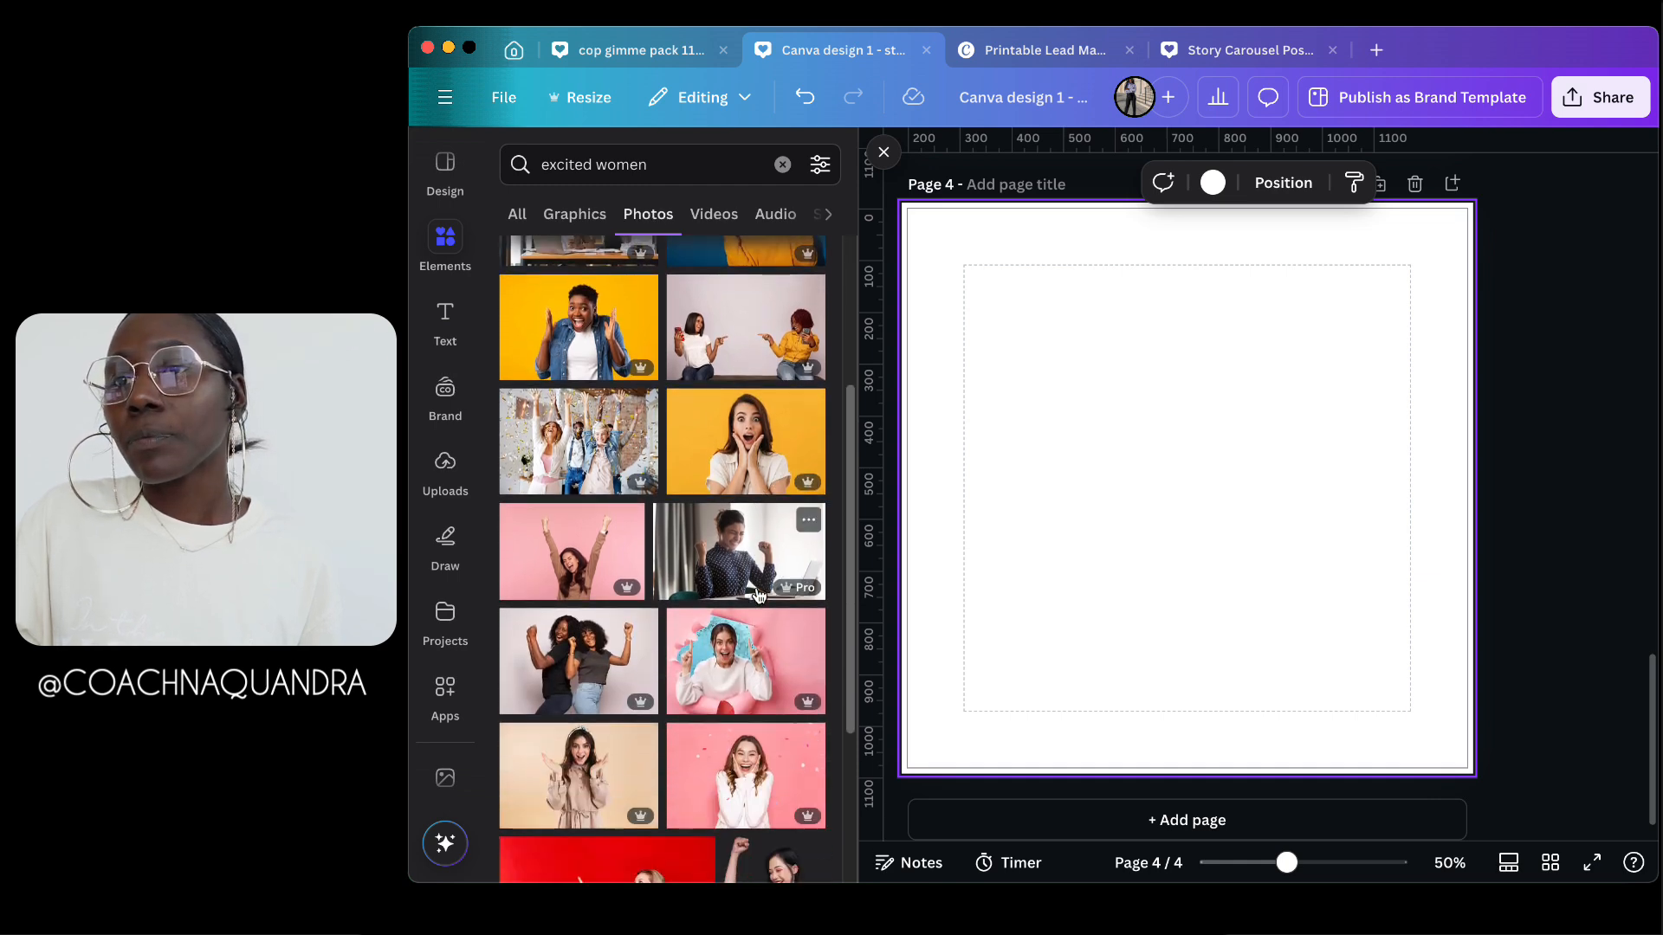
pyautogui.scroll(-2, 758, 596)
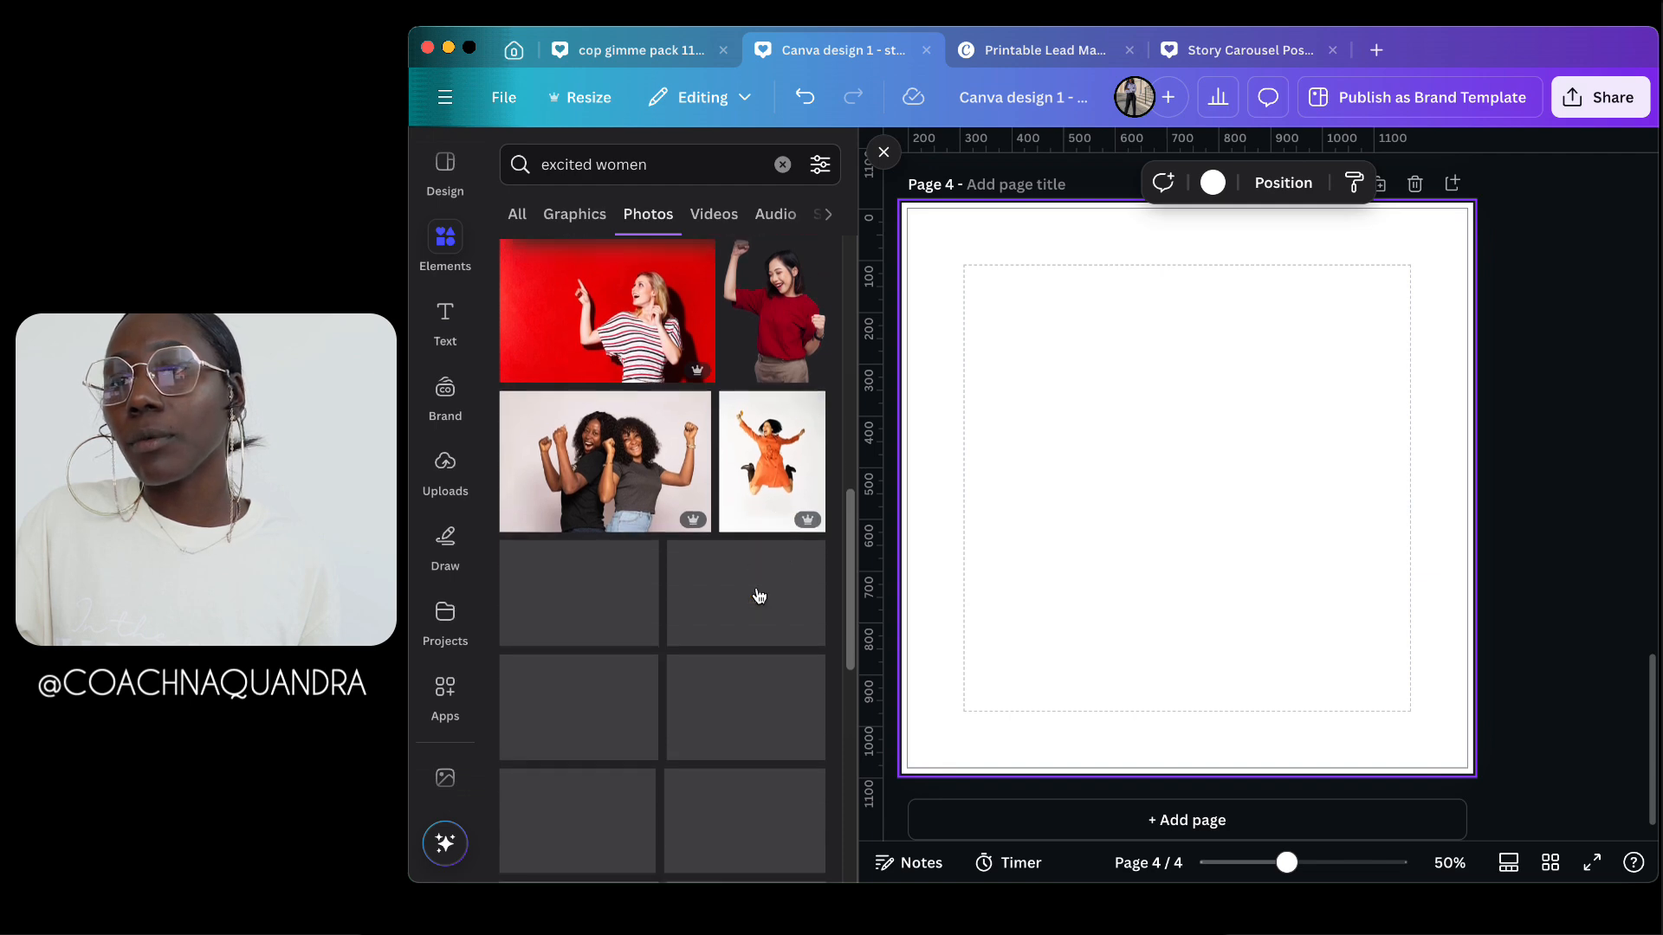
pyautogui.scroll(-2, 758, 596)
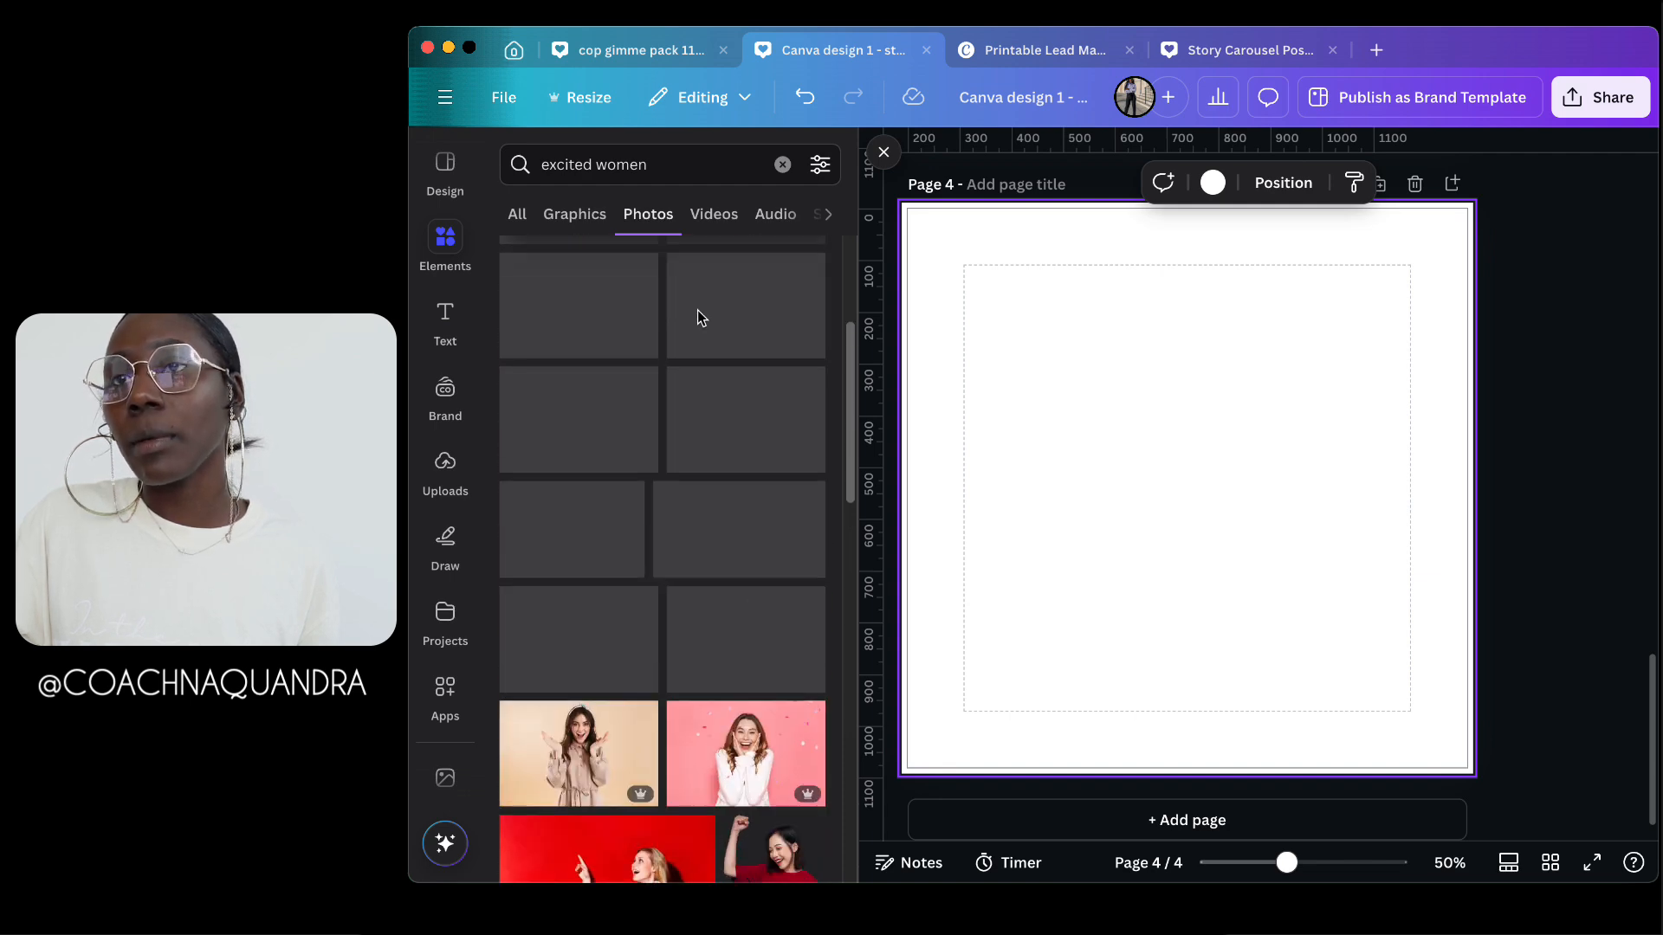
# Step: Change the photo search to "excited man" and look through the results
pyautogui.click(659, 164)
pyautogui.press('Return')
pyautogui.doubleClick(630, 165)
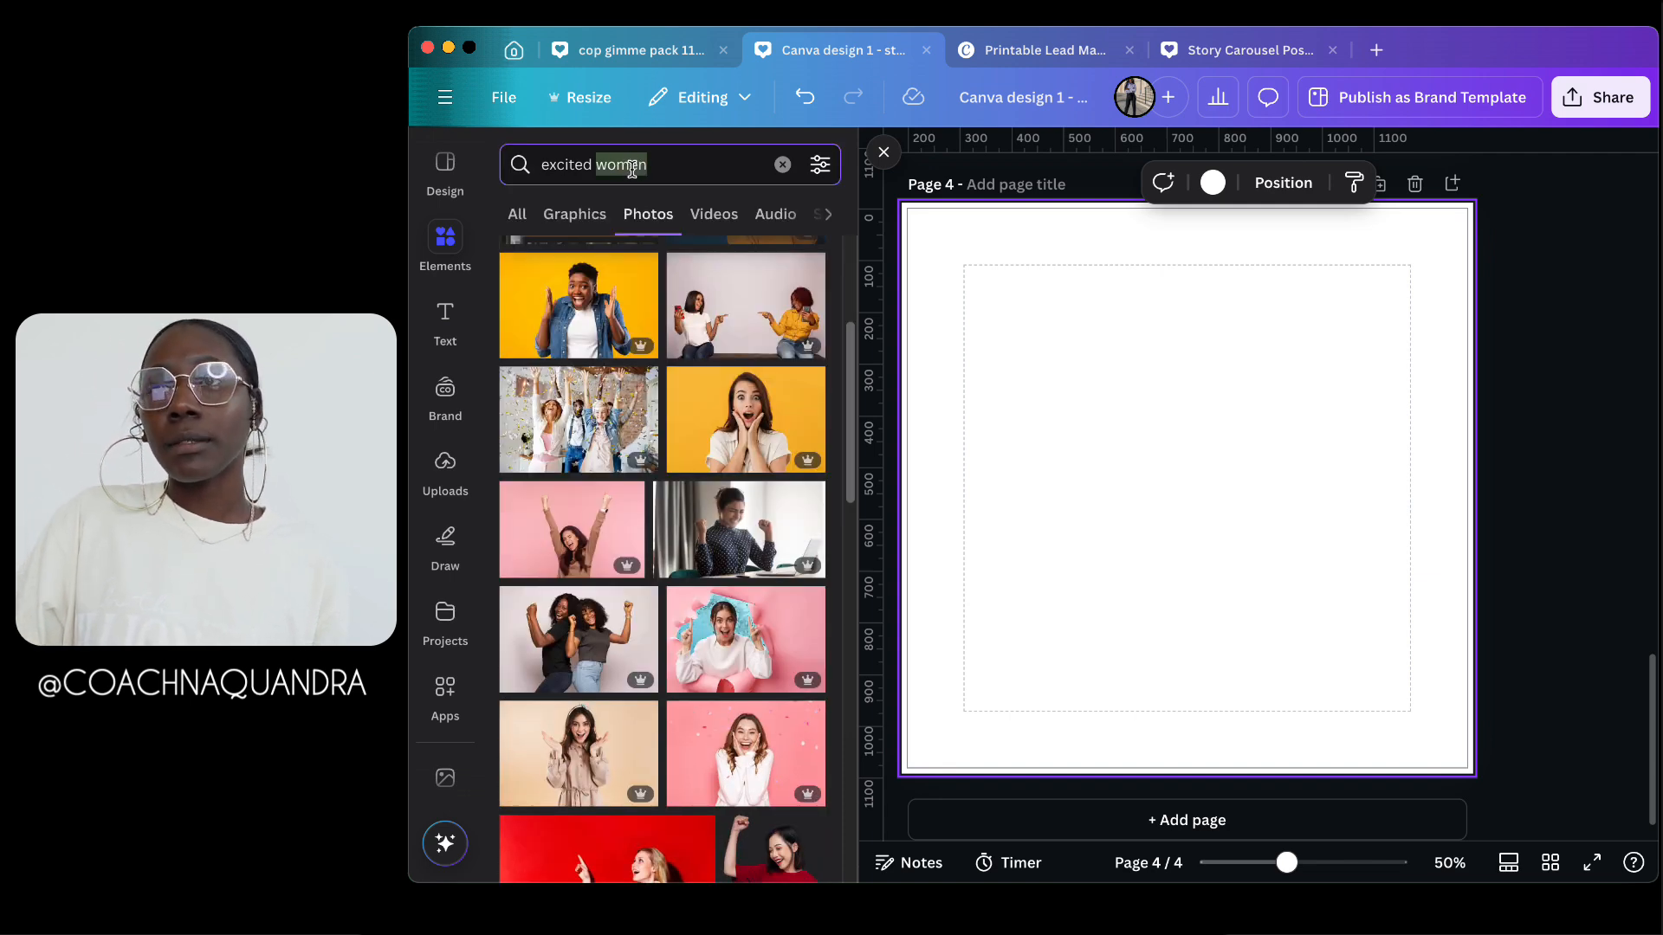
pyautogui.write('me')
pyautogui.press('BackSpace')
pyautogui.write('an')
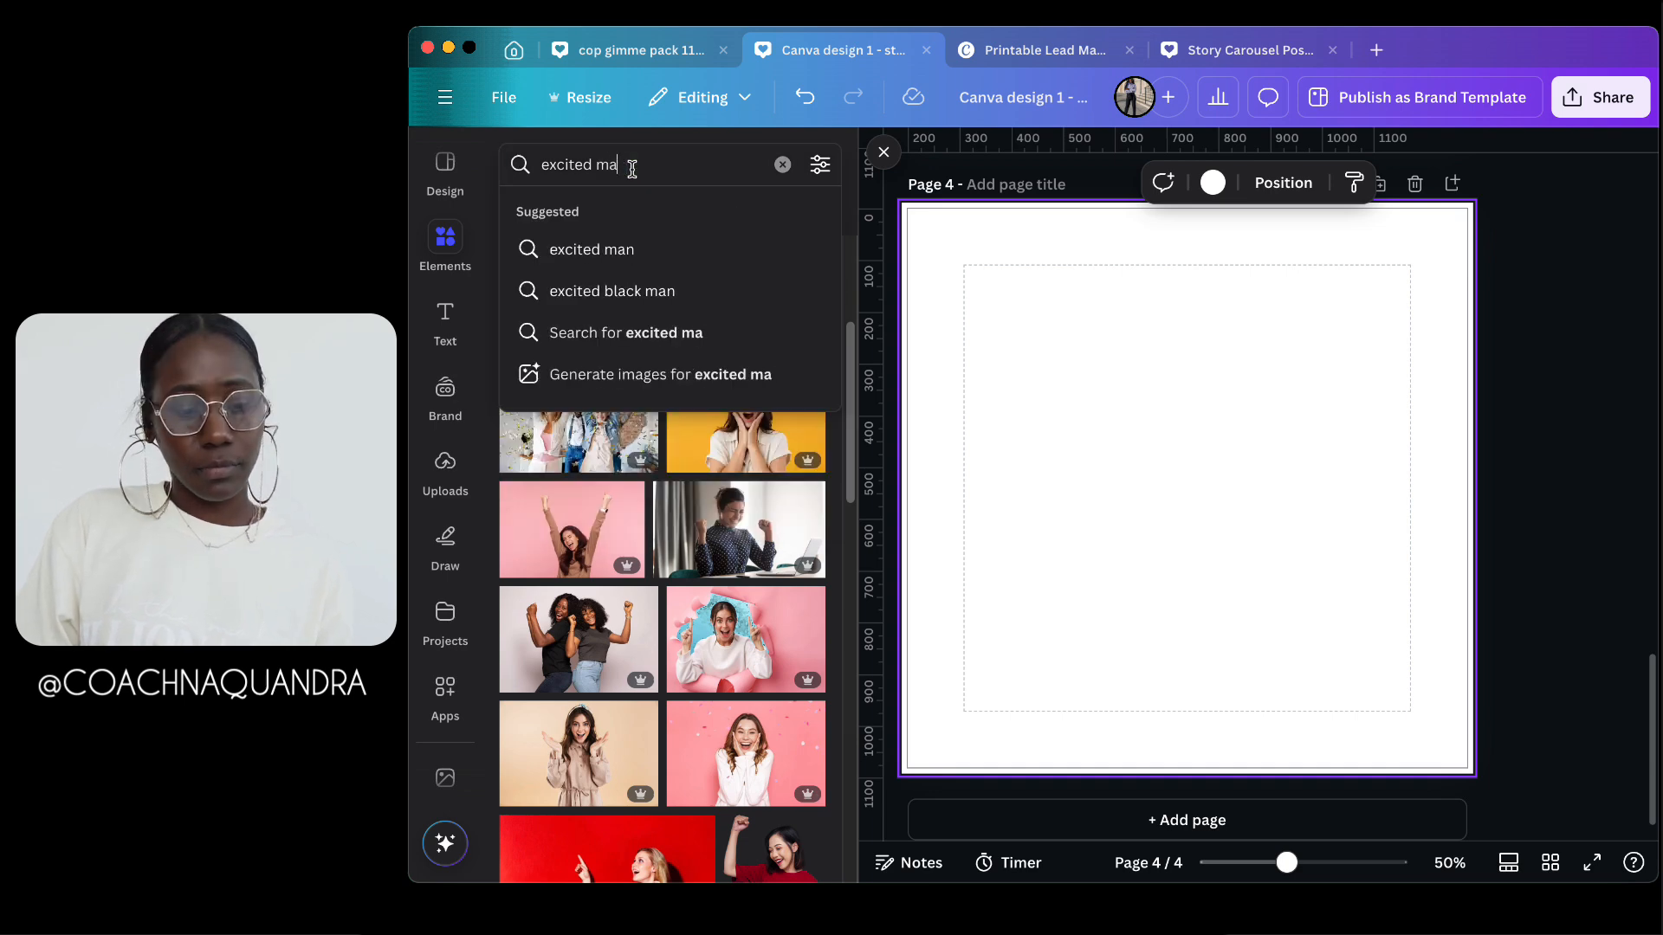
pyautogui.press('Return')
pyautogui.scroll(-5, 702, 630)
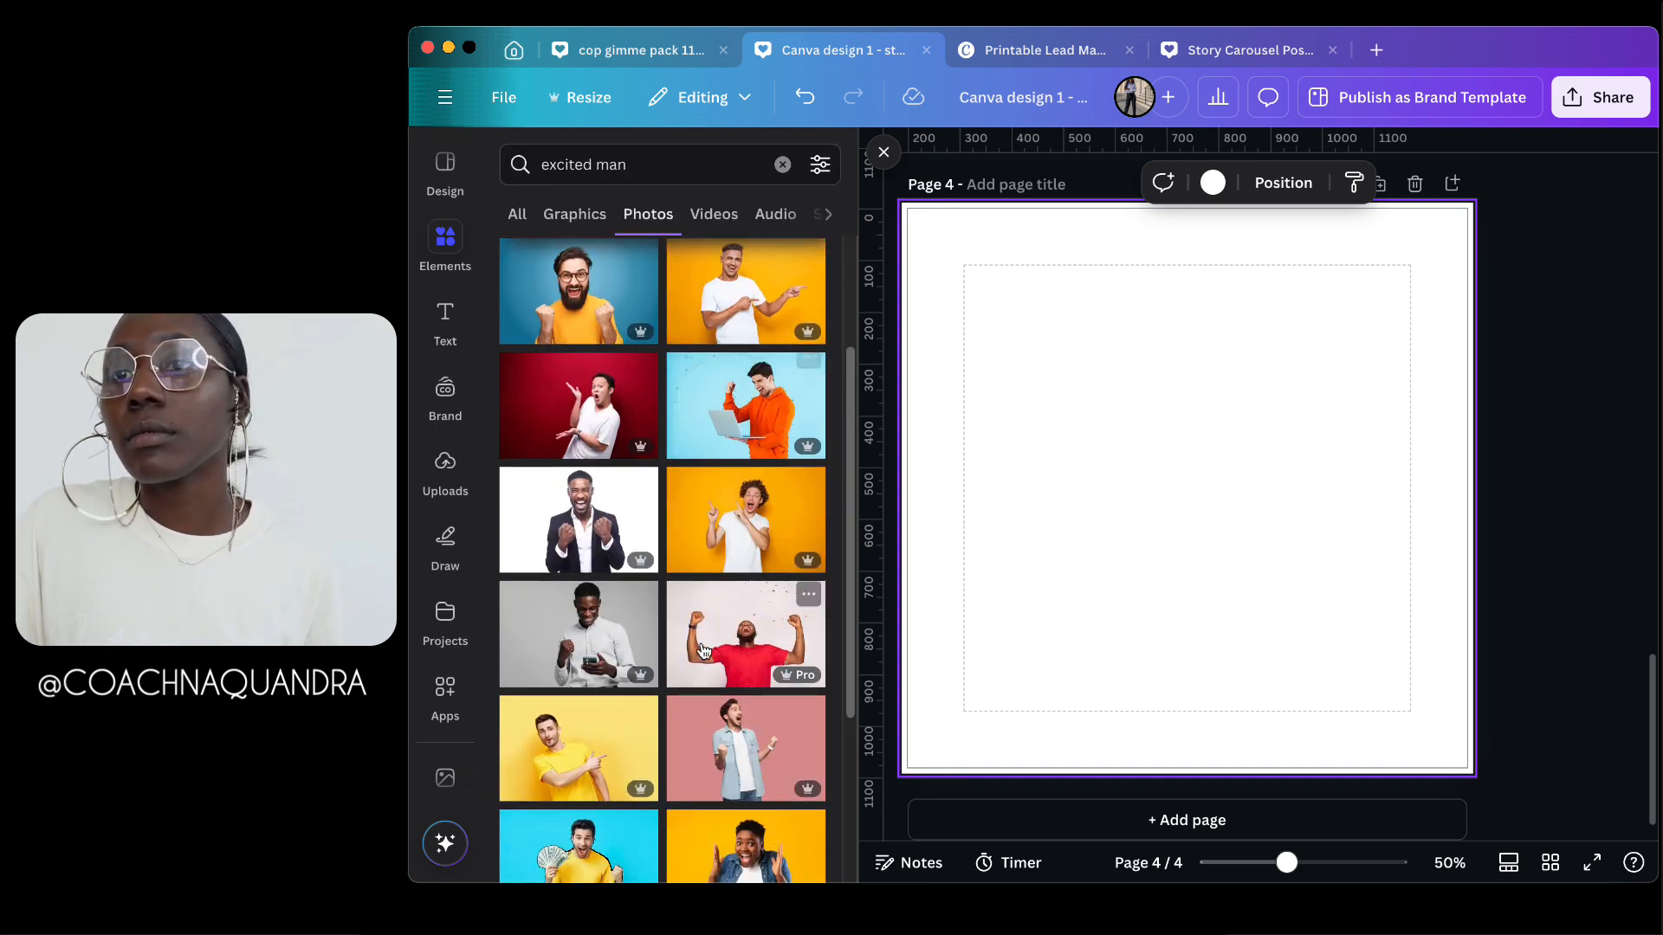
pyautogui.scroll(-2, 704, 650)
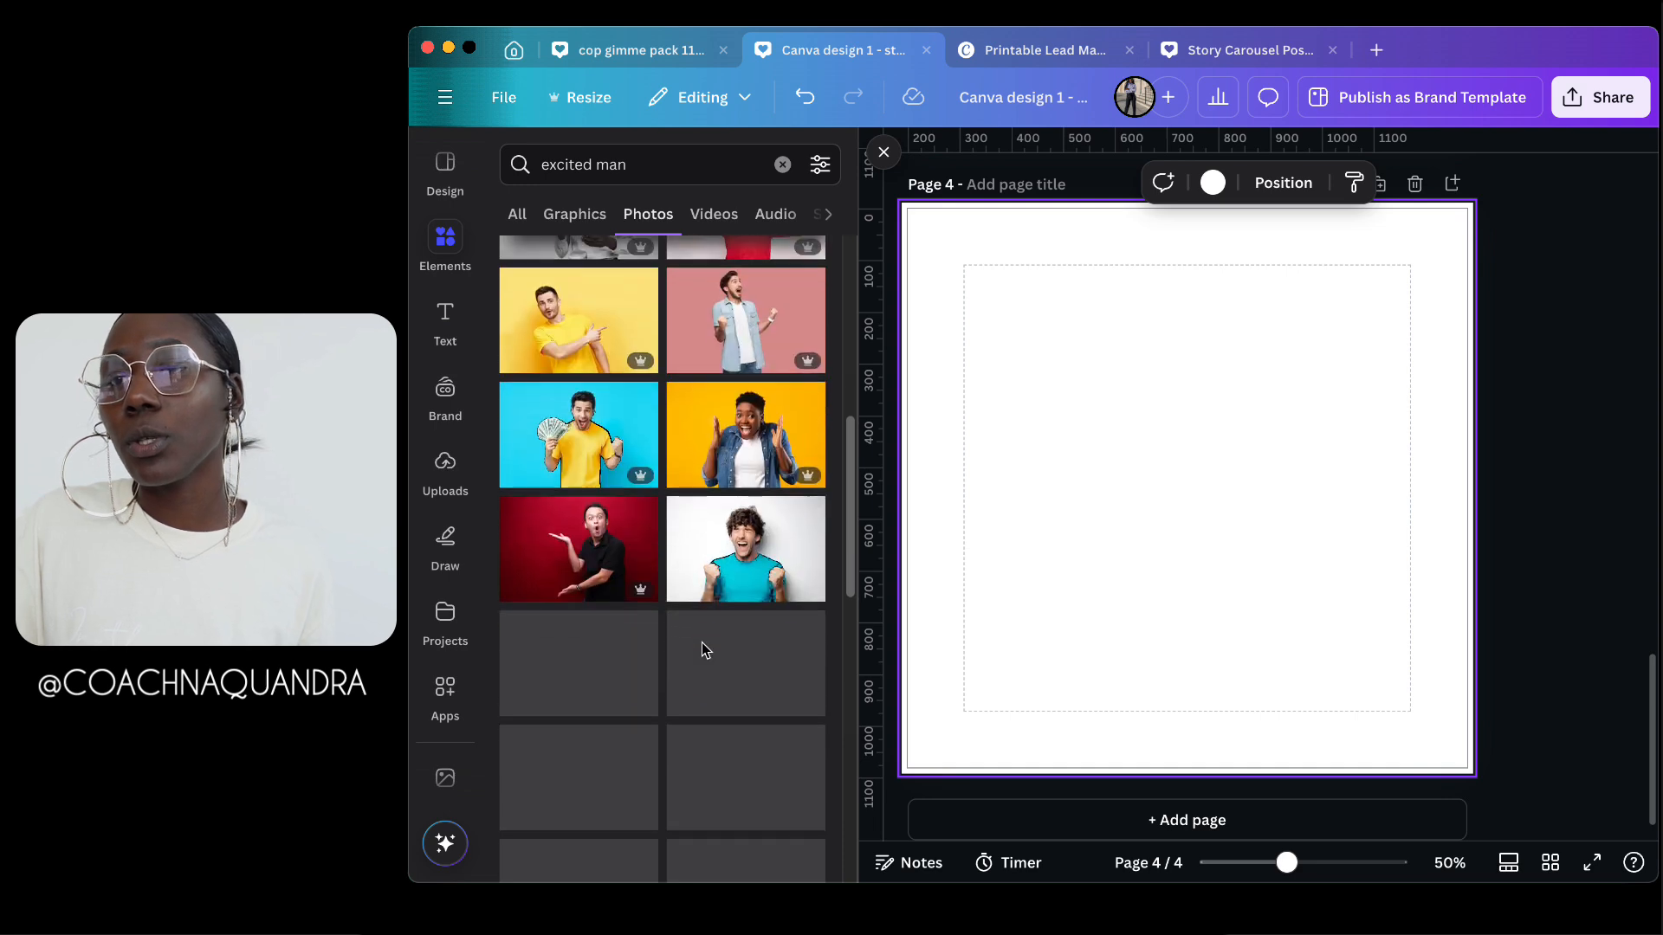
pyautogui.scroll(3, 703, 650)
pyautogui.scroll(5, 703, 651)
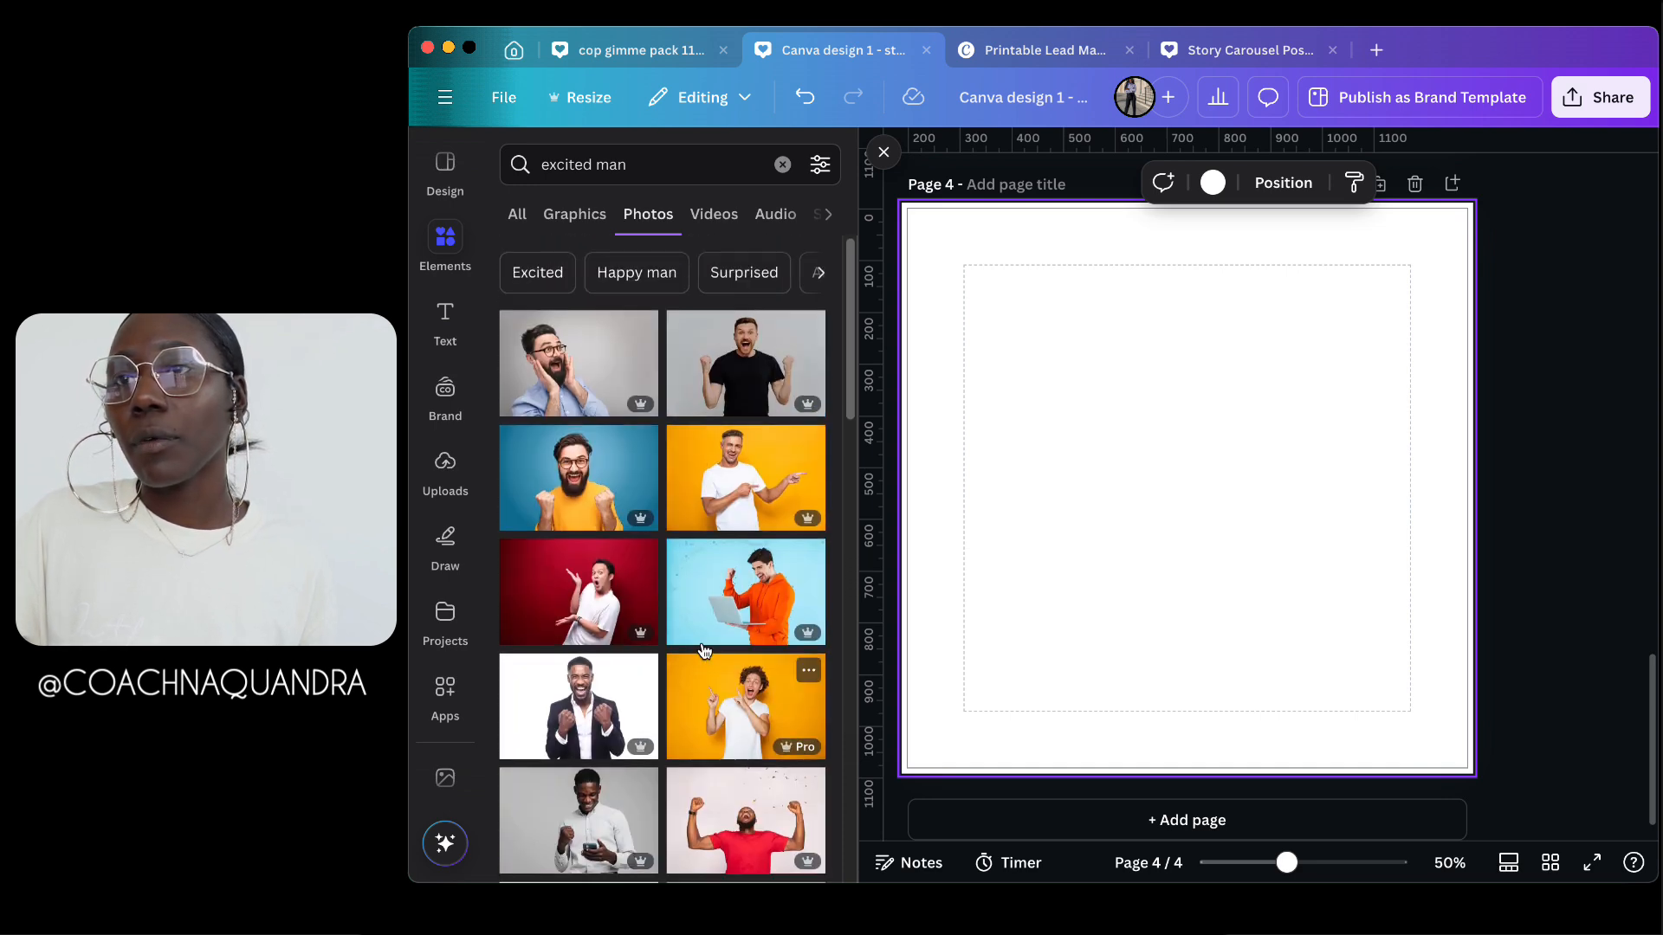
# Step: Search the photos for "excited women" again and place the curly-haired woman holding a red phone on page 4
pyautogui.click(635, 168)
pyautogui.press('BackSpace')
pyautogui.press('BackSpace')
pyautogui.press('BackSpace')
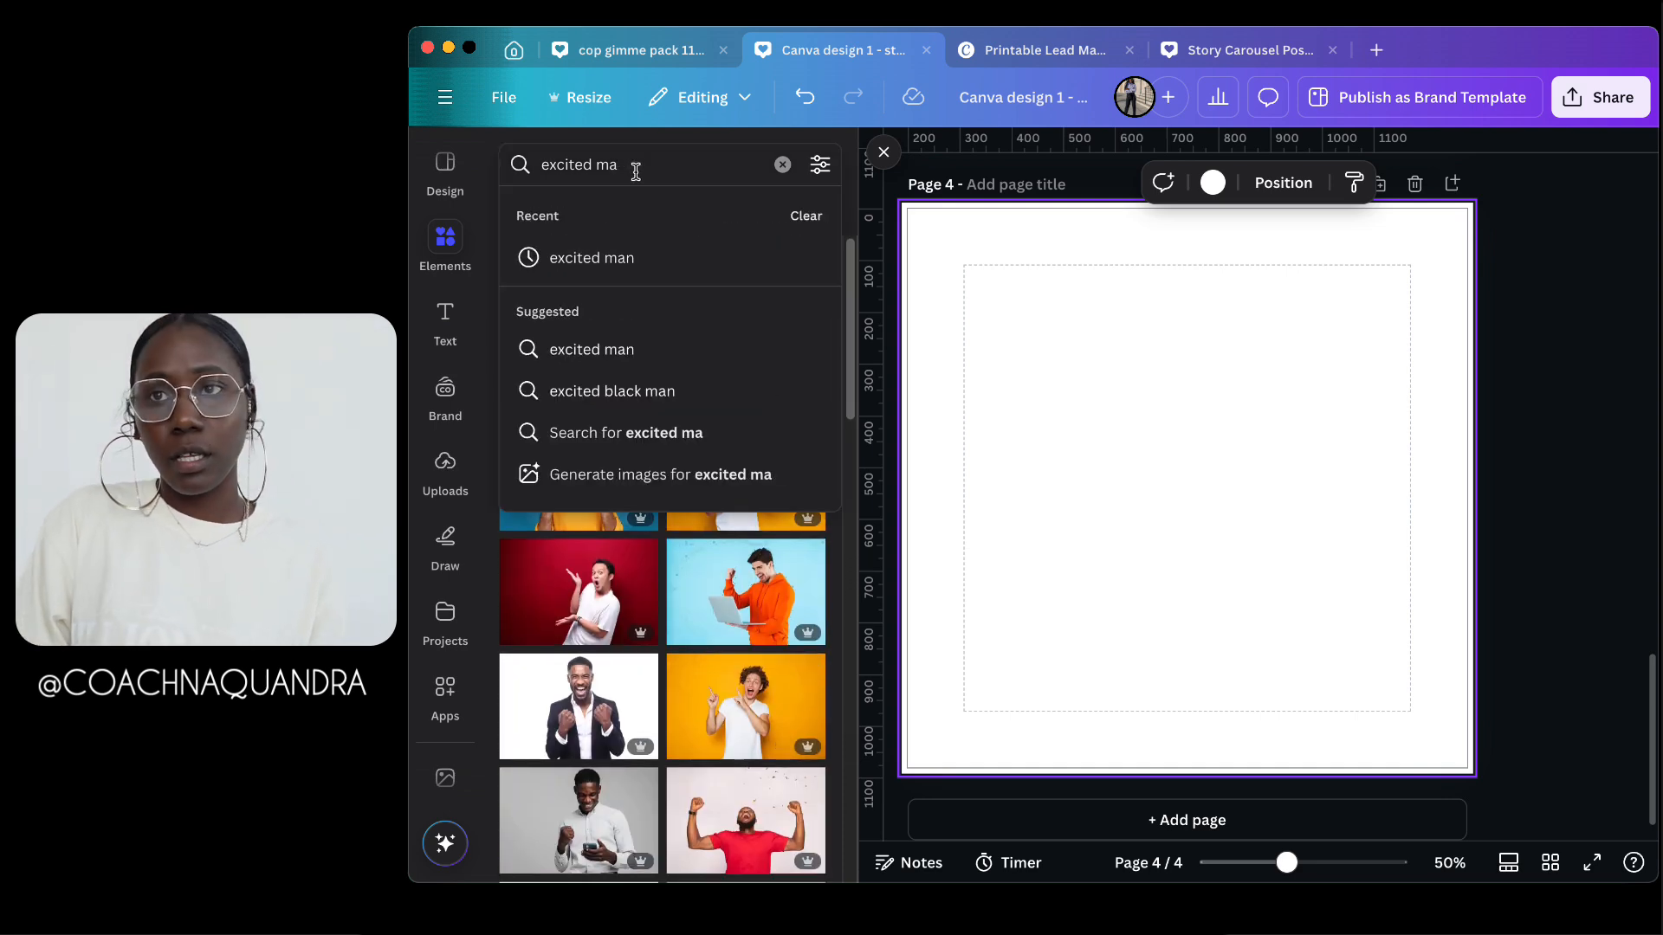
pyautogui.write('women')
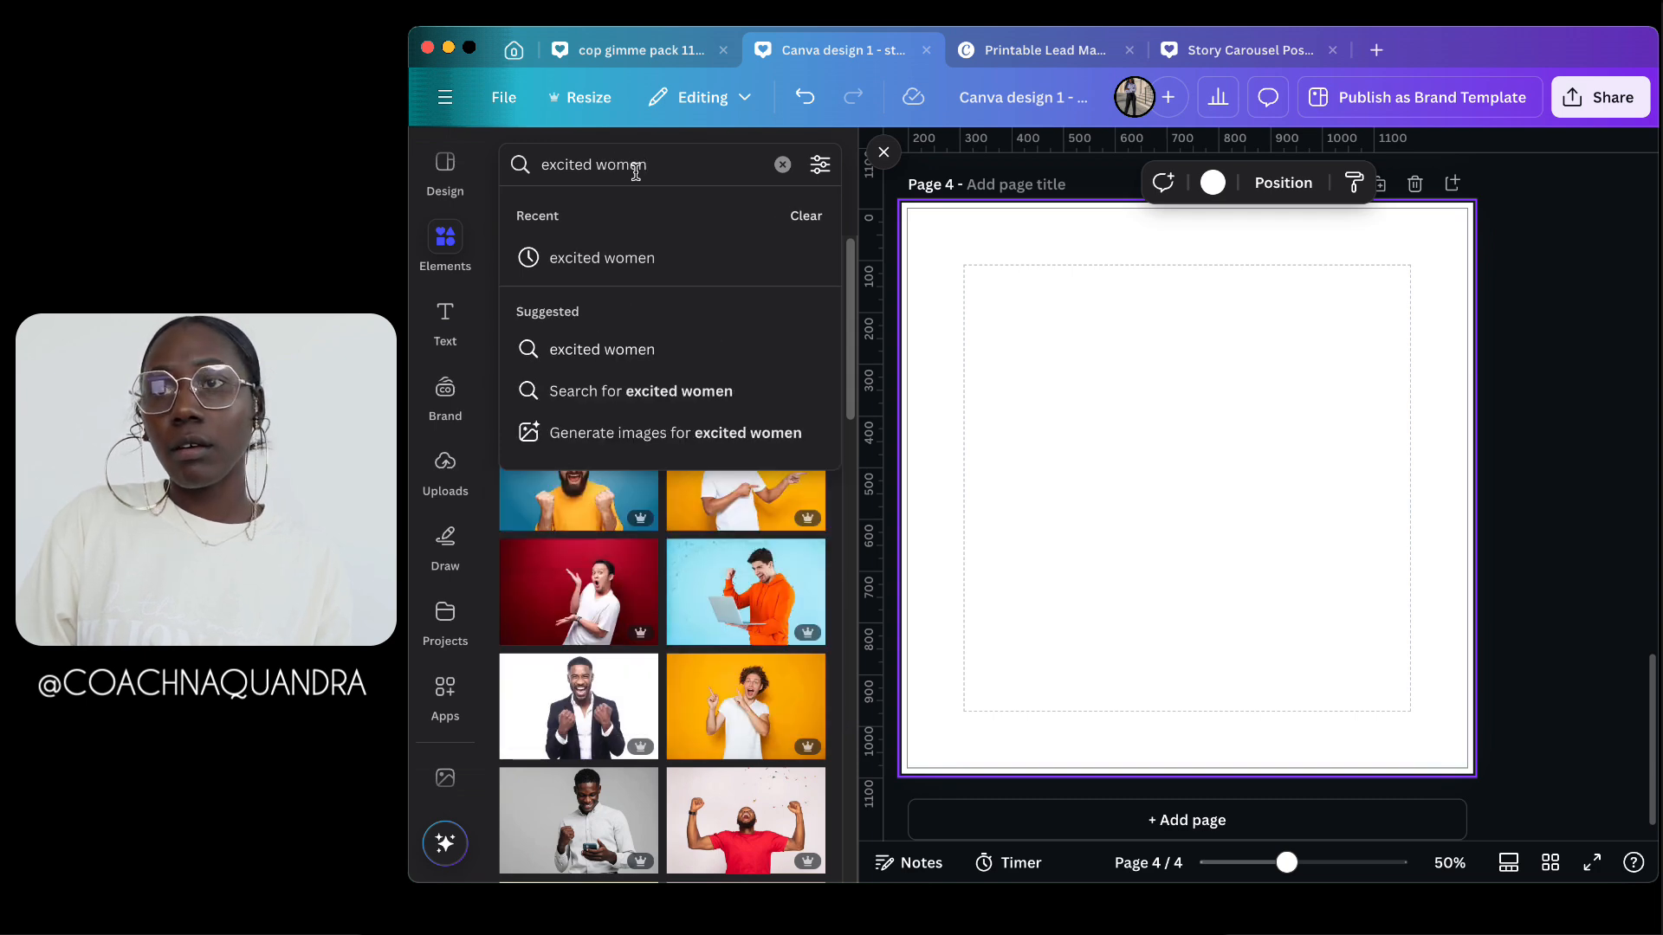
pyautogui.press('Return')
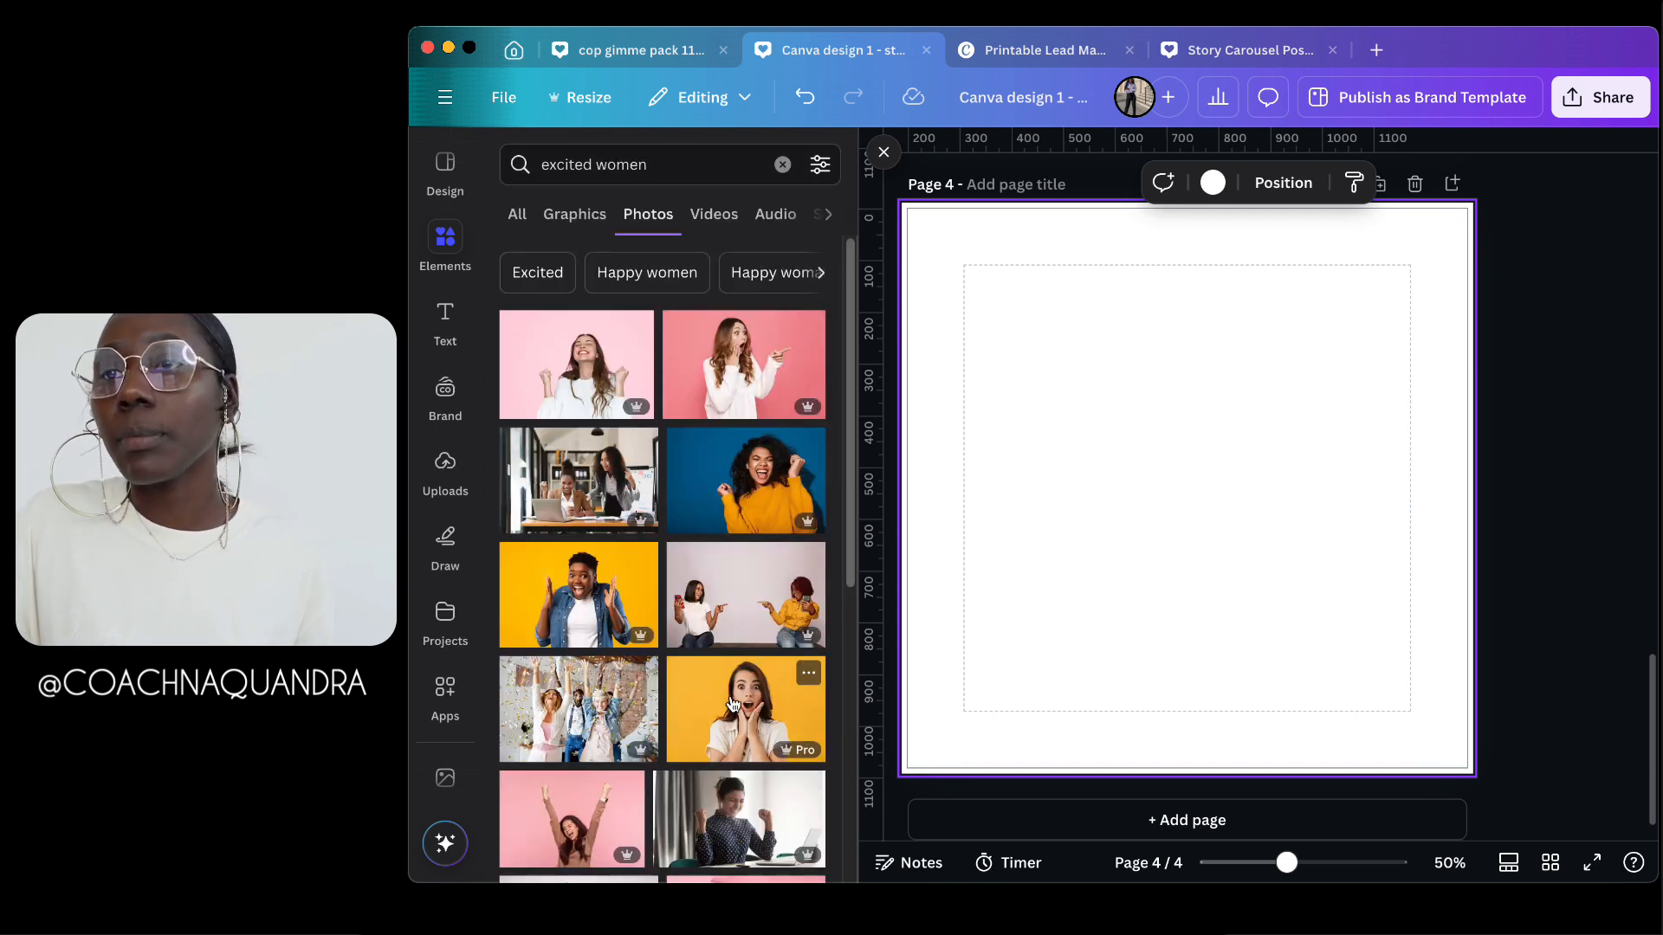
pyautogui.scroll(-5, 732, 703)
pyautogui.moveTo(732, 836); pyautogui.dragTo(1182, 539)
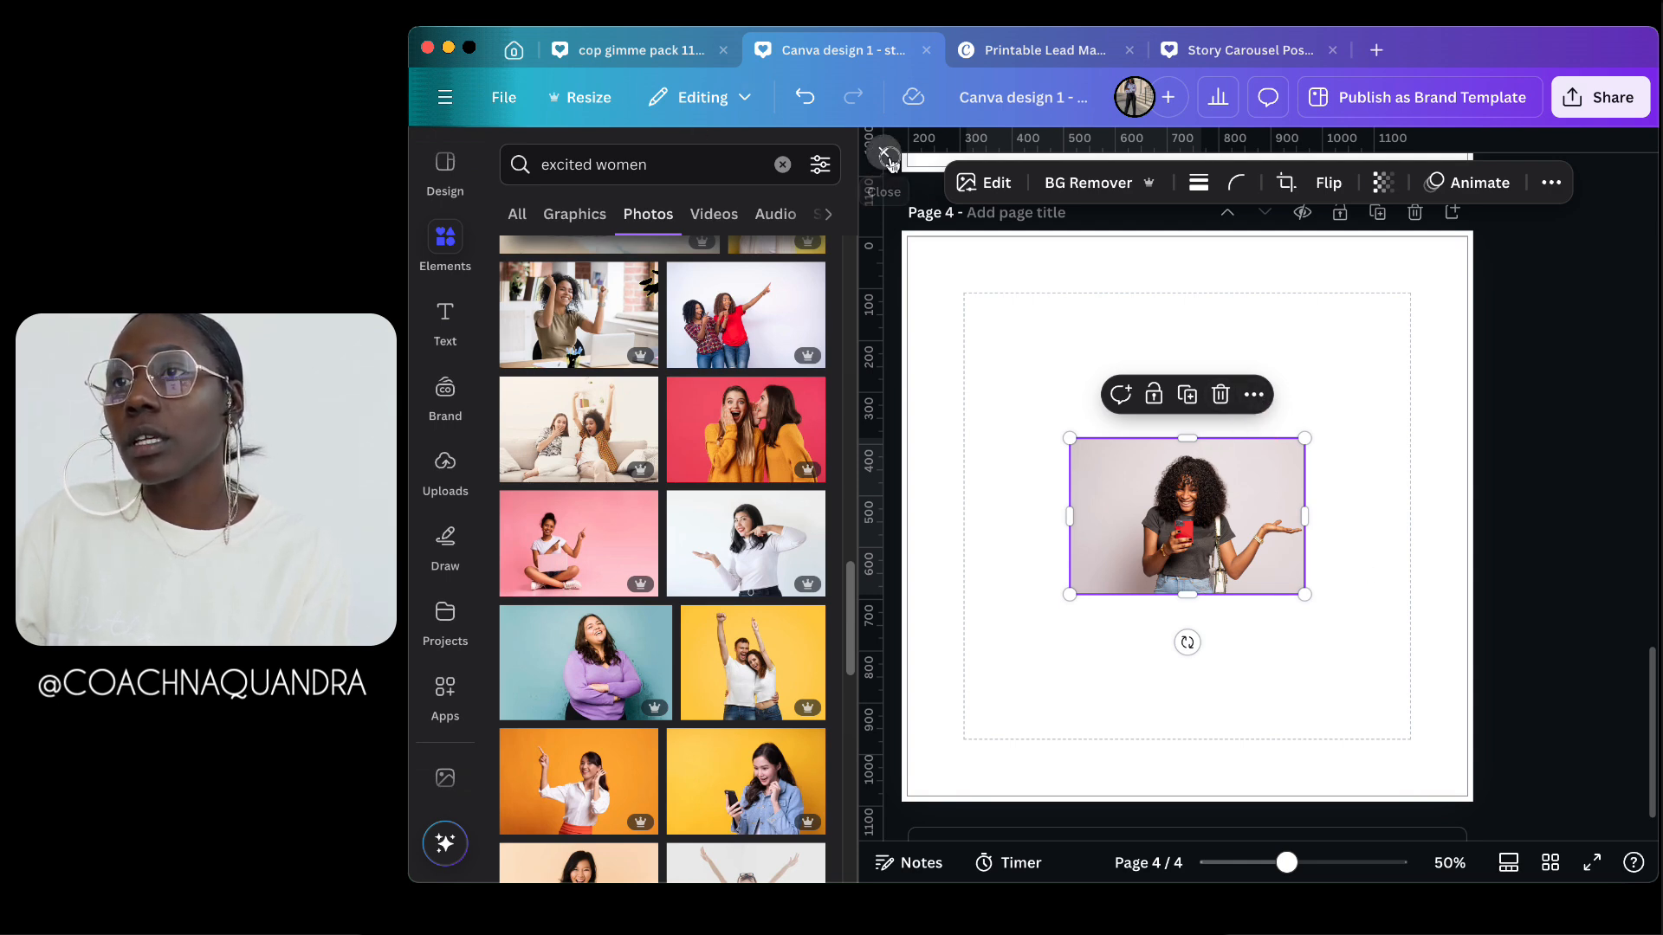
pyautogui.click(884, 153)
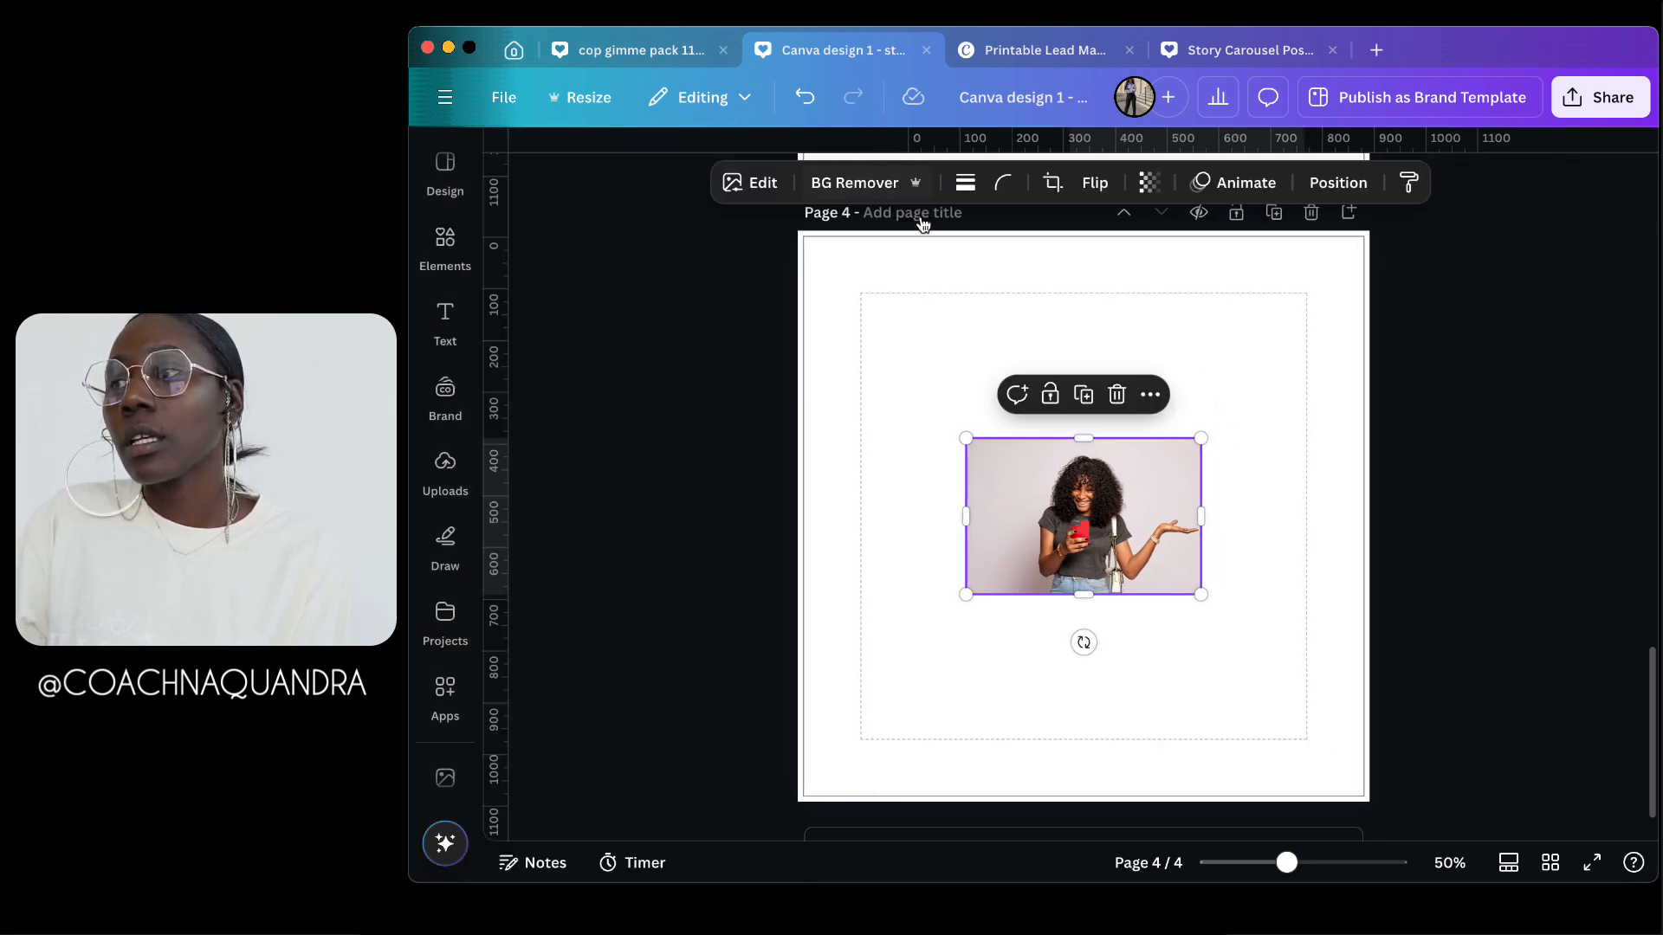
# Step: Set the placed photo of the woman with the red phone as the background of page 4
pyautogui.click(1150, 399)
pyautogui.scroll(-3, 1297, 744)
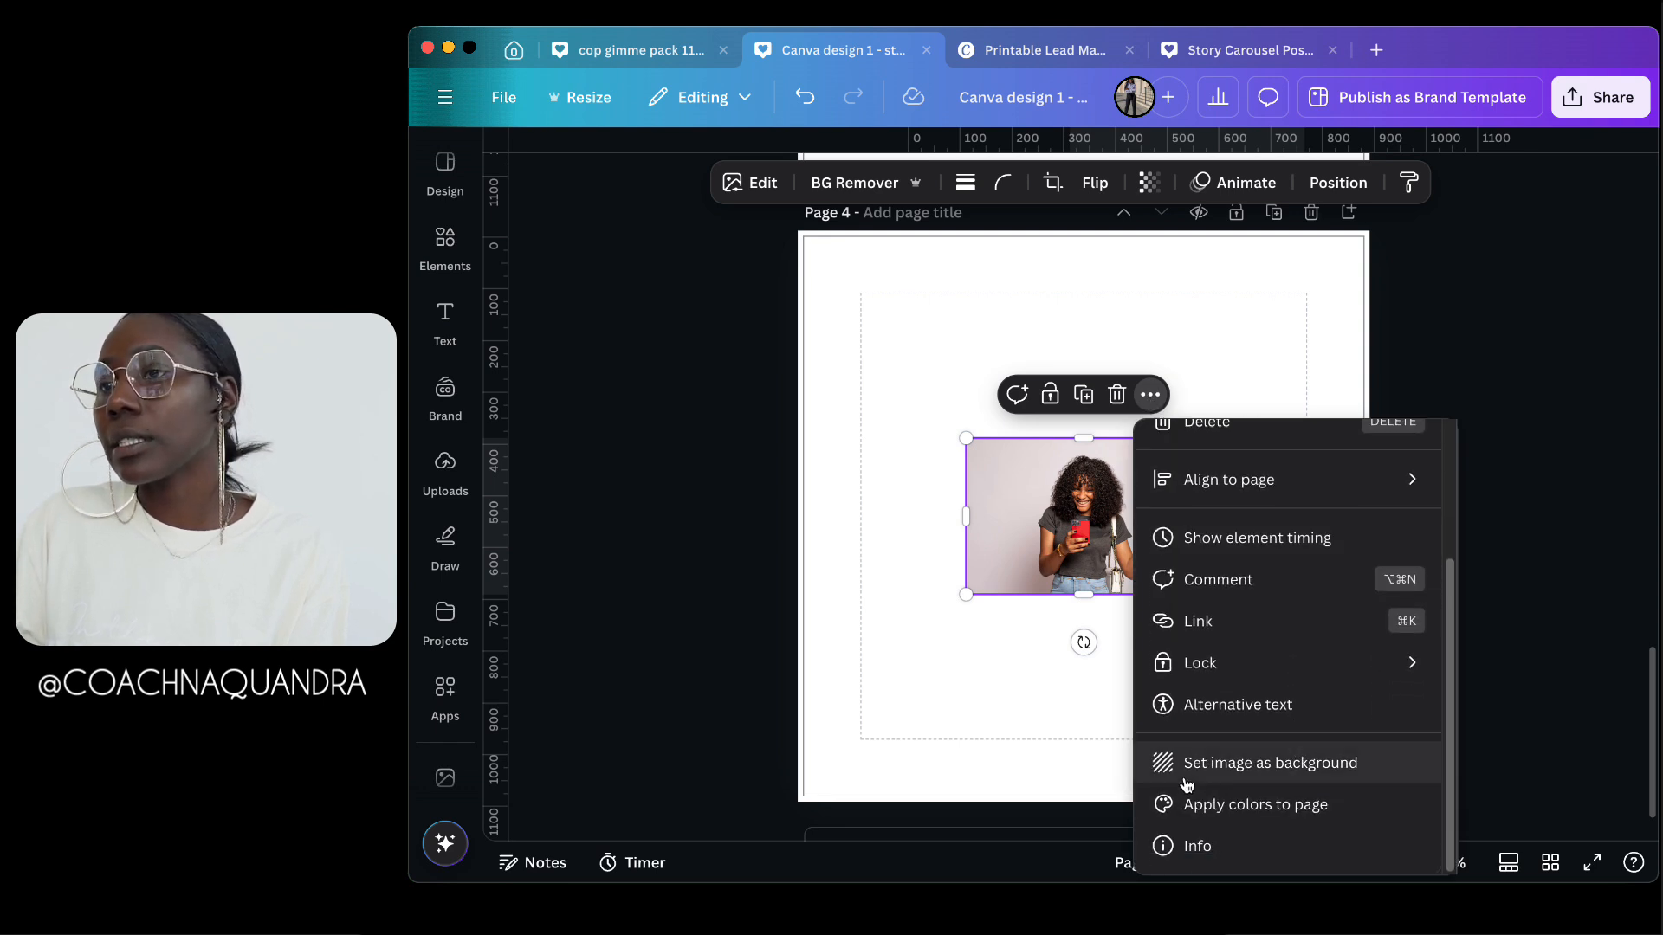
pyautogui.click(1324, 784)
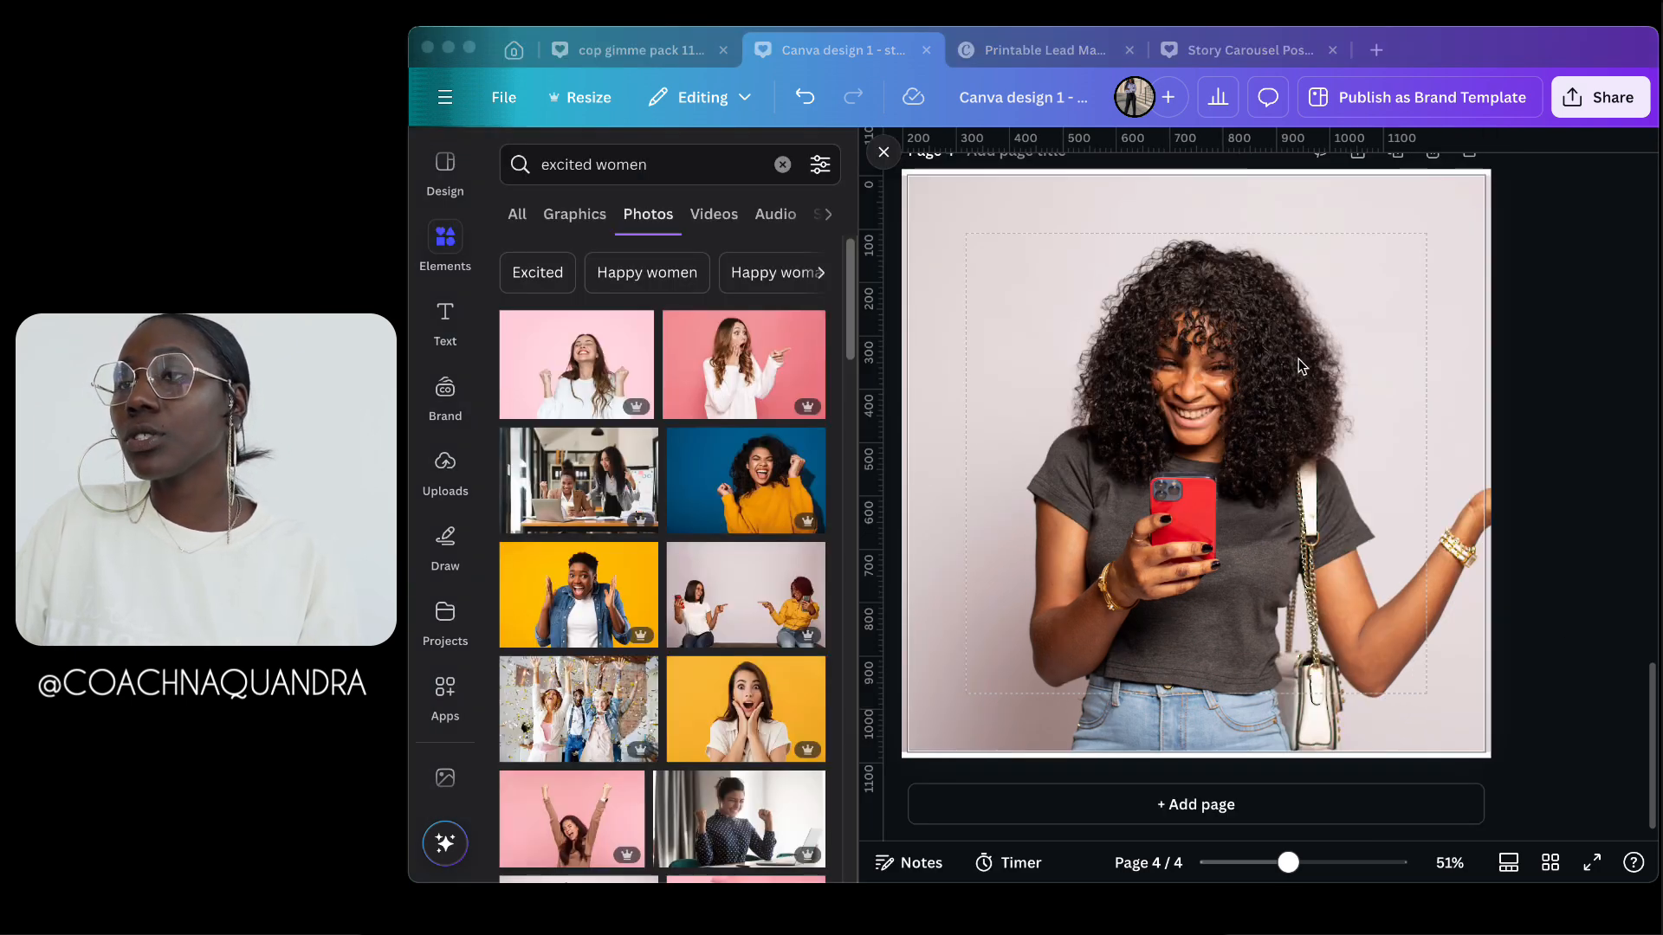
# Step: Shift the small photo of the woman on page 3 slightly inward from the page's margin guide
pyautogui.scroll(7, 1299, 366)
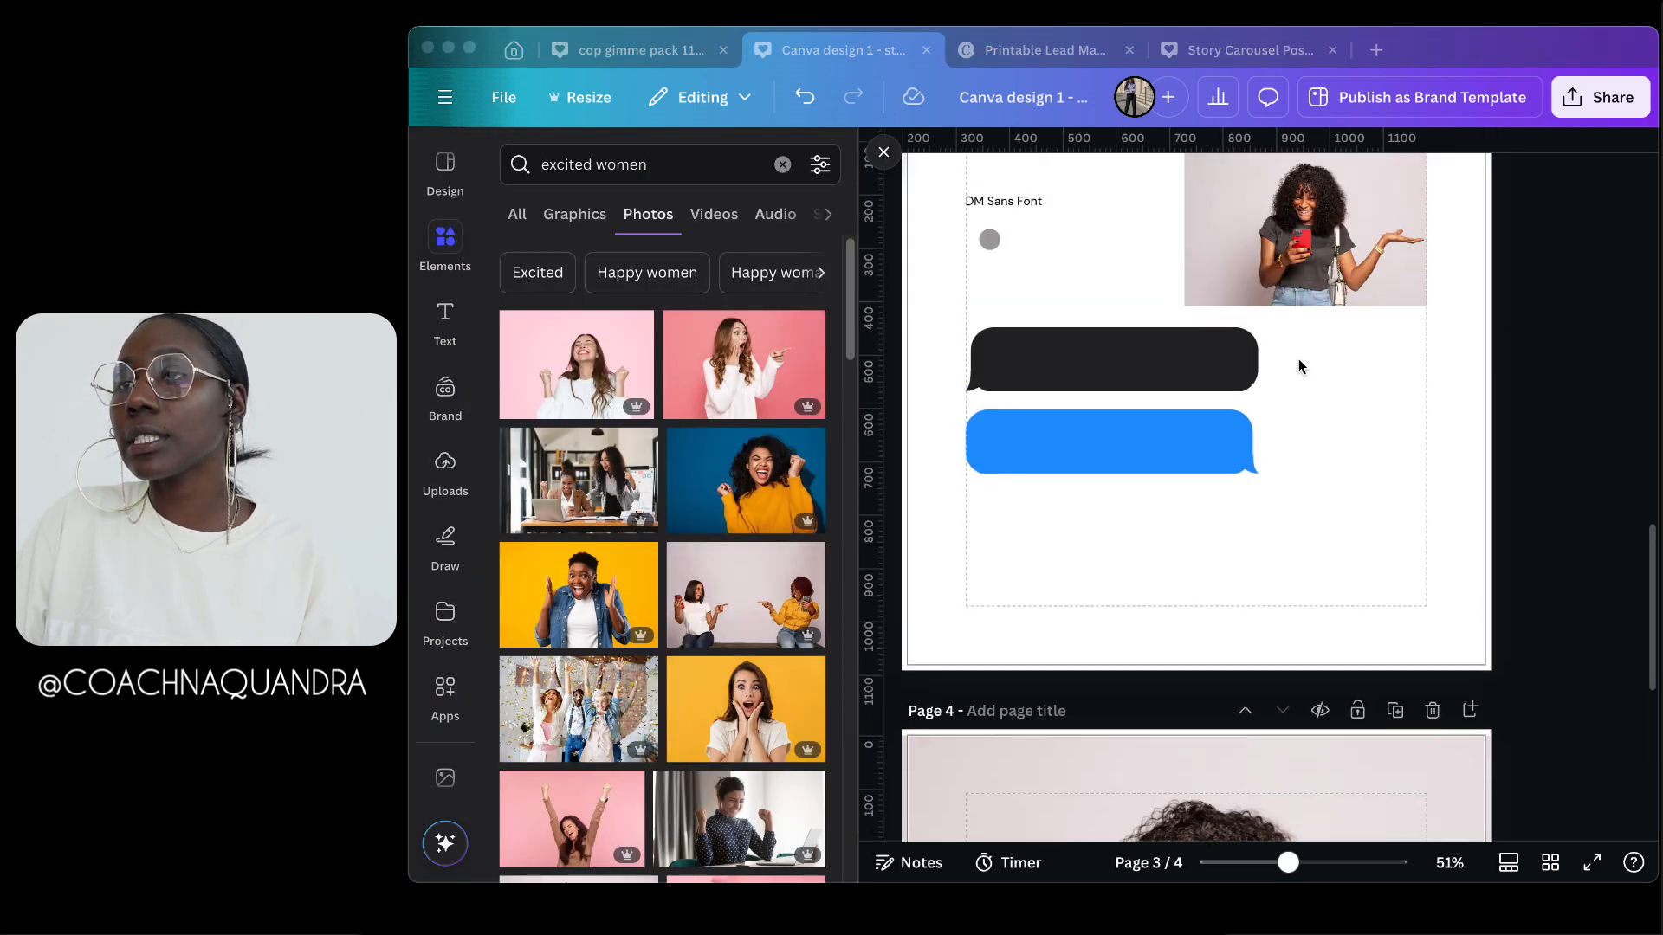
pyautogui.click(870, 158)
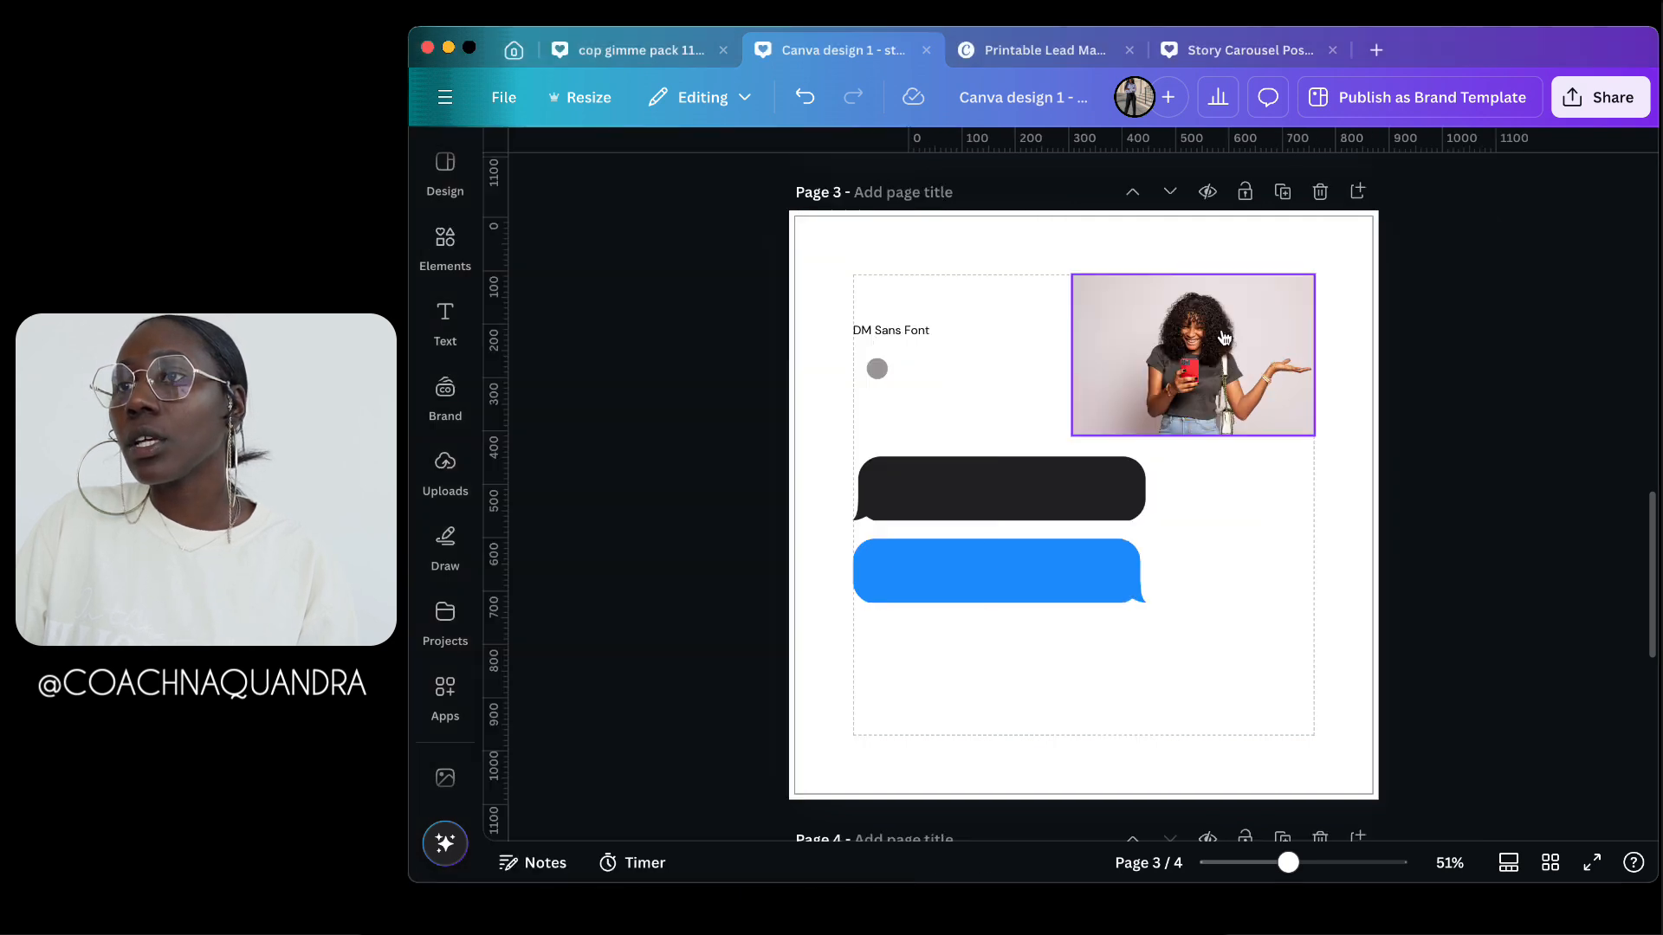
pyautogui.click(883, 153)
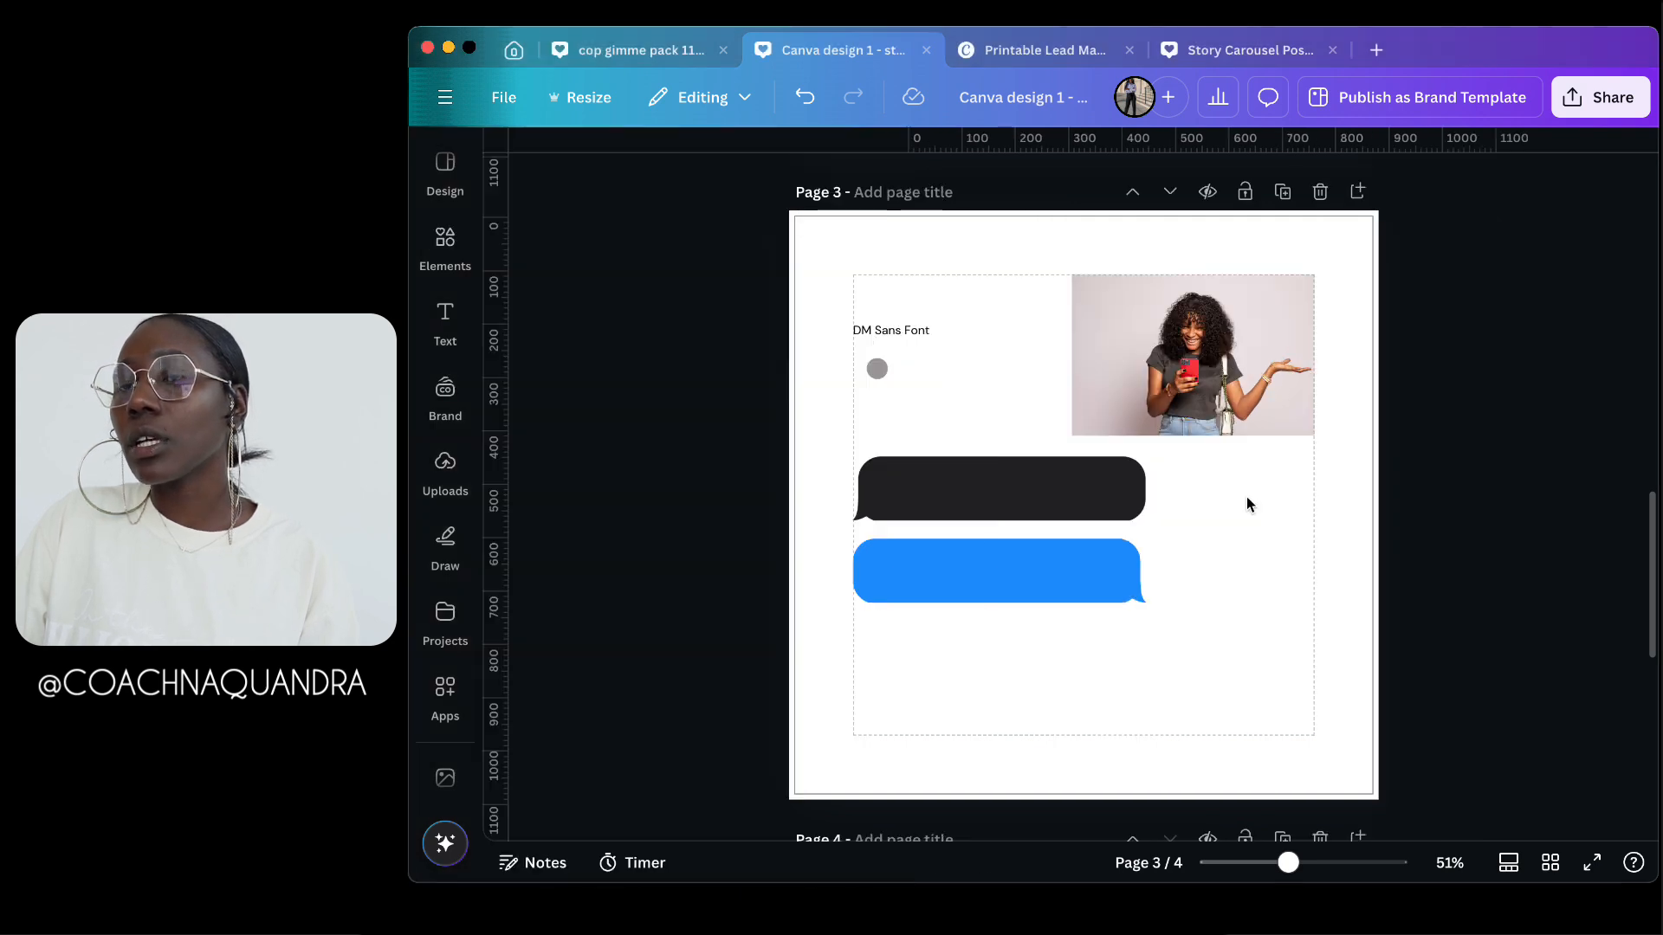
pyautogui.scroll(2, 1247, 504)
pyautogui.scroll(-2, 1247, 504)
pyautogui.click(1242, 409)
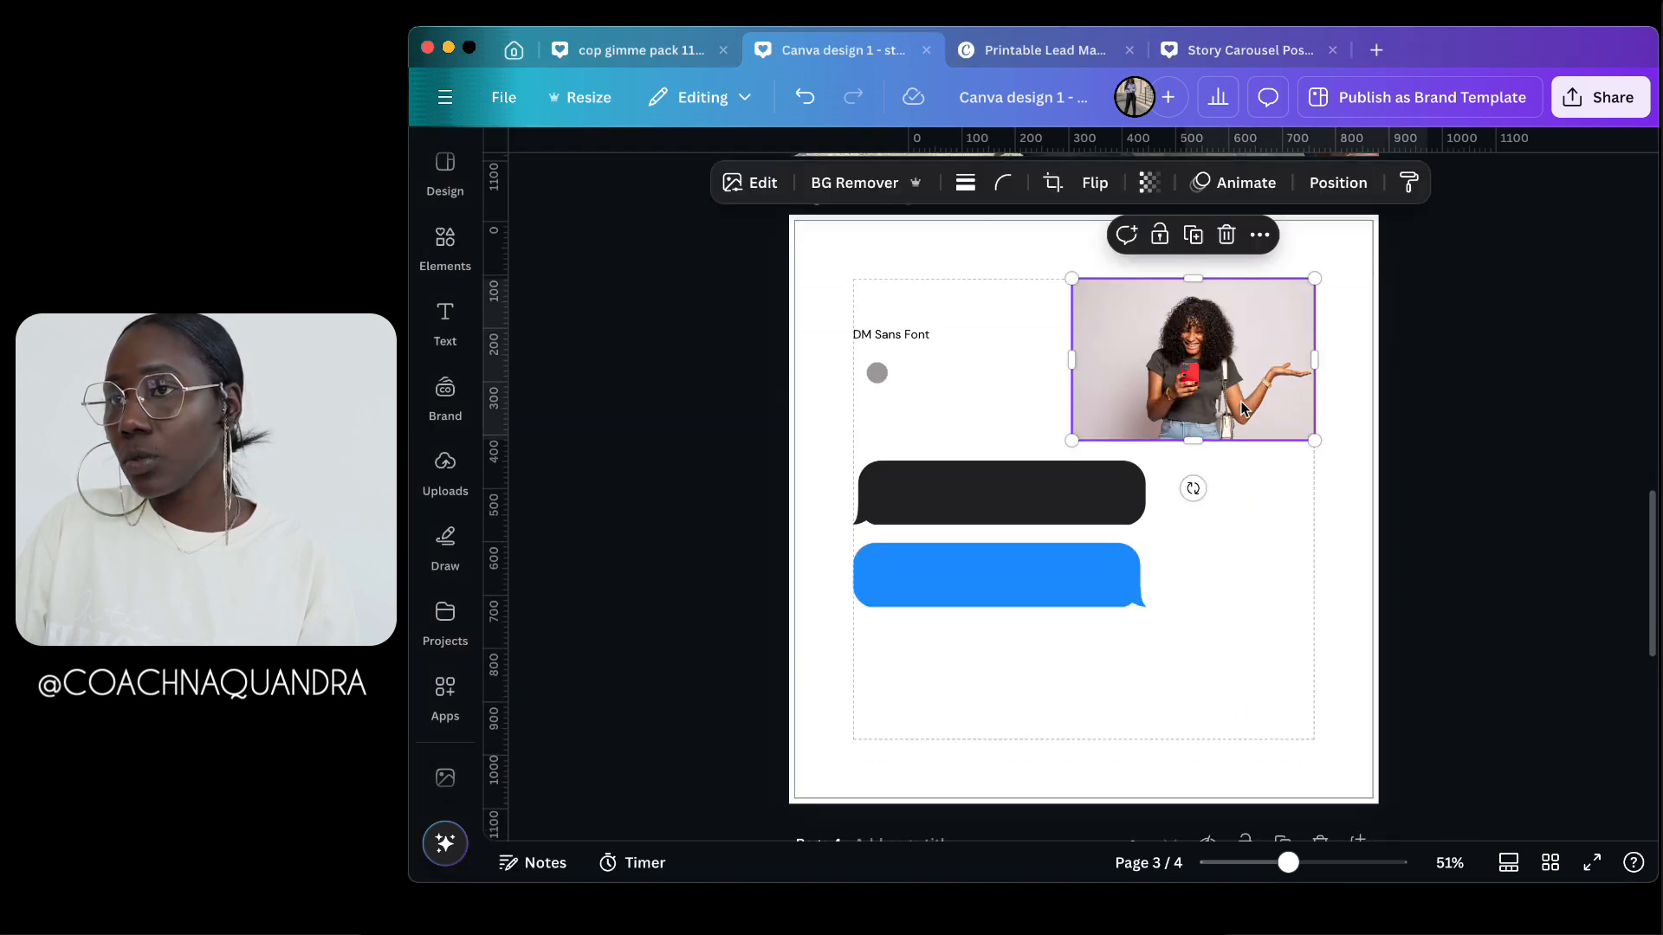
pyautogui.scroll(-2, 1228, 516)
pyautogui.scroll(4, 1270, 742)
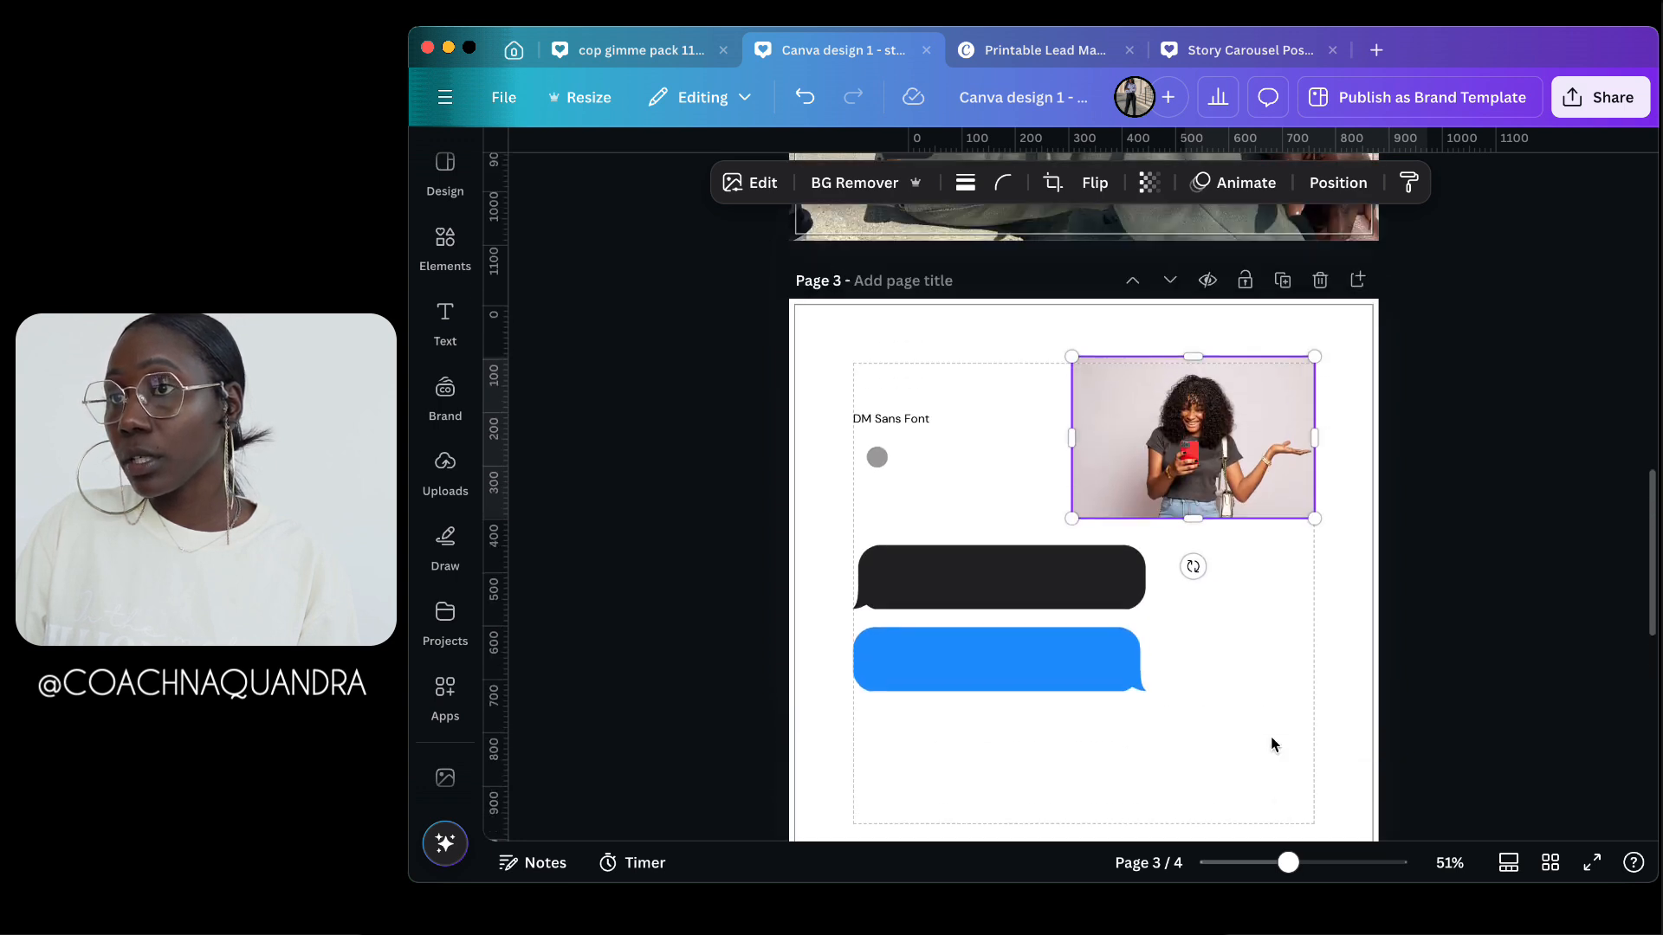
pyautogui.moveTo(1167, 544); pyautogui.dragTo(1167, 530)
pyautogui.scroll(-3, 1178, 485)
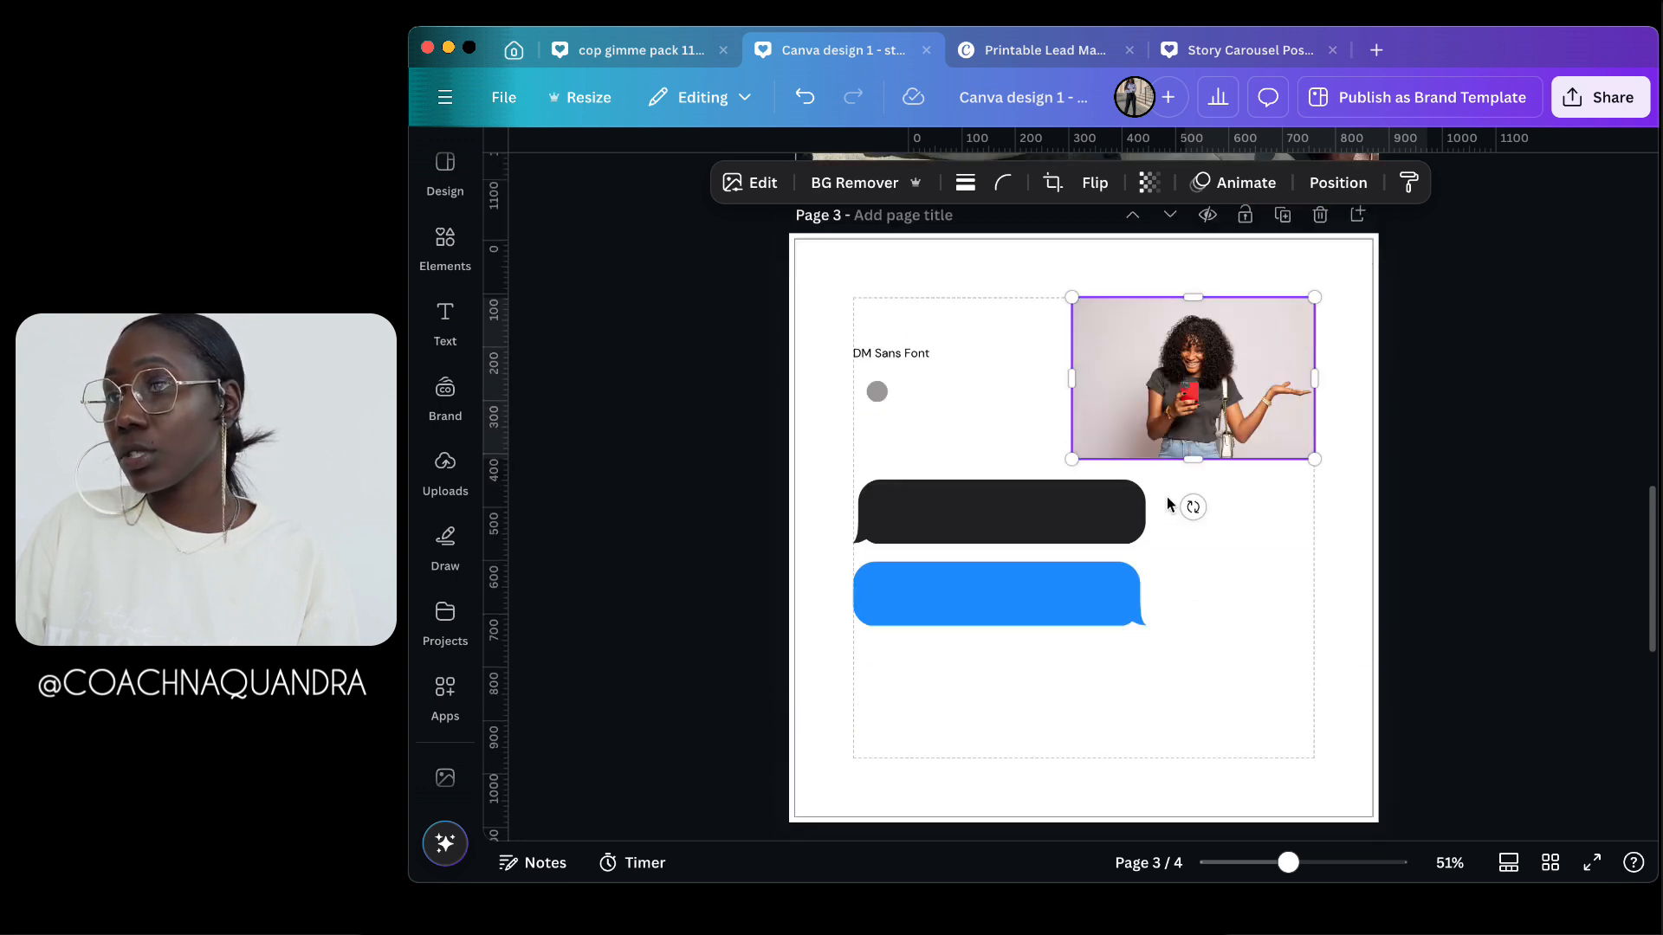
pyautogui.moveTo(1196, 323)
pyautogui.mouseDown()
pyautogui.moveTo(1172, 861)
pyautogui.moveTo(1159, 338)
pyautogui.moveTo(1187, 327)
pyautogui.mouseUp()
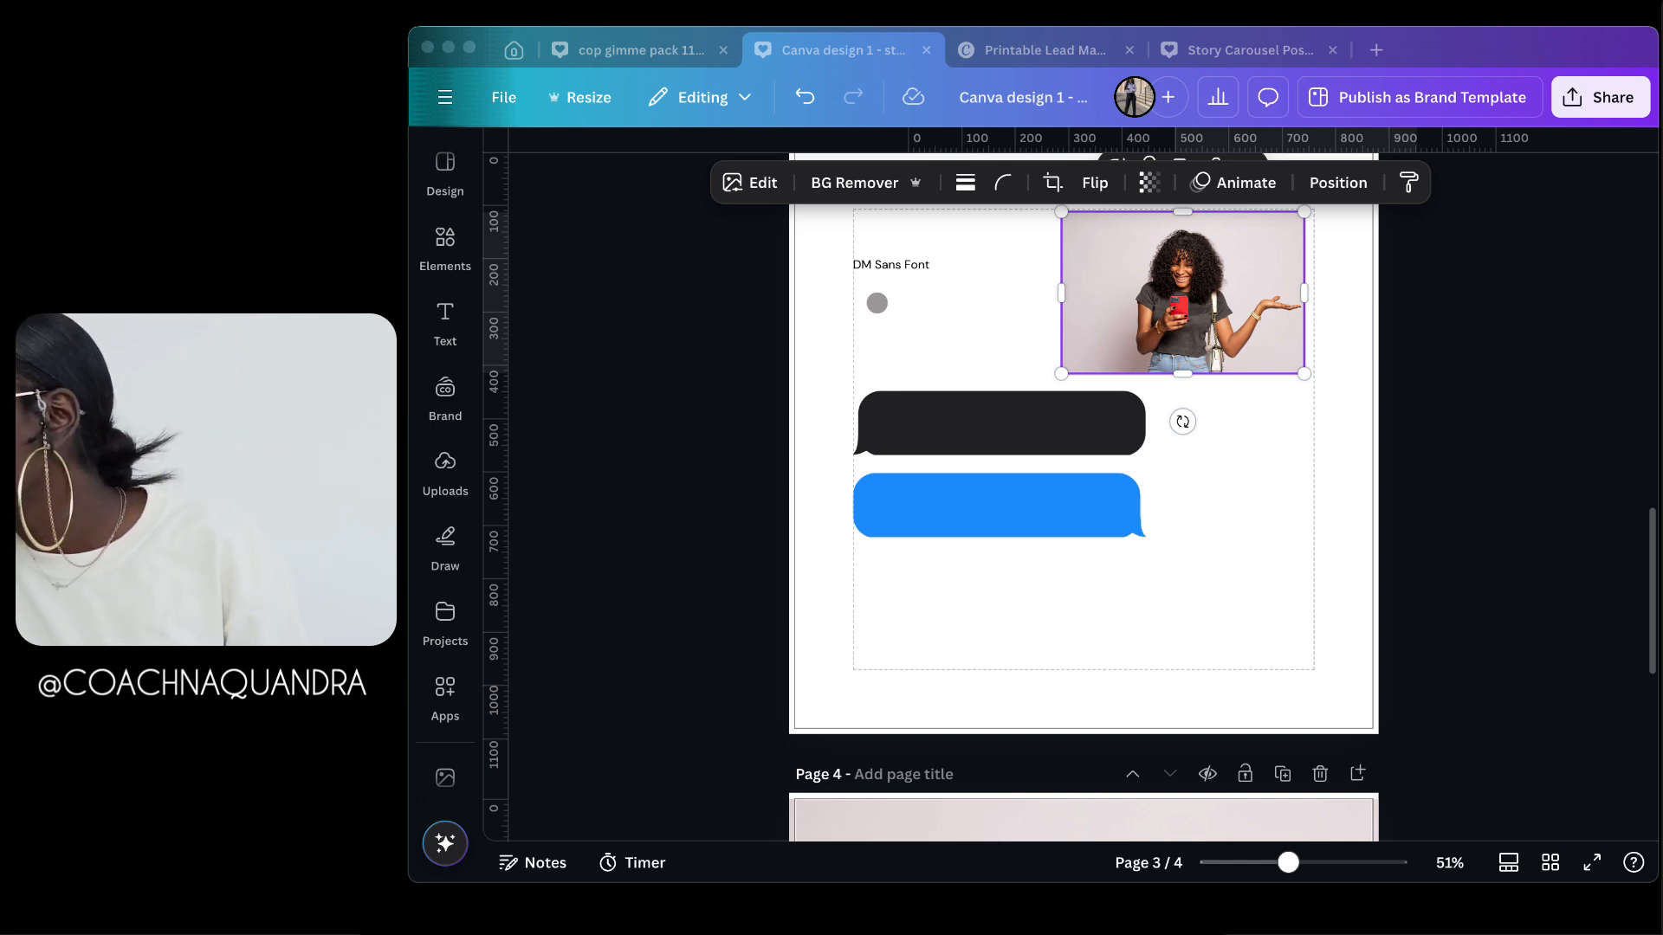
# Step: Enlarge and reposition the background photo of page 4 within its crop
pyautogui.click(446, 468)
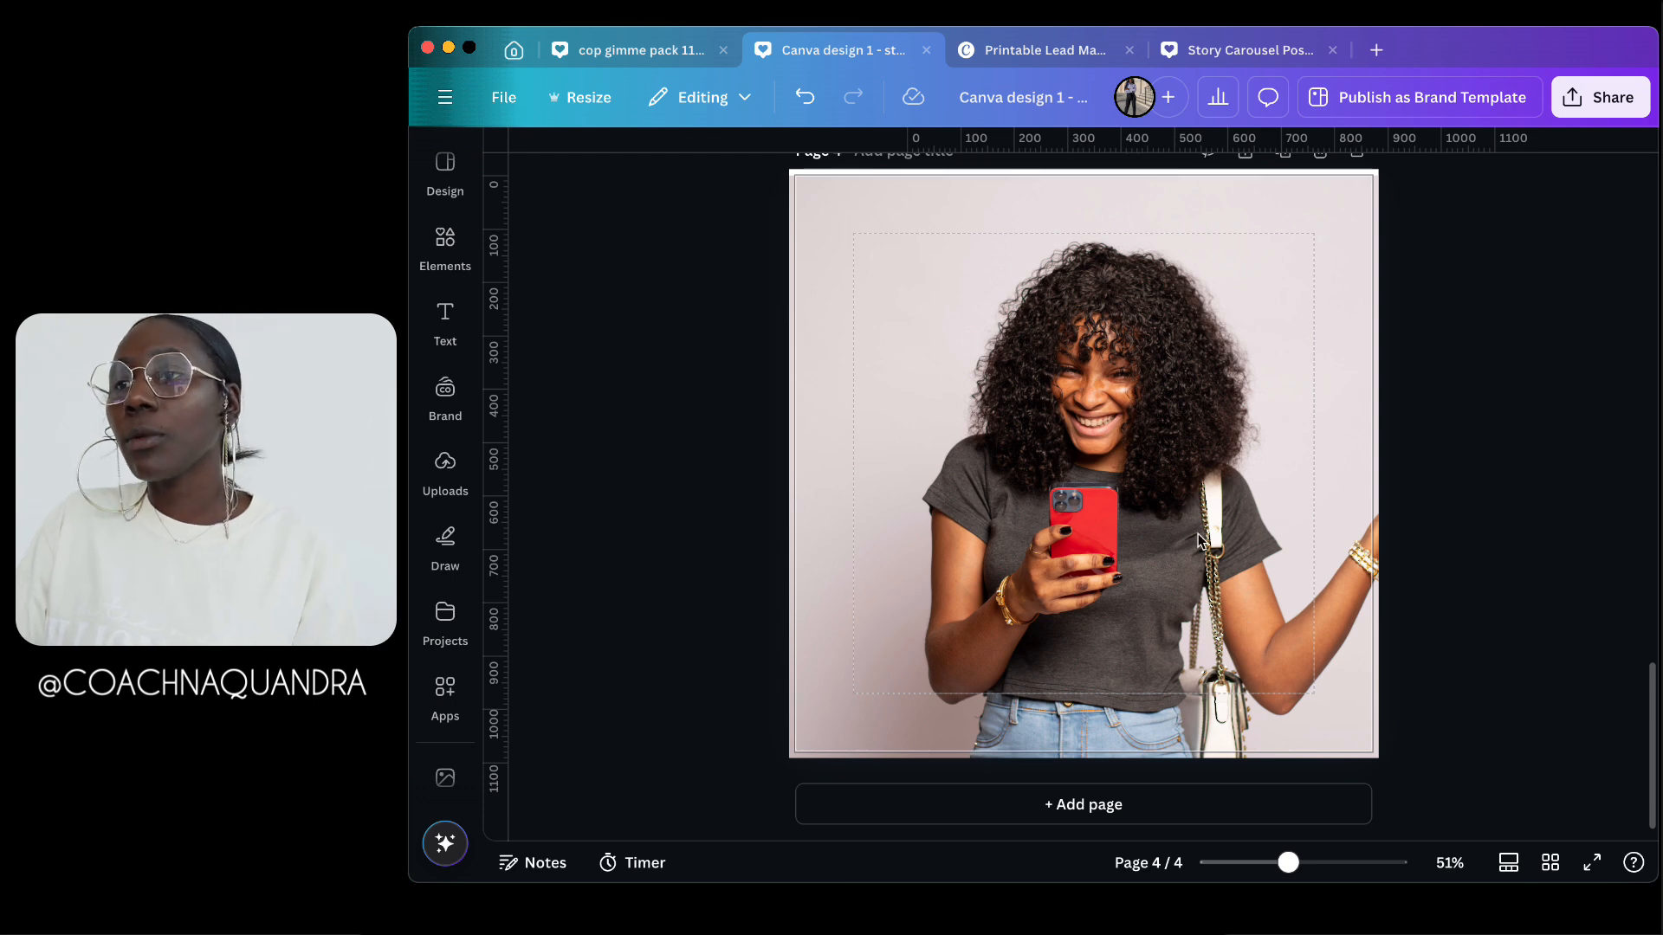
pyautogui.doubleClick(1198, 537)
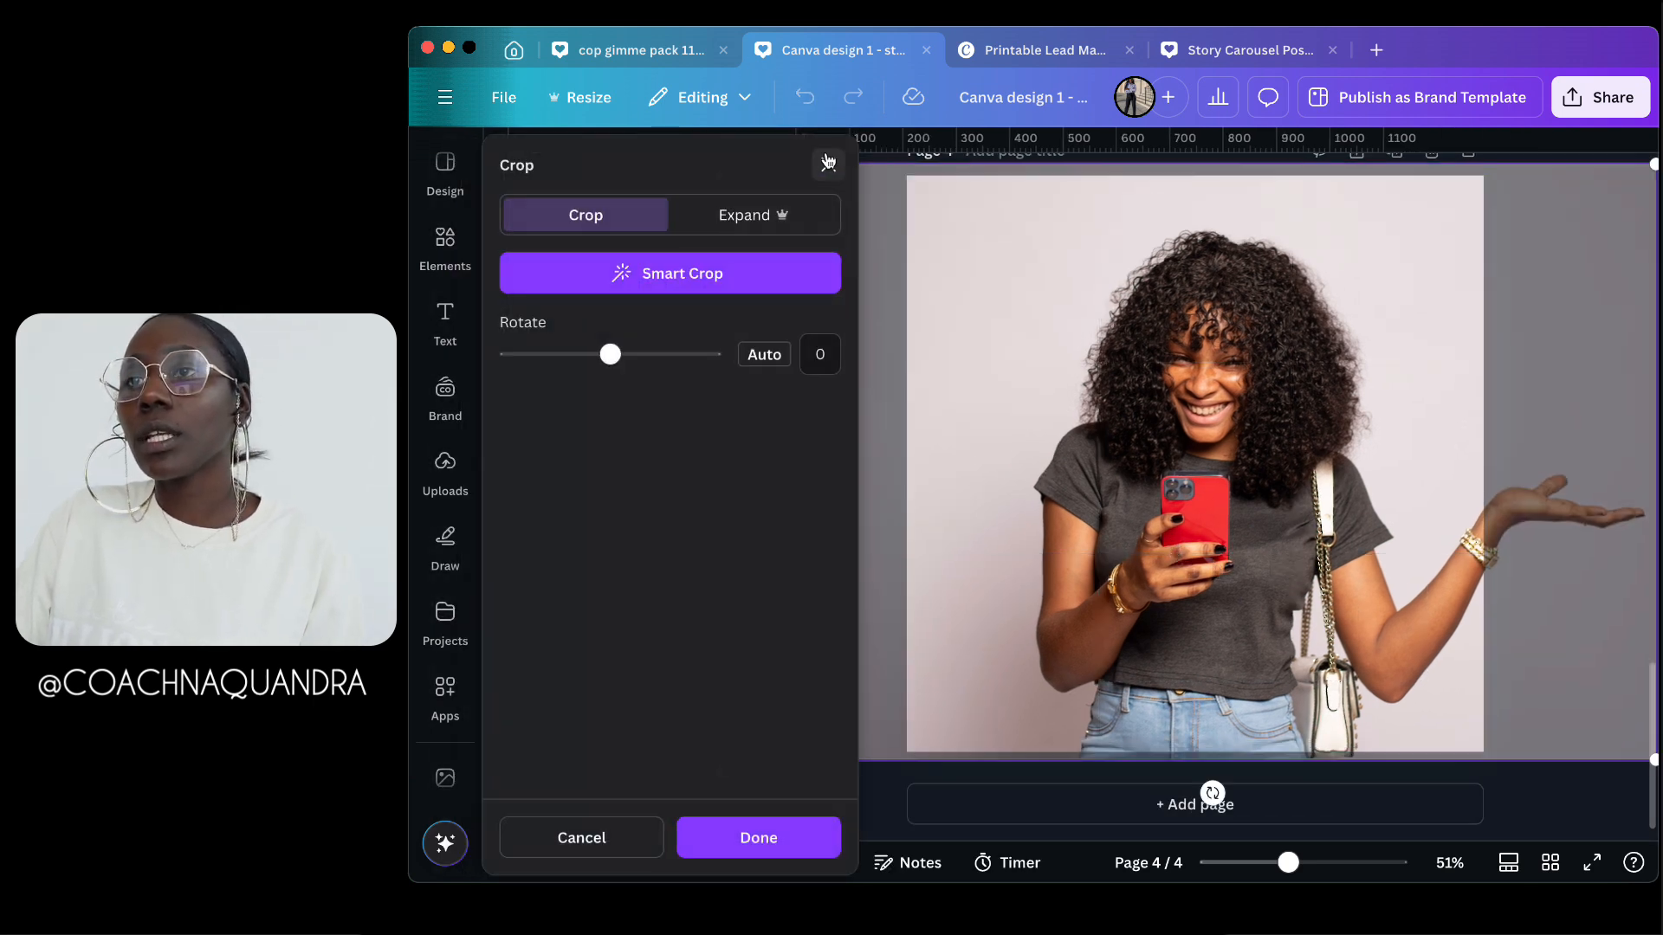
pyautogui.click(827, 162)
pyautogui.scroll(5, 1161, 451)
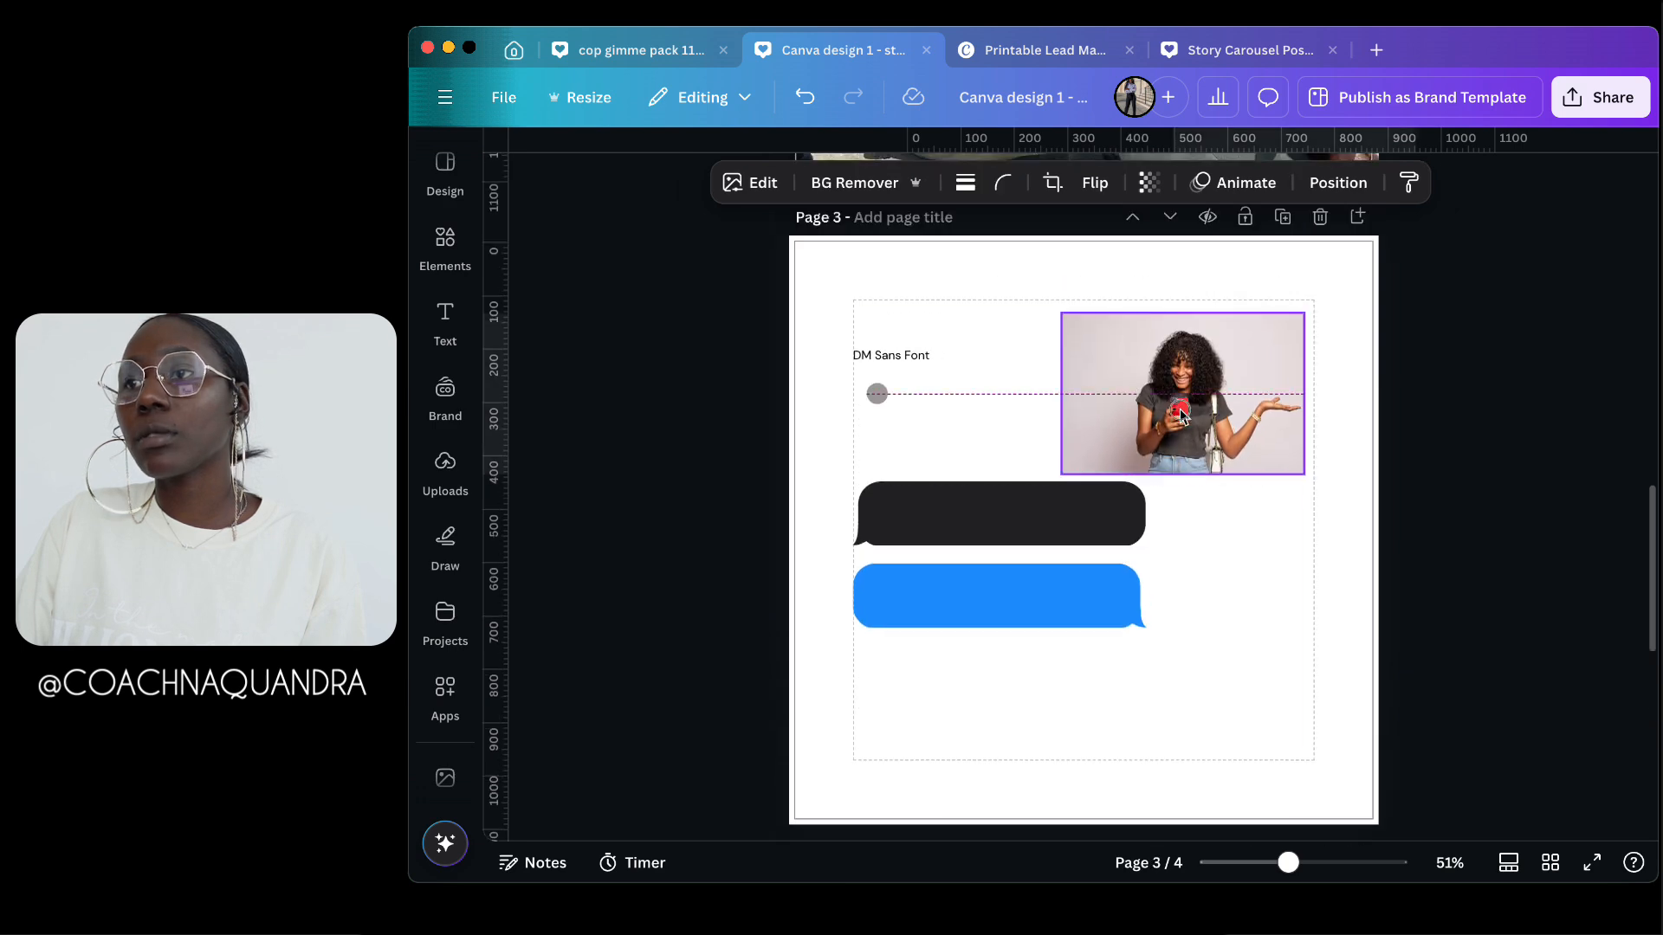
# Step: Try aligning the photo on page 3 with the margin corner, and undo this move and the background crop change on page 4
pyautogui.moveTo(1162, 450); pyautogui.dragTo(1198, 426)
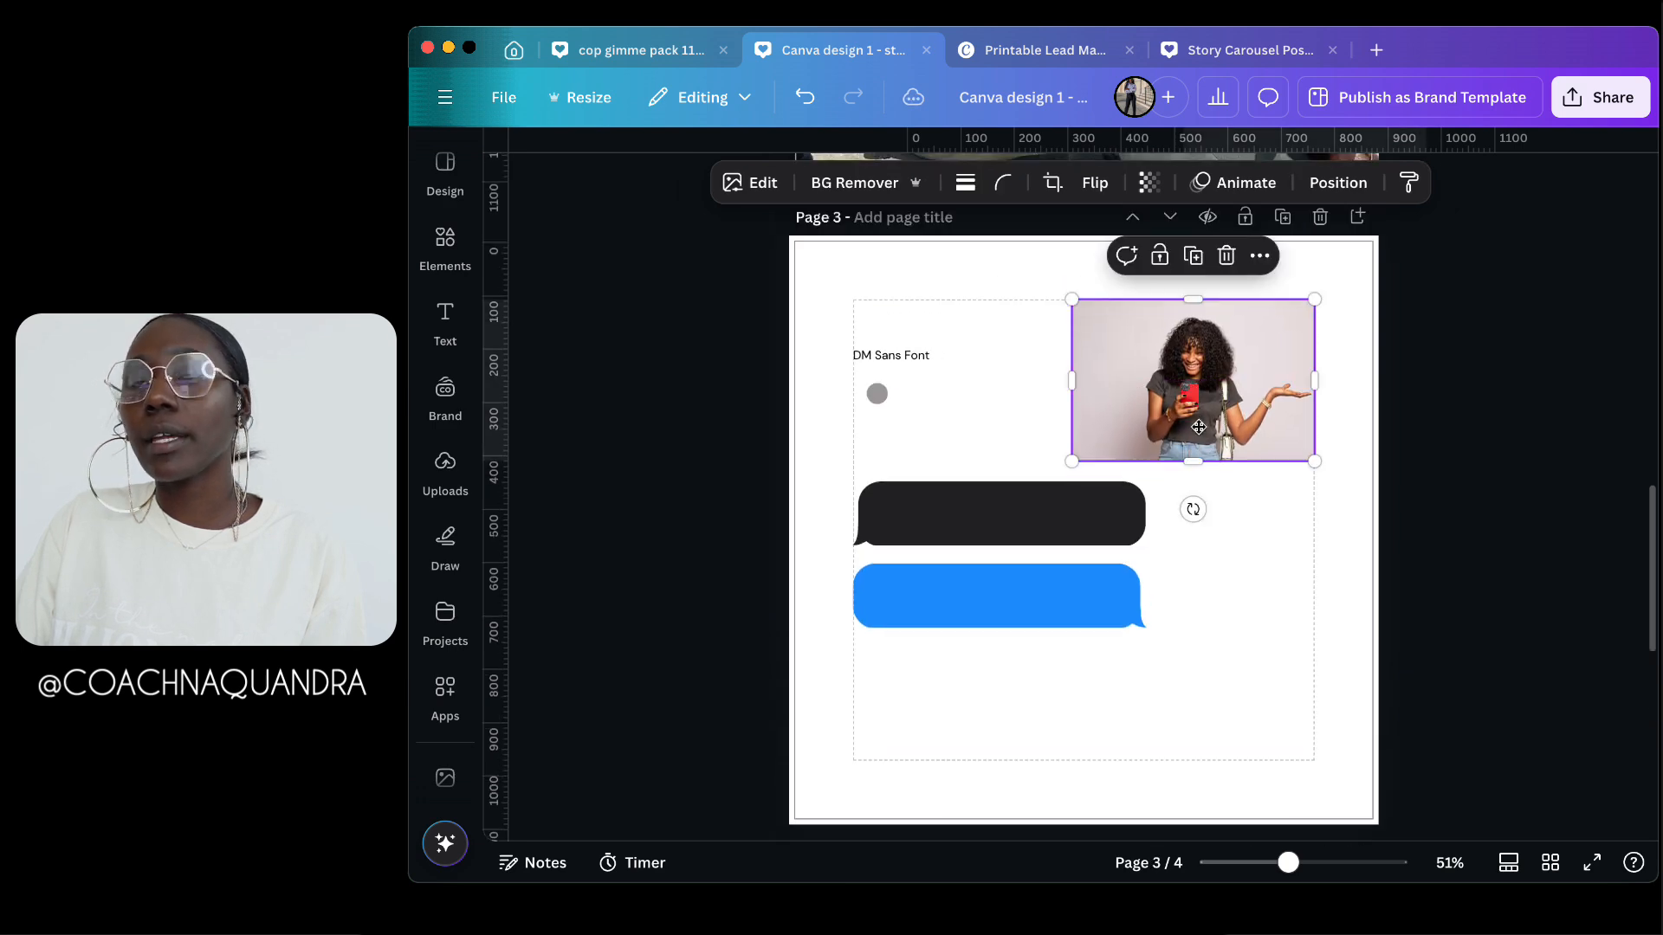
pyautogui.scroll(-10, 1257, 585)
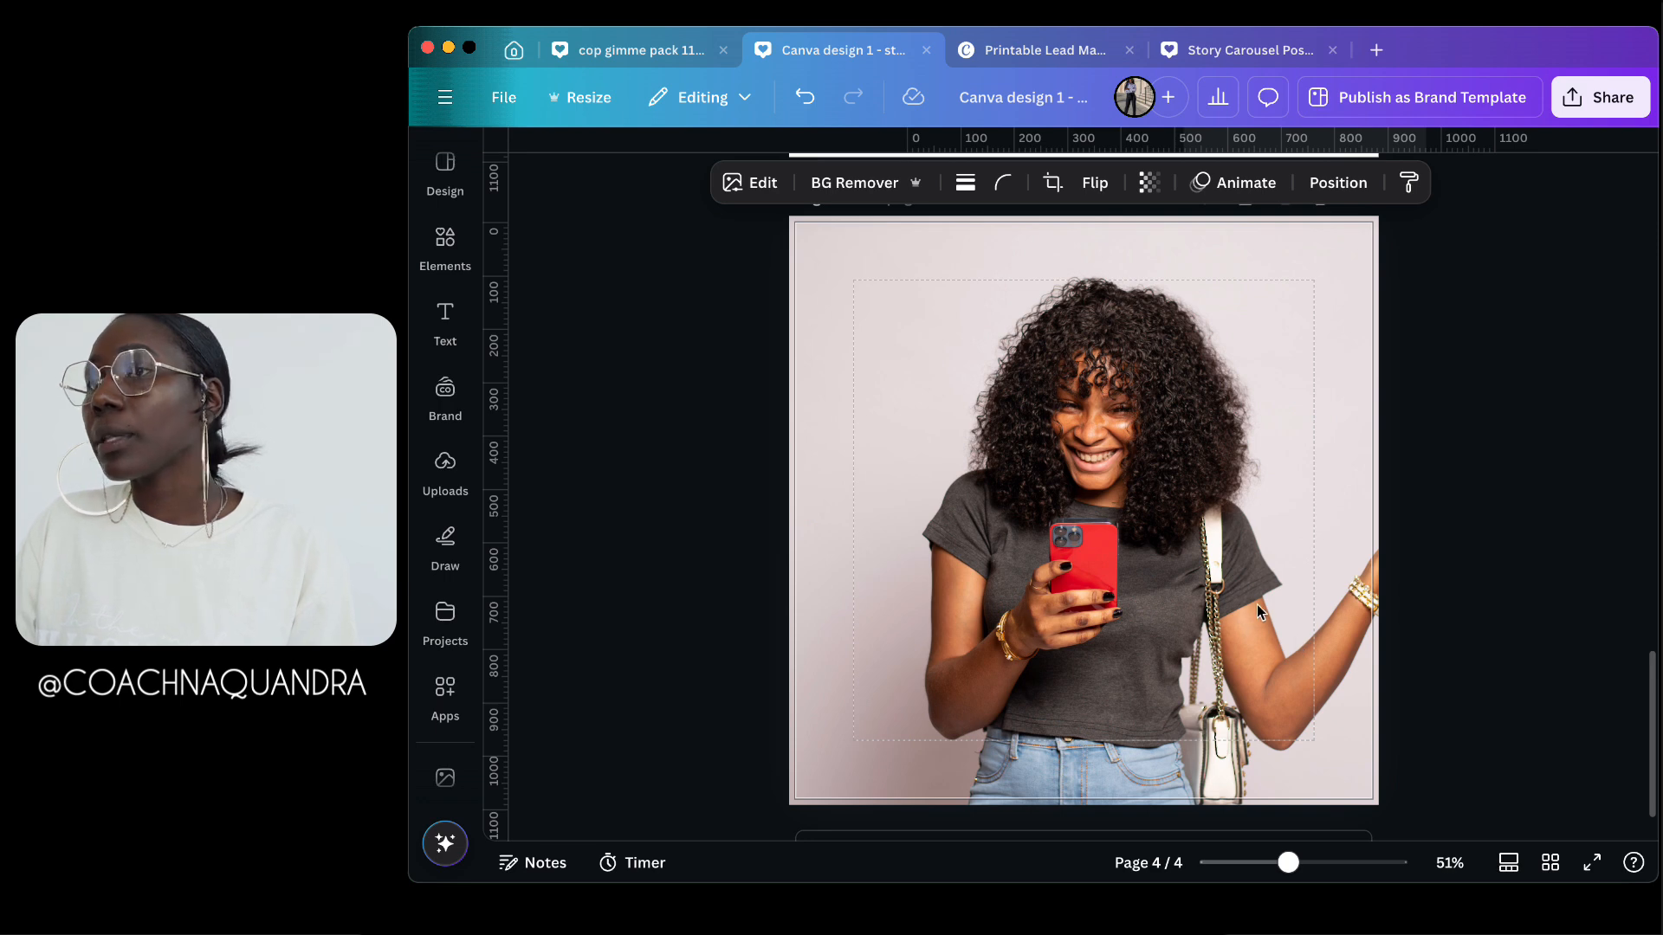
pyautogui.click(805, 101)
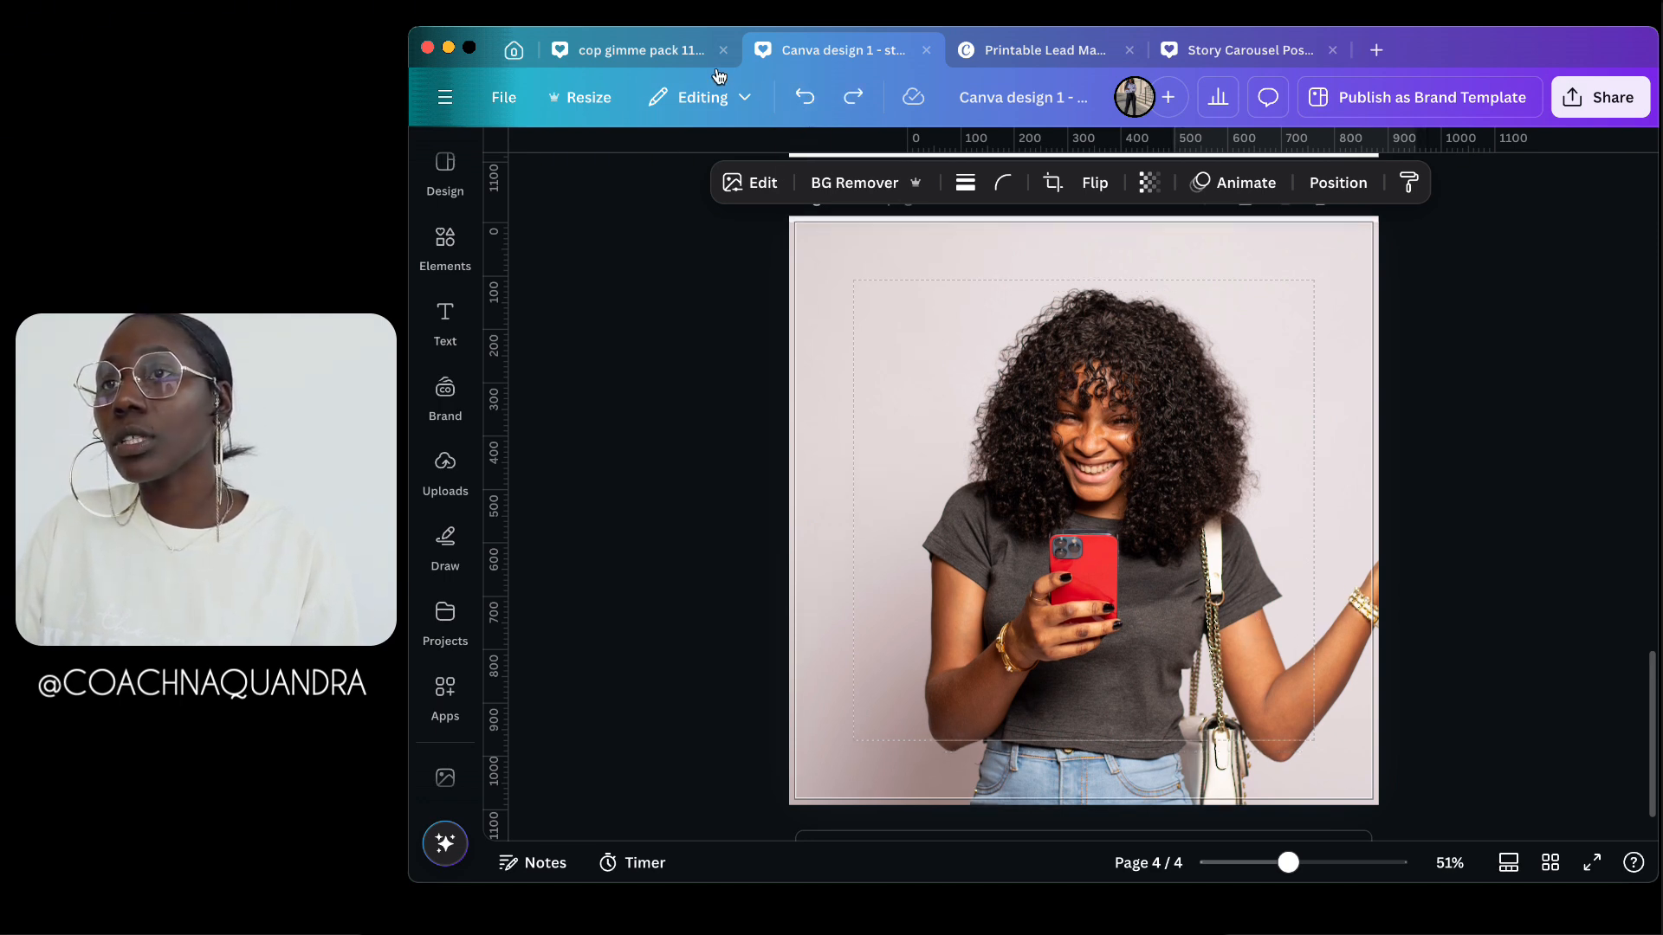
pyautogui.click(804, 97)
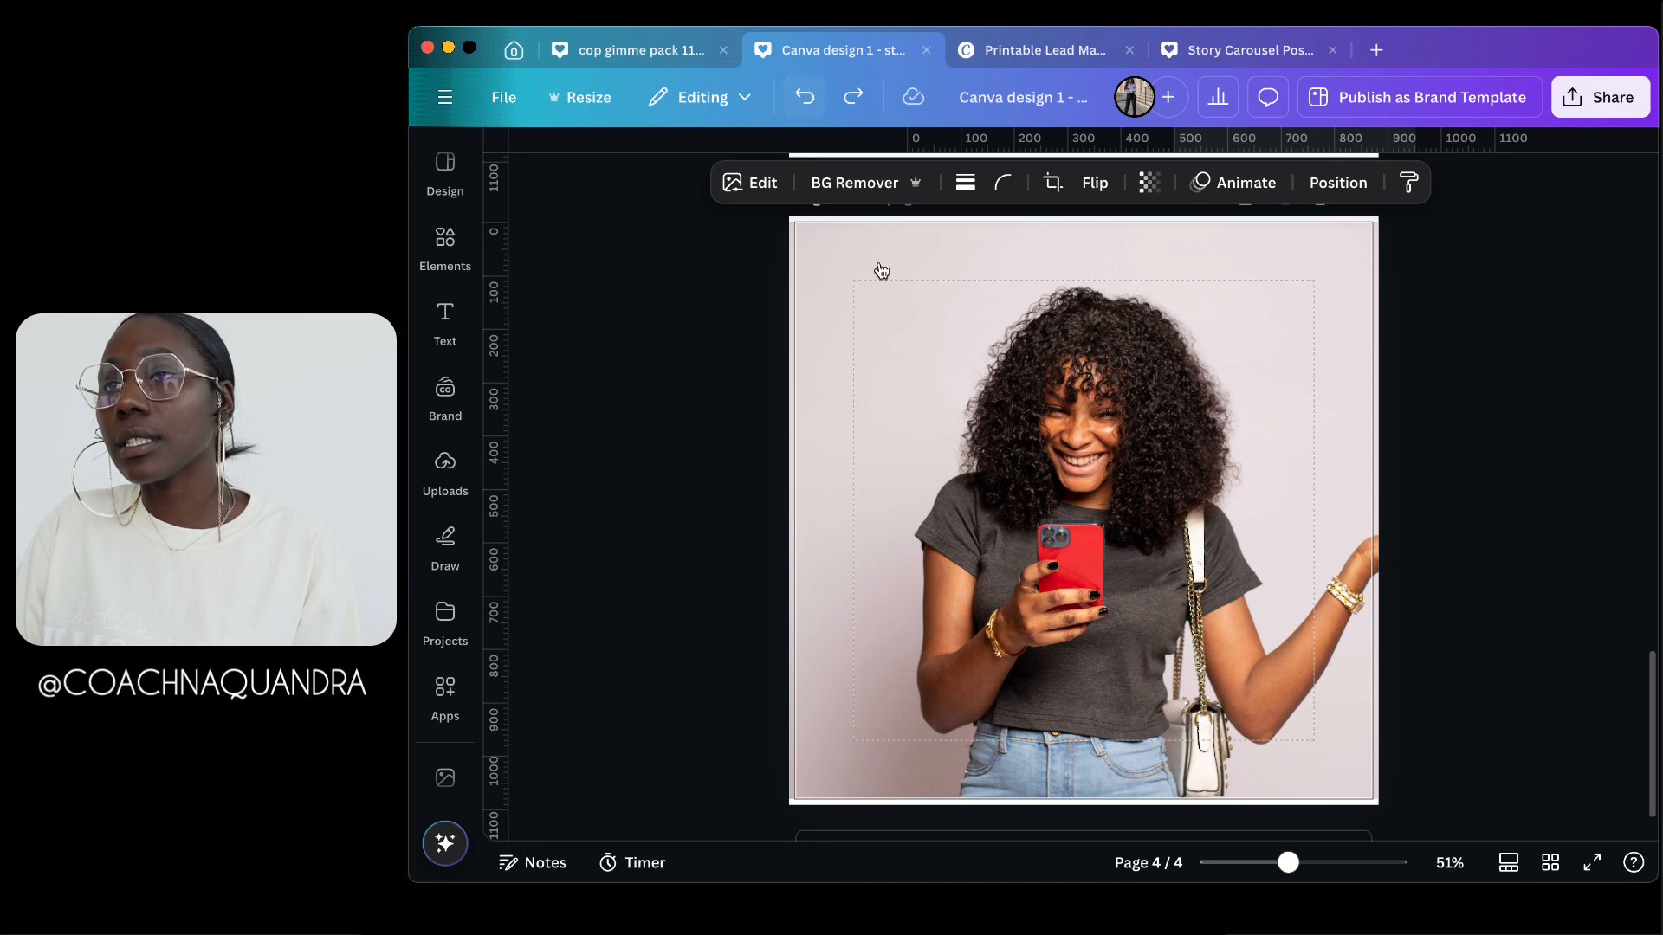
# Step: Crop the background photo of page 4 by enlarging it slightly beyond the page edges, and apply the crop
pyautogui.doubleClick(1163, 538)
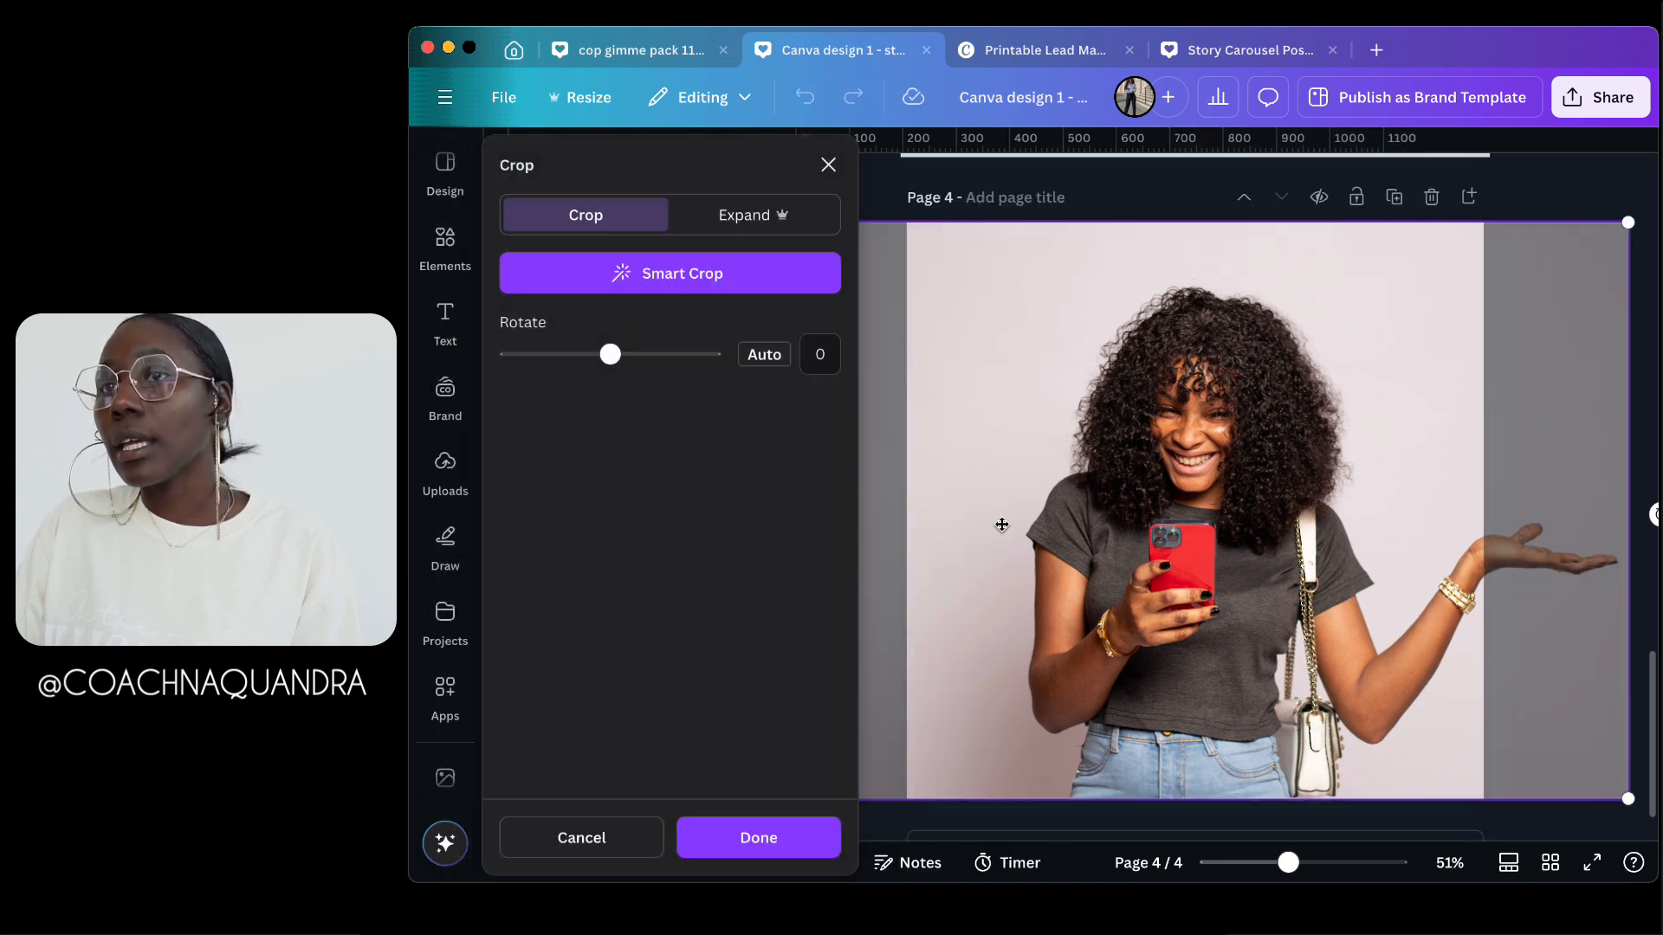
pyautogui.moveTo(1628, 799); pyautogui.dragTo(1326, 629)
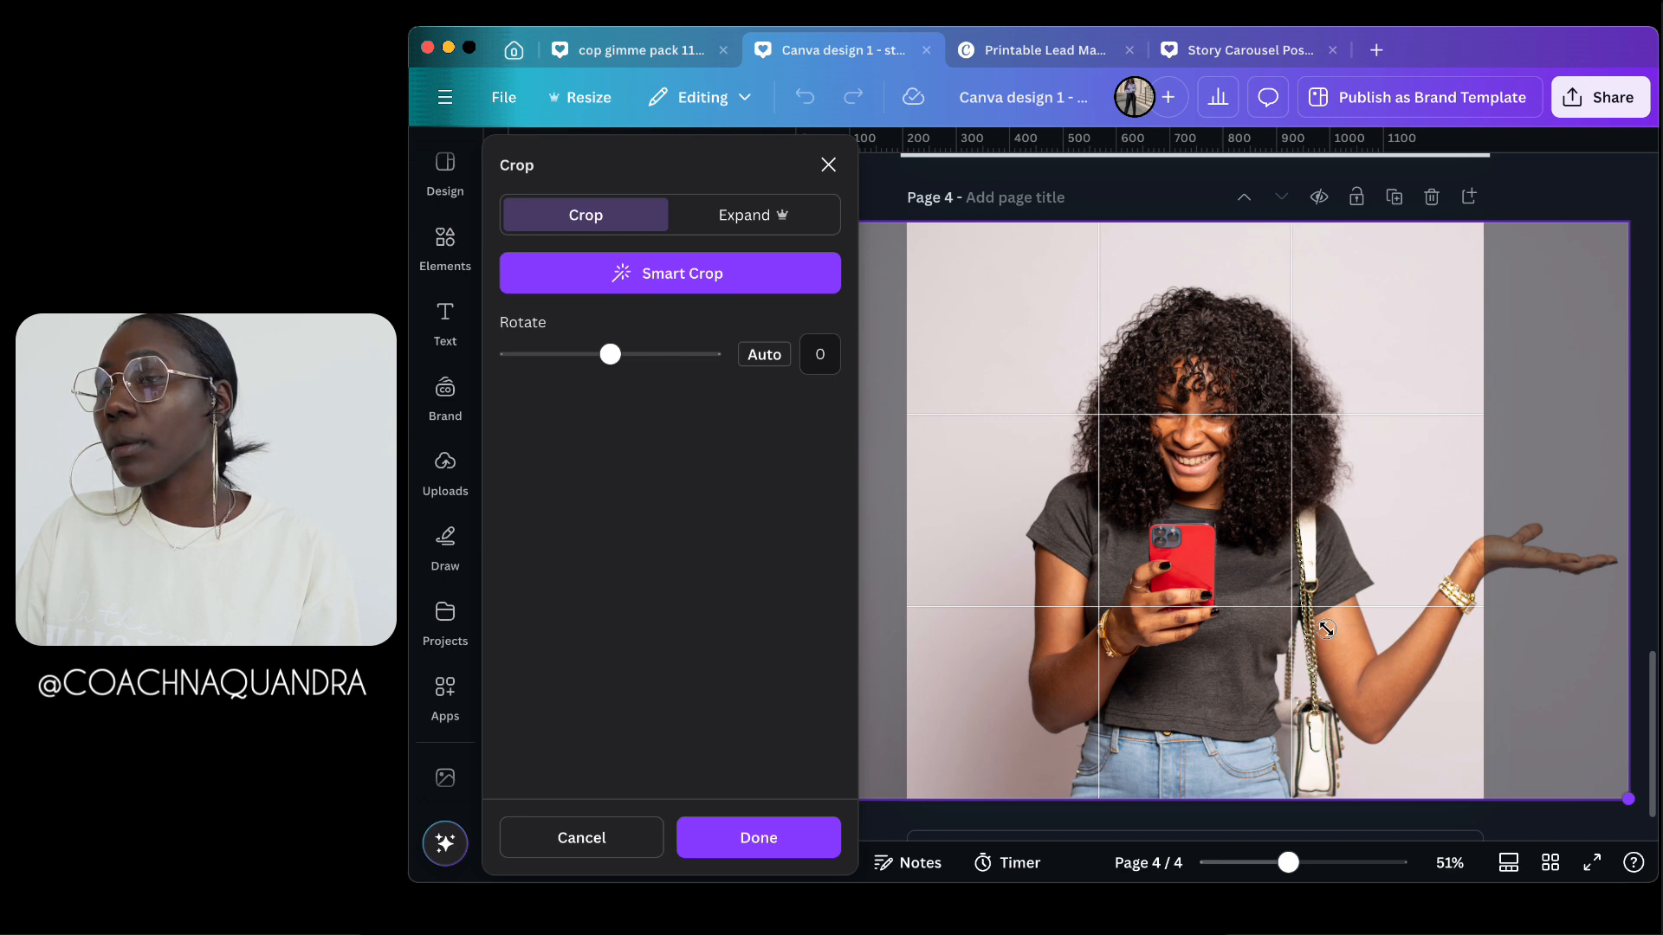
pyautogui.moveTo(1435, 693); pyautogui.dragTo(1645, 822)
pyautogui.moveTo(1581, 742); pyautogui.dragTo(1578, 734)
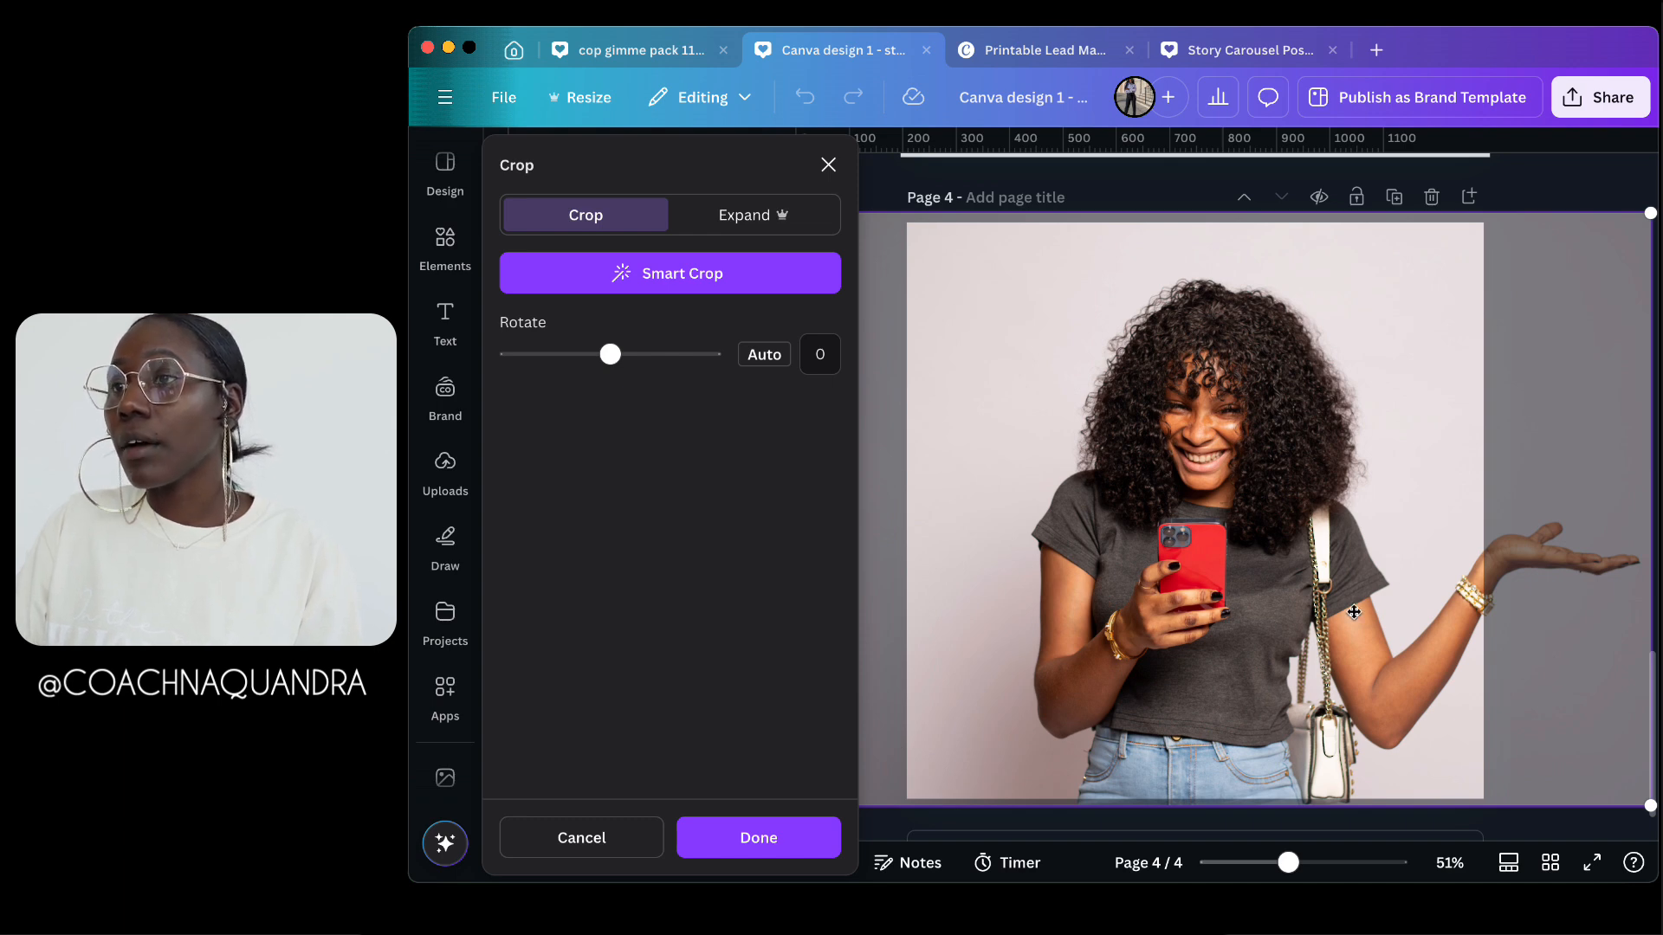
pyautogui.click(793, 822)
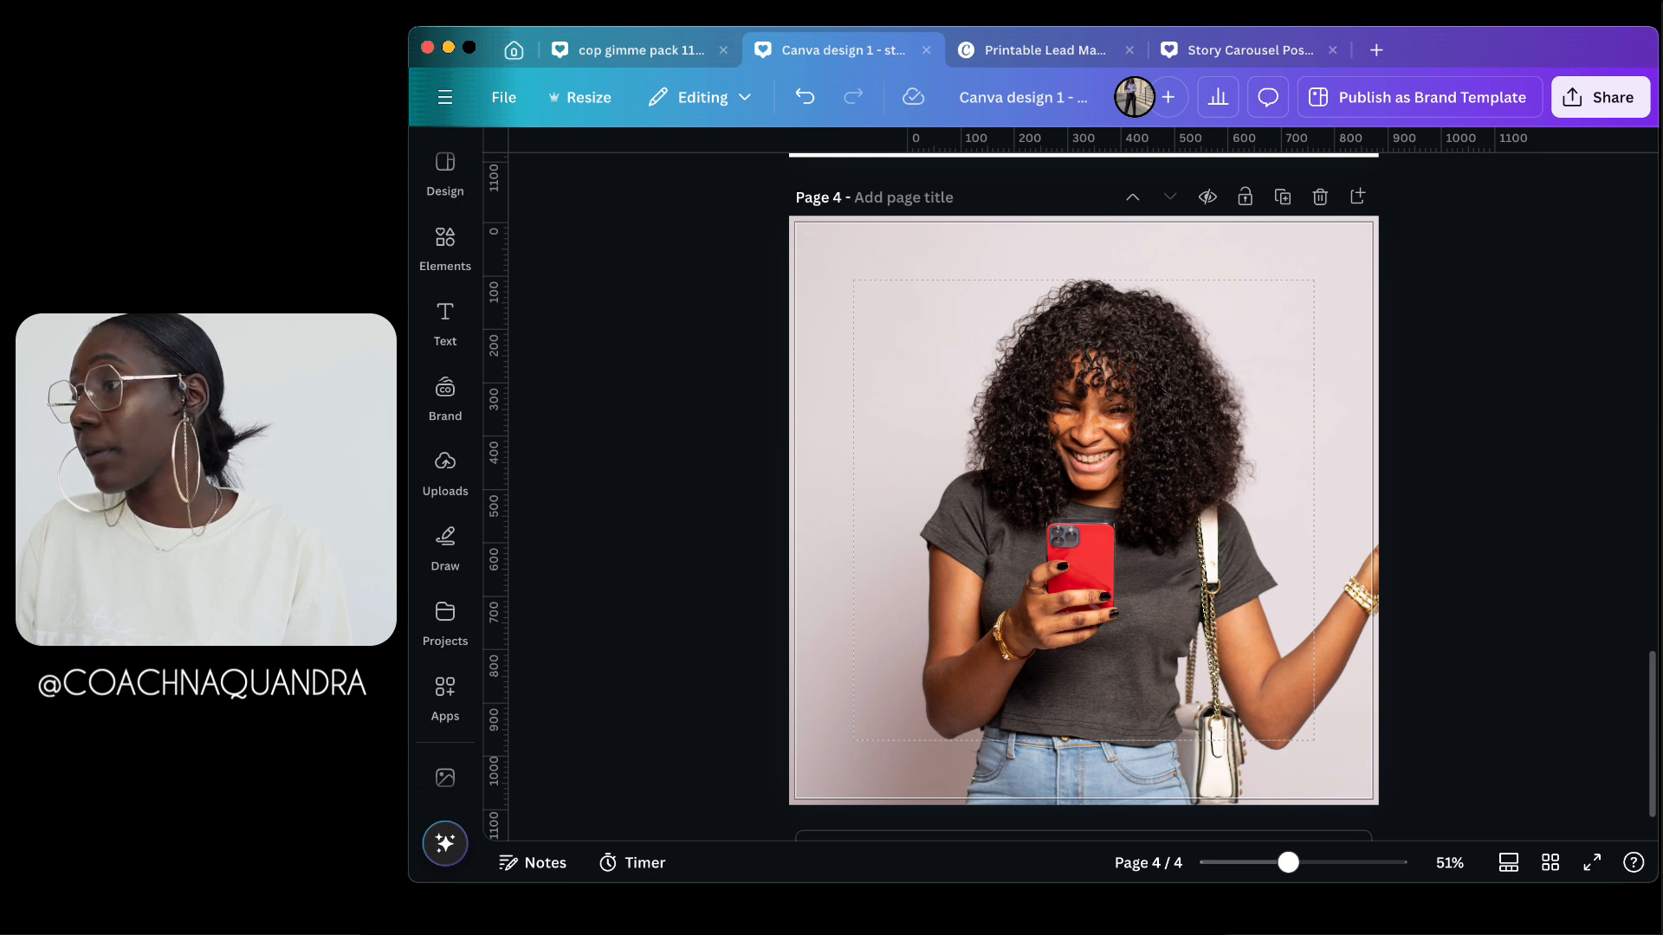
pyautogui.click(445, 388)
pyautogui.scroll(-1, 1088, 409)
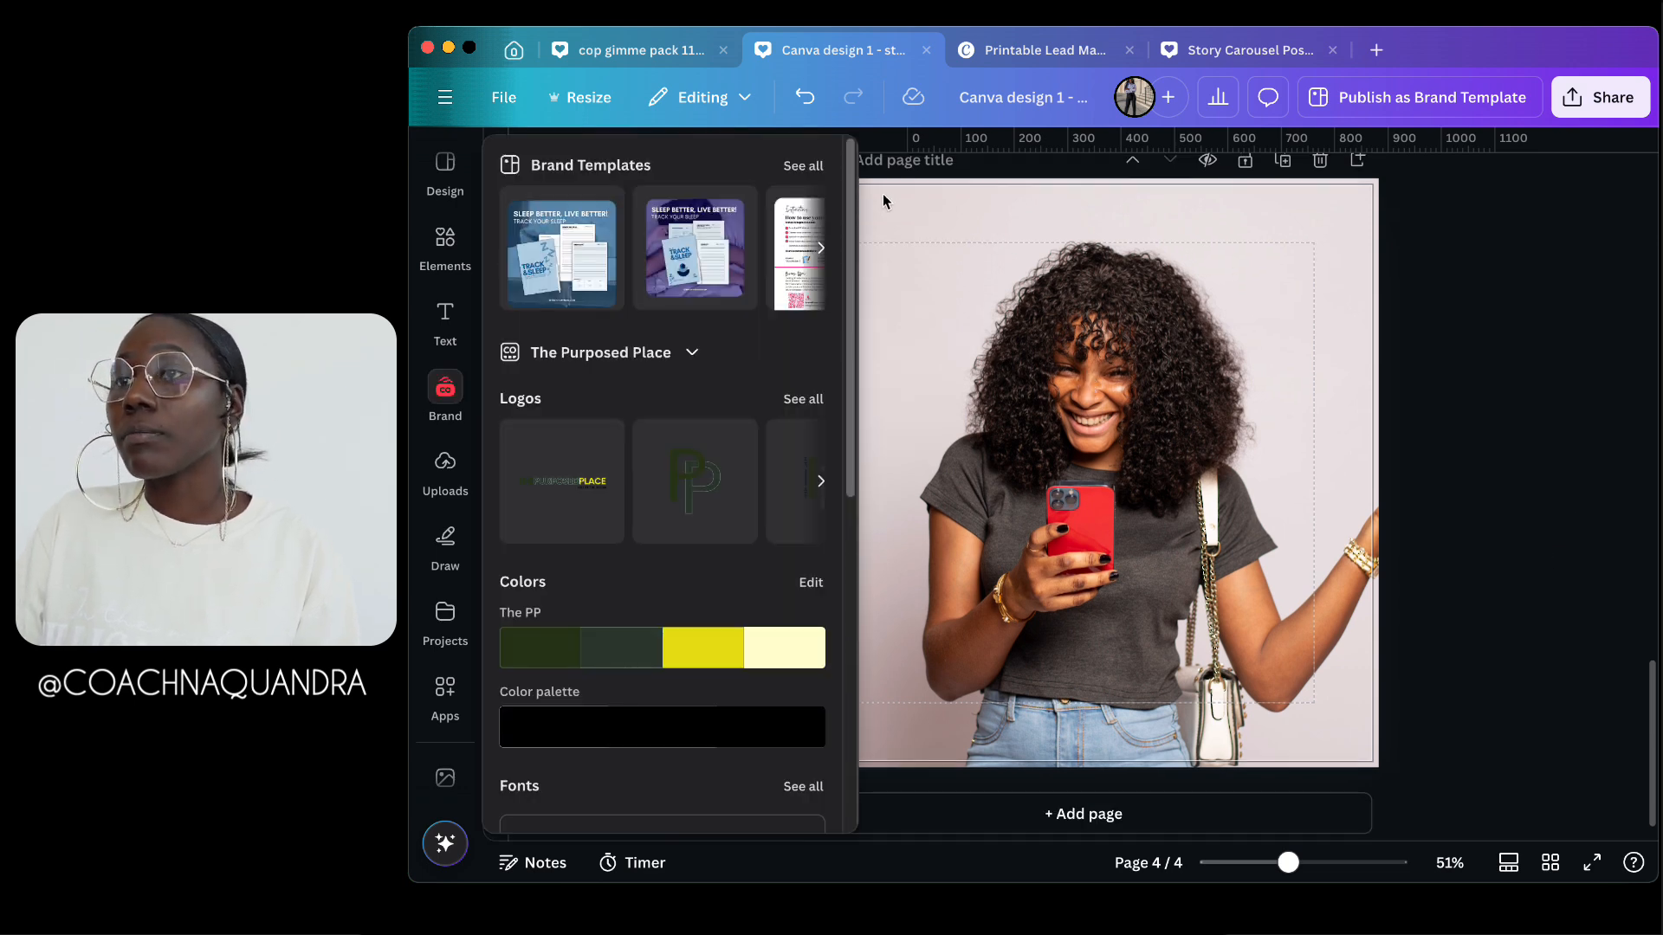
pyautogui.click(1426, 402)
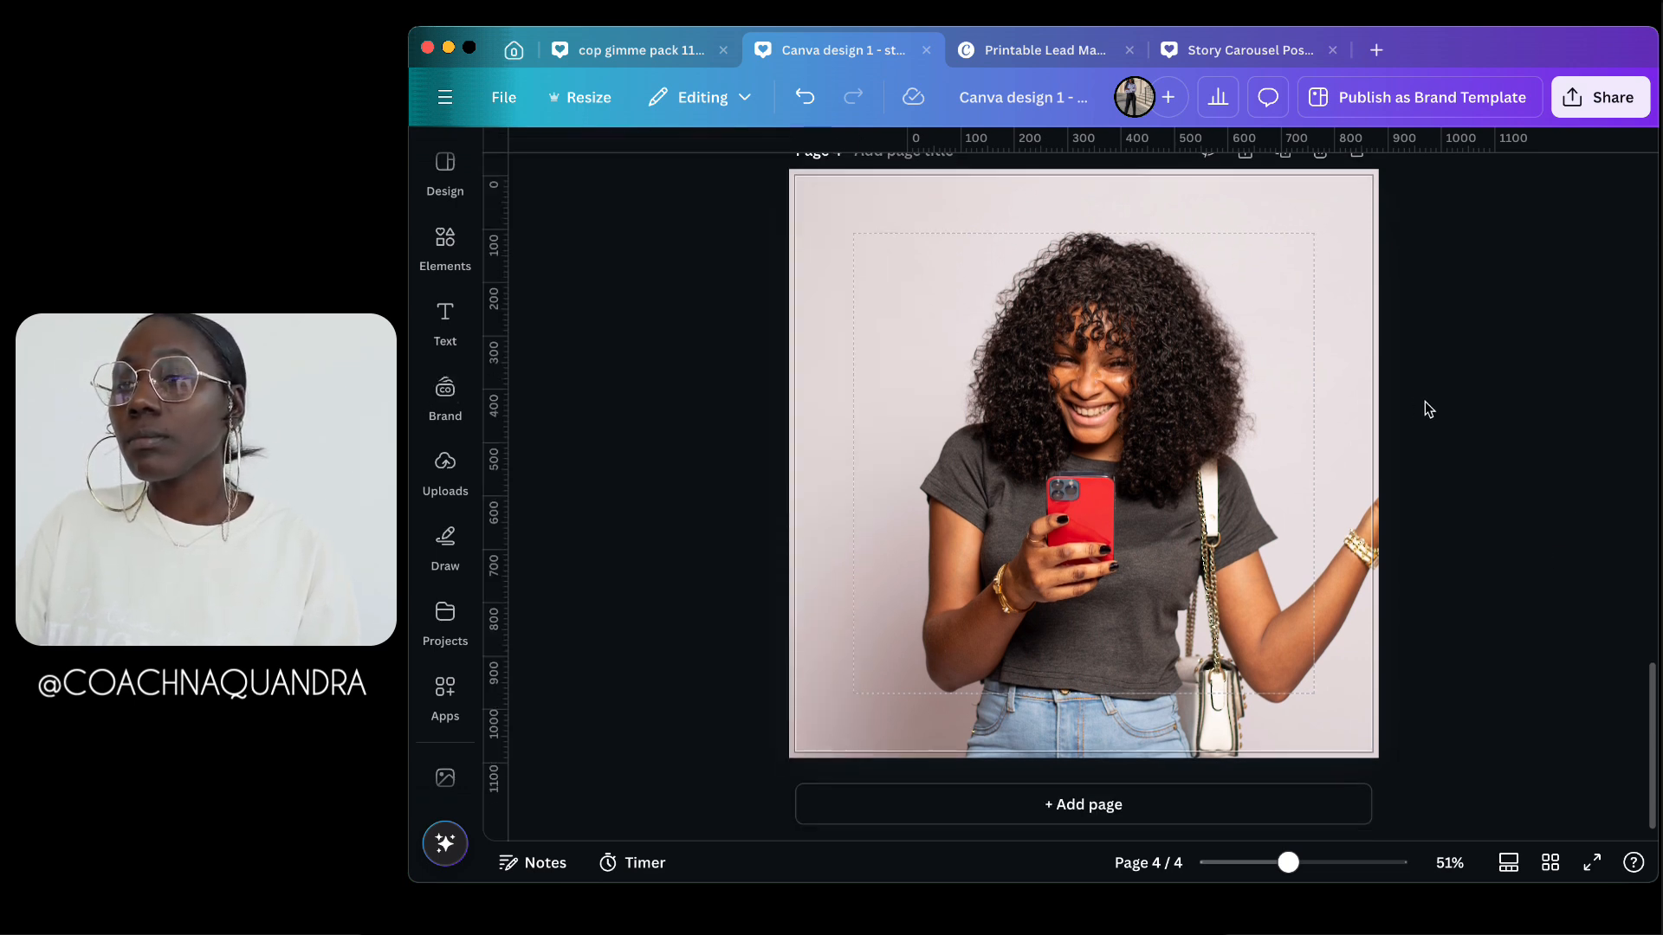
# Step: Search the elements for "text message box" and restrict the results to graphics
pyautogui.scroll(6, 1428, 407)
pyautogui.click(1012, 448)
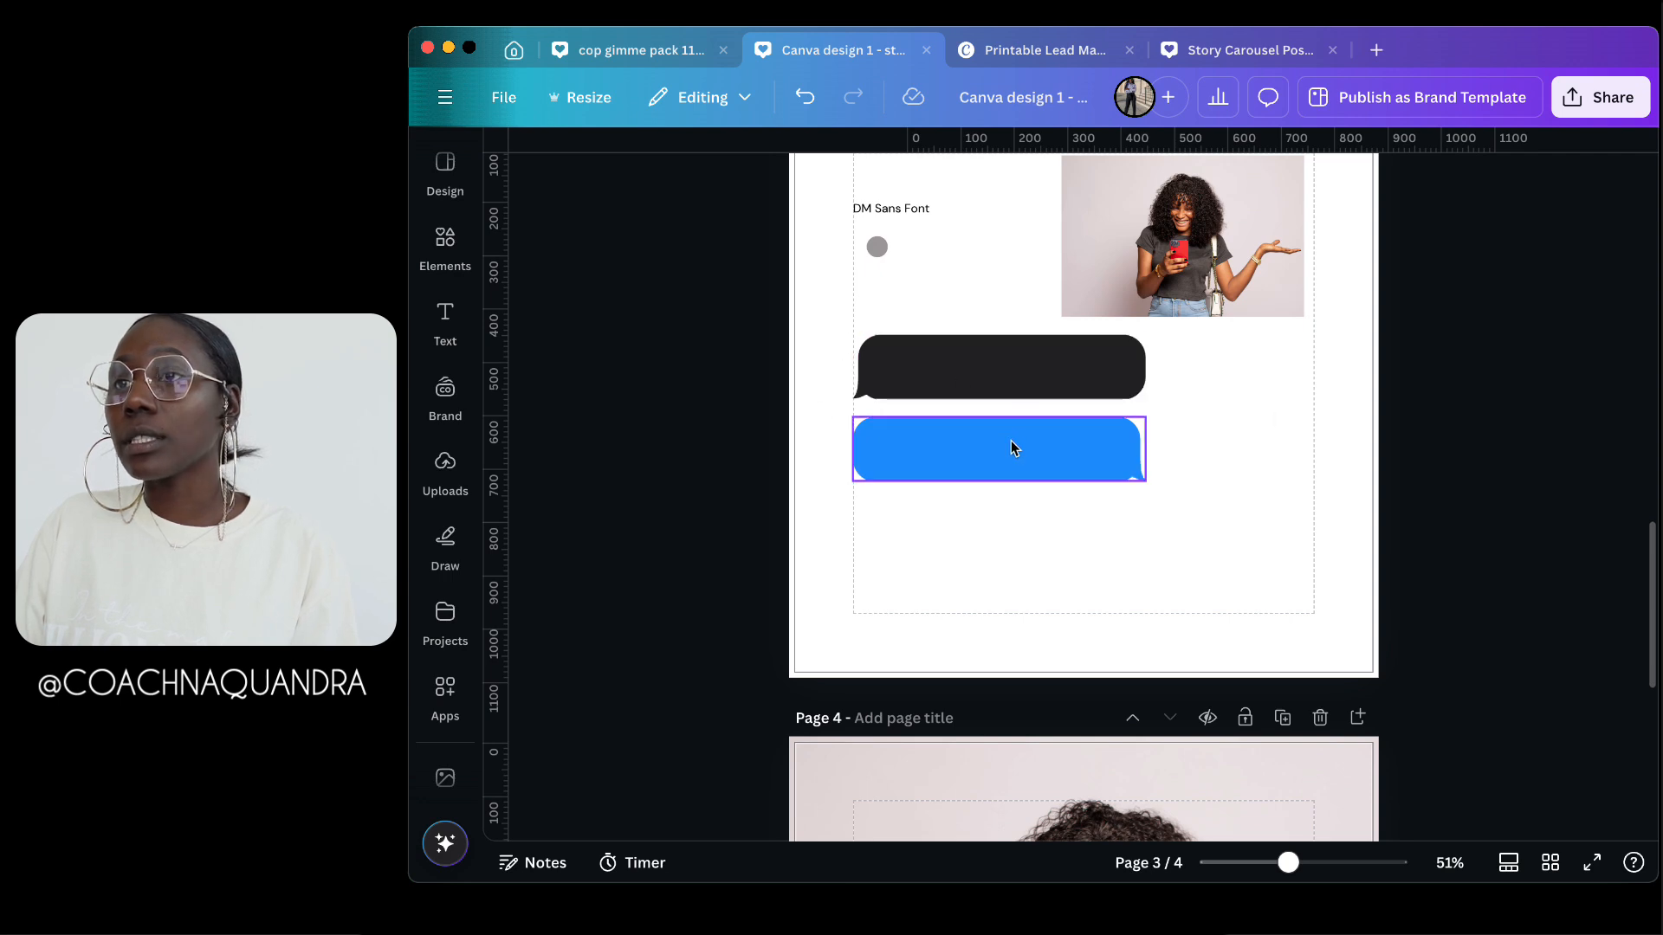
pyautogui.scroll(-5, 1012, 449)
pyautogui.scroll(-2, 1476, 631)
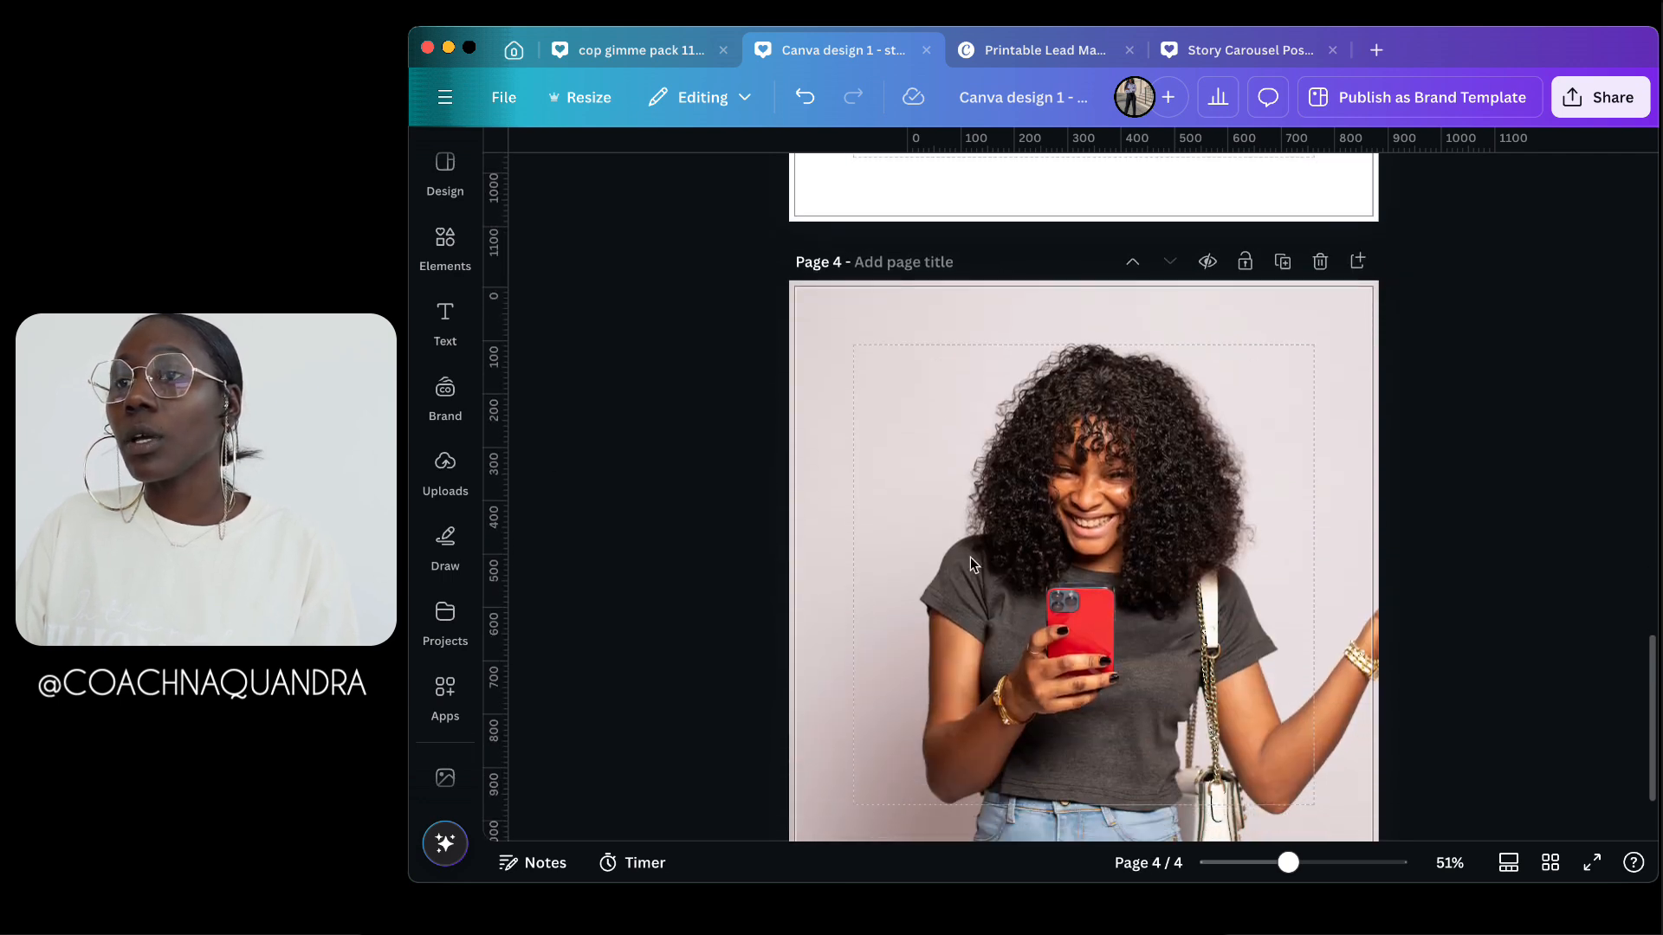
pyautogui.click(432, 252)
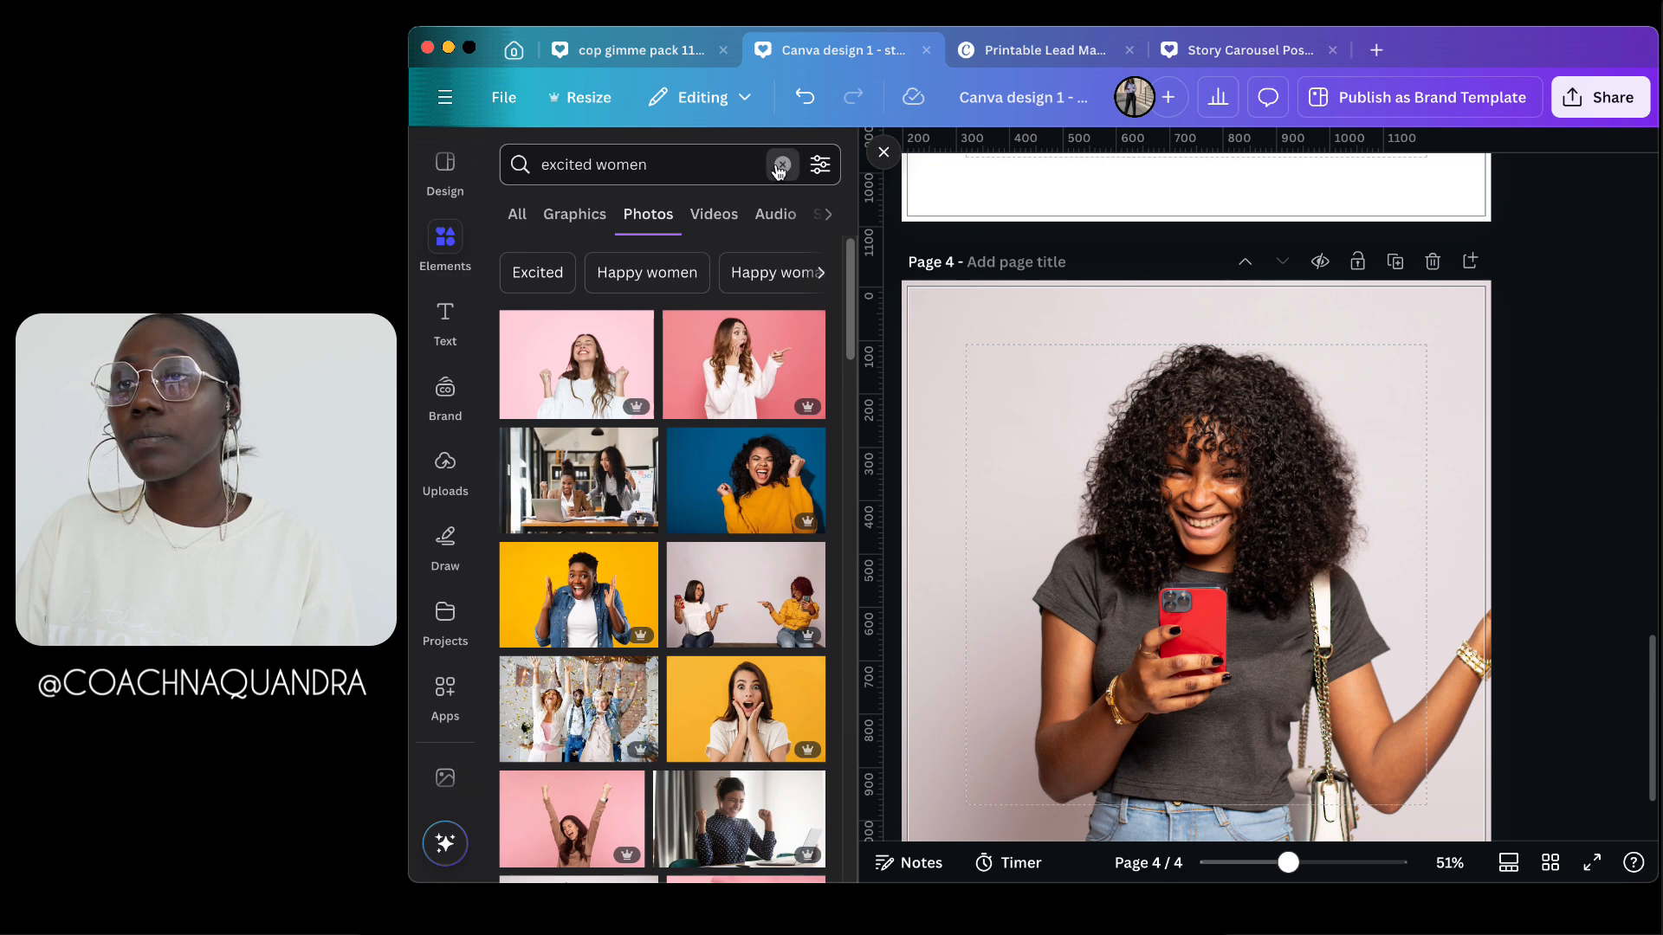
pyautogui.click(779, 164)
pyautogui.write('text ')
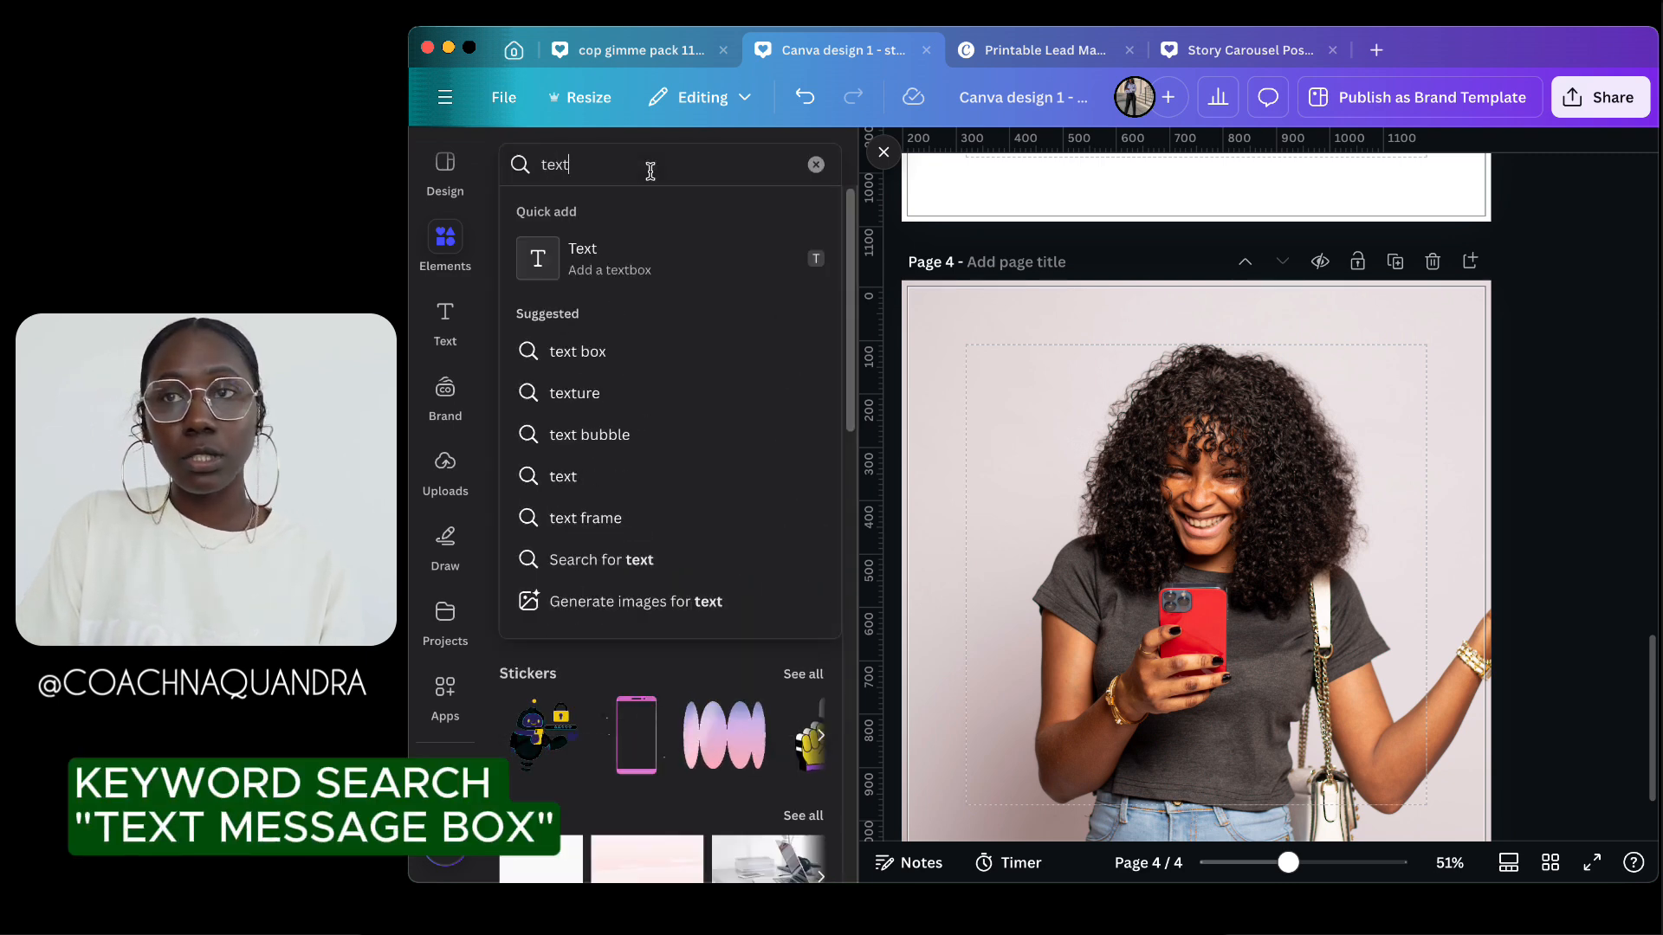
pyautogui.write('messge')
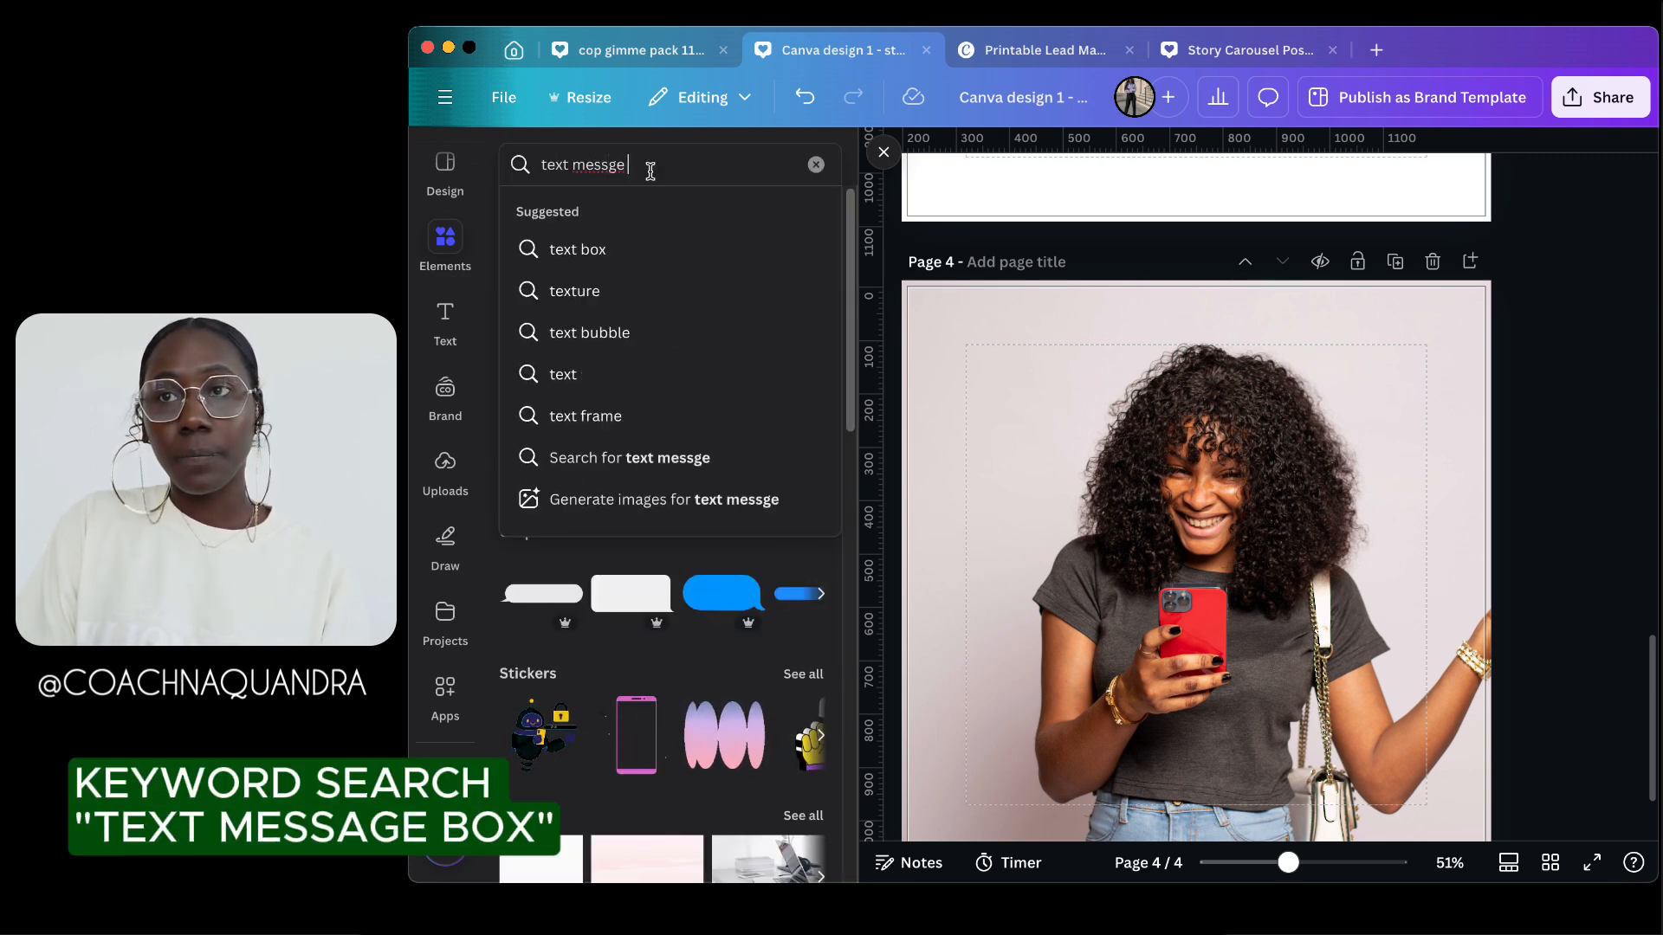
pyautogui.write(' box')
pyautogui.press('Return')
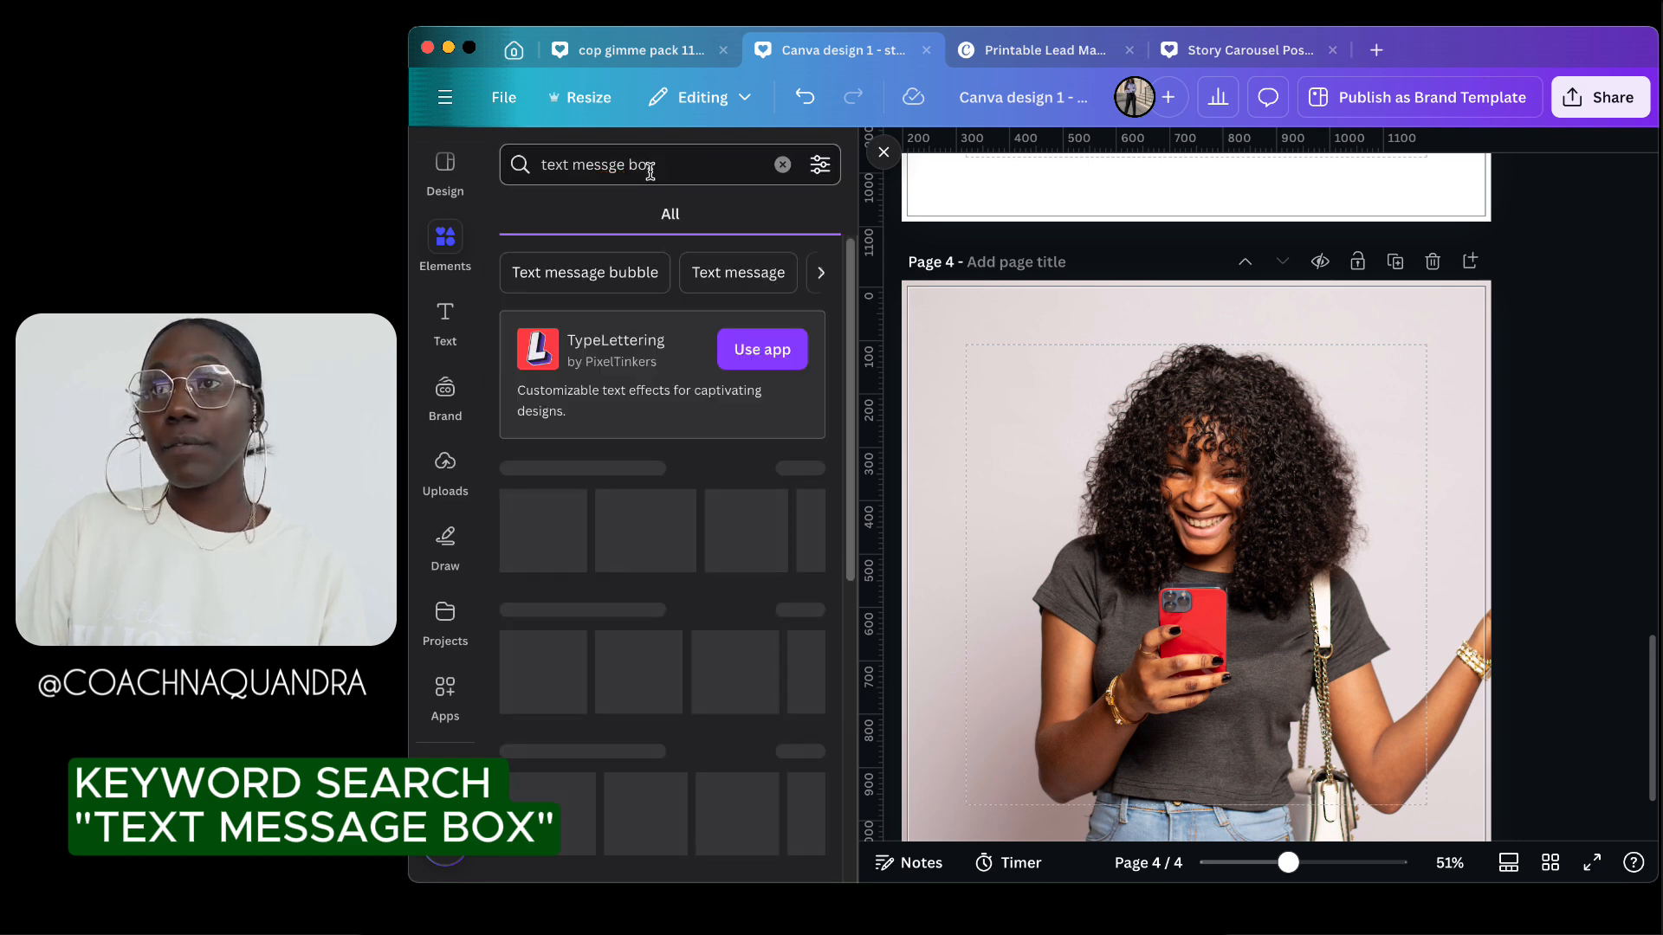
pyautogui.click(804, 532)
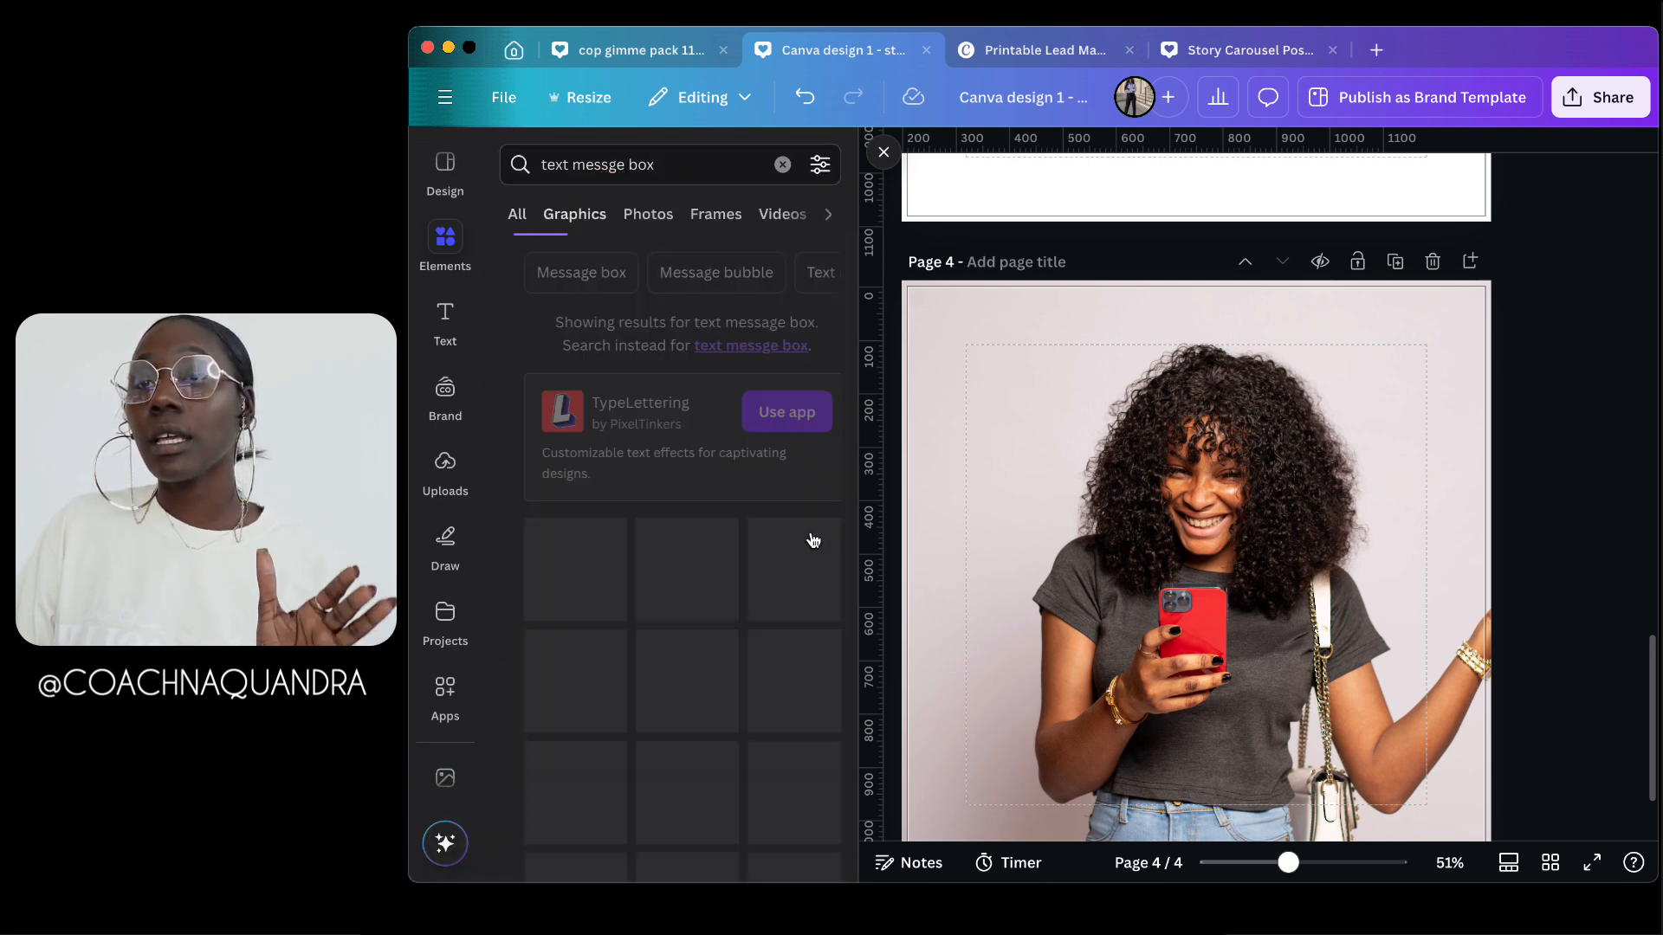
# Step: Move the blue chat bubble on page 3 down, away from the dark bubble
pyautogui.scroll(-5, 767, 616)
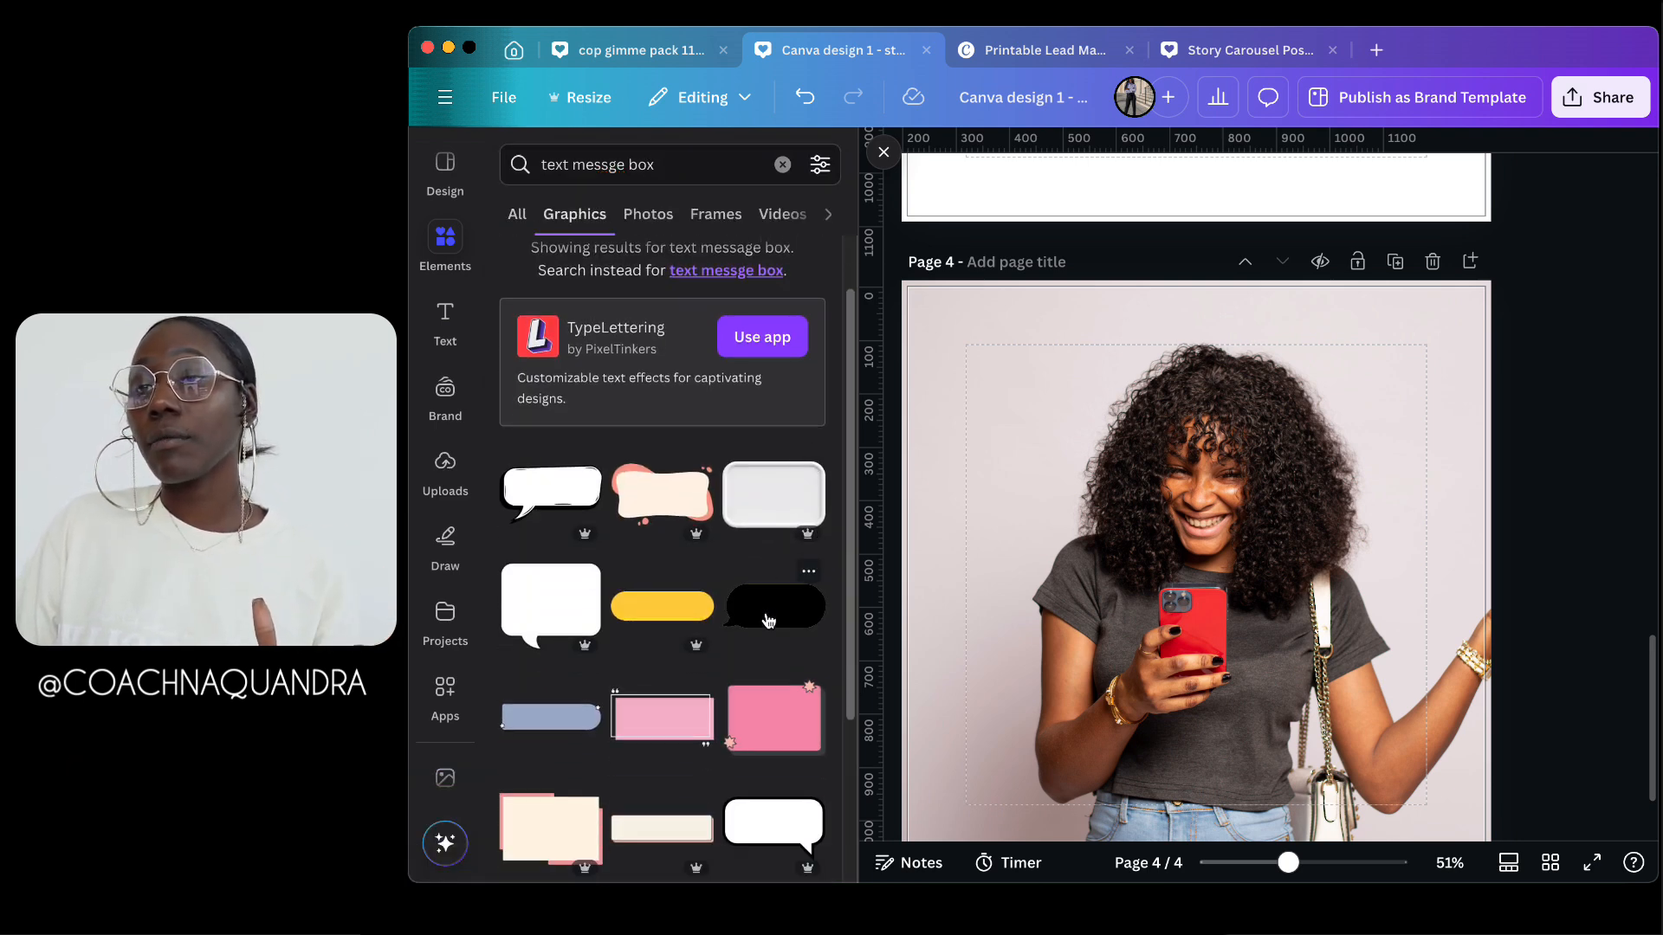
pyautogui.scroll(6, 1093, 549)
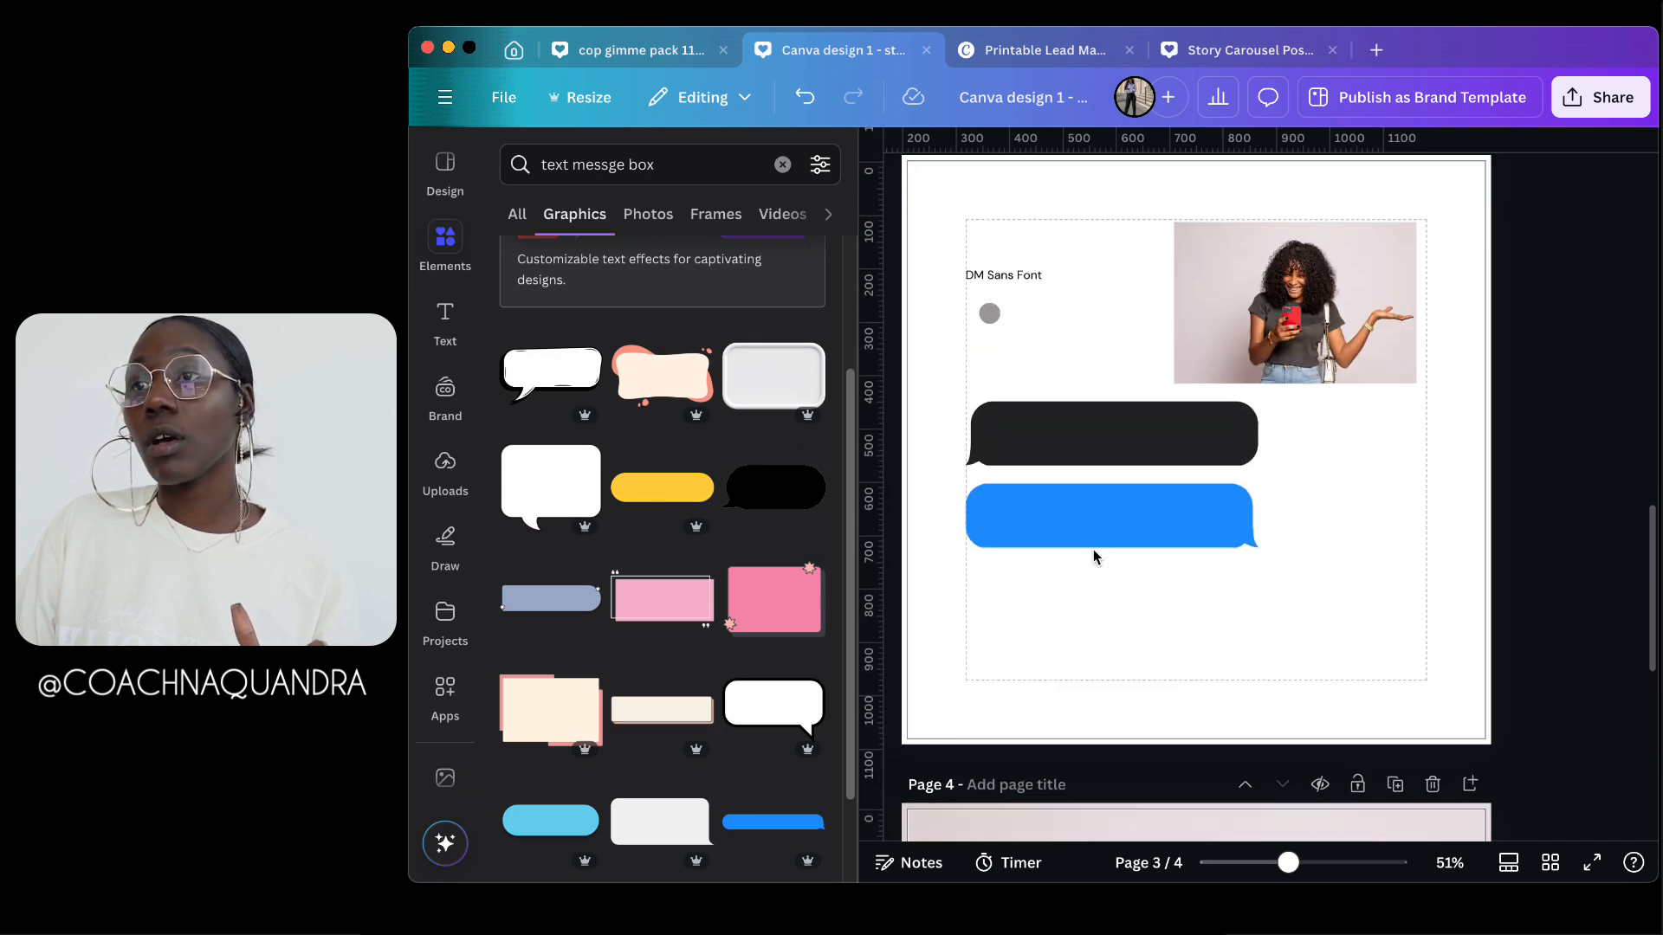
pyautogui.click(1084, 526)
pyautogui.moveTo(1085, 526); pyautogui.dragTo(1087, 582)
pyautogui.scroll(-5, 1090, 589)
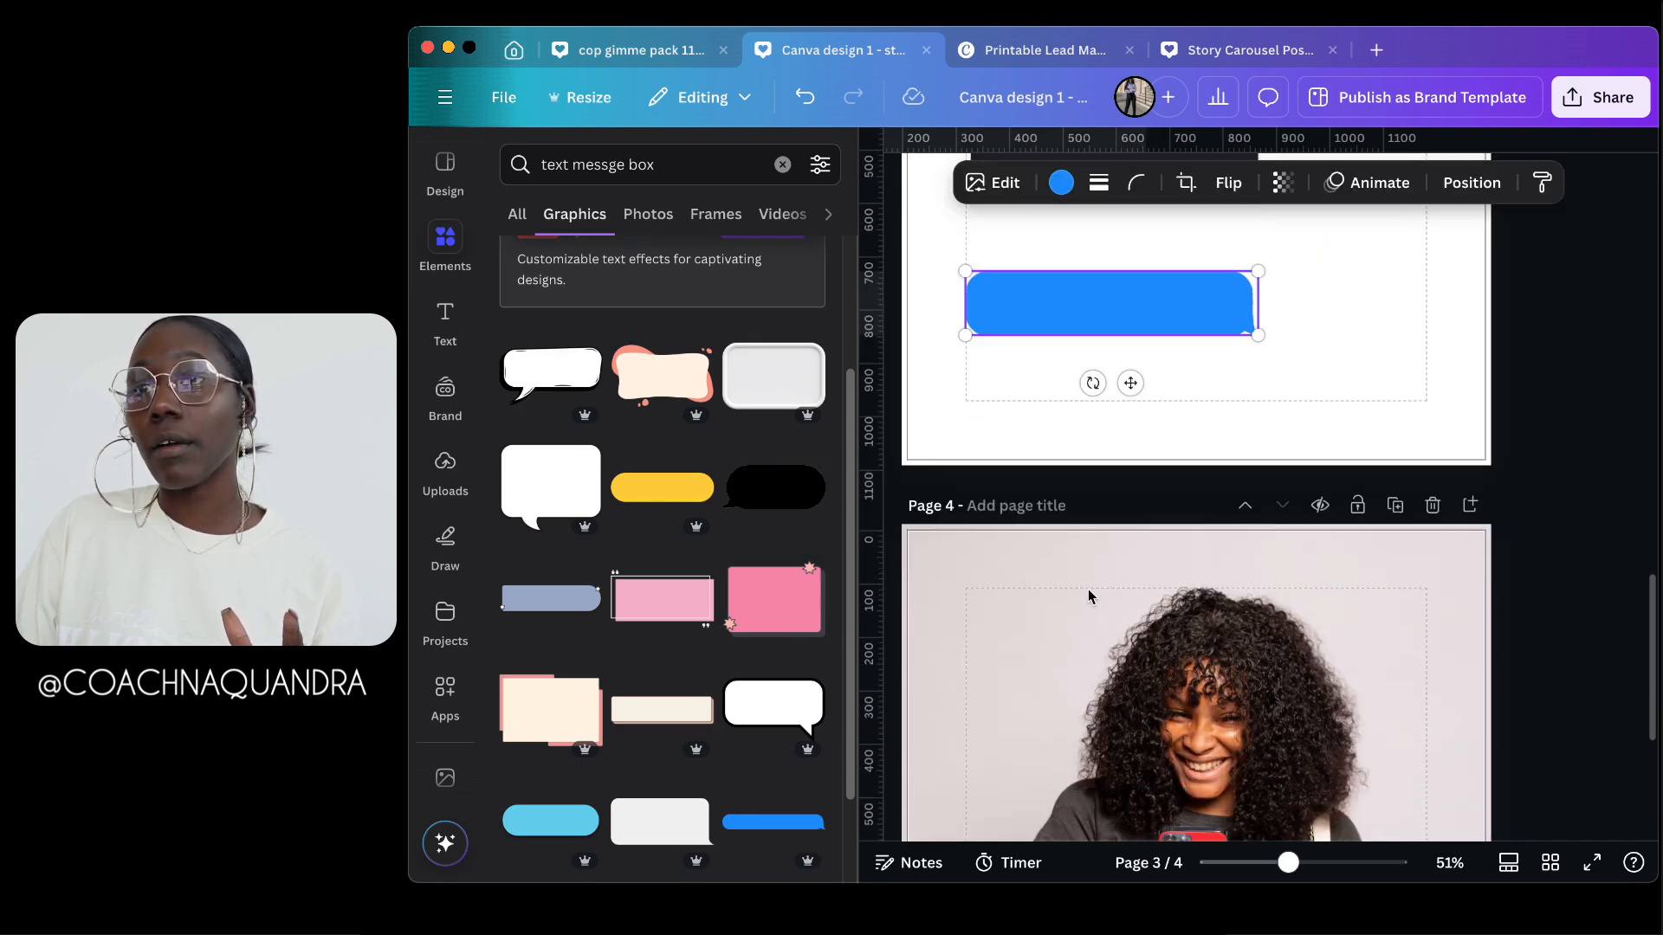
# Step: Add the blue message bubble graphic to page 4 and place it low on the photo against the right margin guide
pyautogui.scroll(-2, 787, 746)
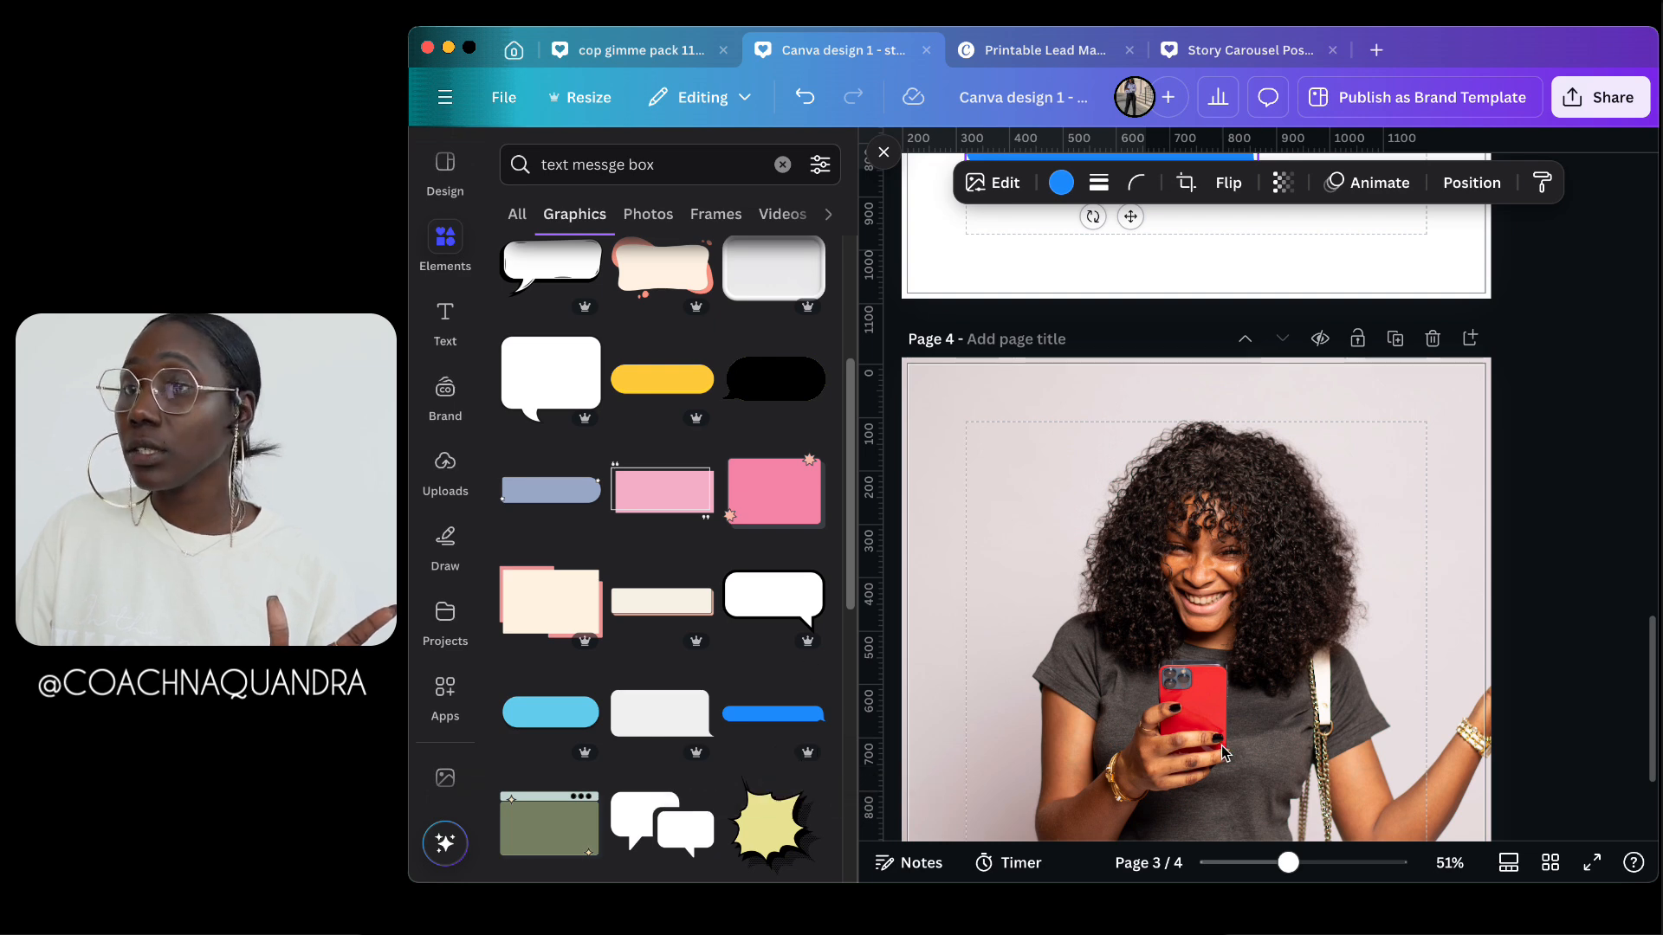
pyautogui.scroll(-3, 1219, 754)
pyautogui.scroll(1, 1206, 706)
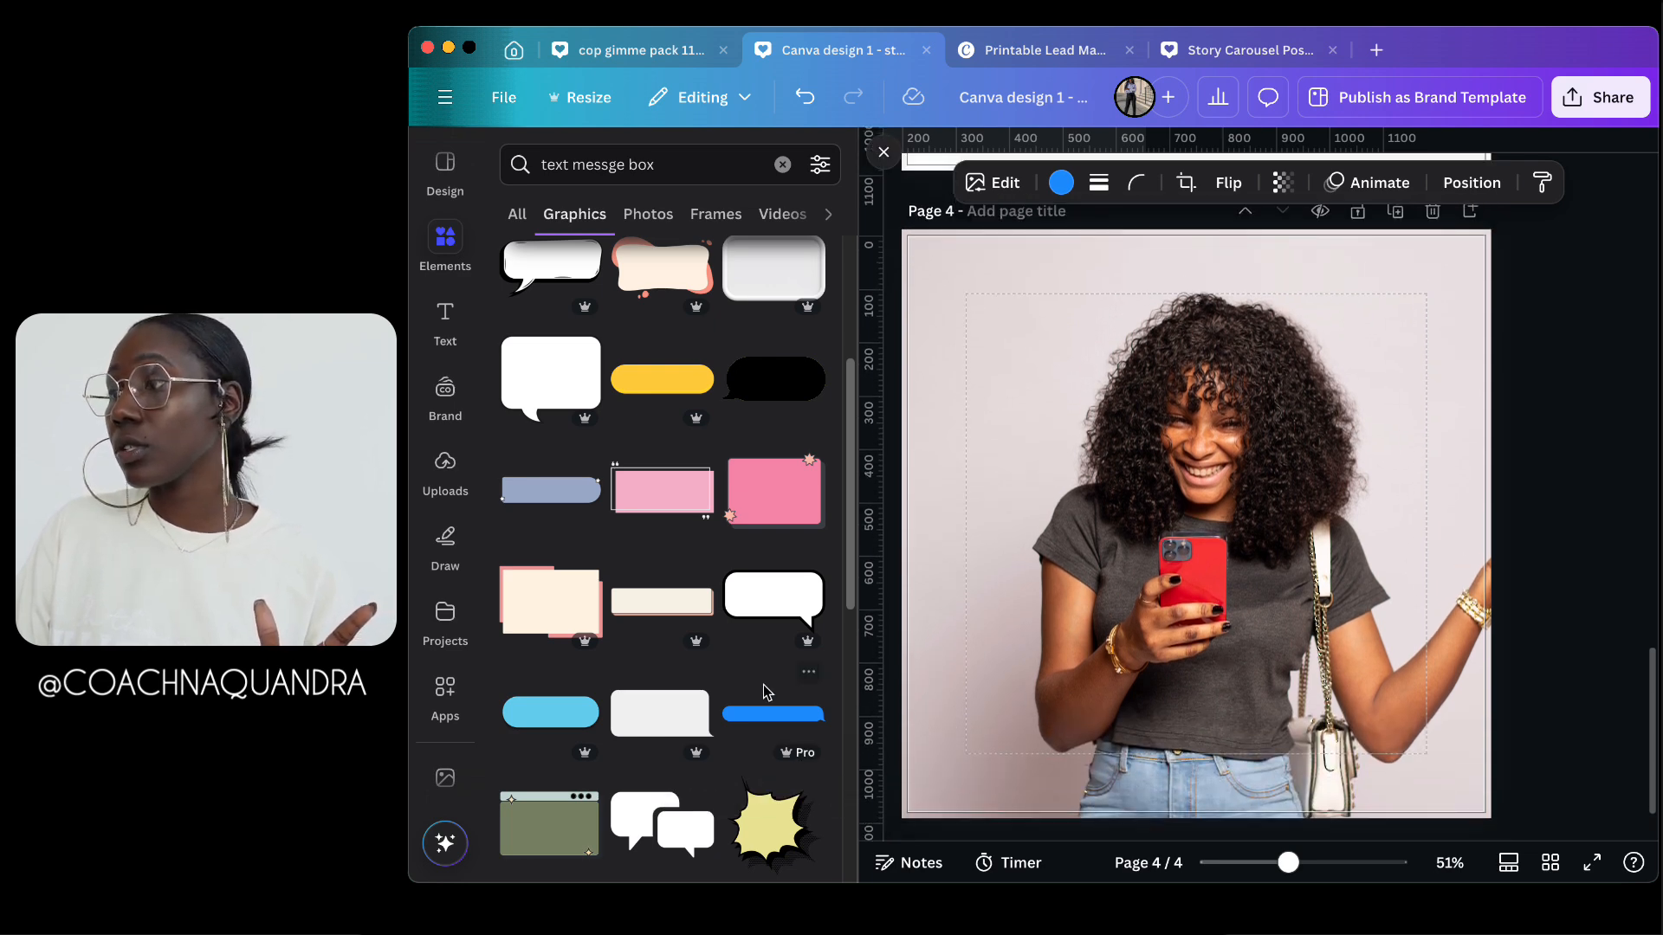
pyautogui.scroll(2, 725, 590)
pyautogui.scroll(-4, 725, 589)
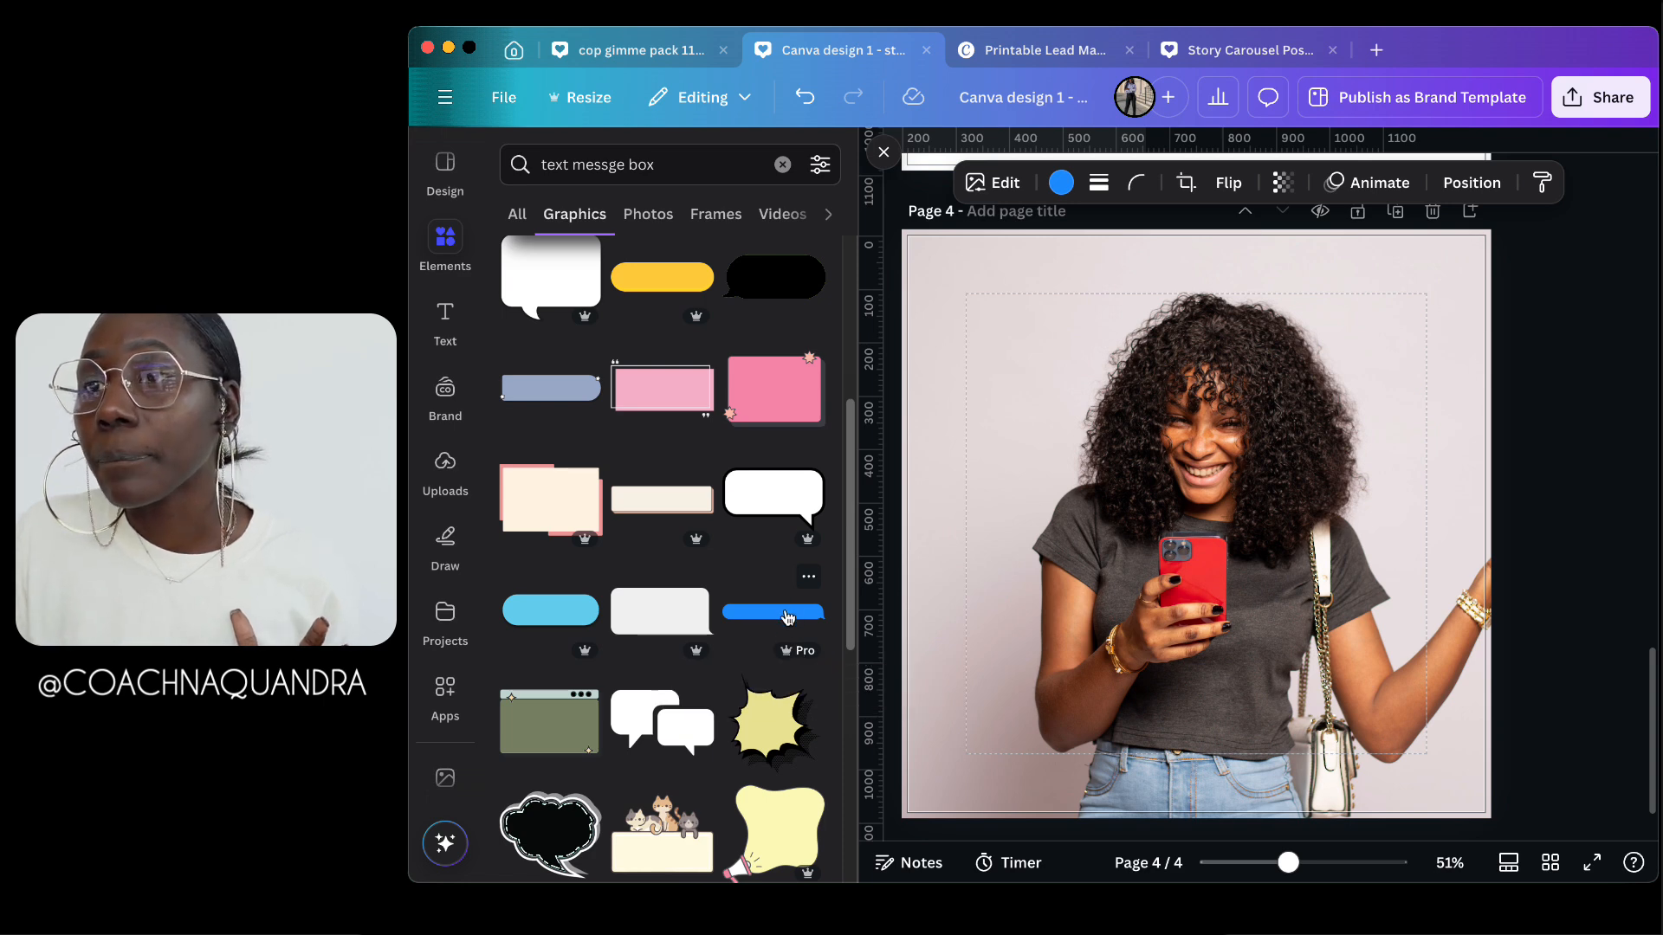
pyautogui.scroll(-3, 788, 616)
pyautogui.click(785, 450)
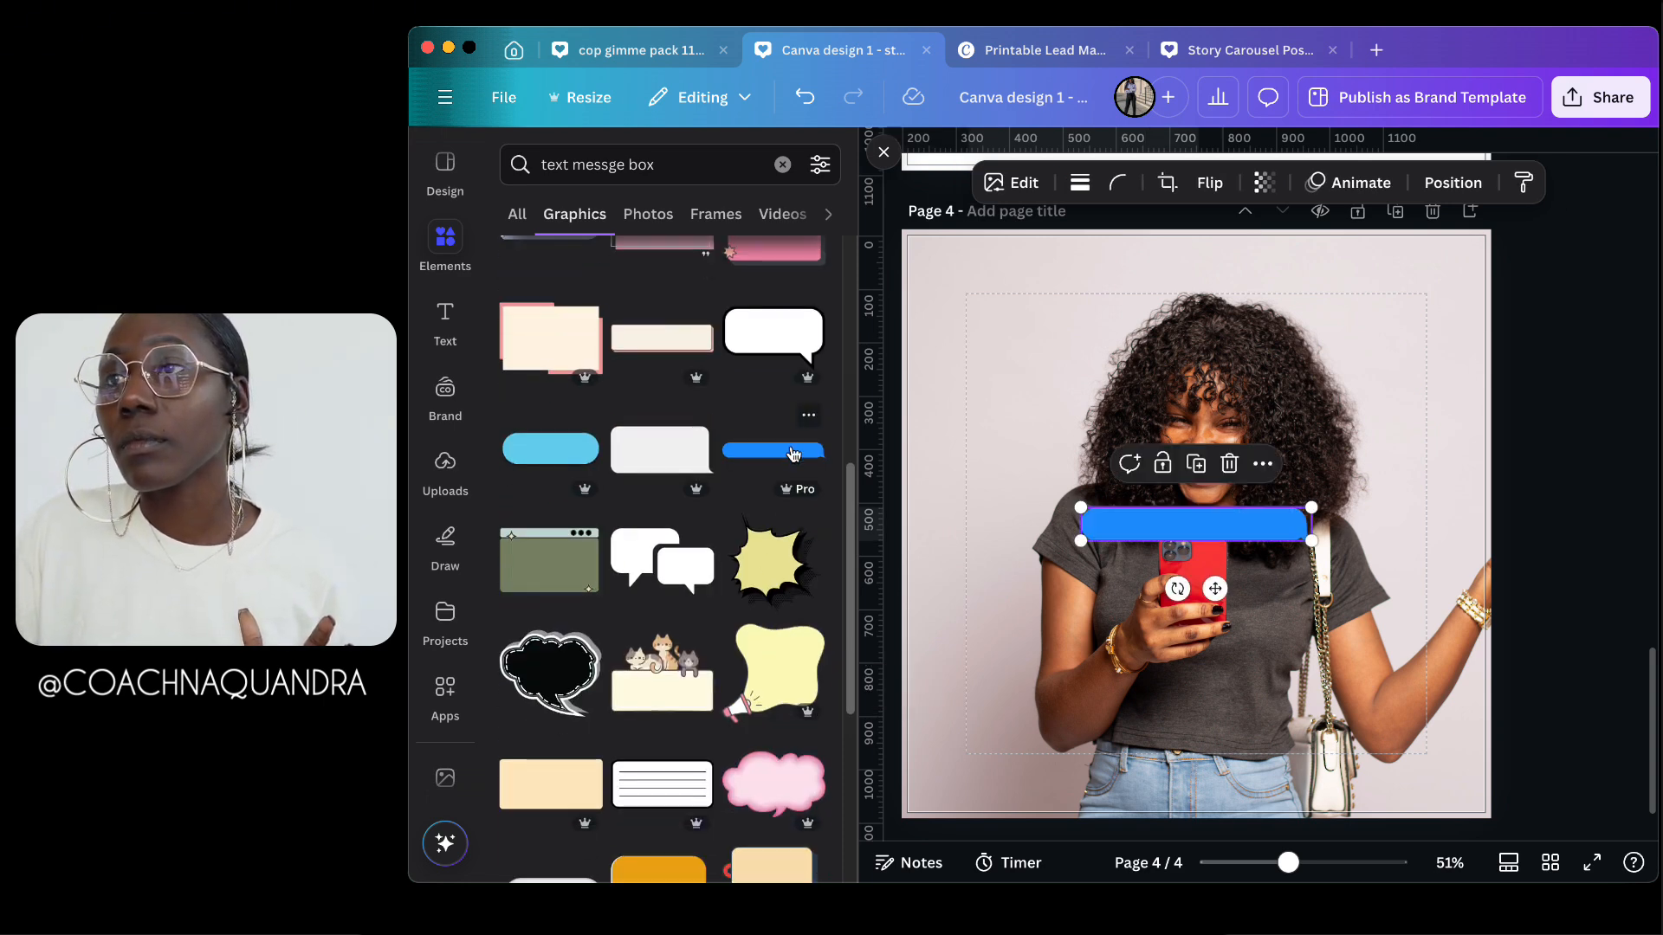
pyautogui.moveTo(1272, 564); pyautogui.dragTo(1370, 710)
pyautogui.scroll(10, 1323, 683)
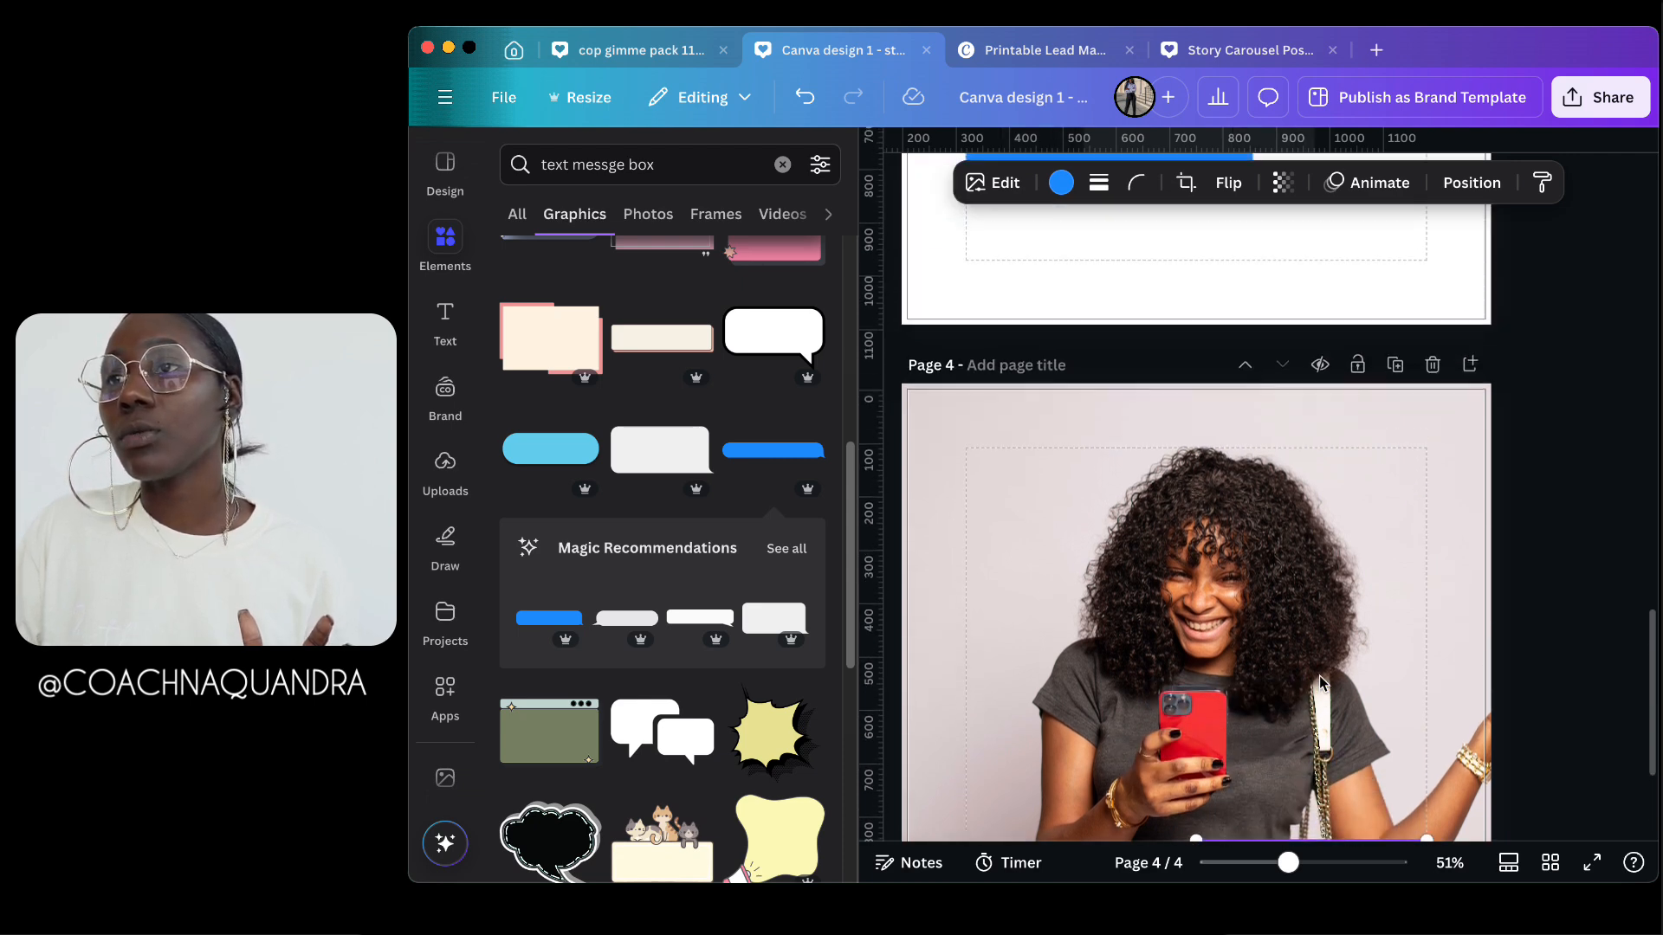
# Step: Add the taller blue message bubble from the recommended graphics to page 4 and place it beside the phone against the left margin guide
pyautogui.scroll(10, 1323, 683)
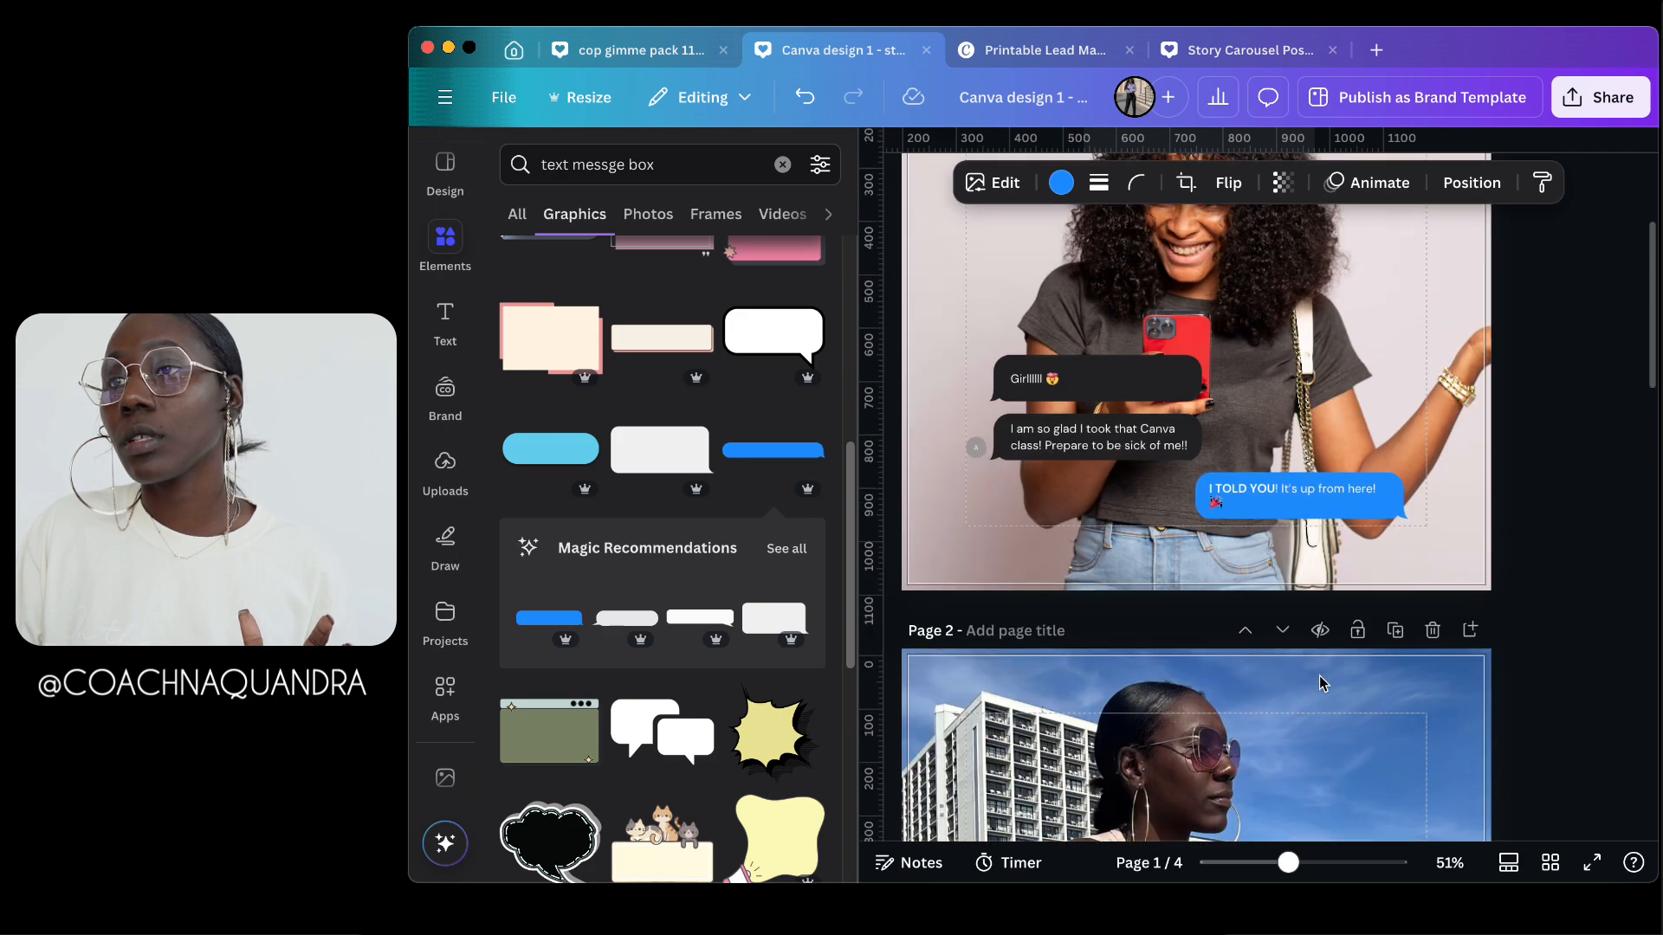
pyautogui.scroll(-15, 1323, 683)
pyautogui.scroll(-5, 1322, 683)
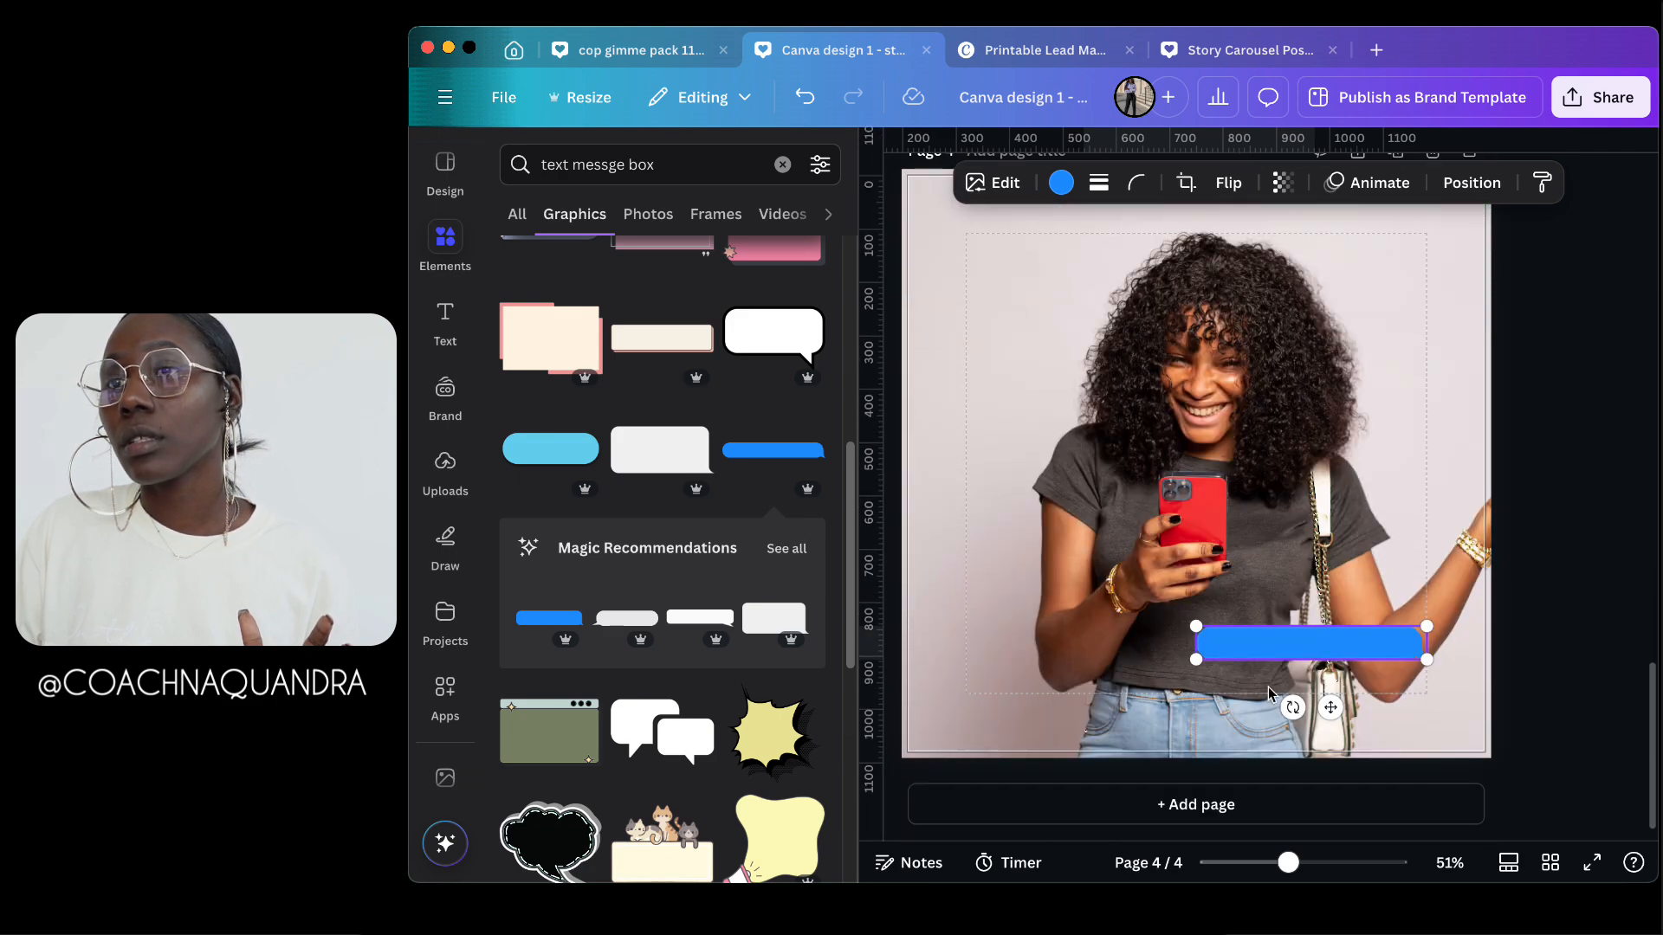
pyautogui.click(548, 621)
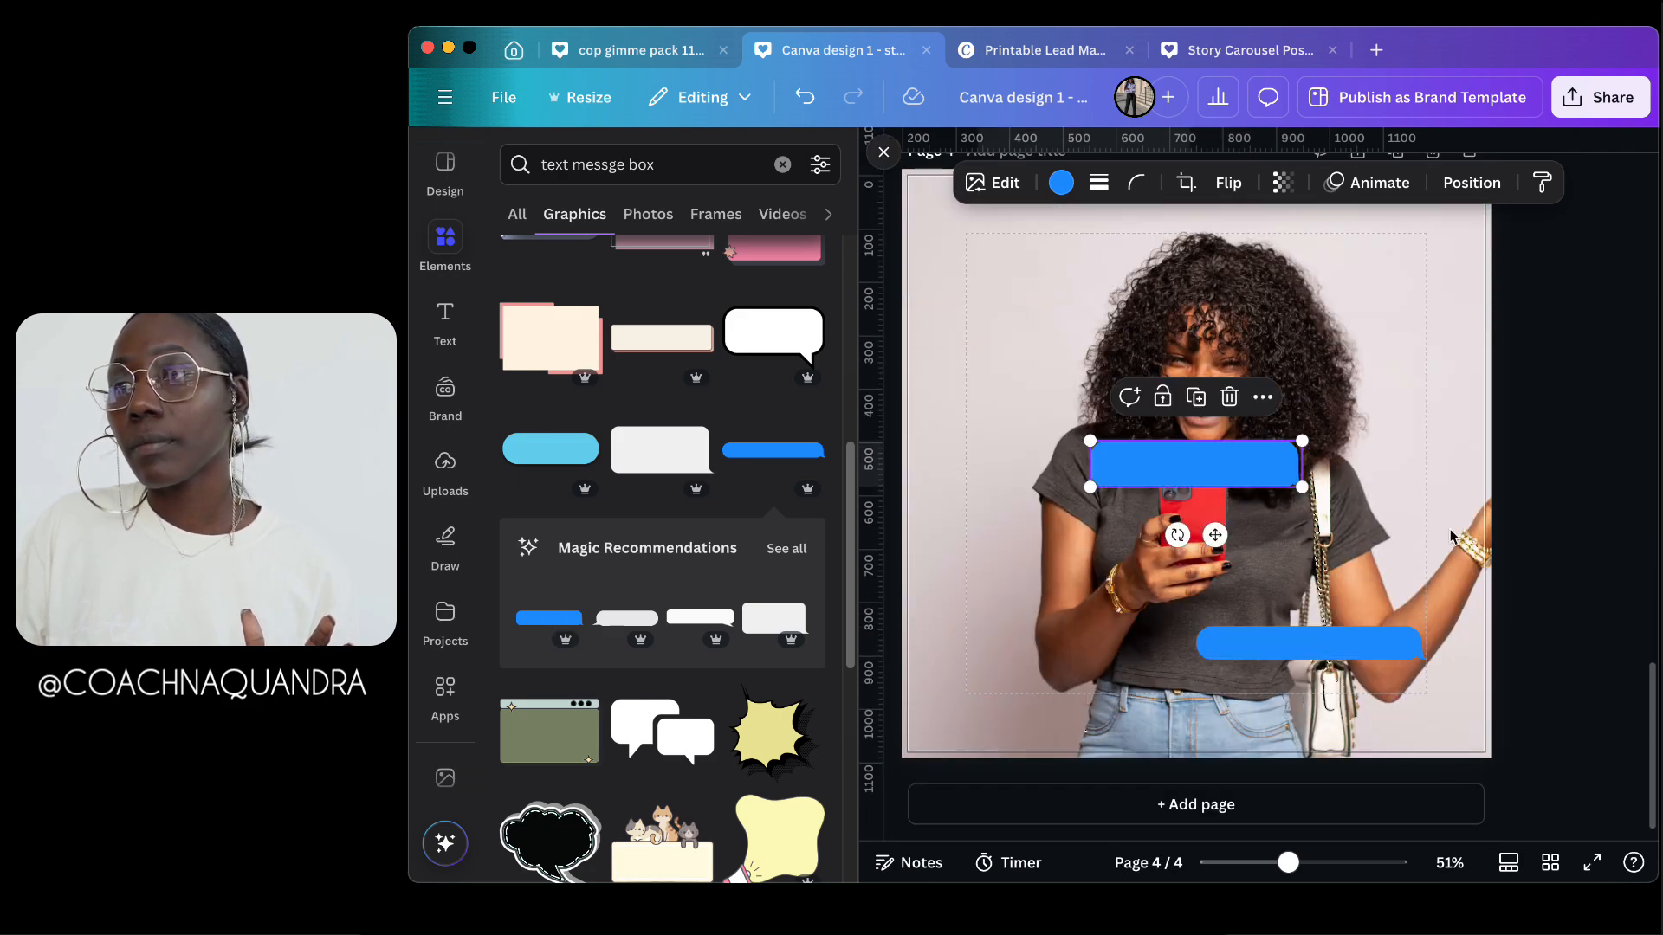
pyautogui.moveTo(1225, 466); pyautogui.dragTo(1049, 586)
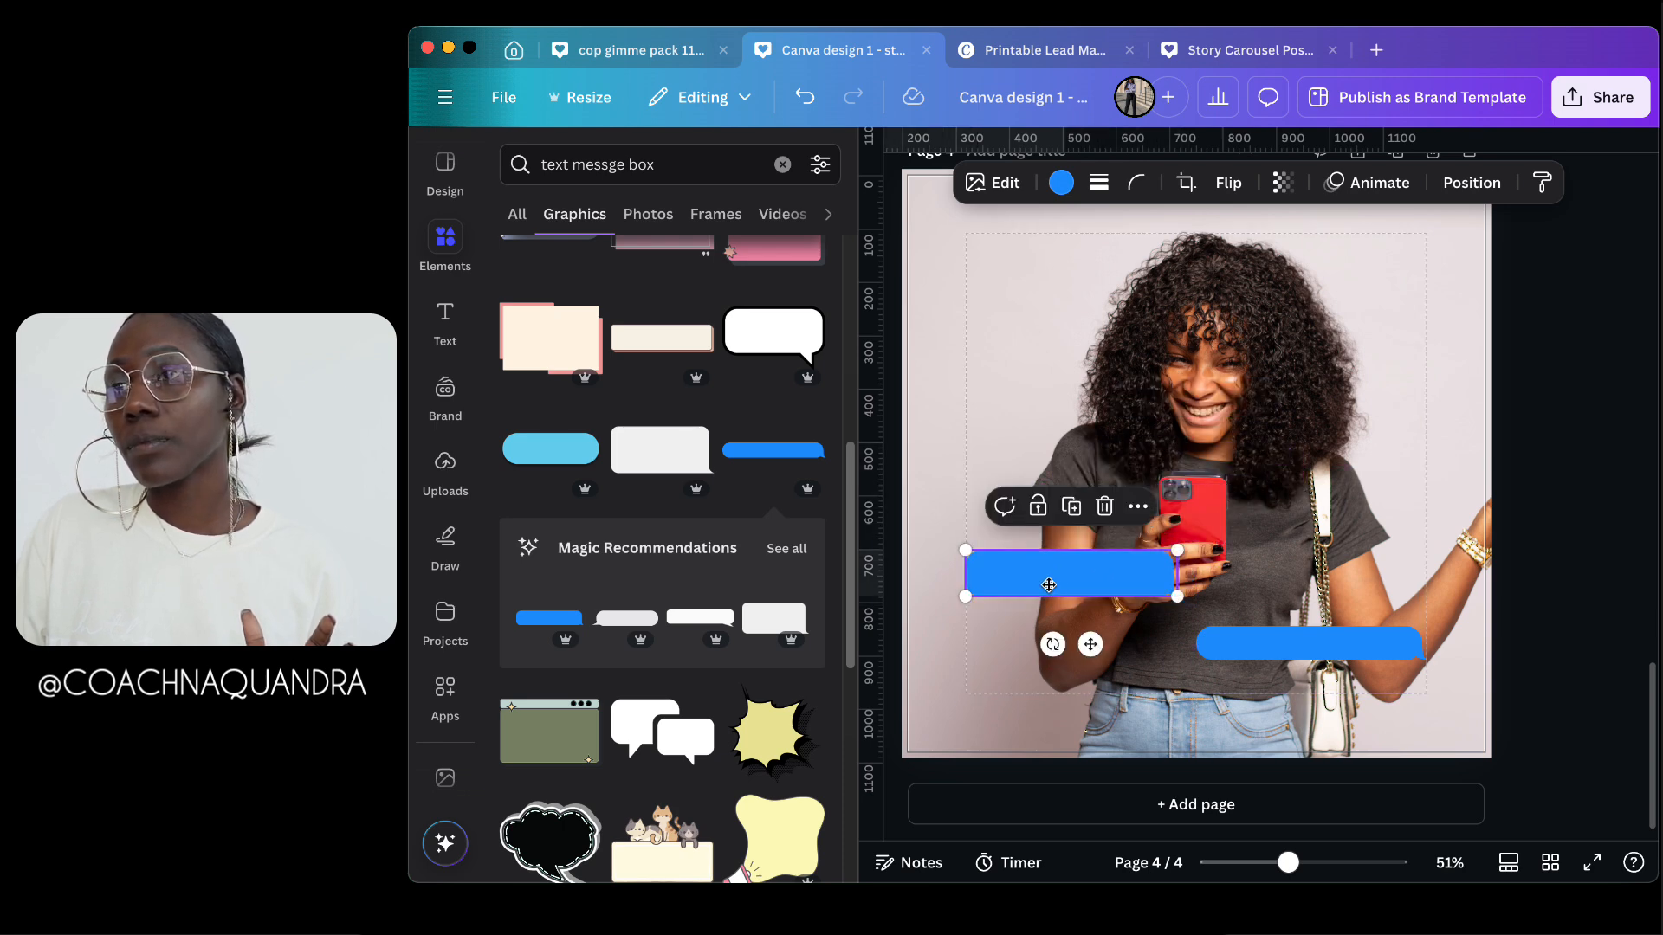
# Step: Replace the thin blue bubble on page 4 with another copy of the taller blue bubble, placed low against the right margin guide
pyautogui.click(1307, 677)
pyautogui.click(1308, 656)
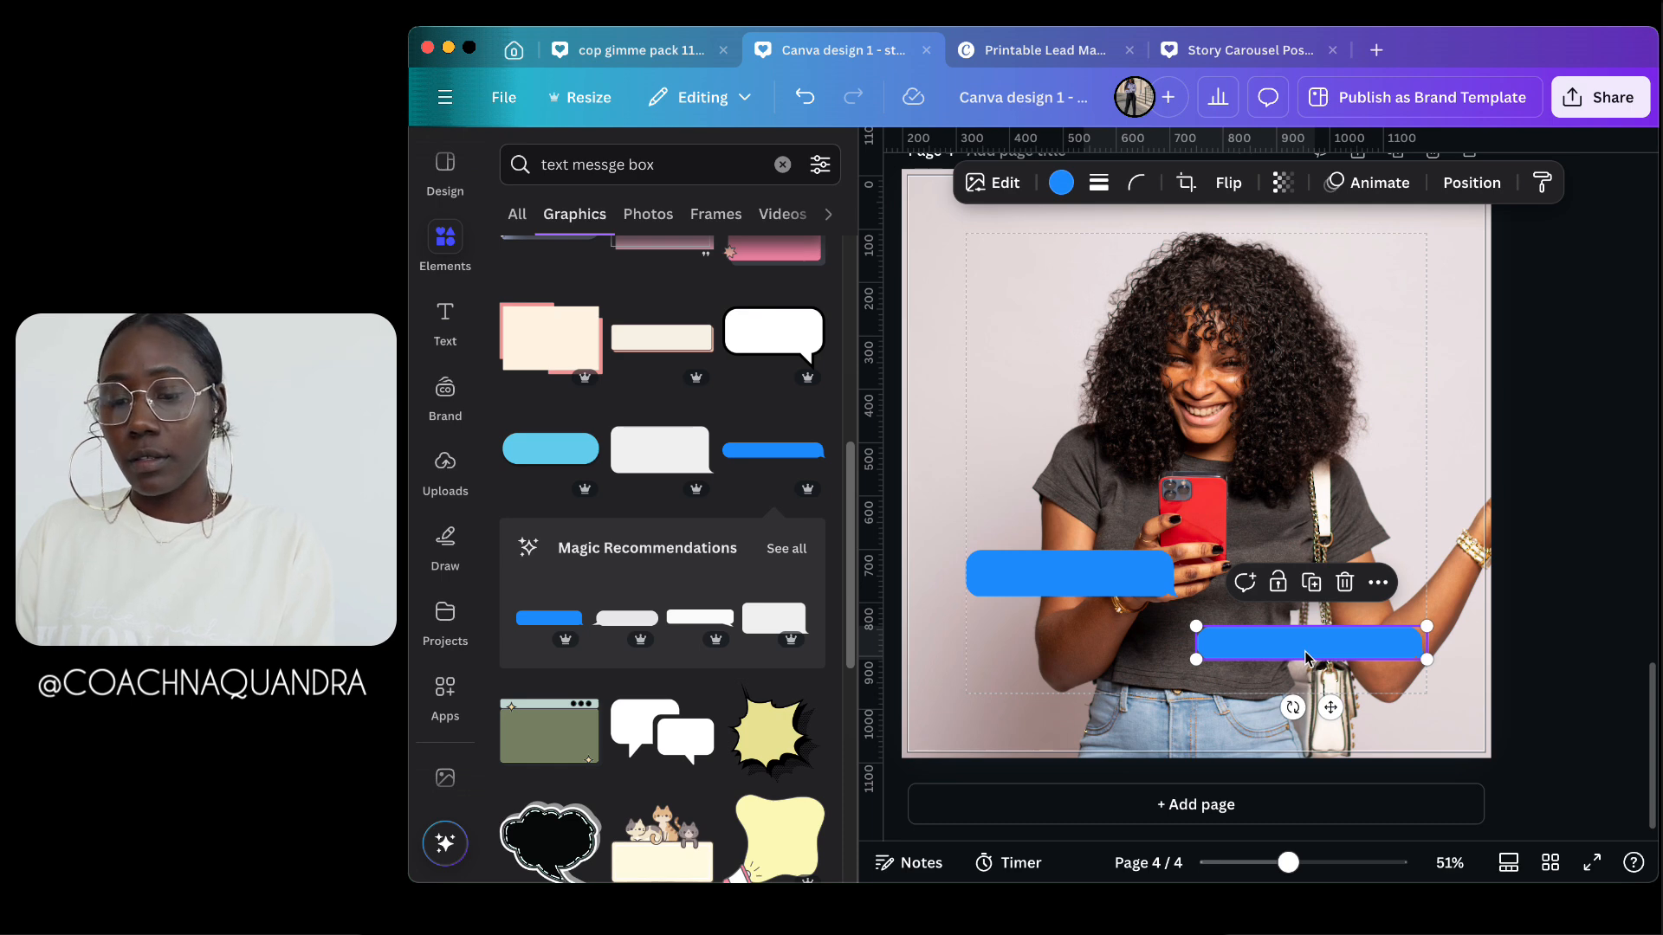
pyautogui.press('Delete')
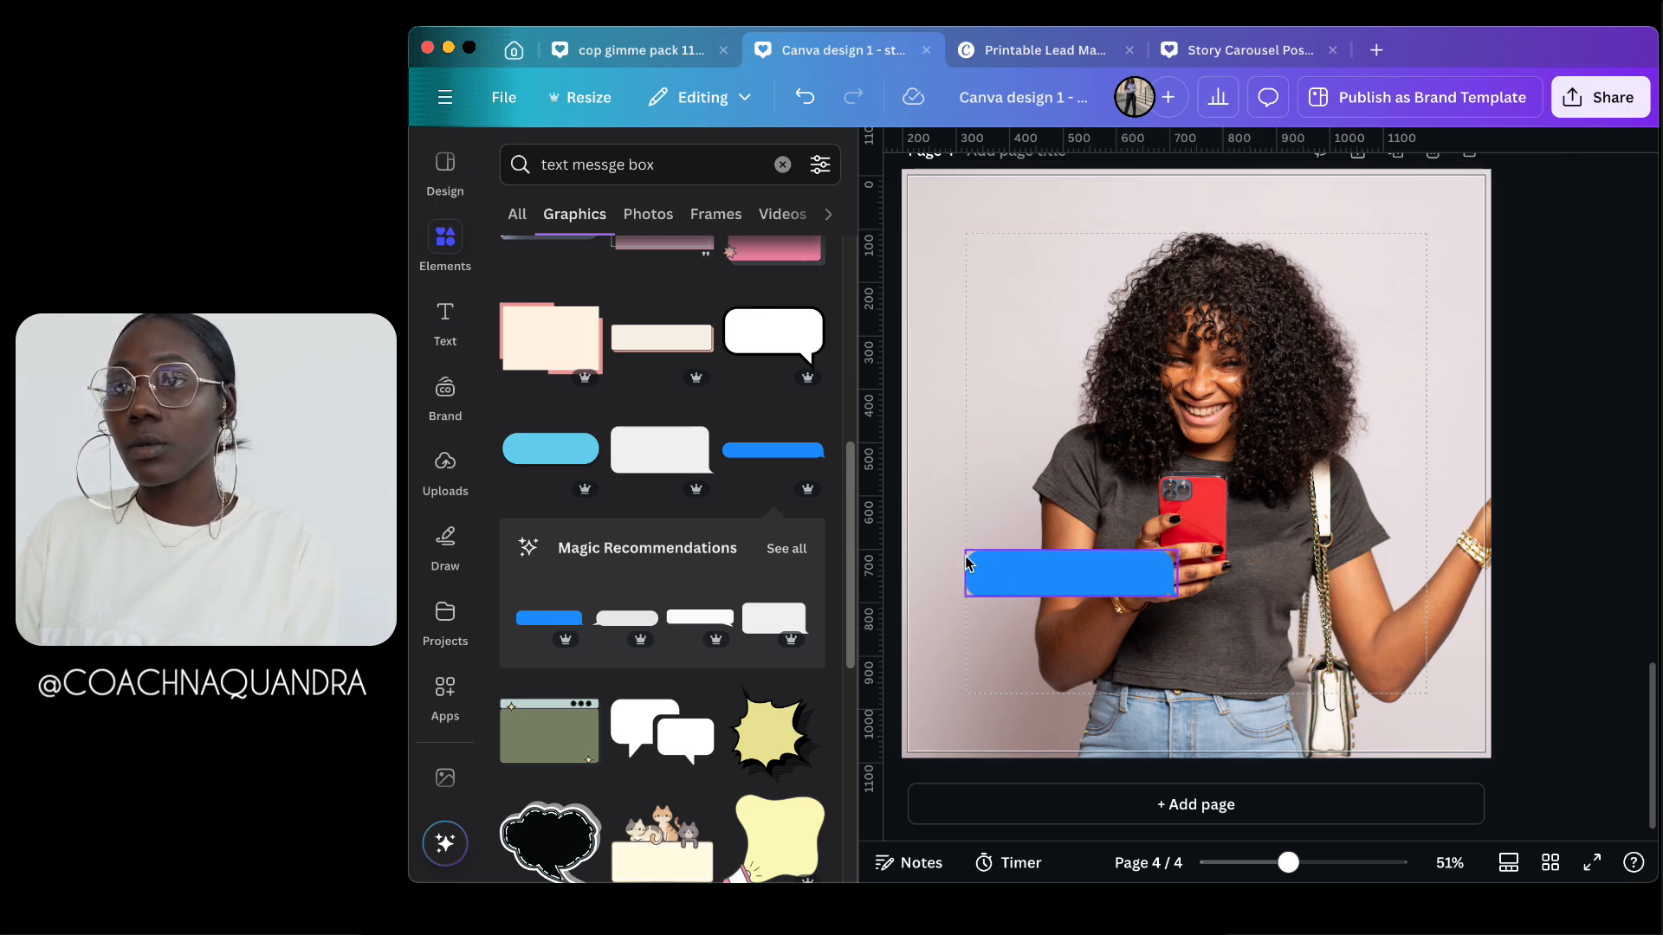
pyautogui.click(543, 623)
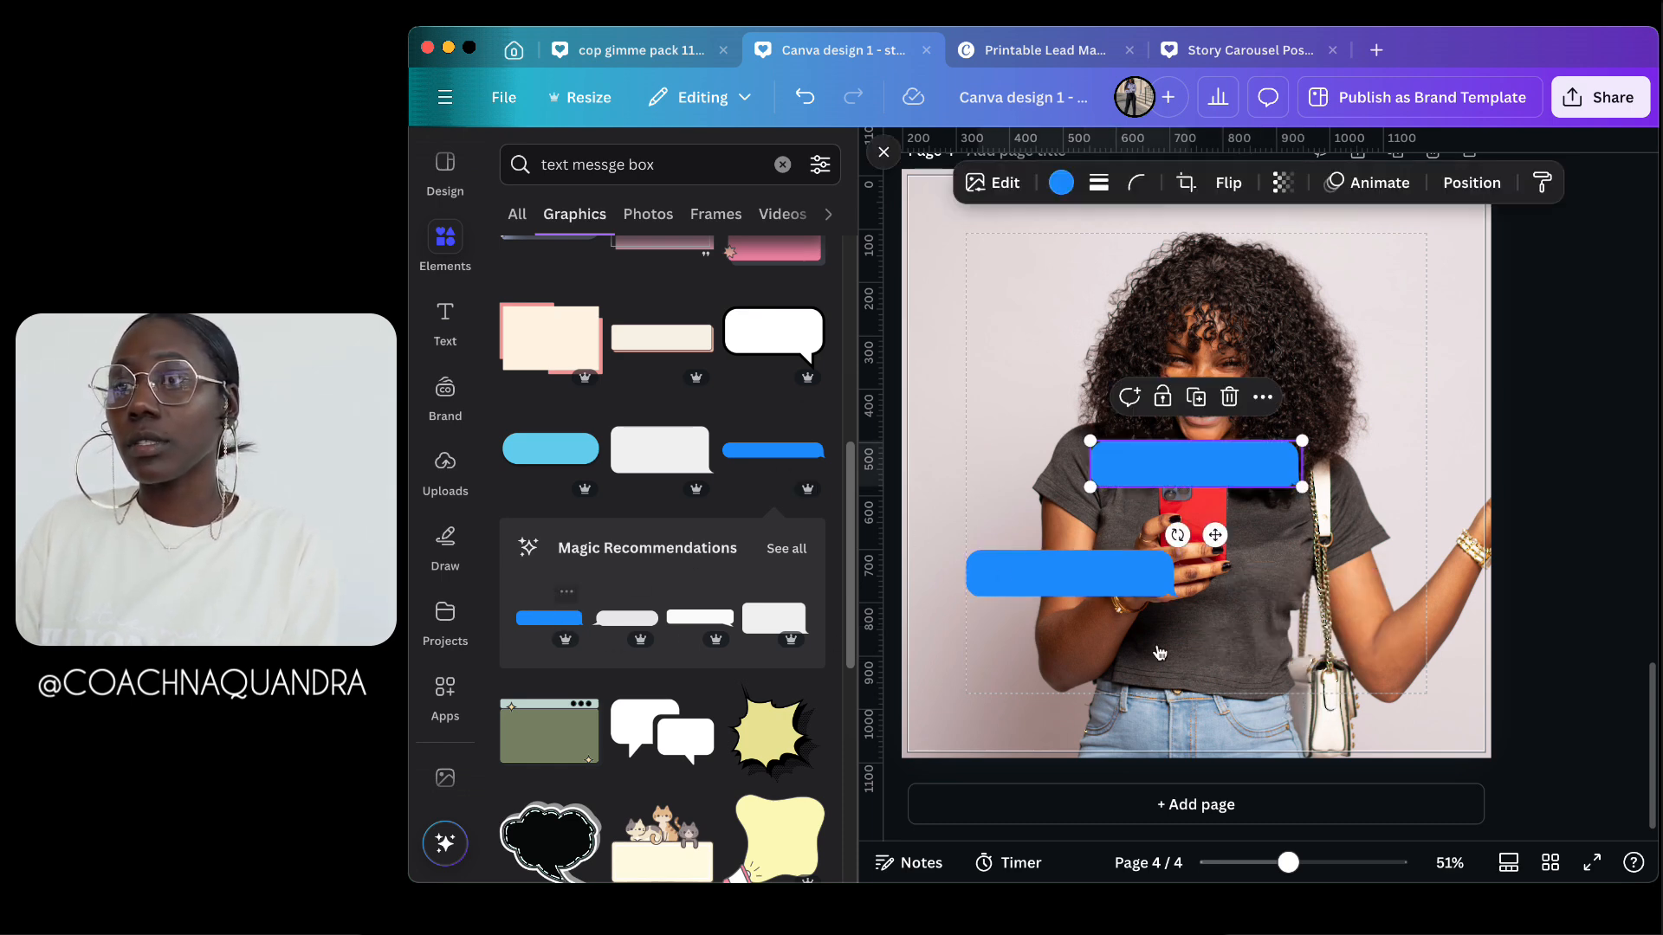
pyautogui.moveTo(1281, 476); pyautogui.dragTo(1404, 655)
# Step: Move both blue bubbles slightly up the photo, keeping each against its margin guide
pyautogui.moveTo(1123, 576)
pyautogui.mouseDown()
pyautogui.moveTo(1123, 555)
pyautogui.moveTo(1123, 574)
pyautogui.mouseUp()
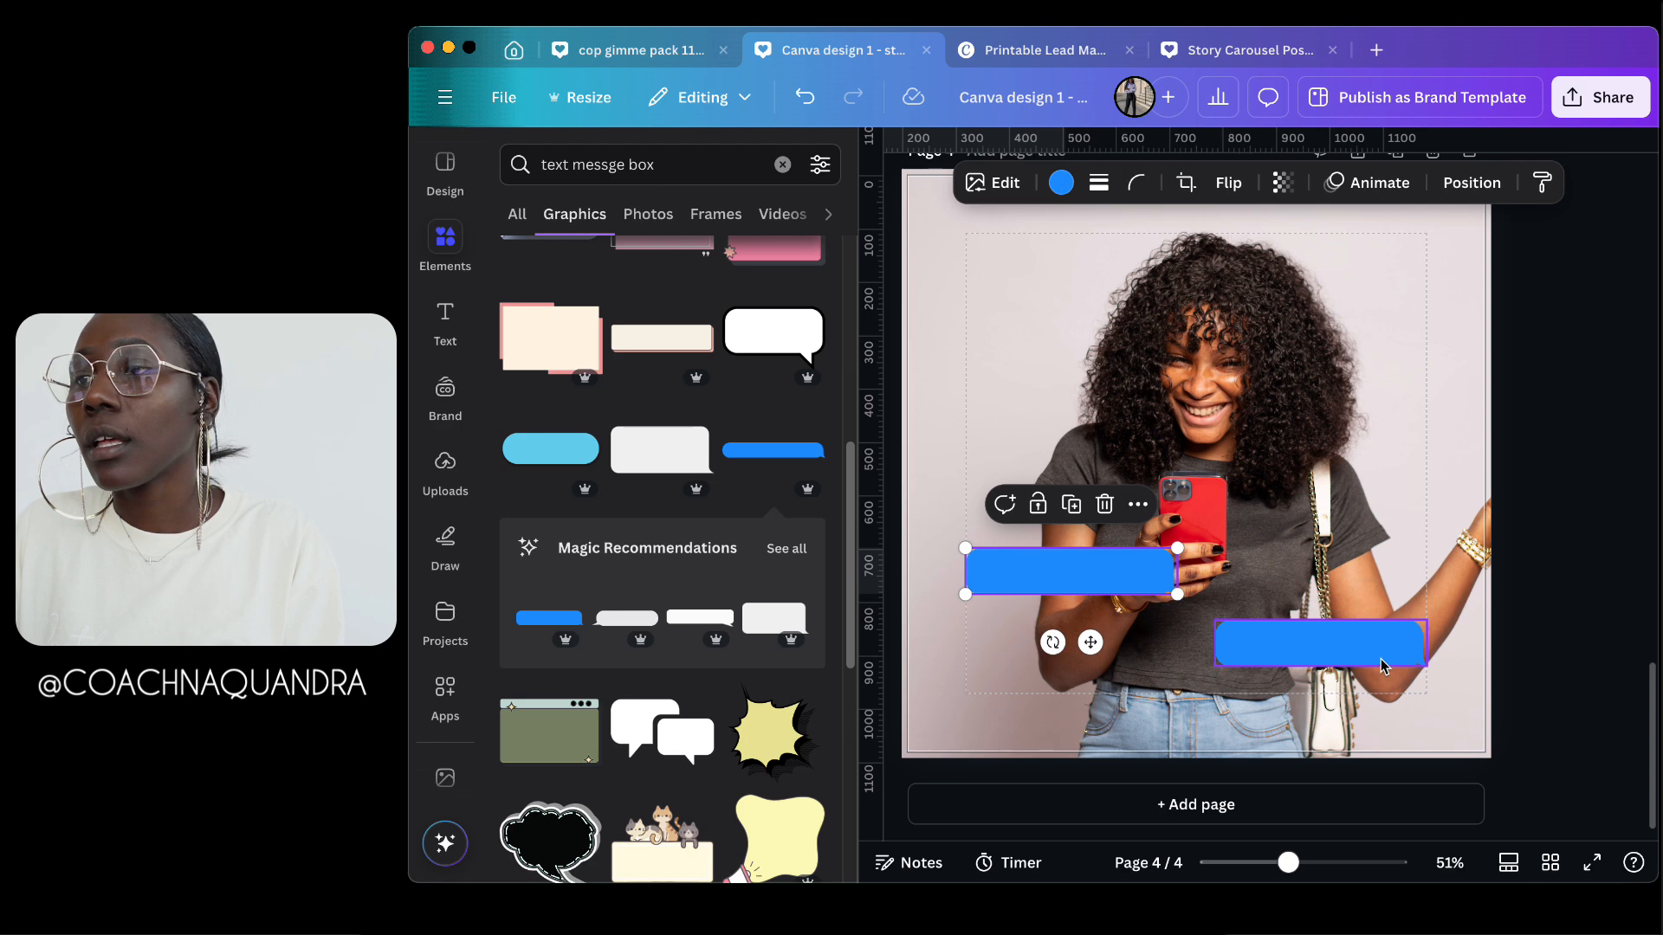
pyautogui.moveTo(1381, 666); pyautogui.dragTo(1400, 667)
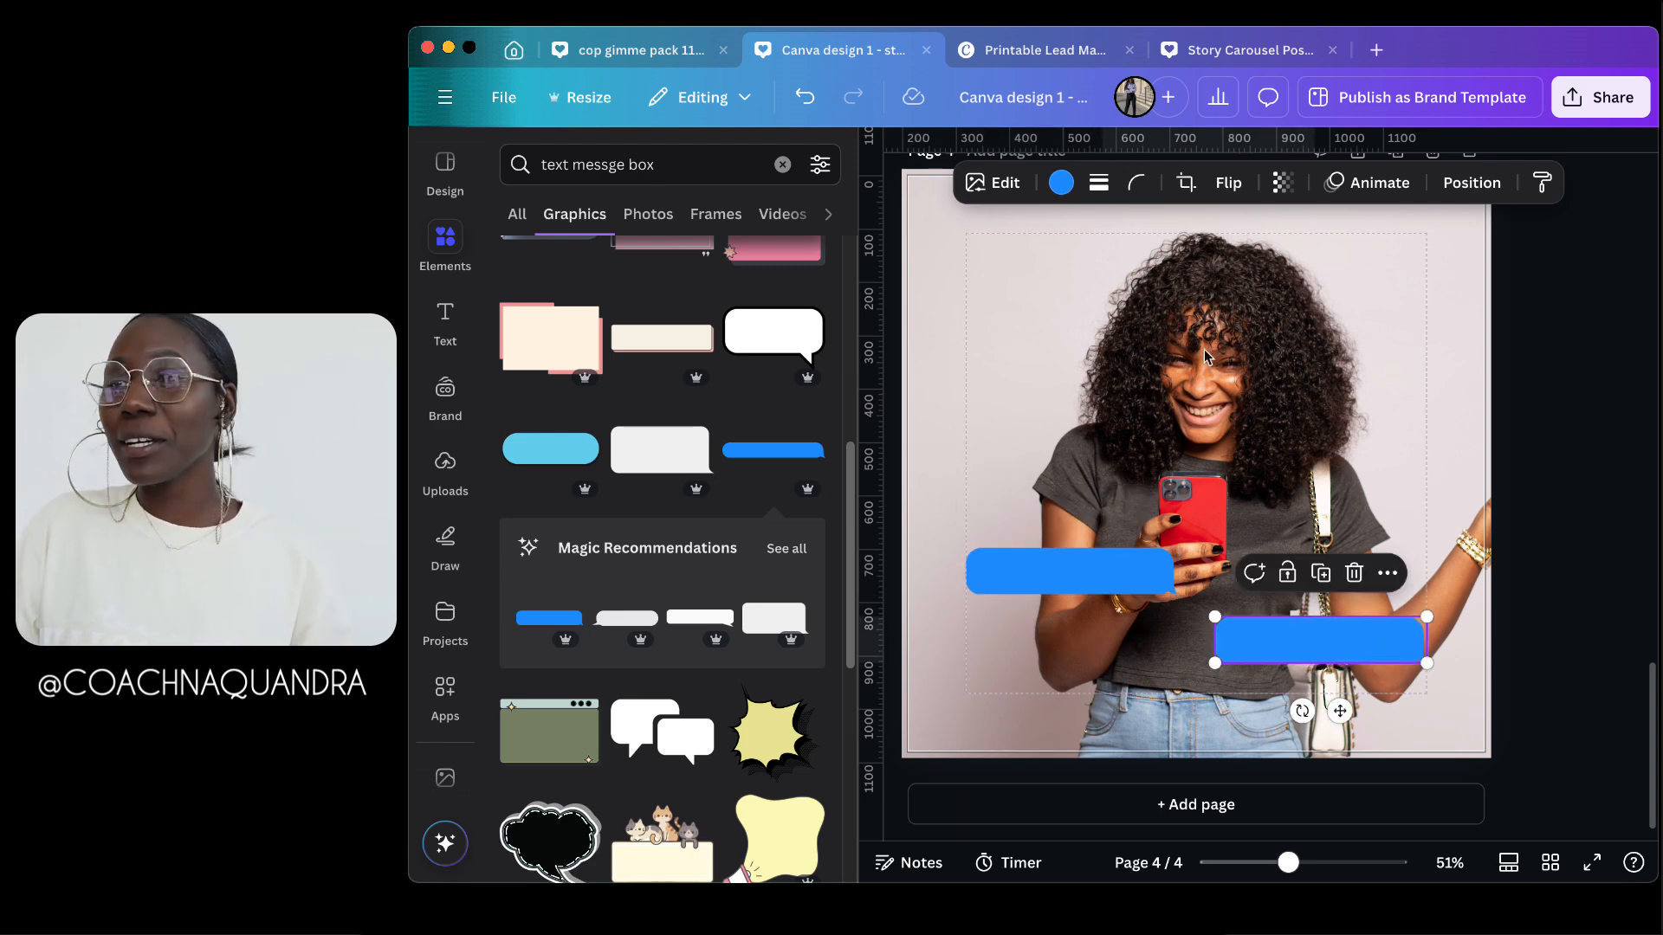
pyautogui.moveTo(1024, 602); pyautogui.dragTo(1022, 598)
pyautogui.moveTo(1278, 665); pyautogui.dragTo(1308, 641)
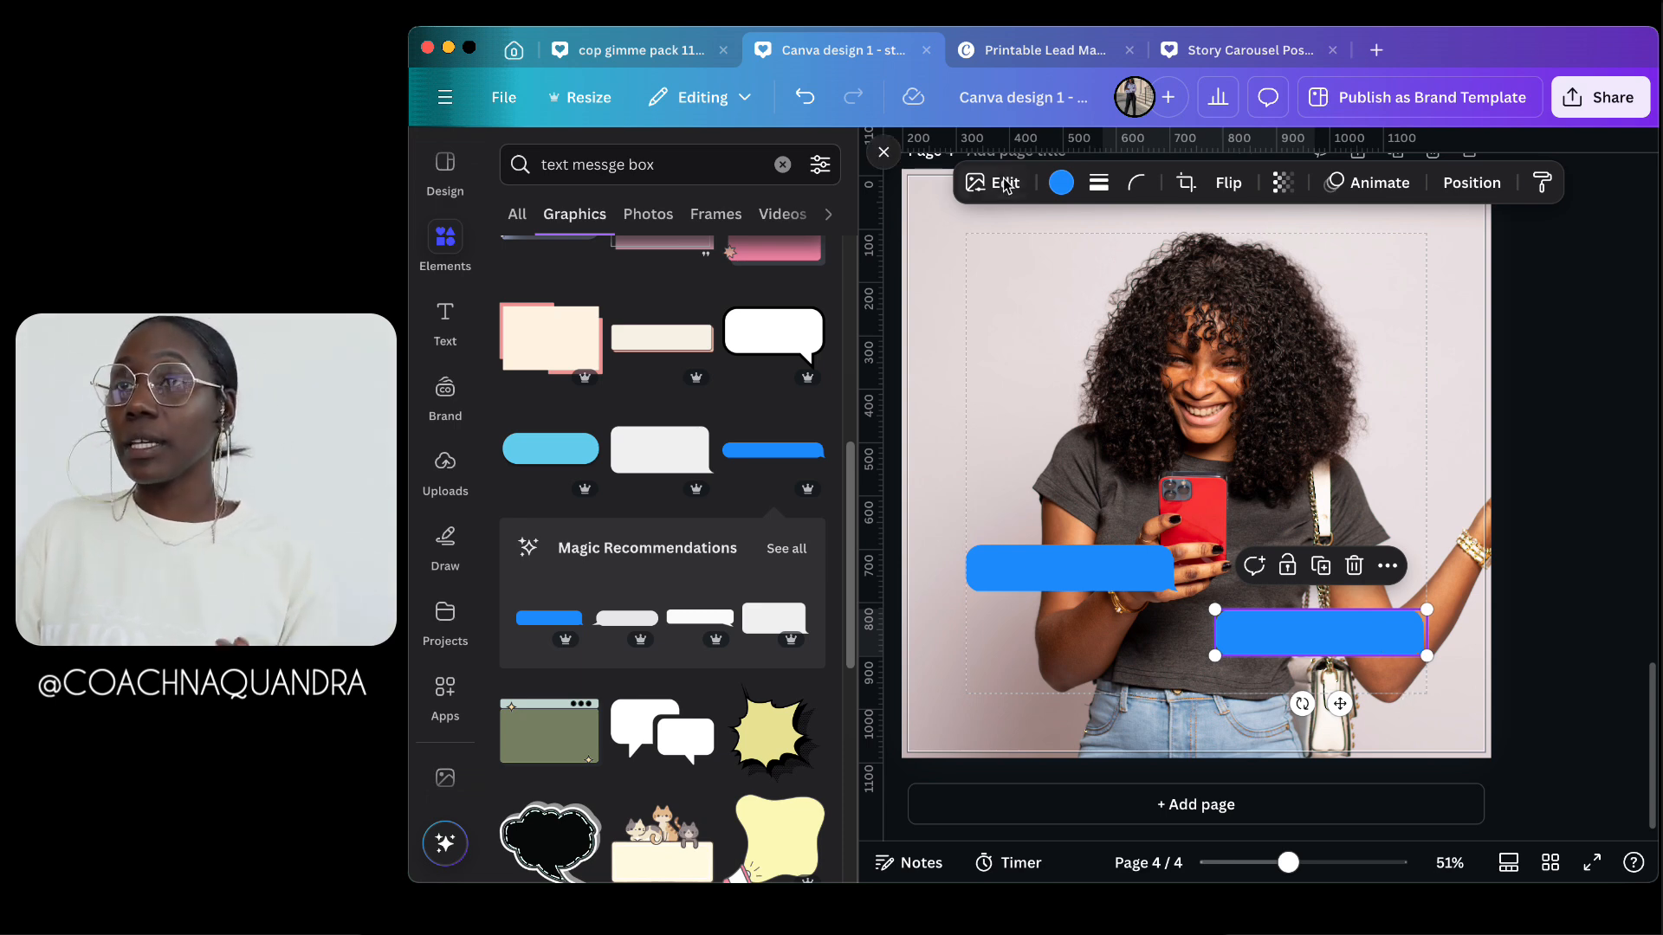
# Step: Enlarge the view of page 4 to about 90% and fine-tune the vertical positions of the two blue bubbles
pyautogui.click(884, 153)
pyautogui.click(1385, 619)
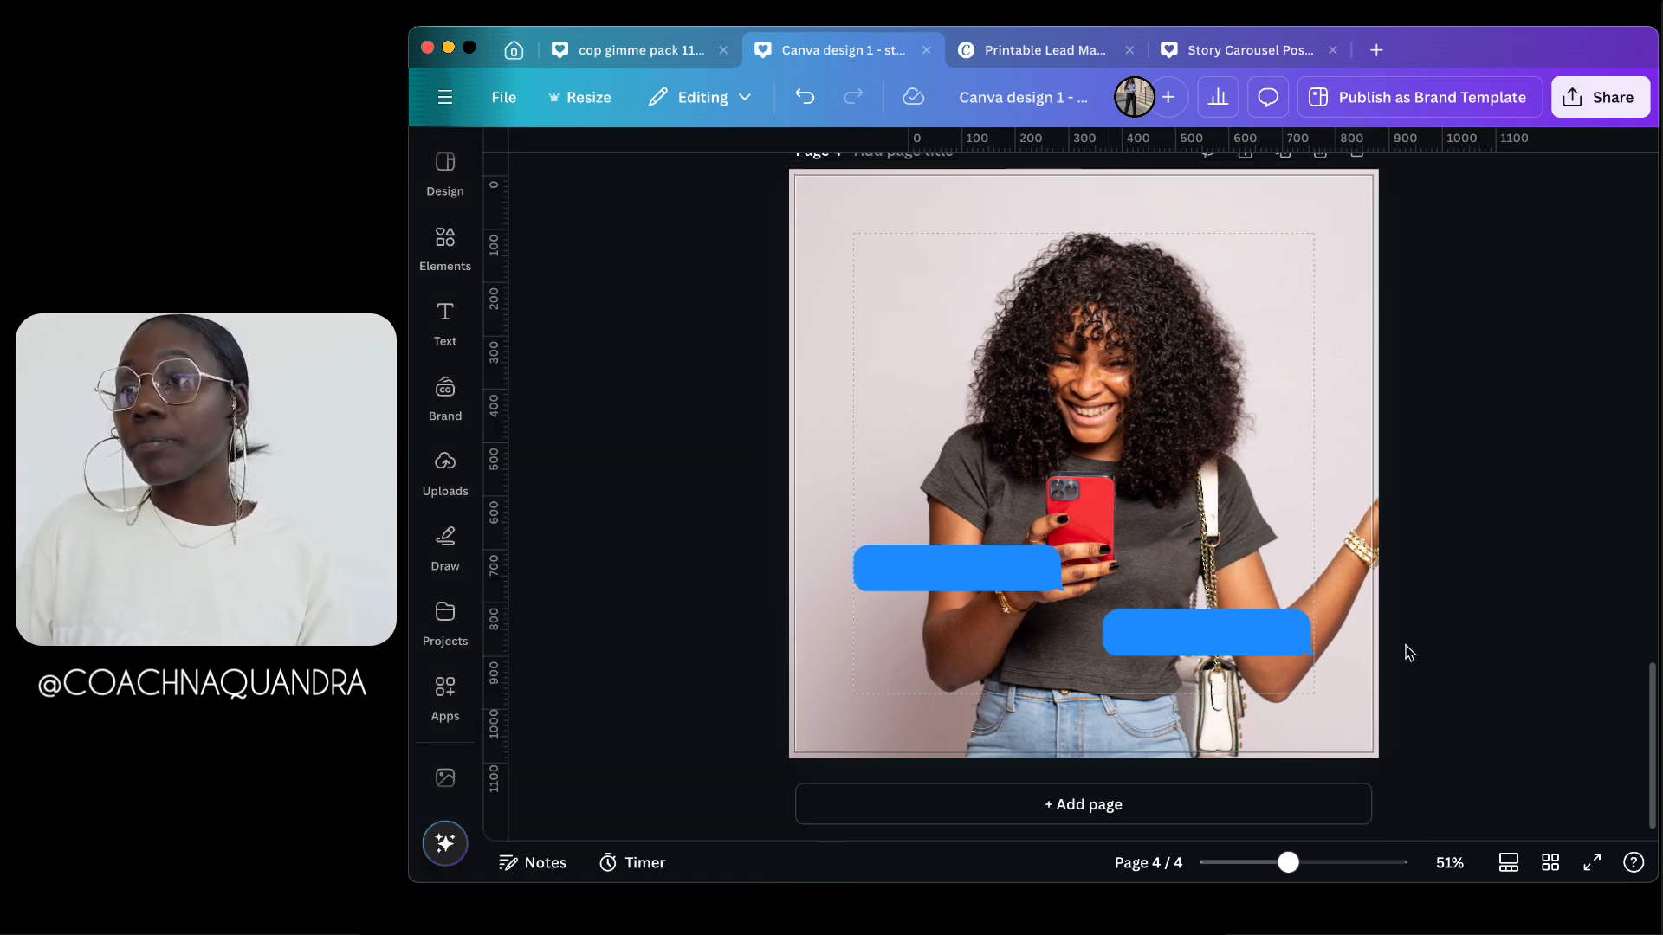
pyautogui.click(1316, 860)
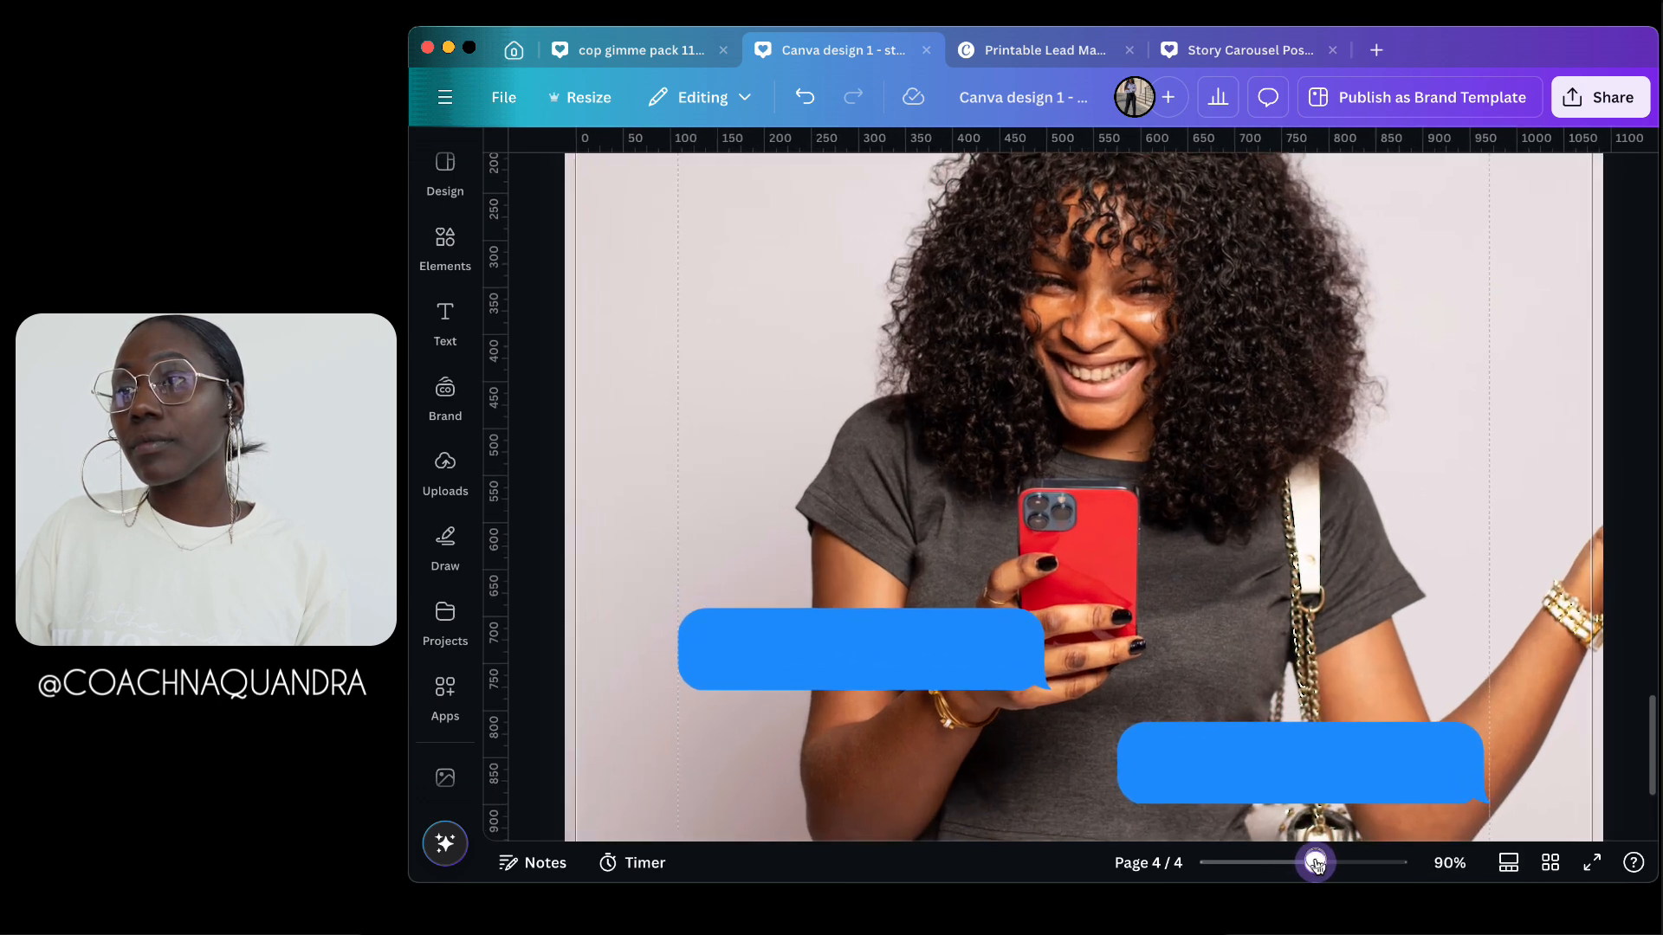
pyautogui.scroll(-2, 1298, 728)
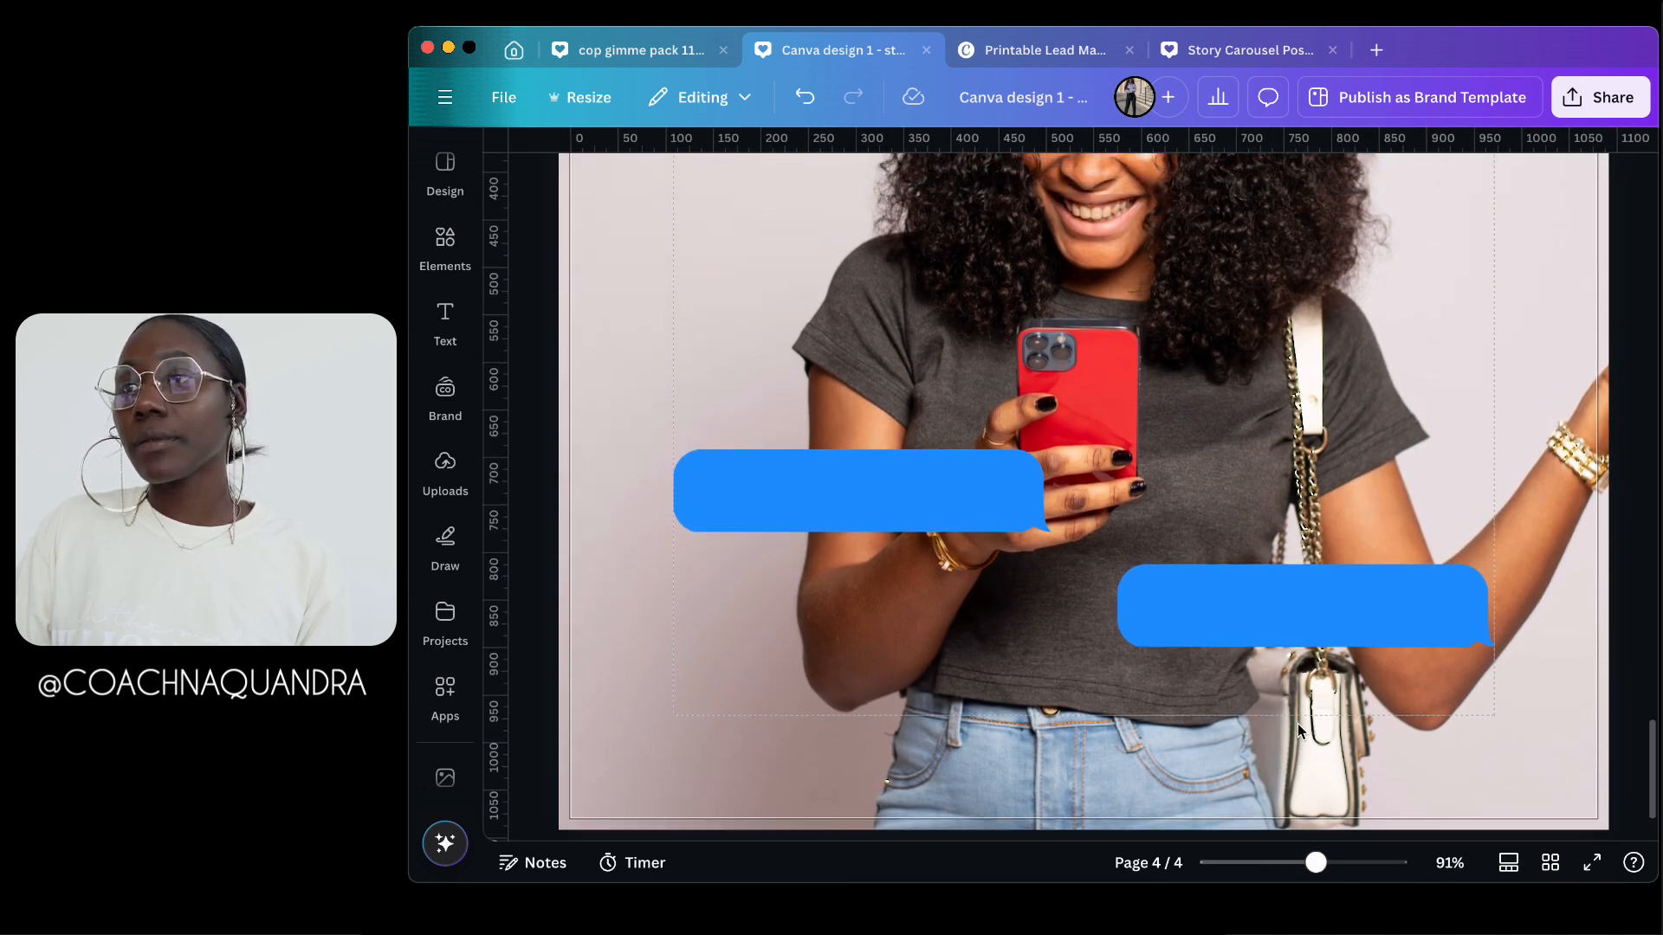
pyautogui.moveTo(882, 509); pyautogui.dragTo(882, 498)
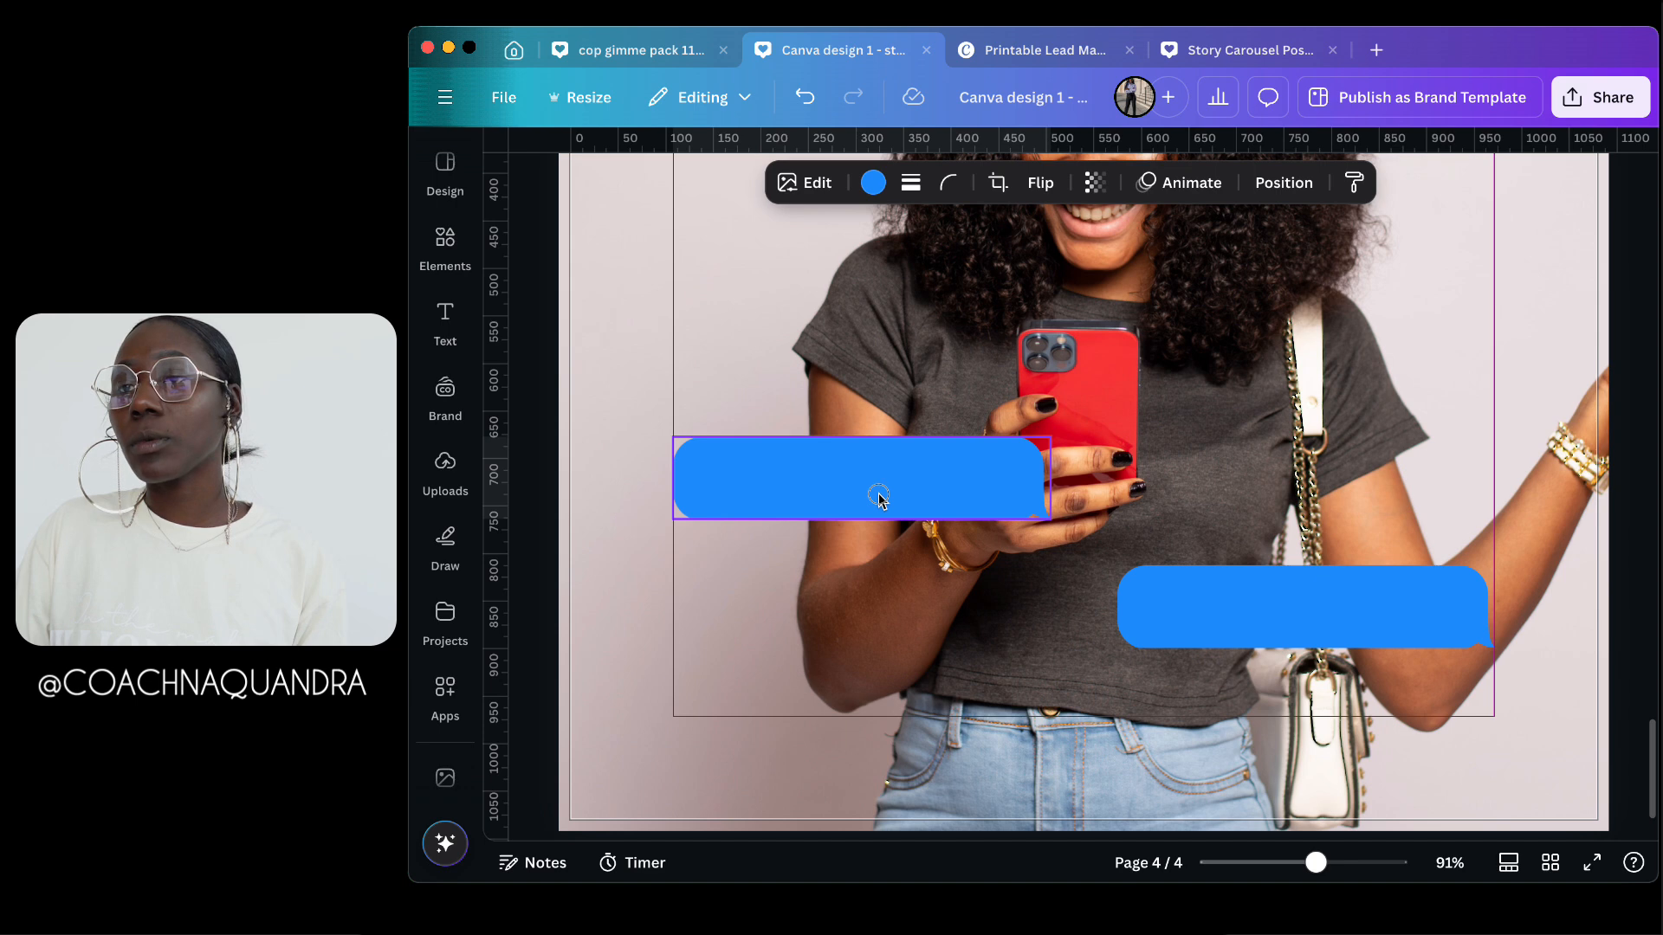
pyautogui.click(1217, 597)
pyautogui.click(971, 499)
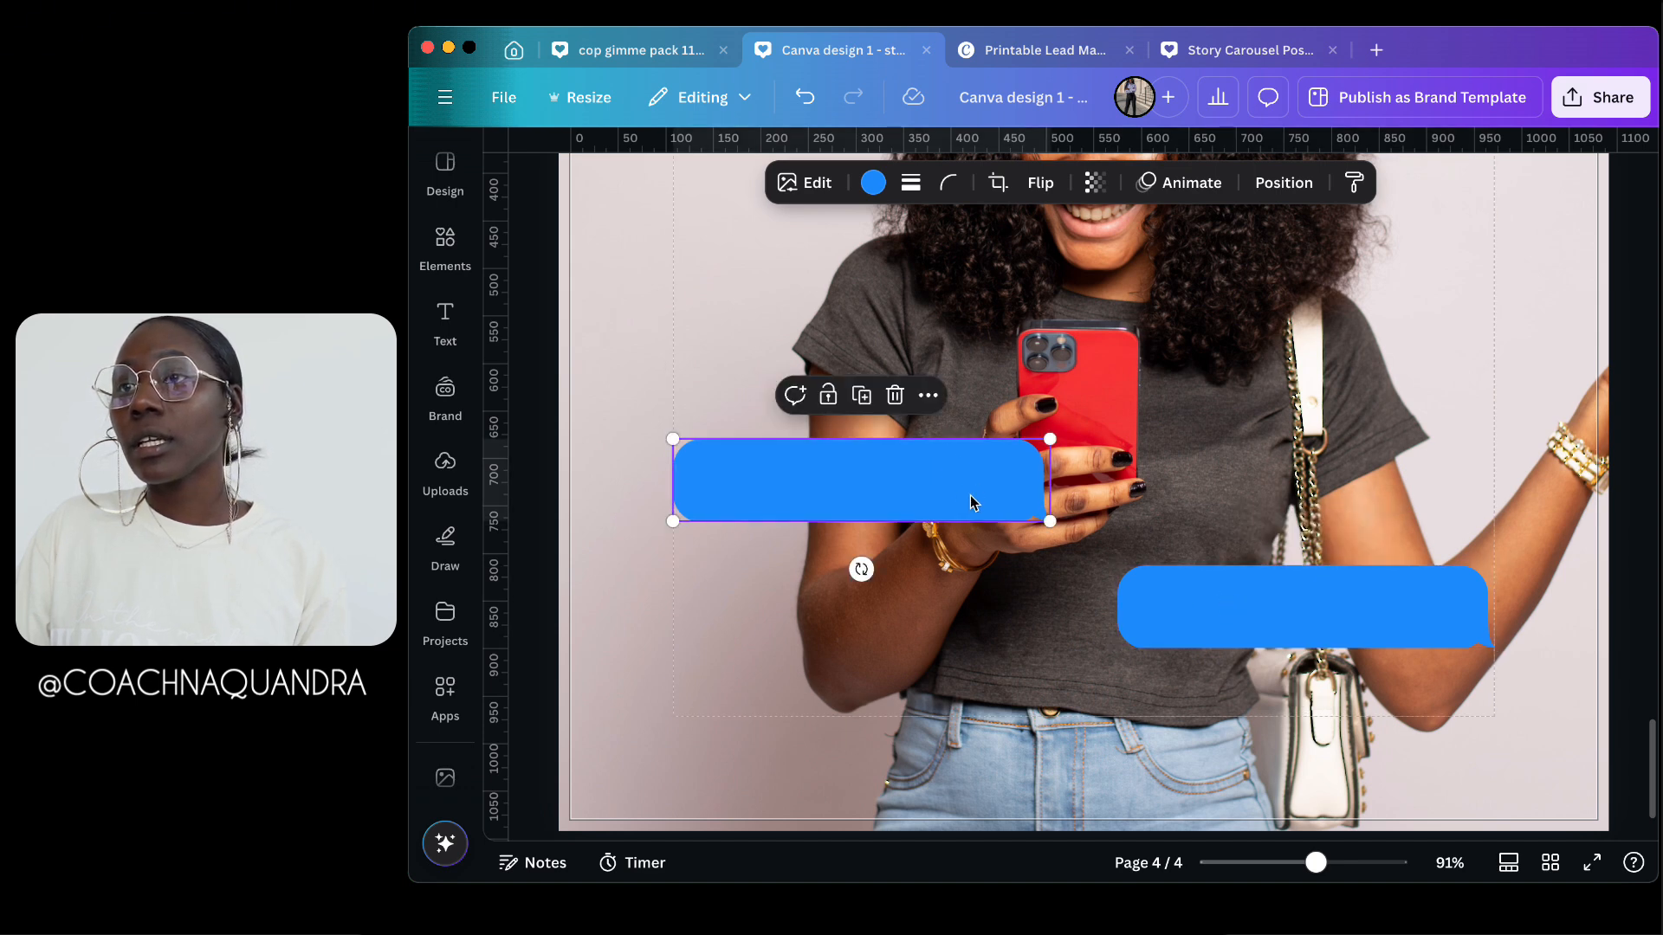
pyautogui.moveTo(970, 496); pyautogui.dragTo(969, 487)
pyautogui.moveTo(1270, 617); pyautogui.dragTo(1307, 614)
pyautogui.moveTo(823, 485)
pyautogui.mouseDown()
pyautogui.moveTo(820, 456)
pyautogui.moveTo(819, 498)
pyautogui.mouseUp()
# Step: Flip the left blue bubble horizontally so its tail points to the left
pyautogui.moveTo(985, 518)
pyautogui.mouseDown()
pyautogui.moveTo(979, 499)
pyautogui.moveTo(1161, 440)
pyautogui.moveTo(1173, 391)
pyautogui.moveTo(1087, 501)
pyautogui.moveTo(980, 511)
pyautogui.mouseUp()
pyautogui.click(1042, 186)
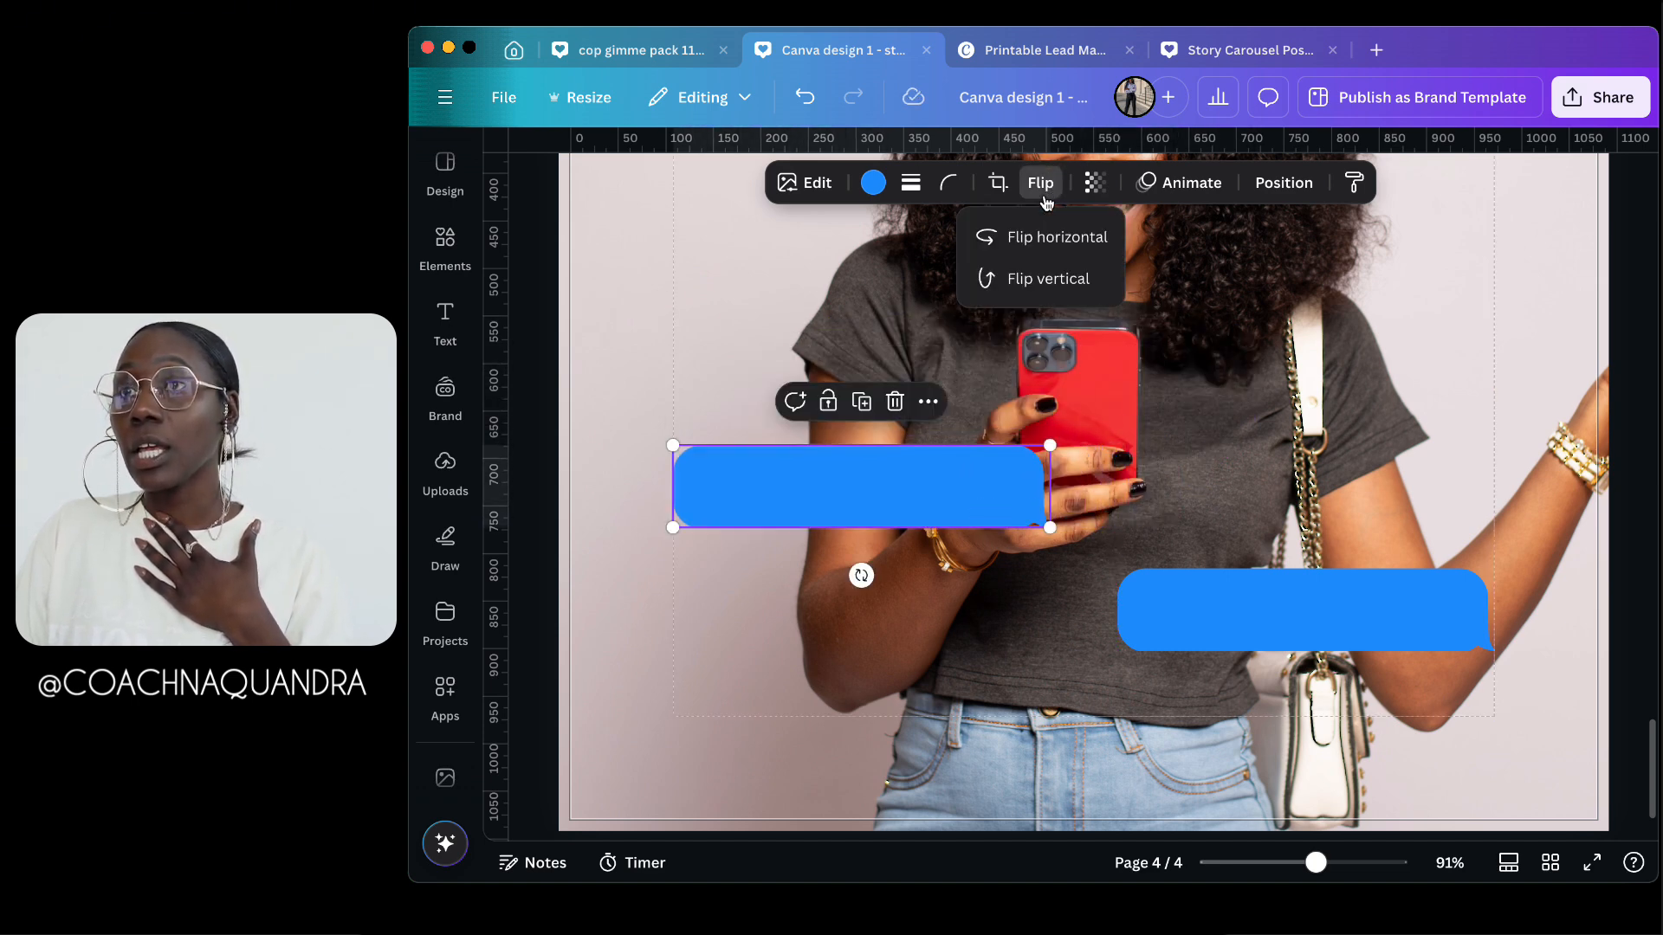
pyautogui.click(1049, 242)
pyautogui.click(892, 568)
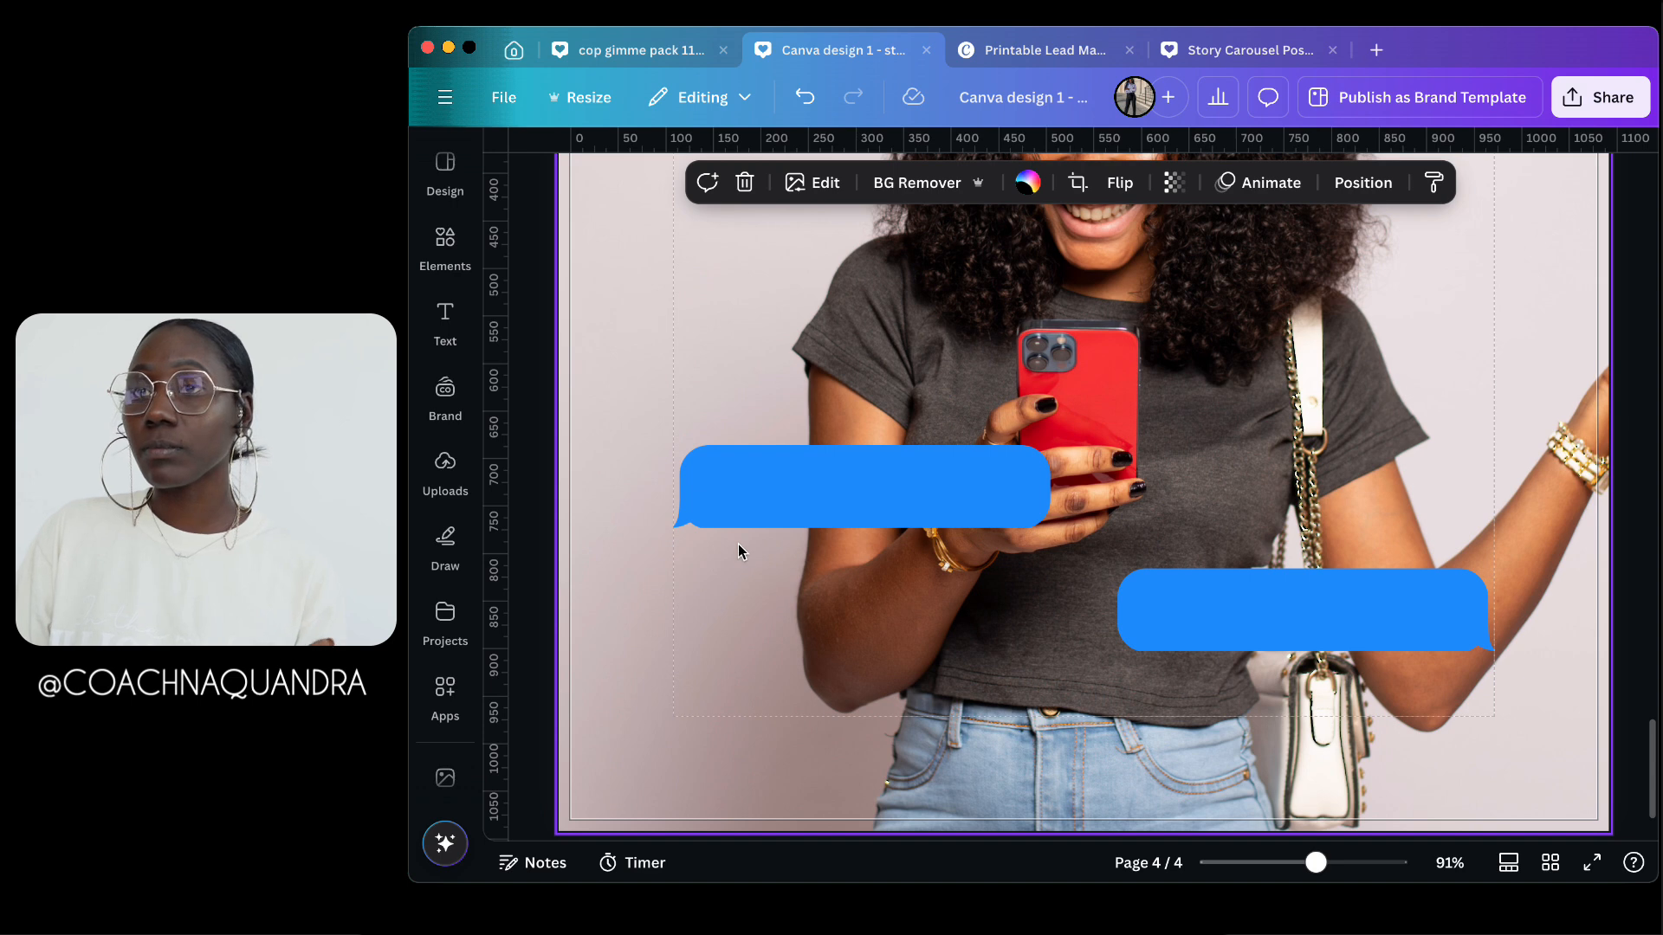
# Step: Move both blue bubbles a little lower on the photo, keeping them staggered against the margin guides
pyautogui.moveTo(1331, 648); pyautogui.dragTo(1337, 680)
pyautogui.click(938, 509)
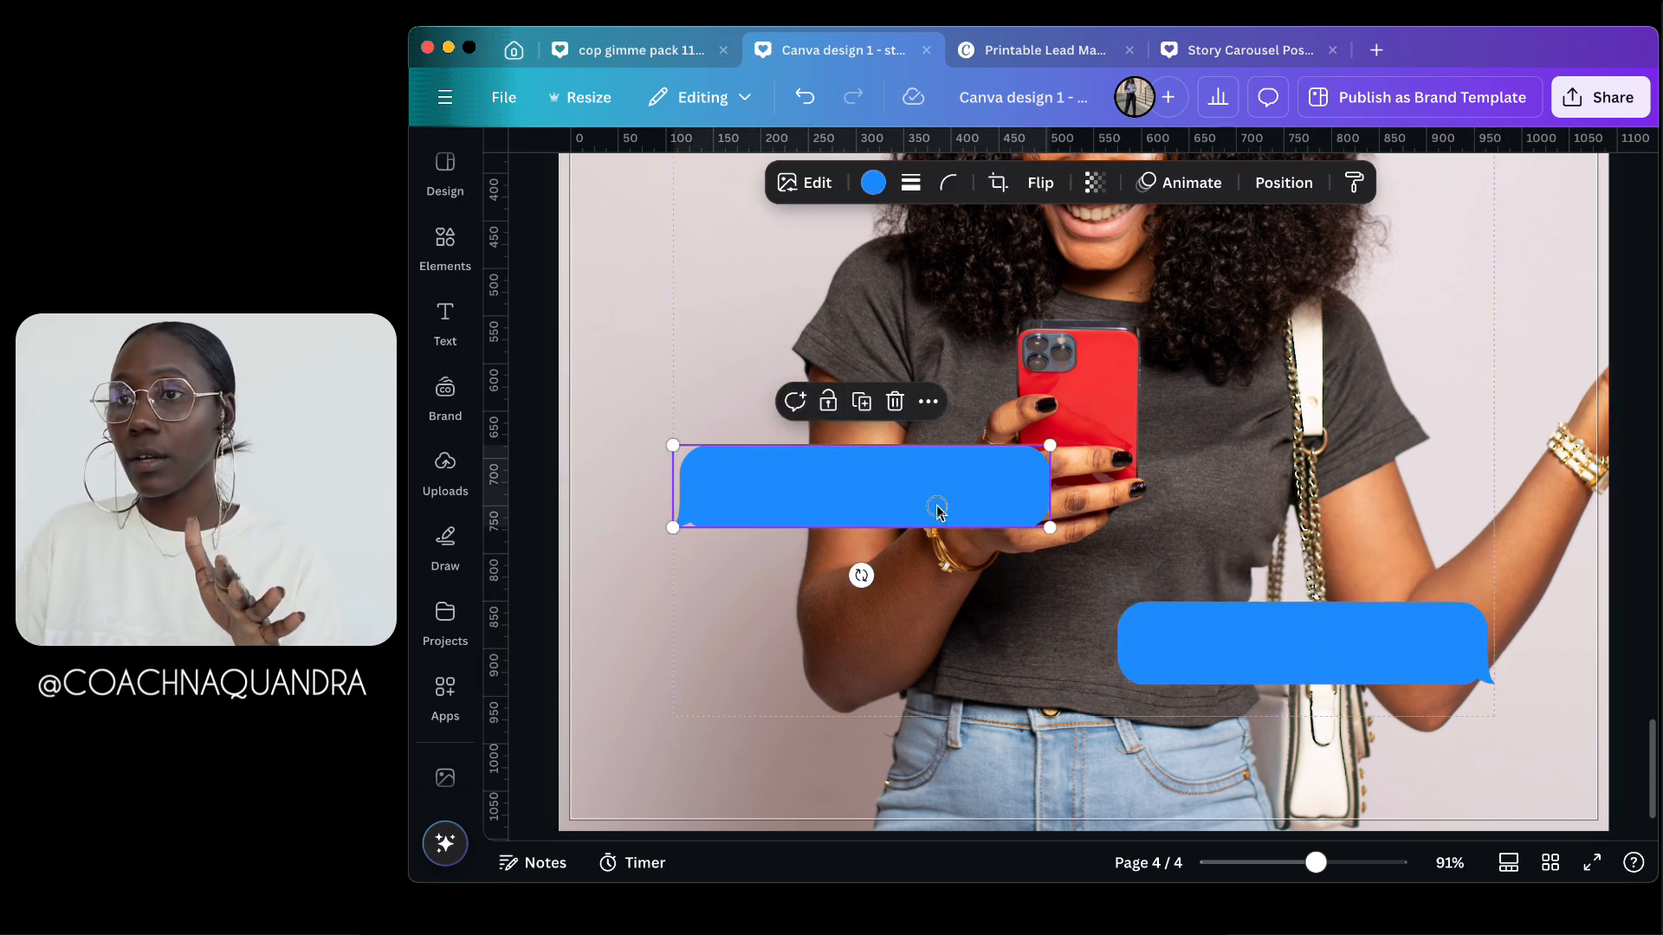
pyautogui.moveTo(938, 509); pyautogui.dragTo(938, 539)
pyautogui.click(1360, 652)
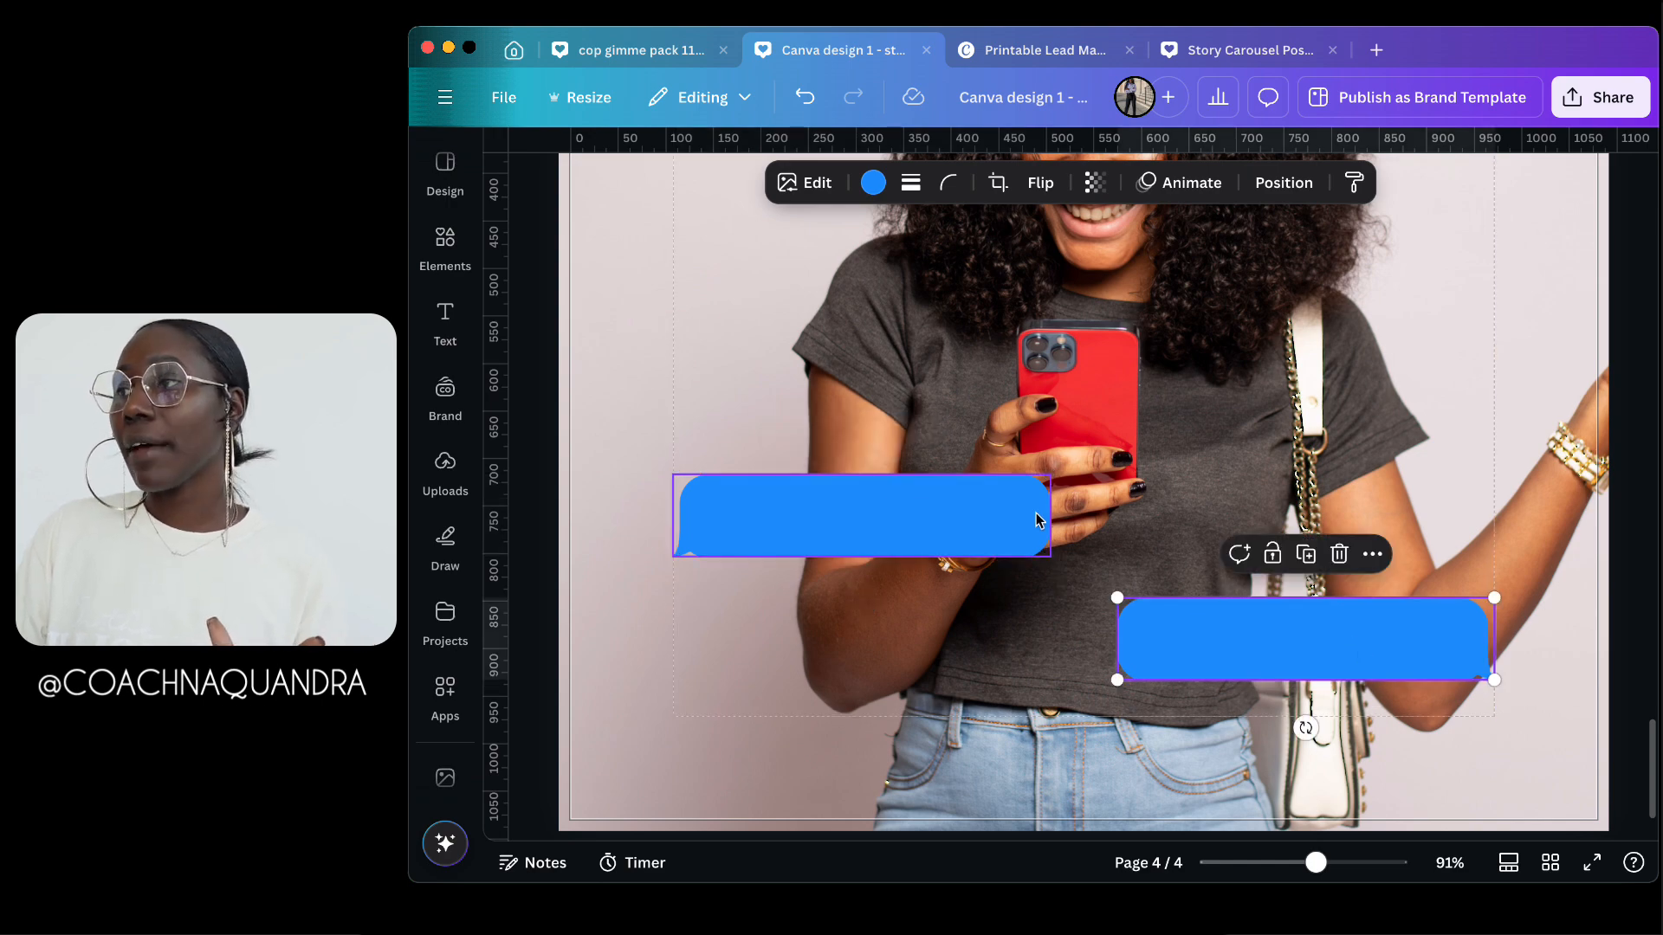
pyautogui.scroll(3, 1036, 514)
pyautogui.scroll(-4, 1036, 511)
pyautogui.click(824, 612)
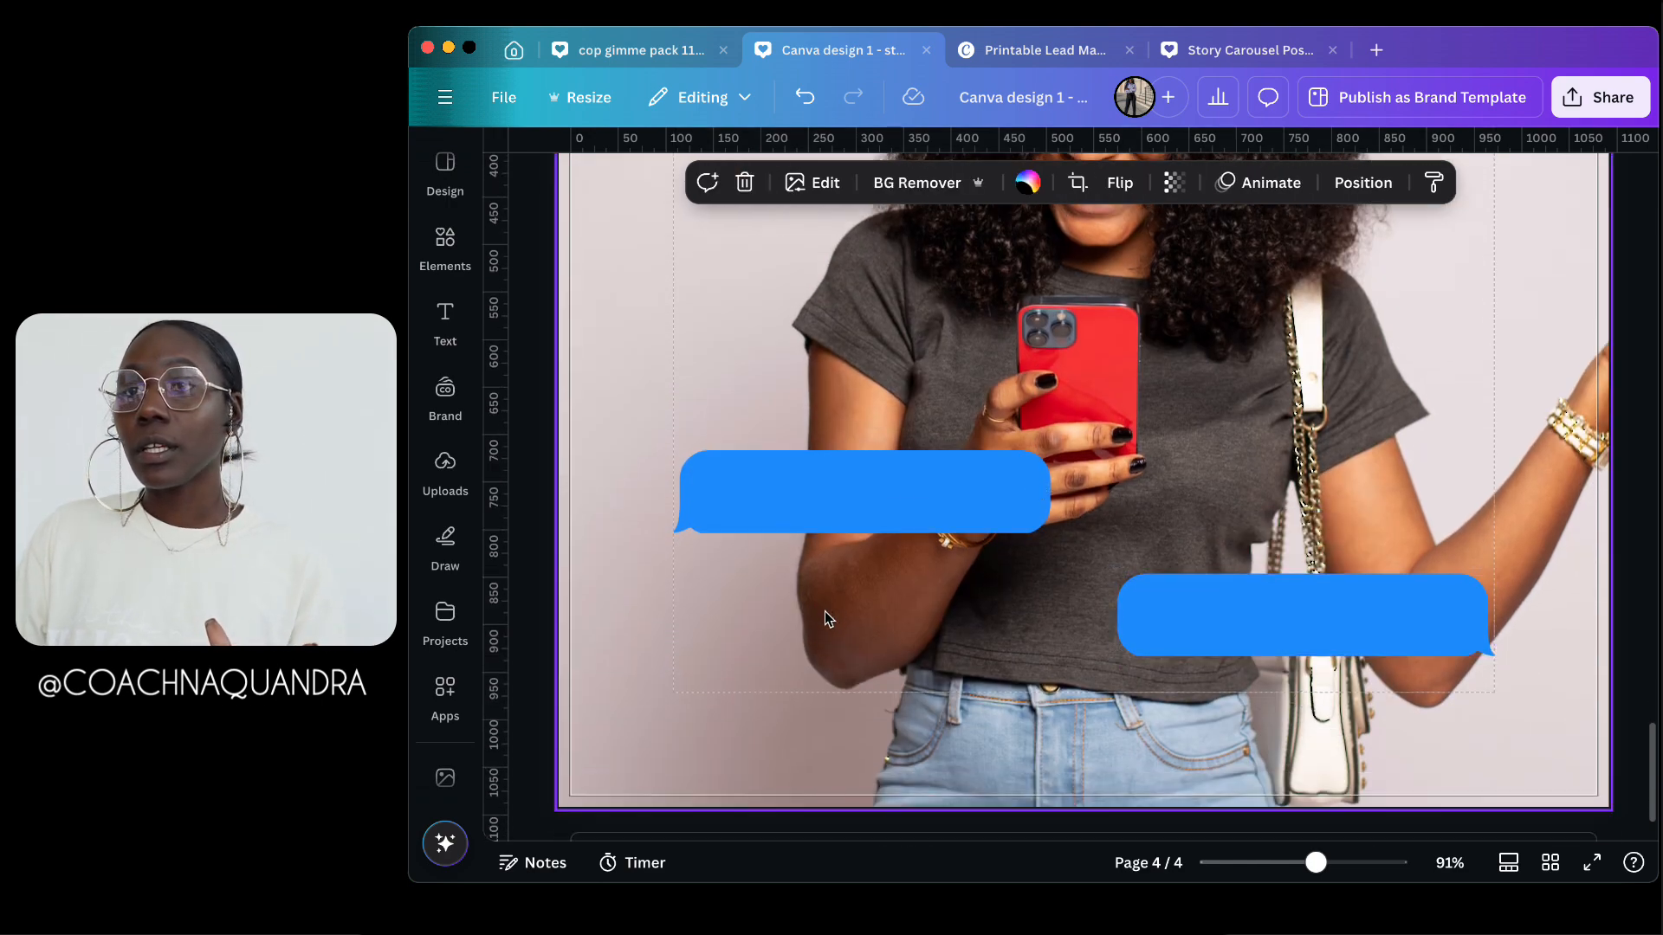
pyautogui.click(836, 529)
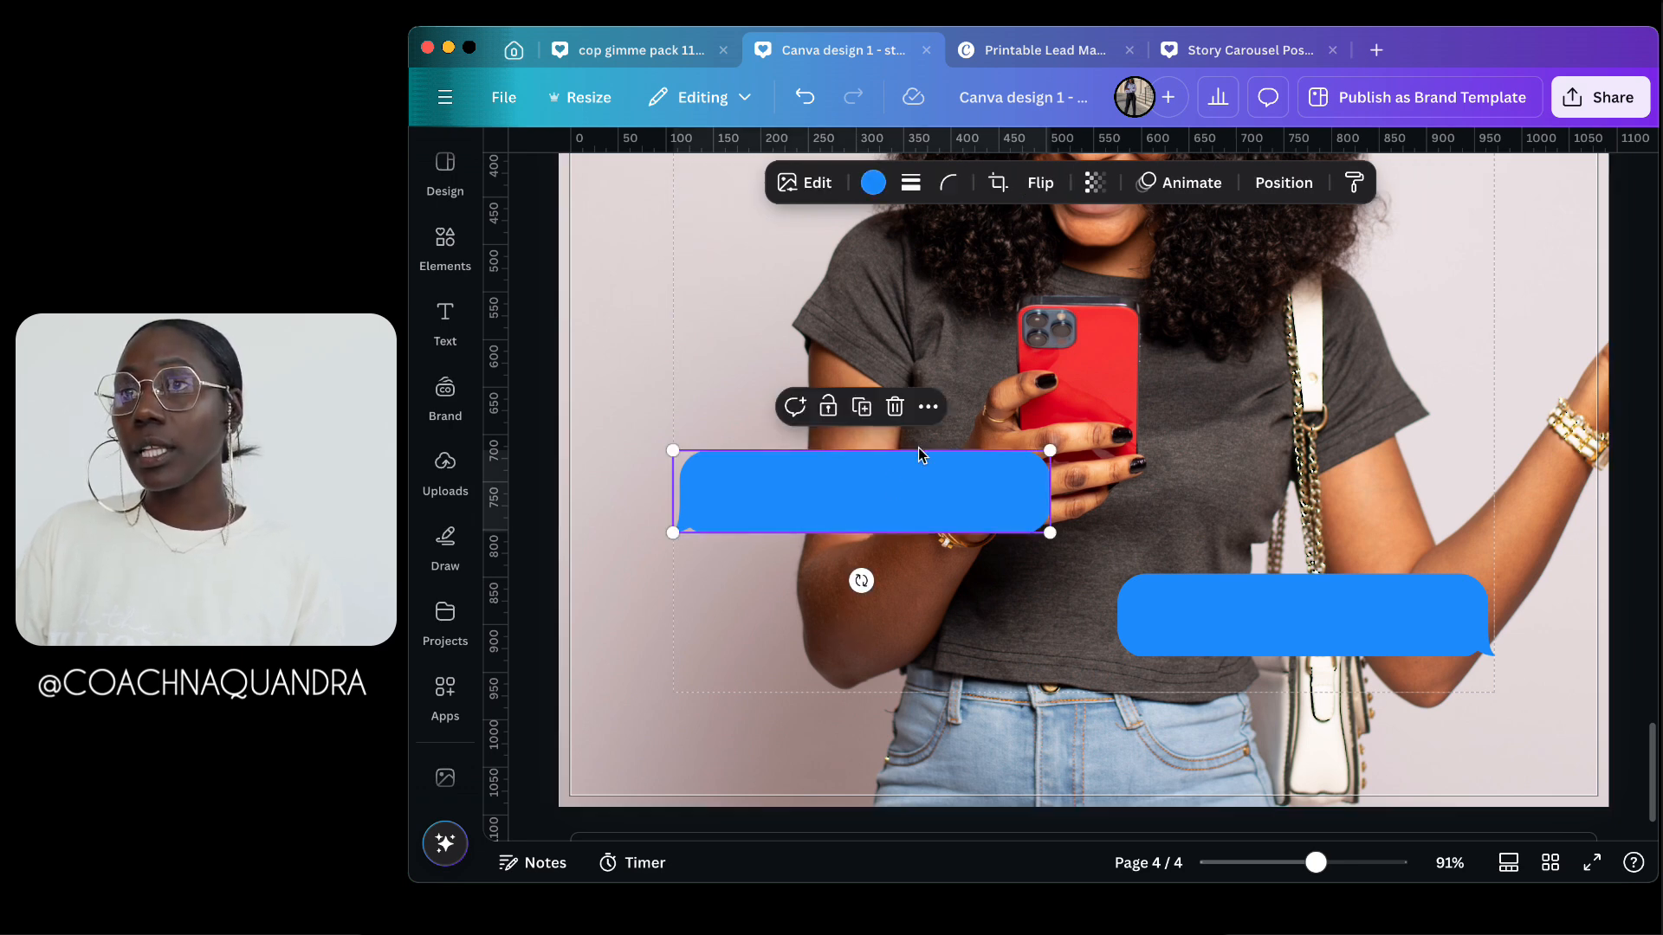
pyautogui.click(1048, 185)
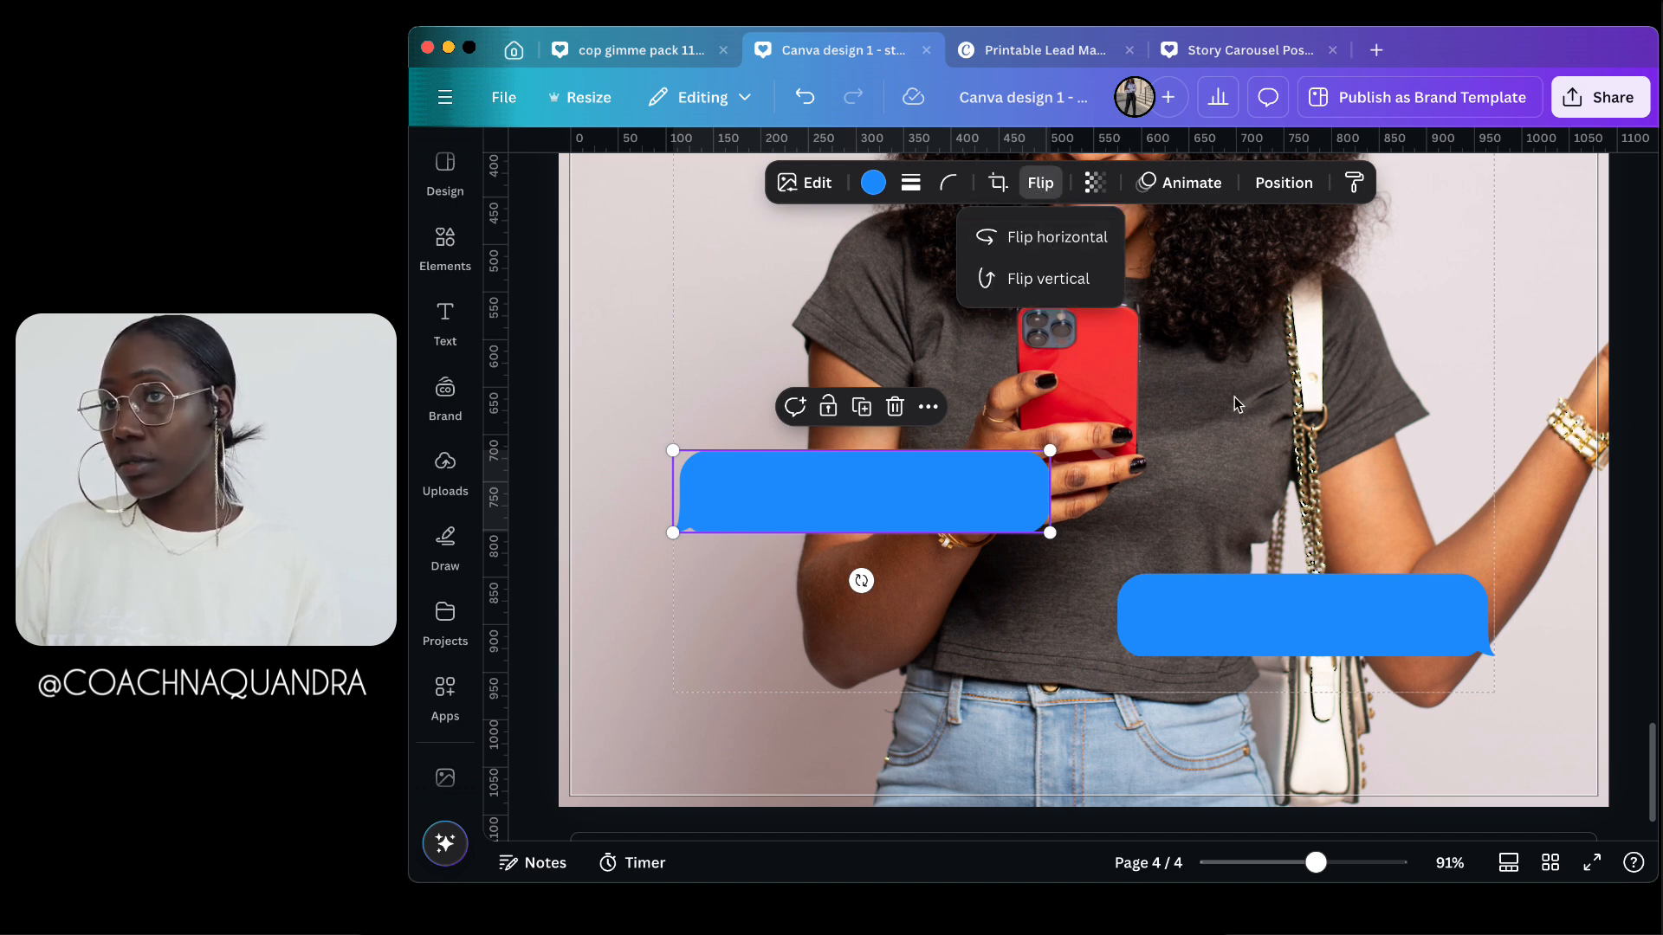
pyautogui.click(1108, 412)
pyautogui.click(1109, 412)
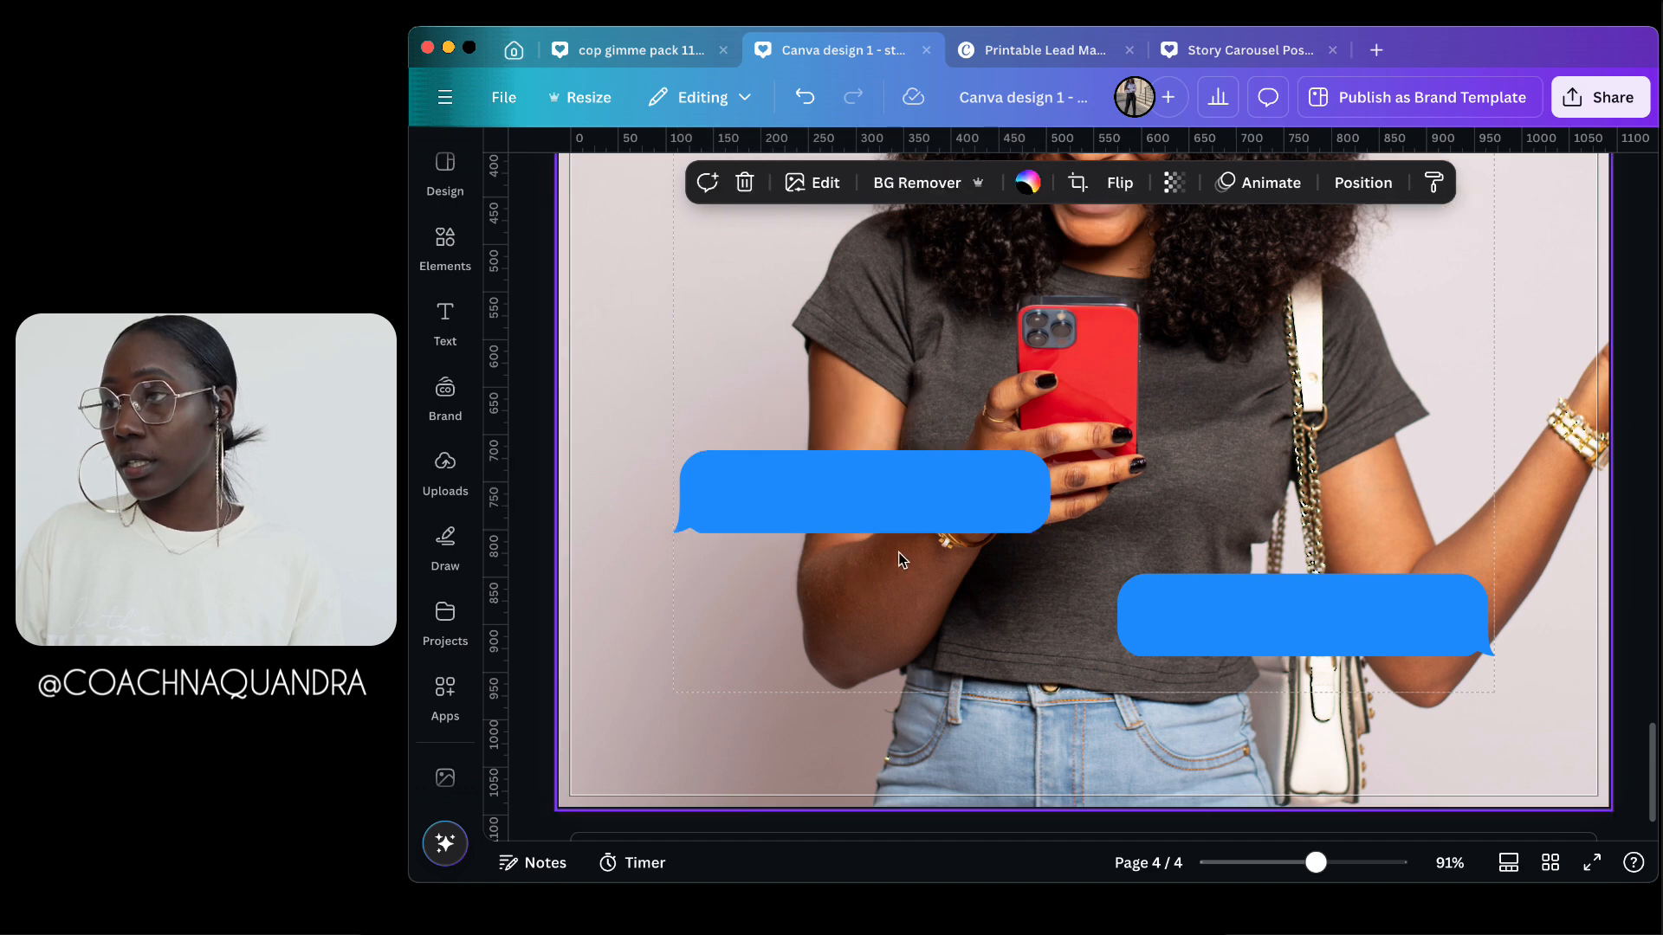
pyautogui.click(894, 528)
pyautogui.scroll(3, 1208, 418)
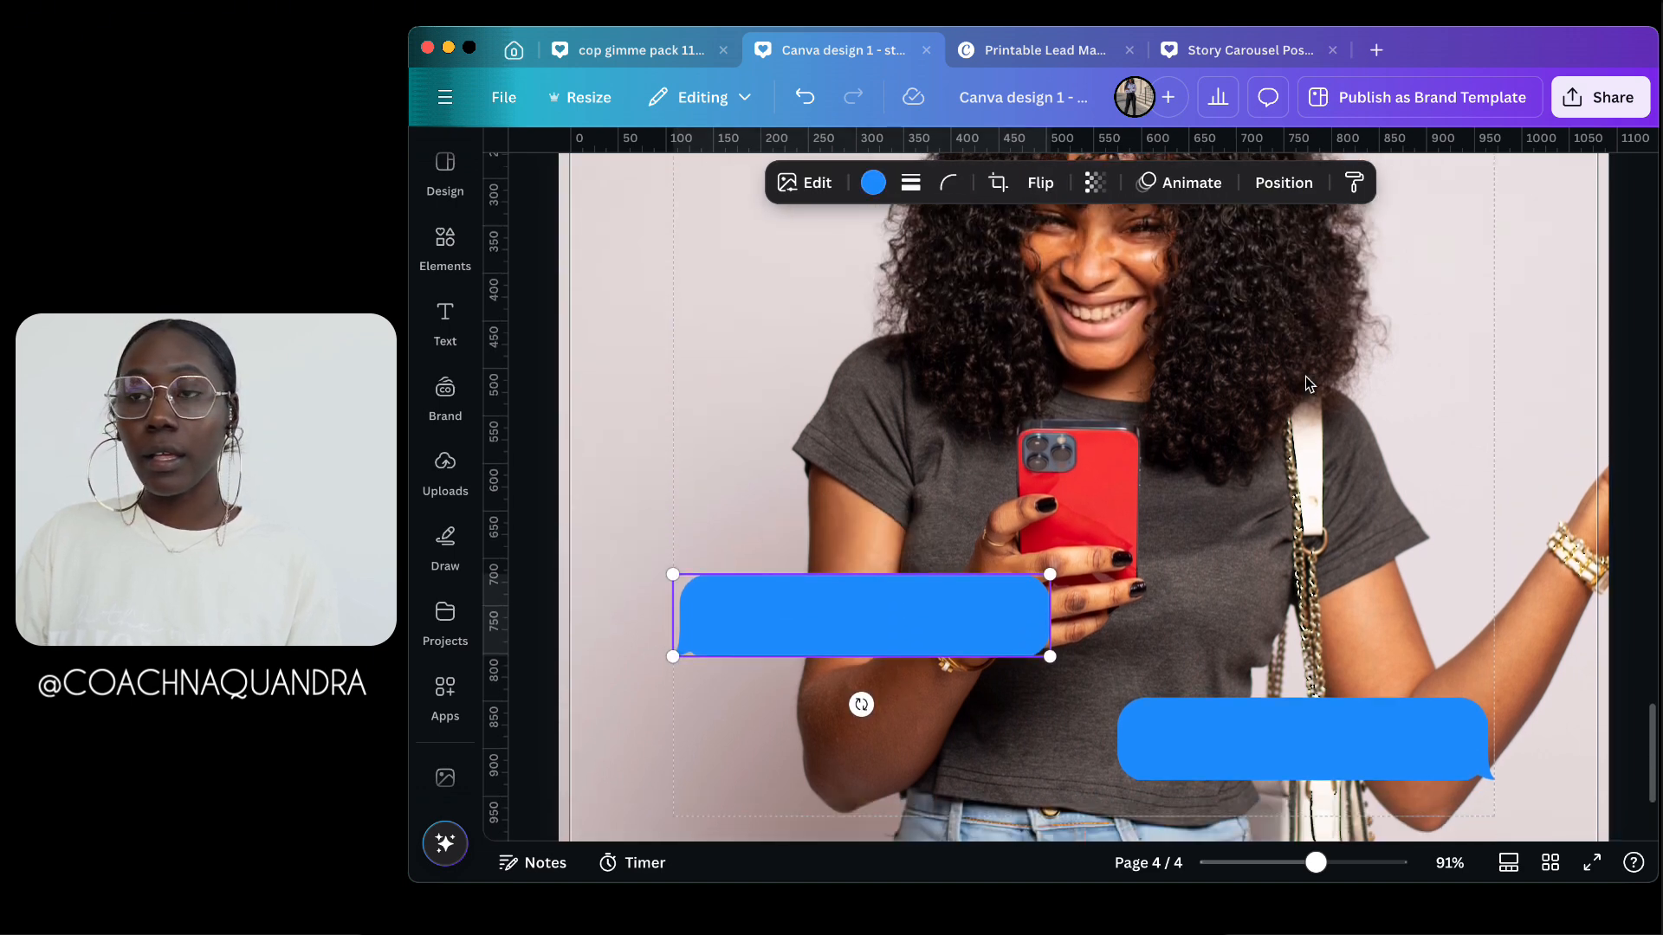
pyautogui.scroll(-2, 1306, 376)
pyautogui.click(1028, 622)
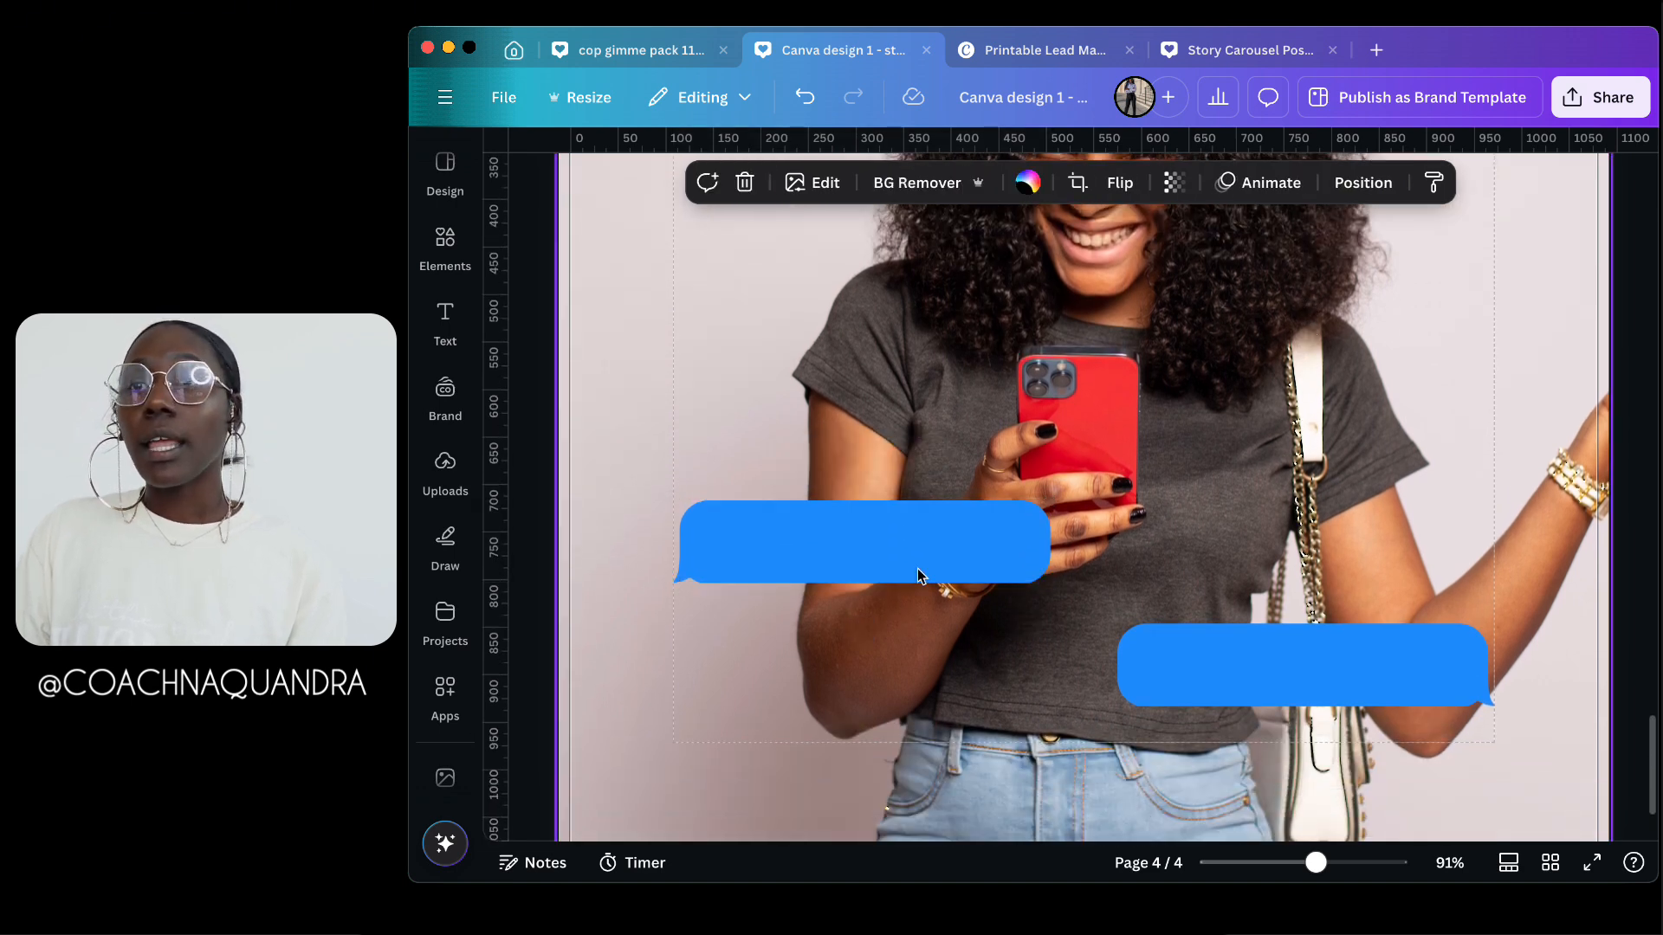
# Step: Search the elements for "circle", restrict the results to shapes, and add the circle shape to page 4
pyautogui.click(445, 243)
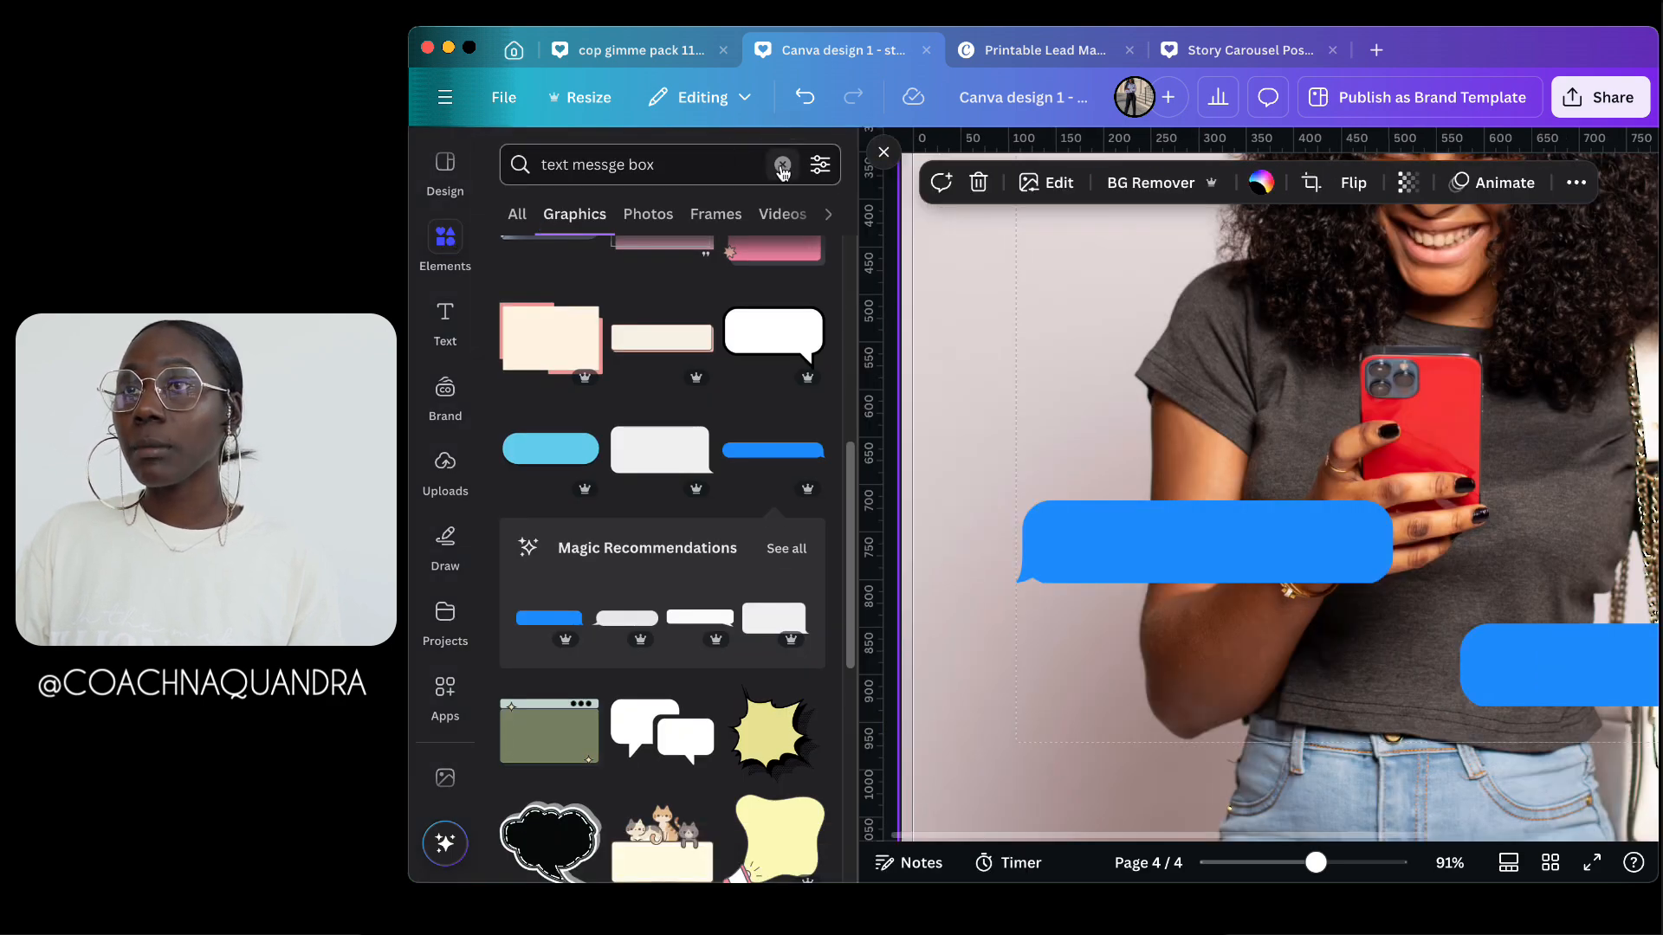
pyautogui.click(782, 167)
pyautogui.write('circle')
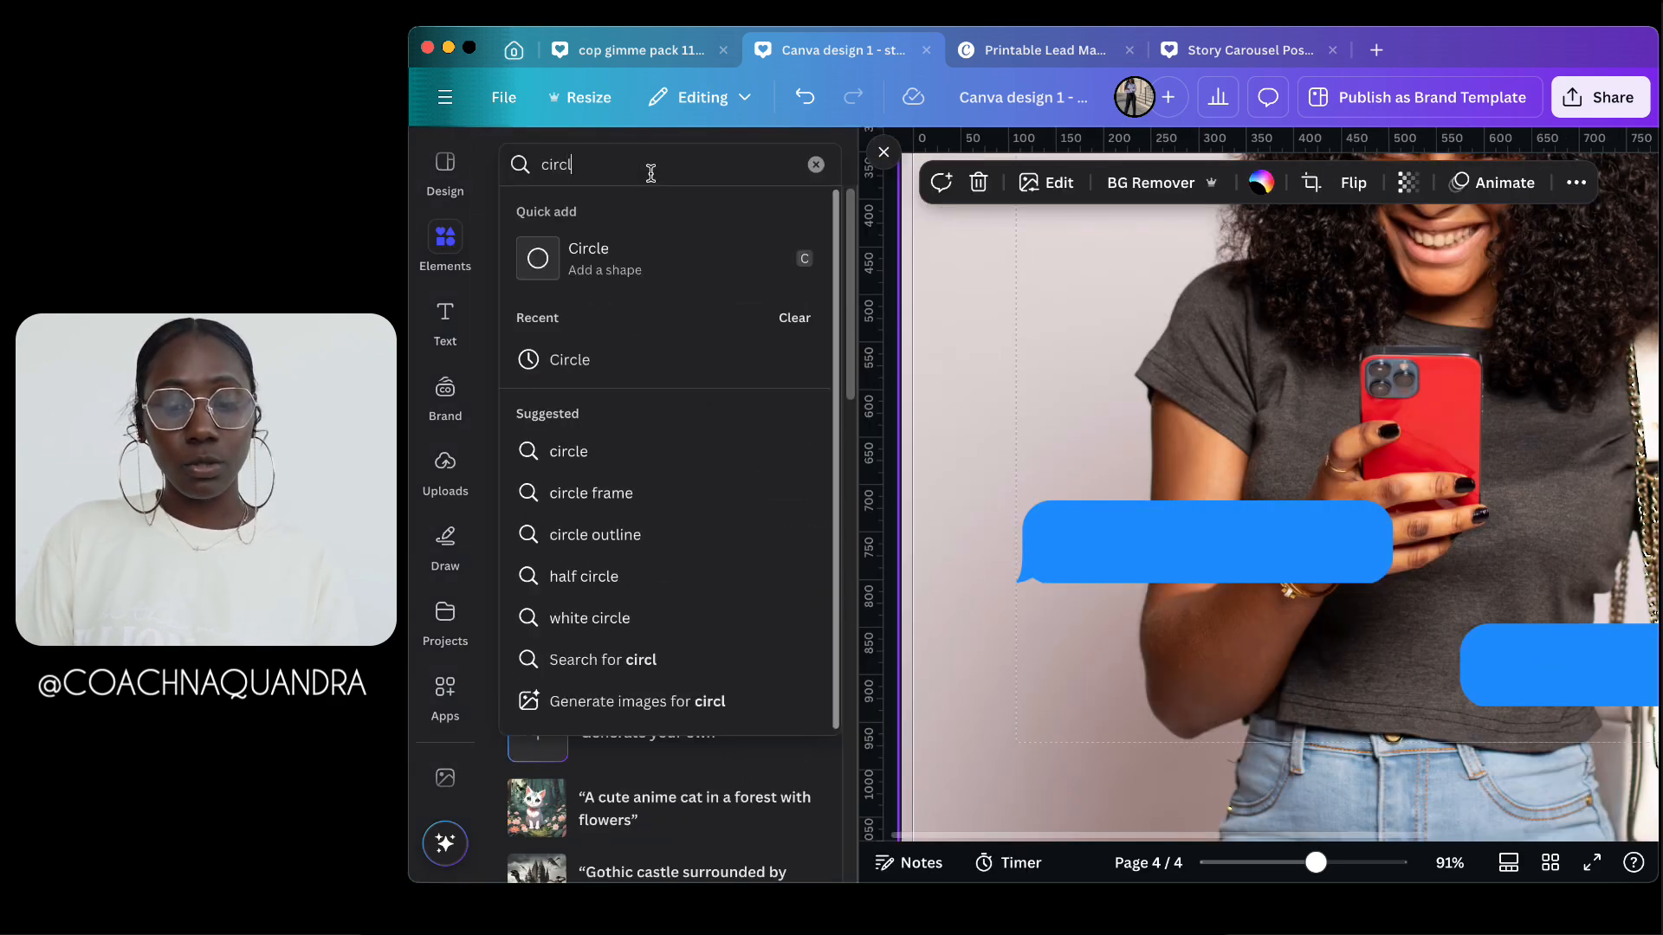
pyautogui.press('Return')
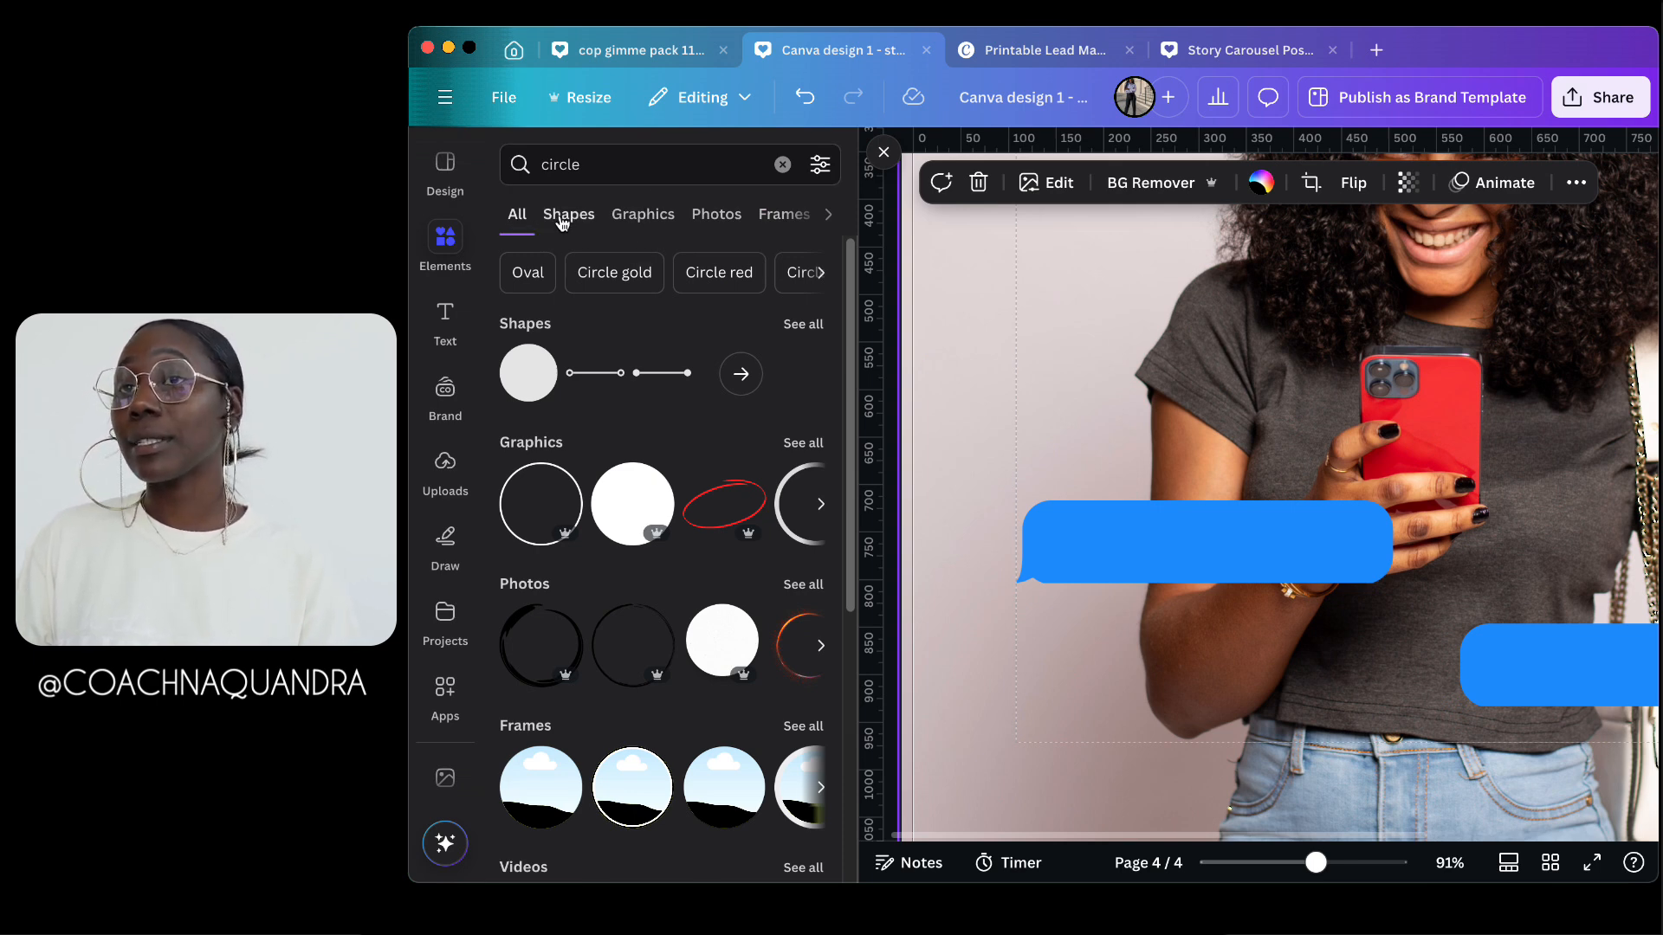
pyautogui.click(563, 216)
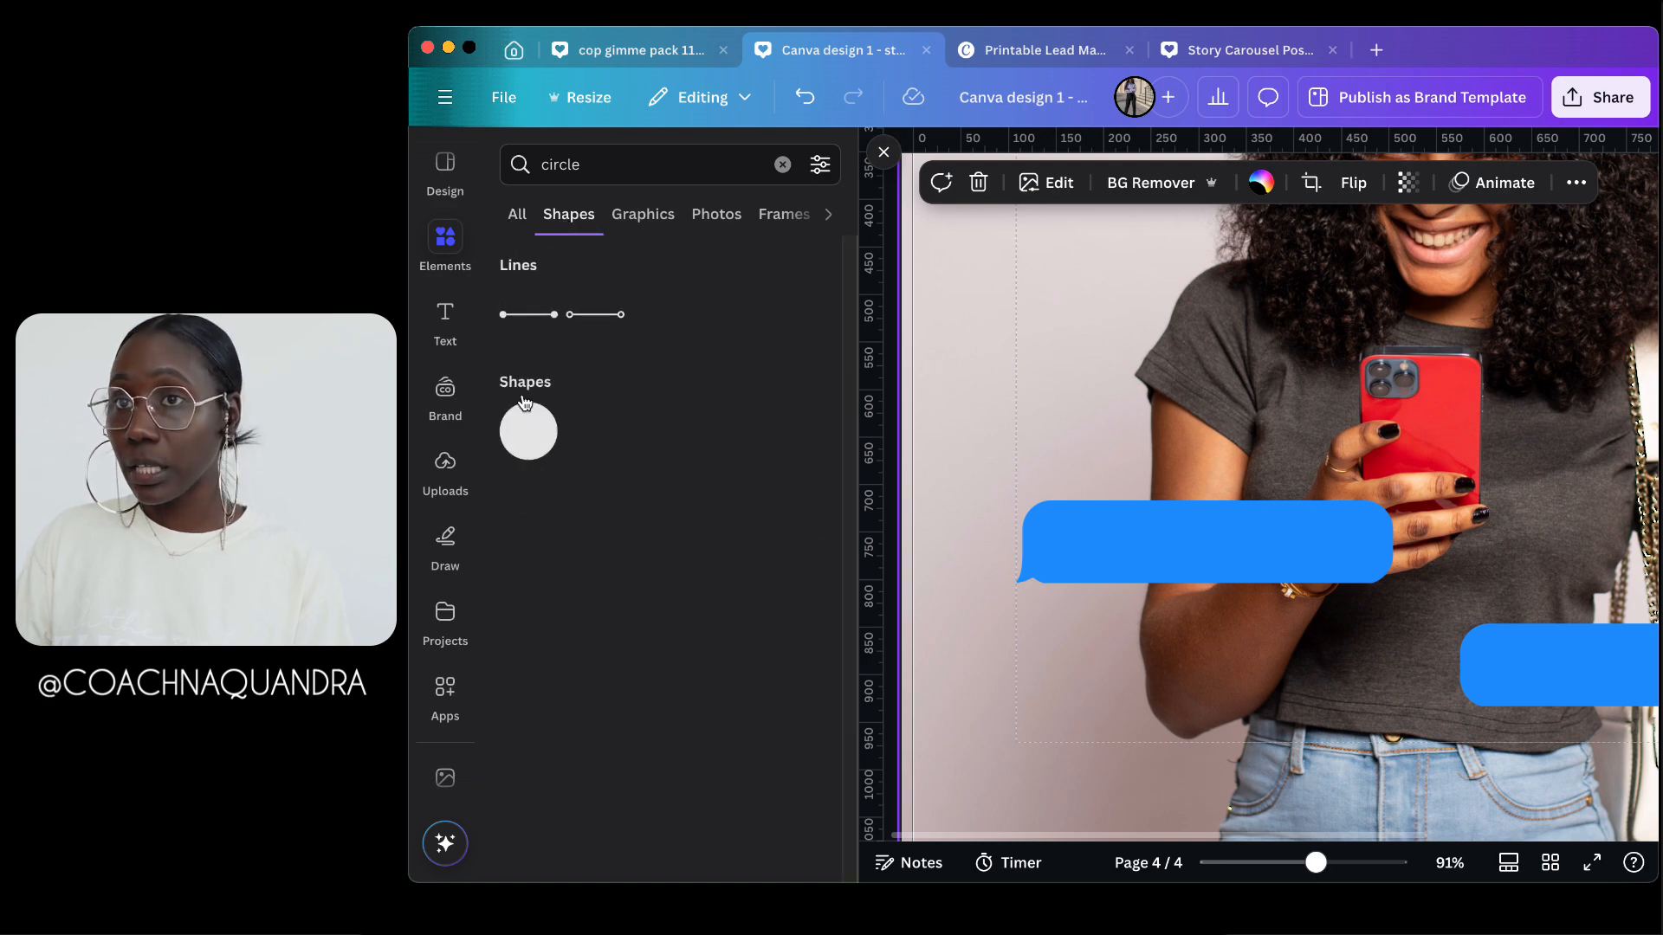
pyautogui.click(536, 448)
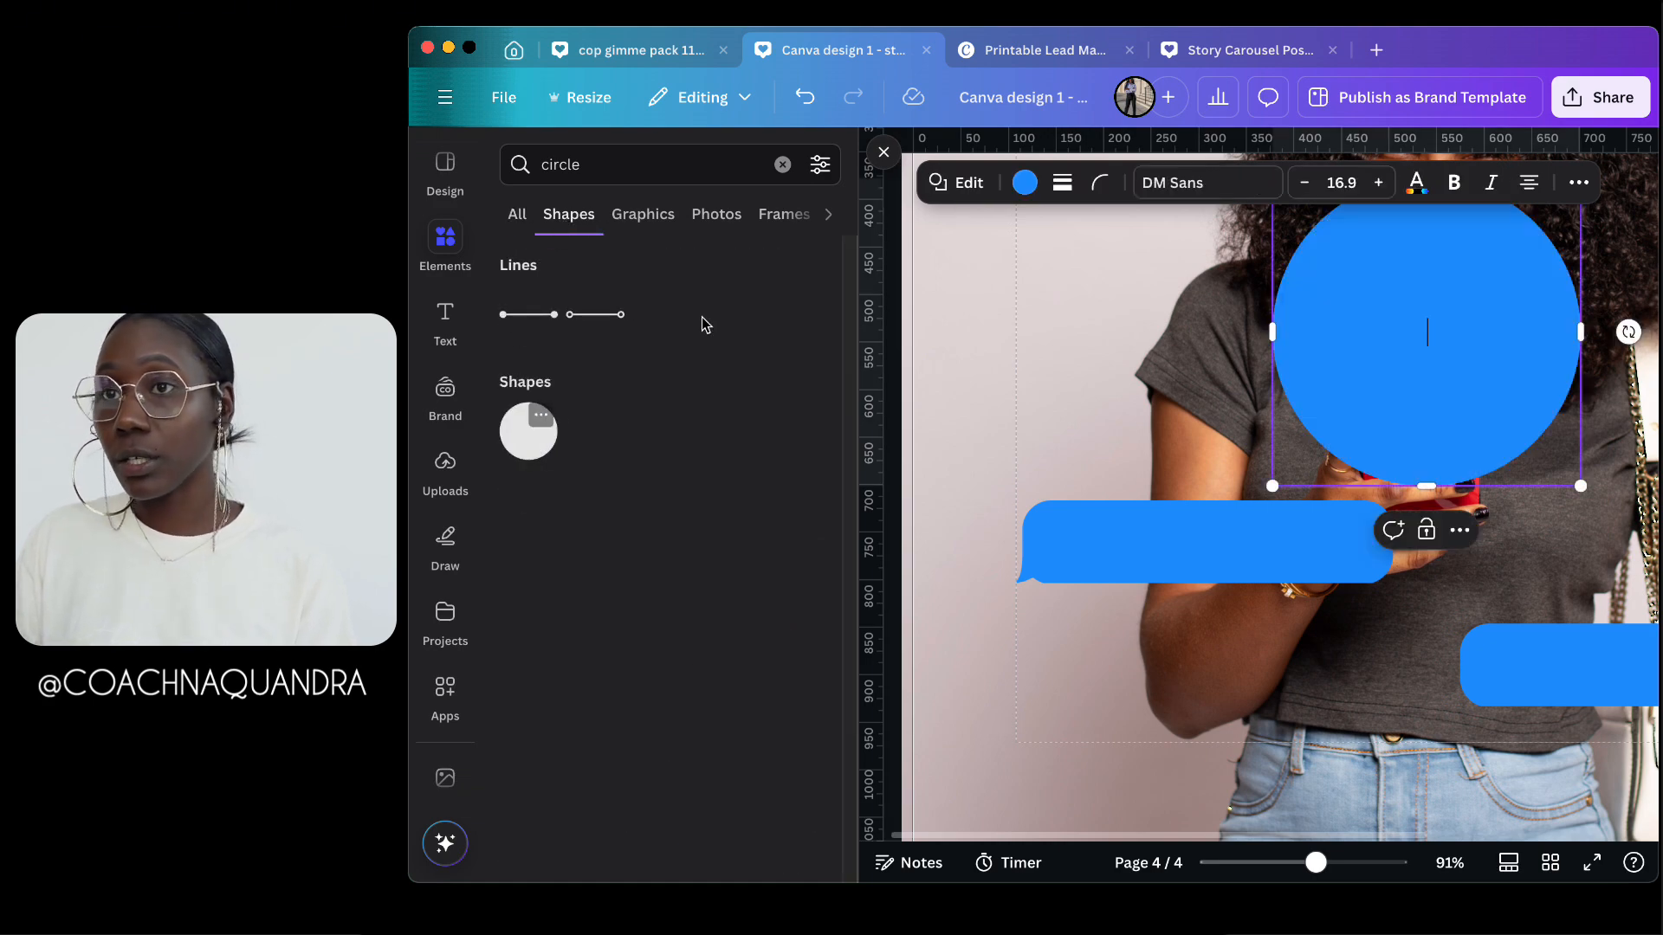
pyautogui.click(883, 153)
# Step: Shrink the blue circle to a small dot and place it just outside the left bubble's tail
pyautogui.scroll(-2, 1039, 330)
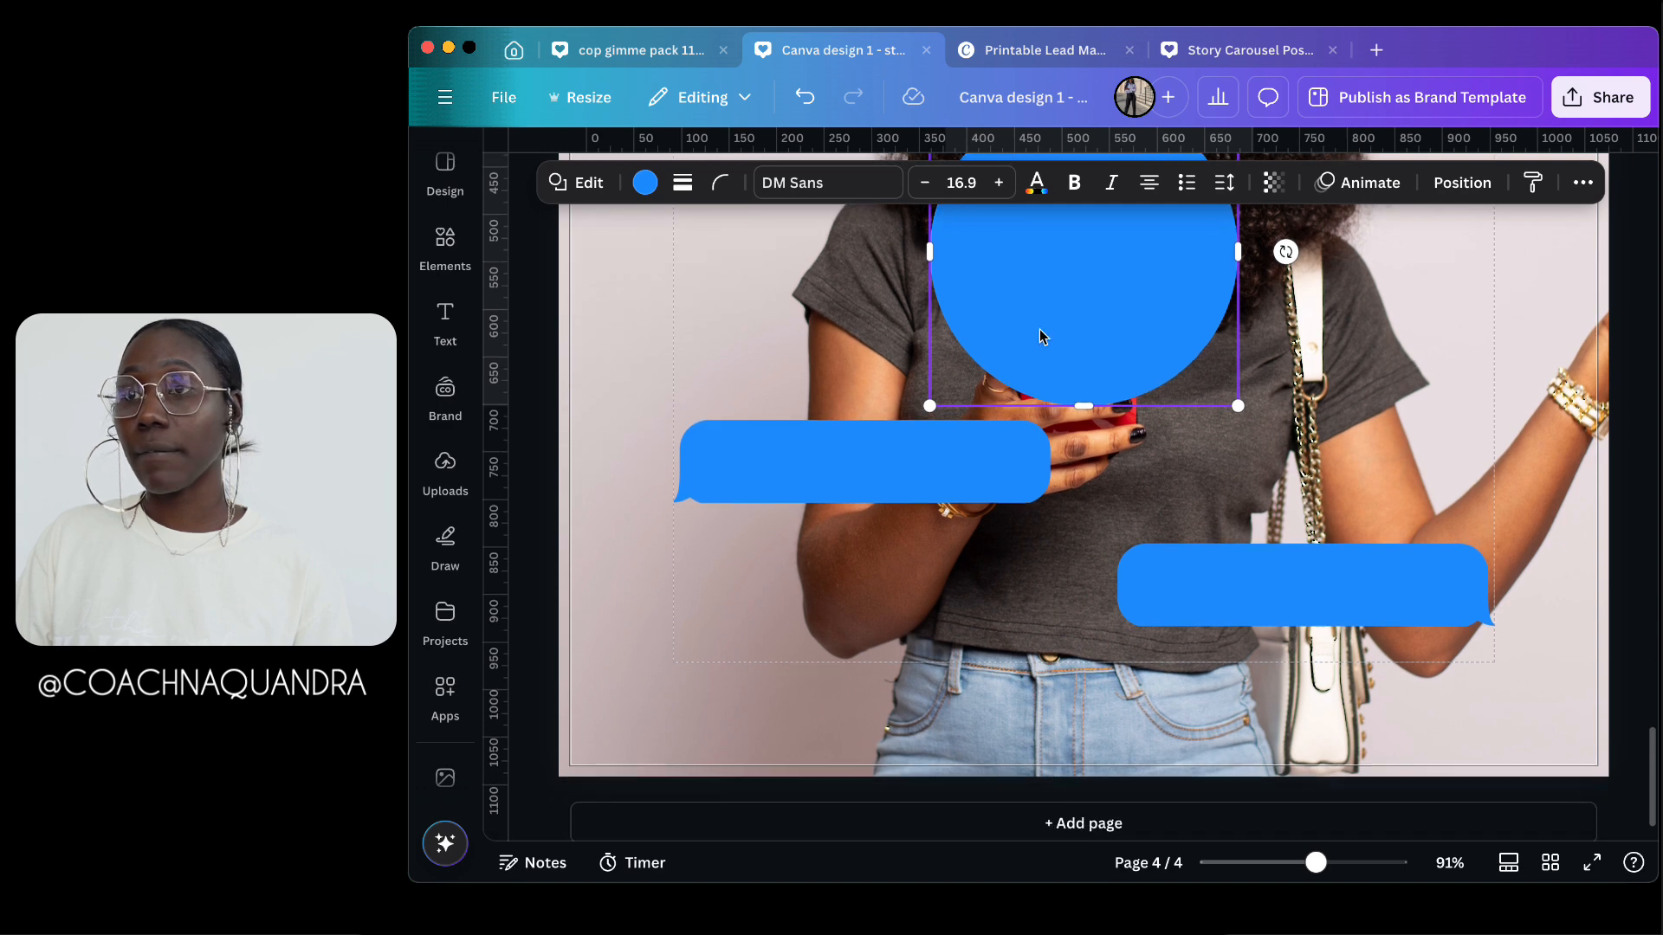
pyautogui.scroll(3, 1039, 329)
pyautogui.click(1301, 386)
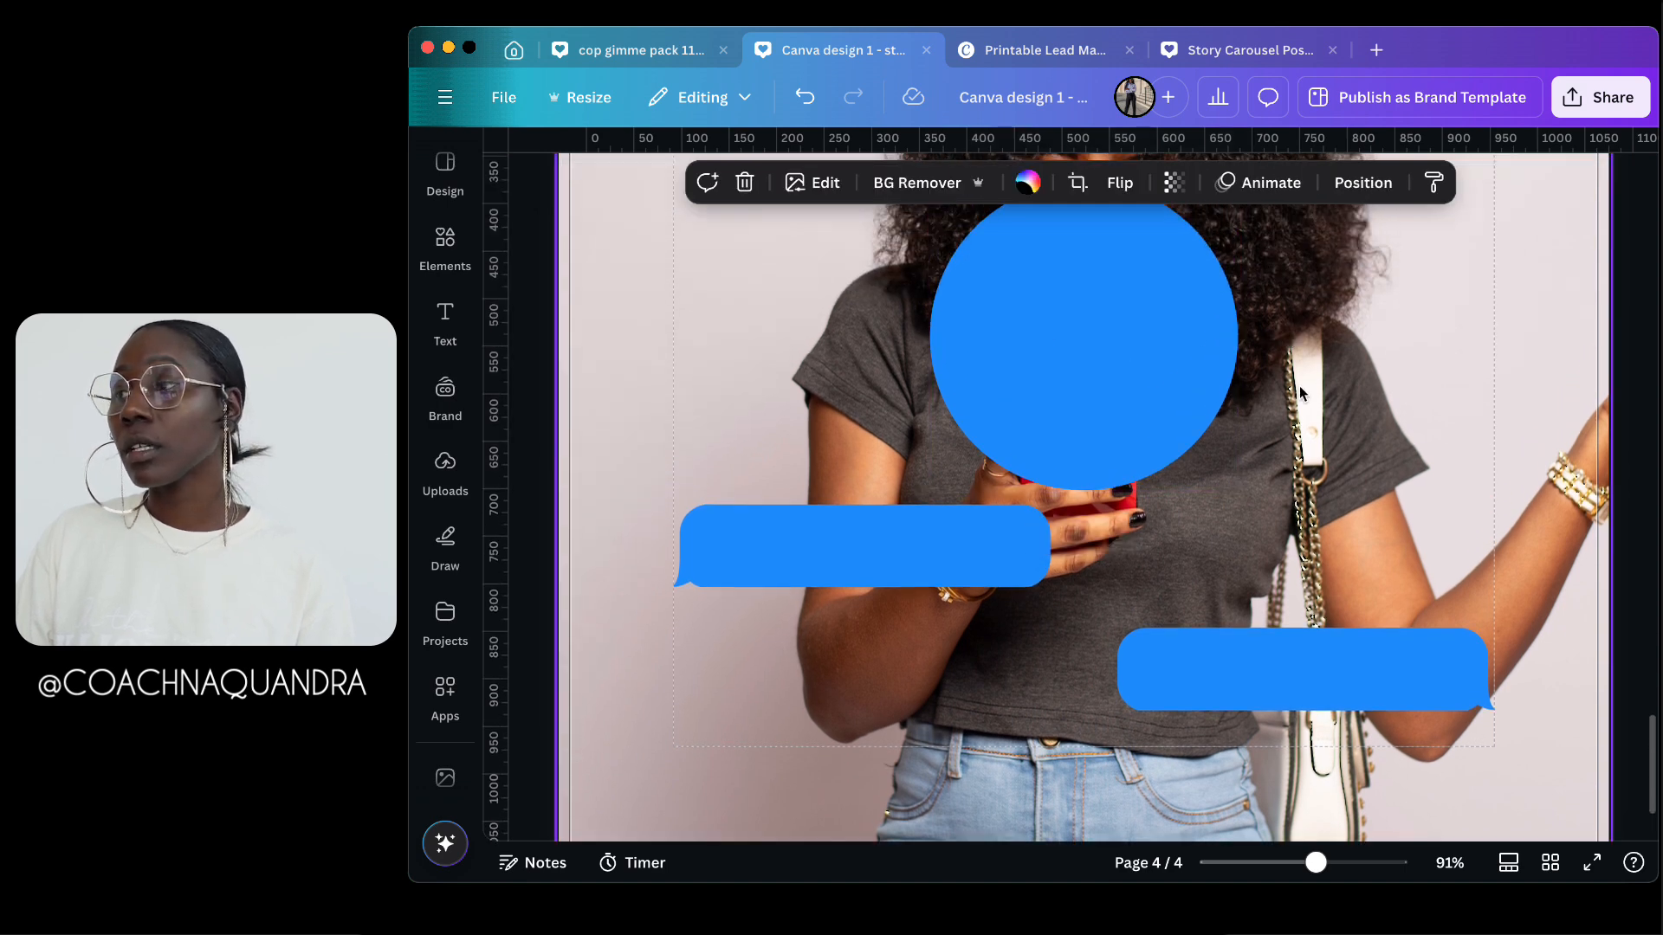
pyautogui.click(1108, 368)
pyautogui.moveTo(1105, 366); pyautogui.dragTo(953, 399)
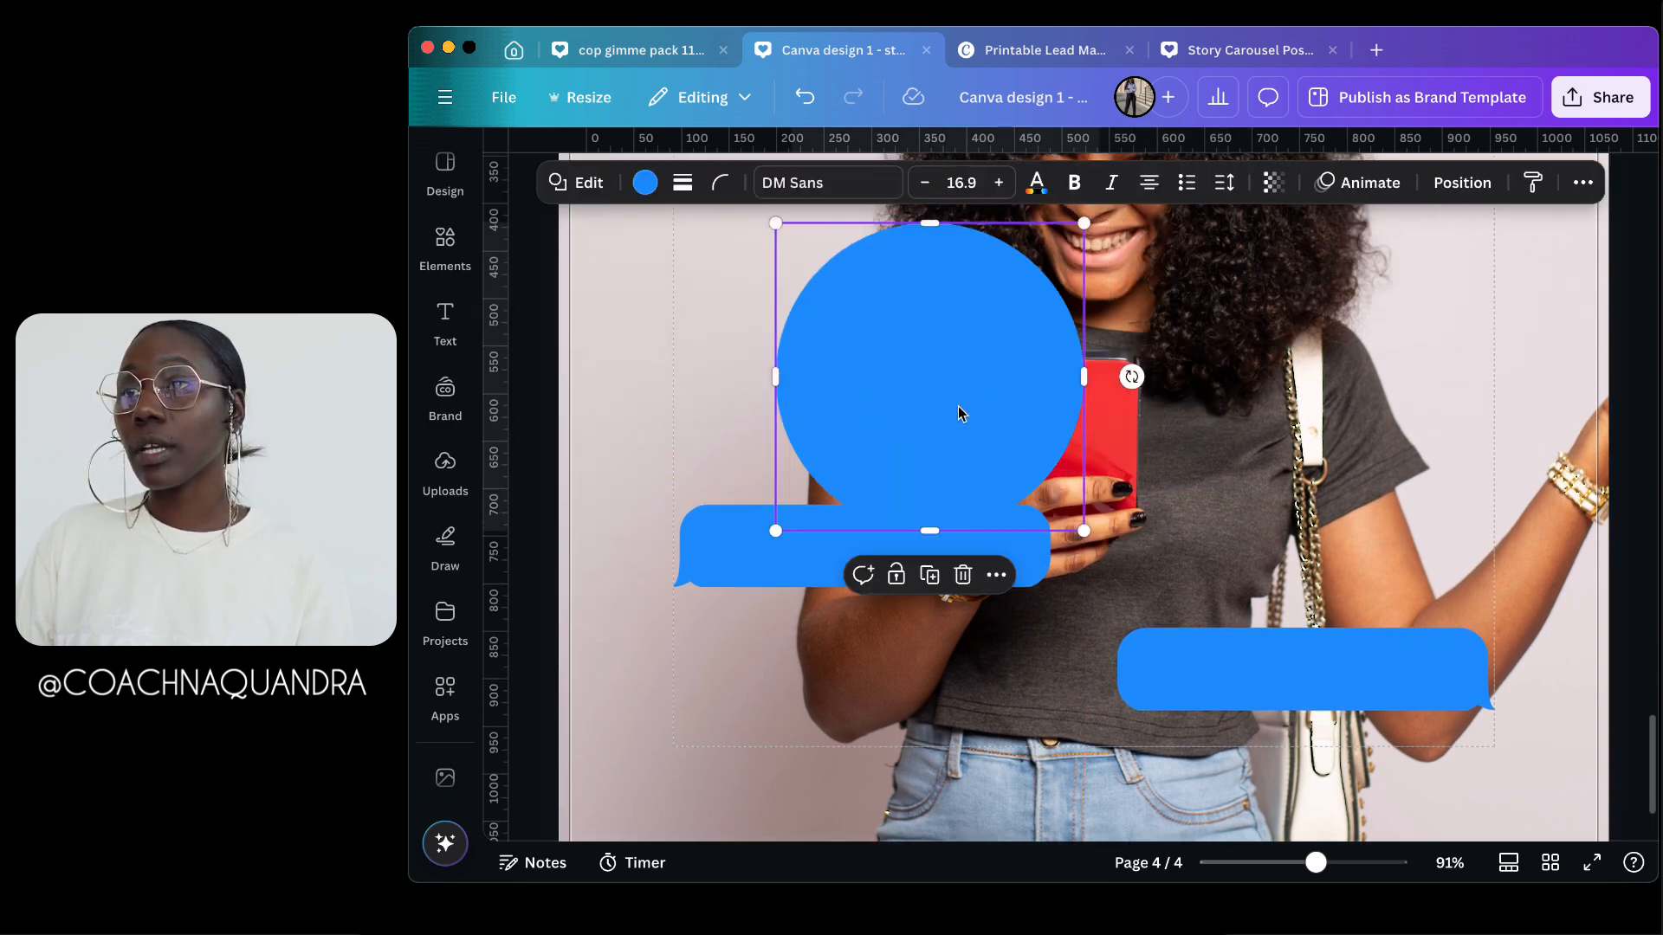
pyautogui.moveTo(1083, 222); pyautogui.dragTo(649, 595)
pyautogui.click(665, 605)
pyautogui.click(646, 589)
pyautogui.click(703, 627)
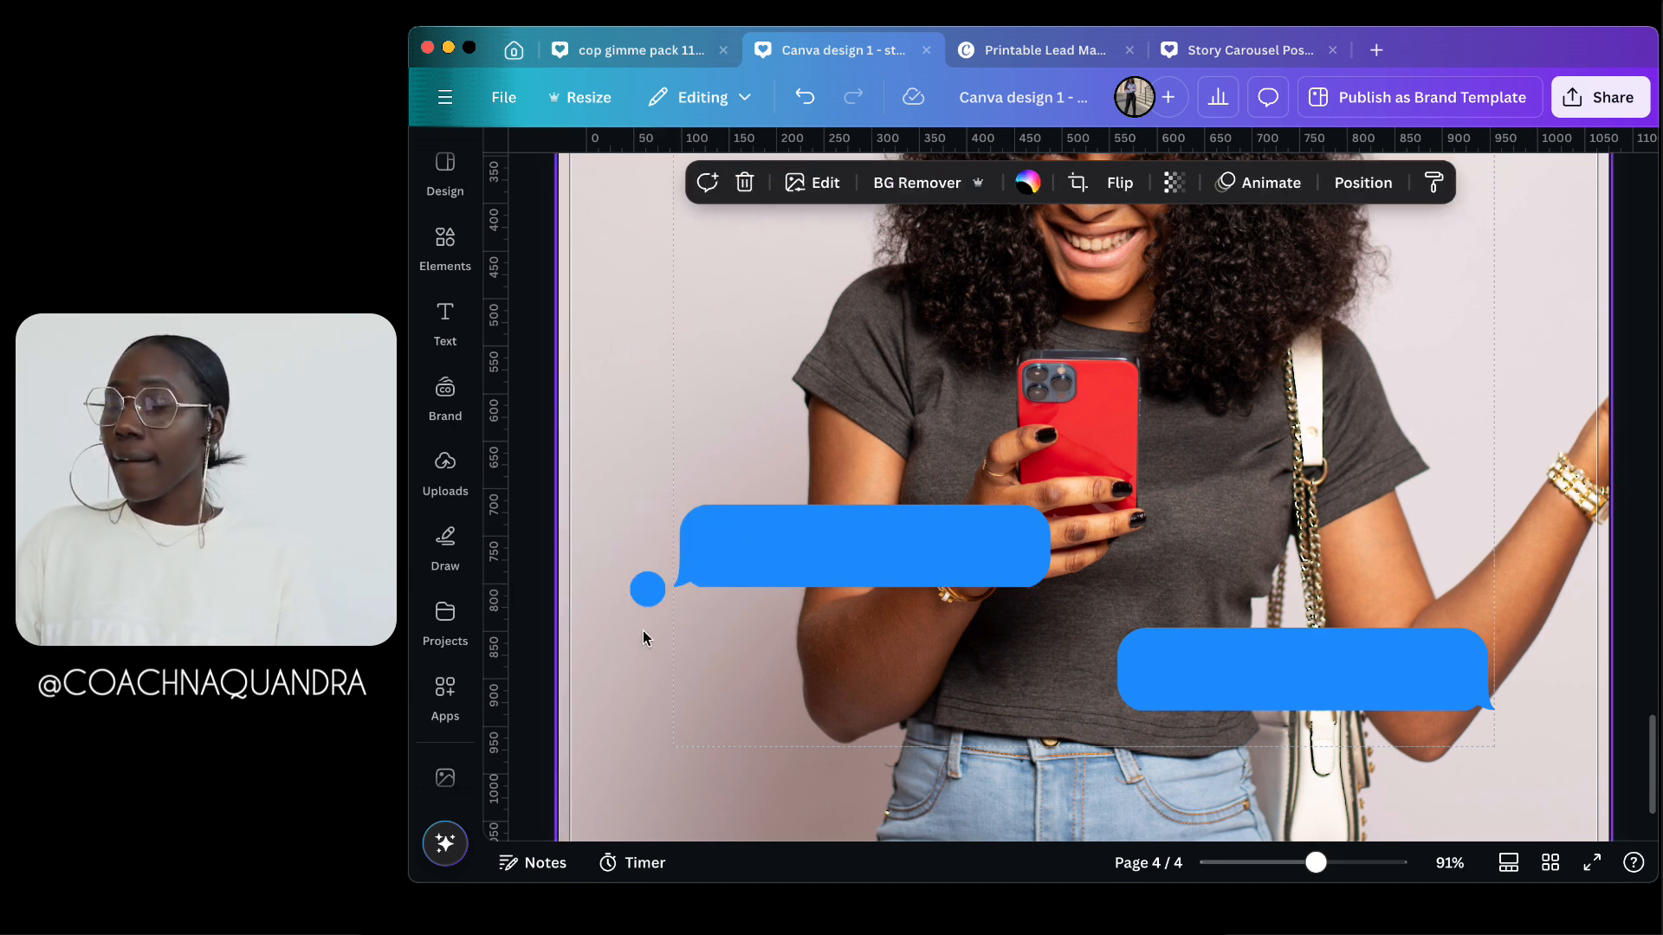
pyautogui.click(645, 597)
pyautogui.moveTo(647, 597); pyautogui.dragTo(653, 596)
pyautogui.click(864, 585)
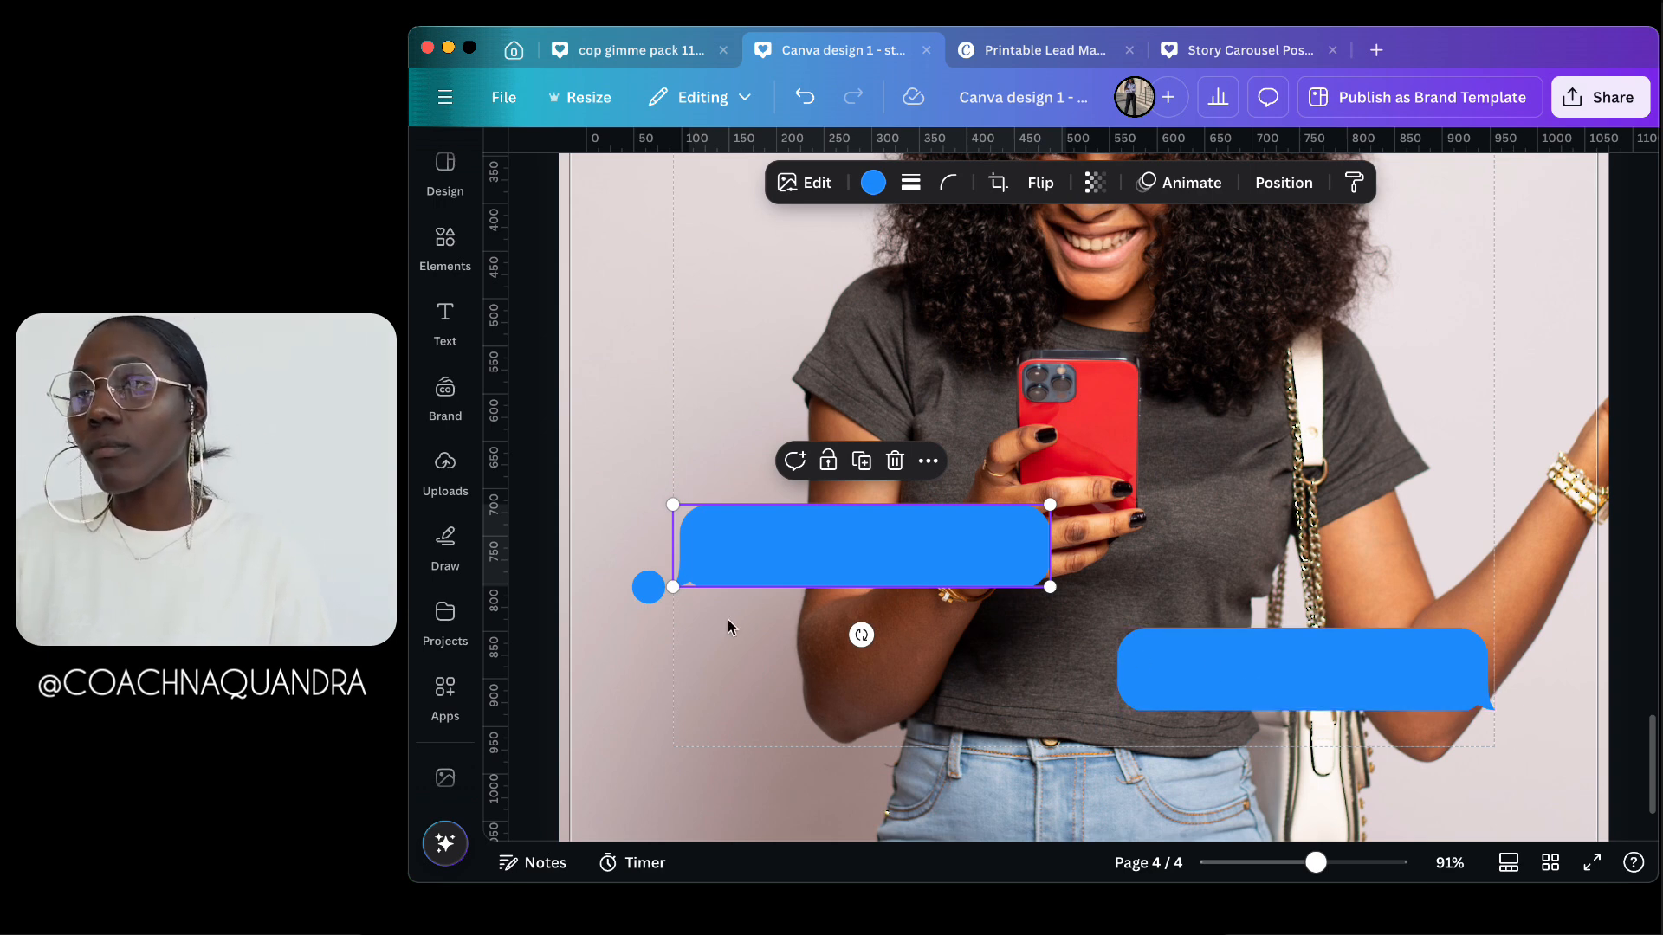
# Step: Recolor the left chat bubble on page 4 dark gray using the document colors
pyautogui.click(656, 596)
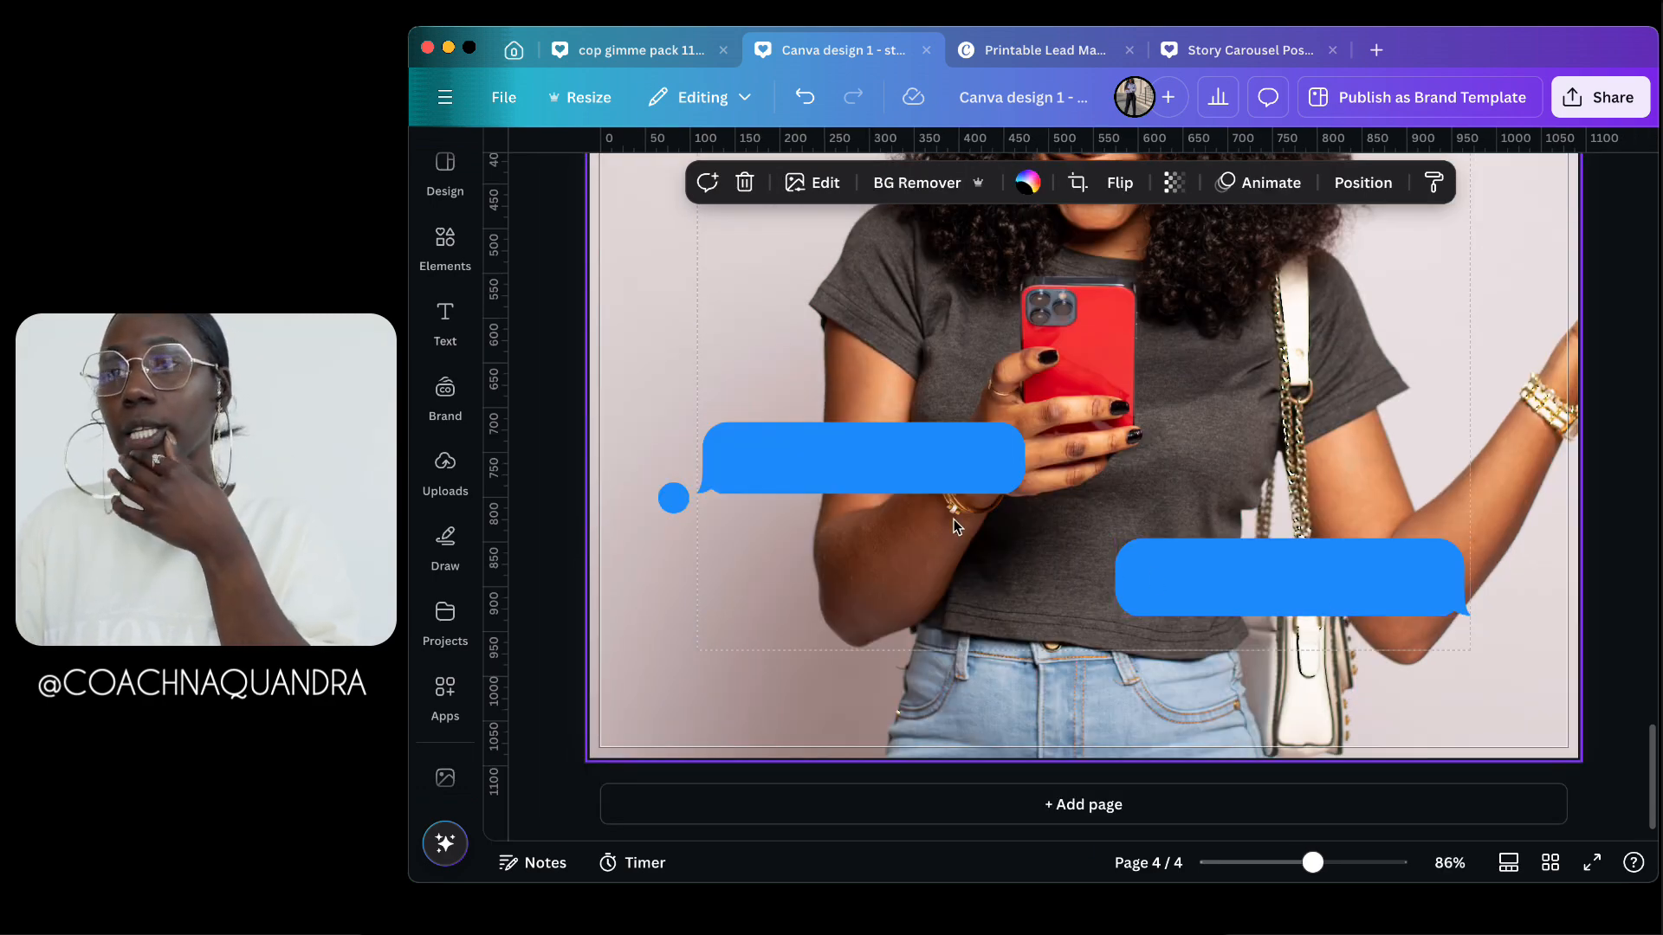
pyautogui.click(853, 479)
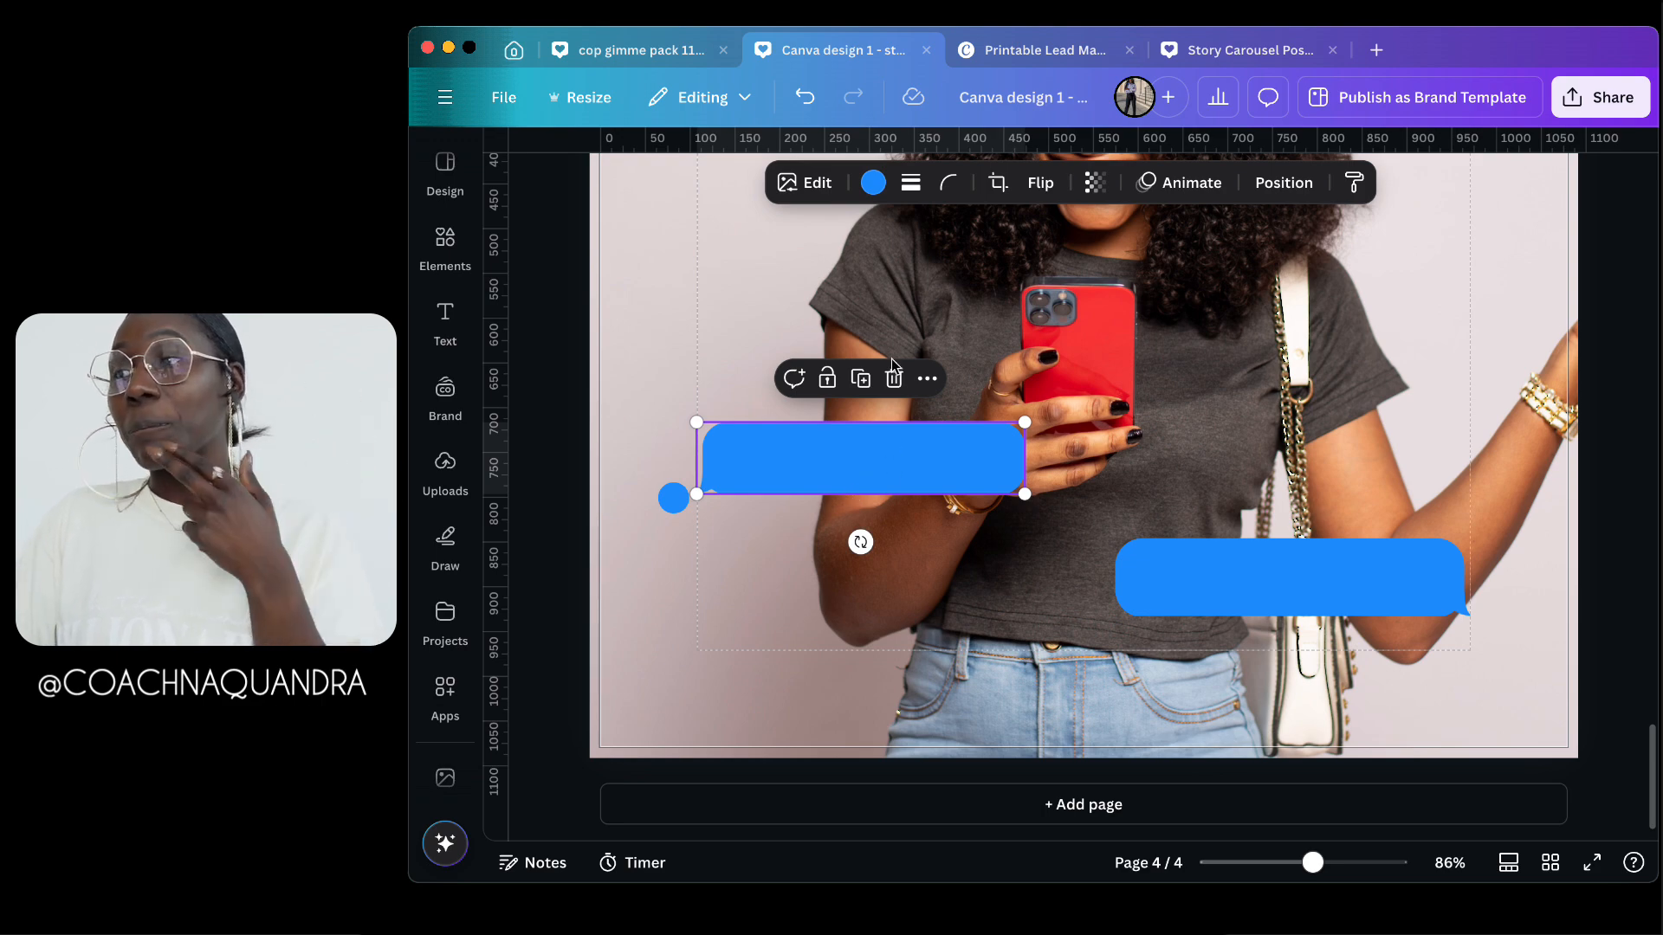
pyautogui.click(873, 183)
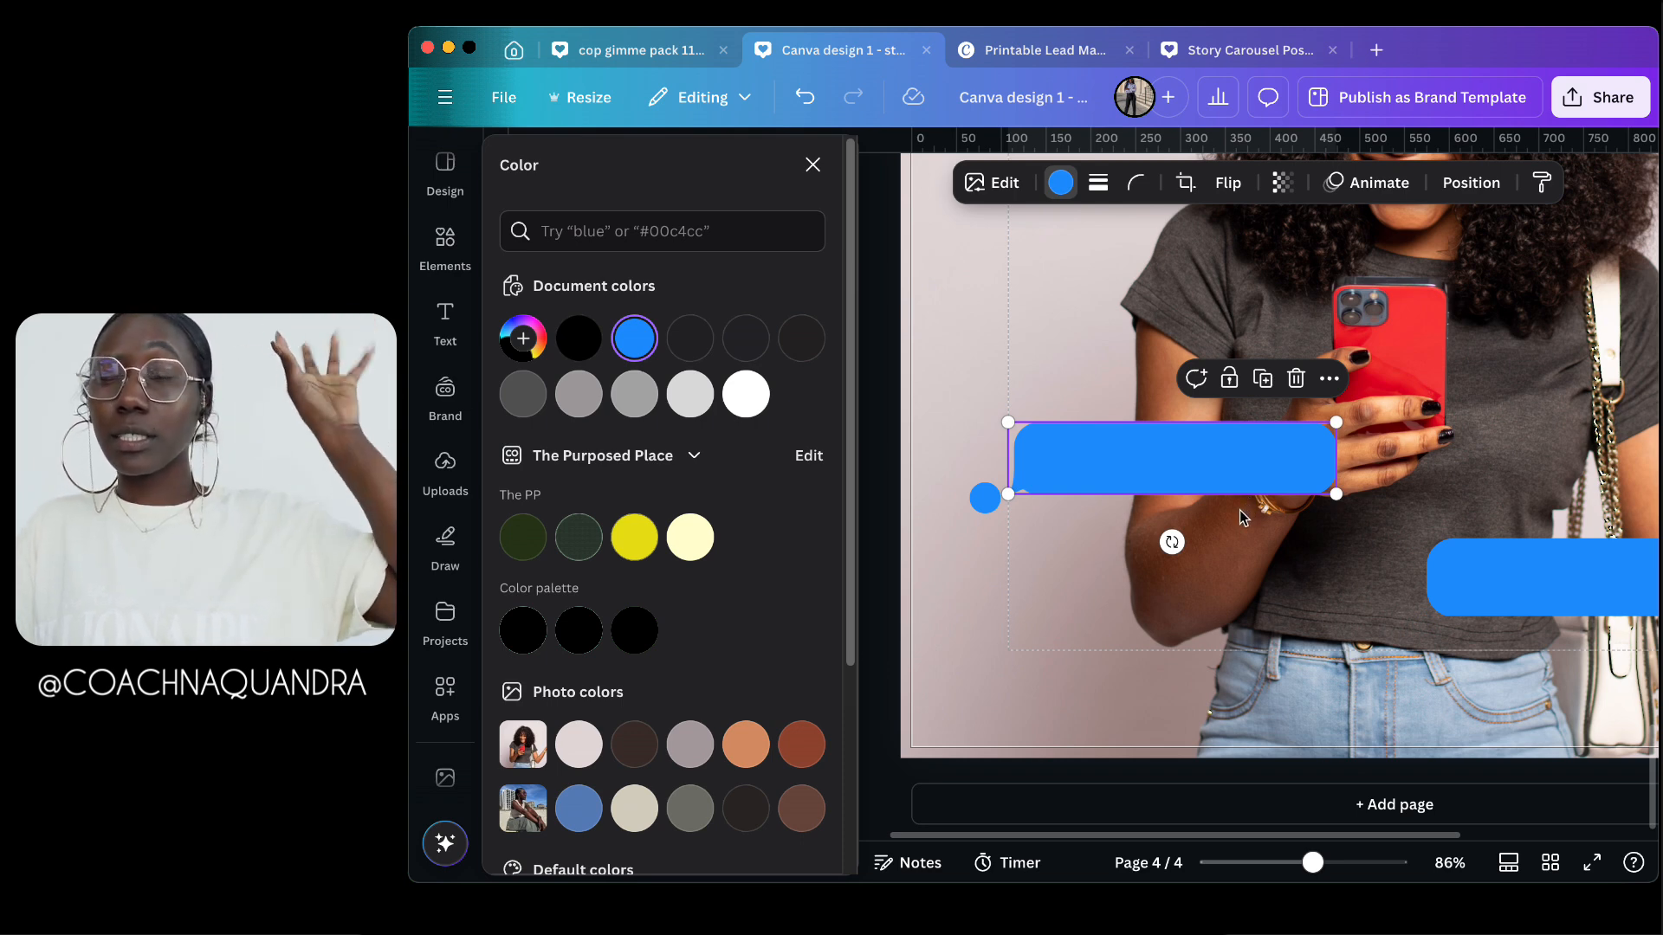
pyautogui.click(530, 402)
pyautogui.scroll(-2, 742, 693)
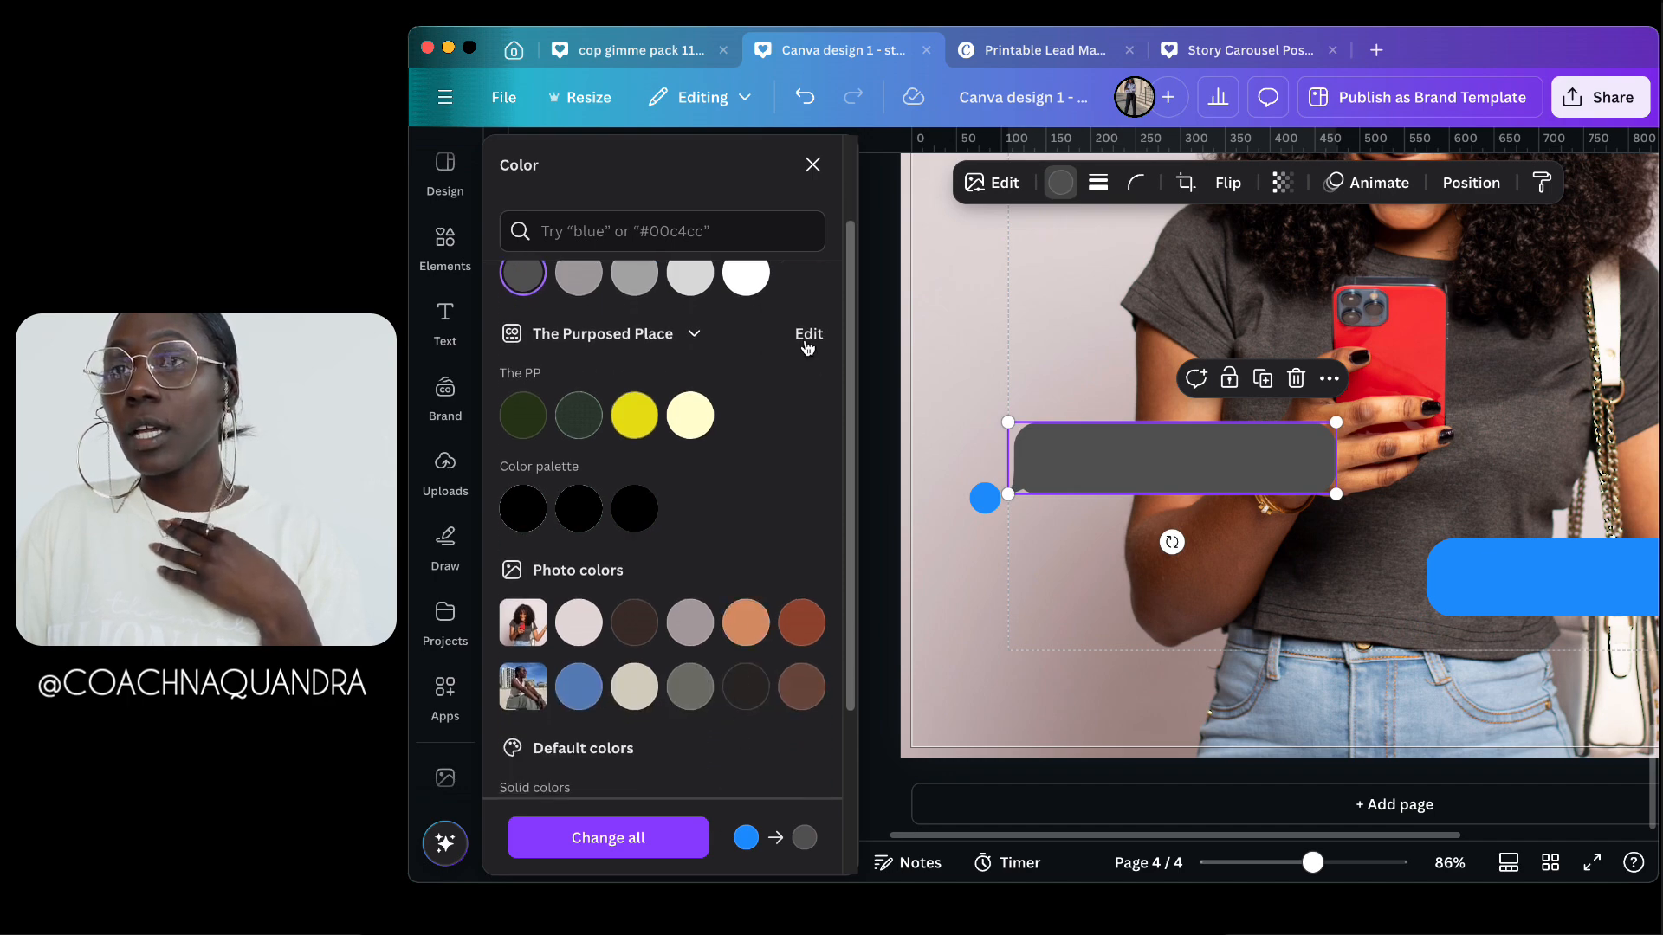
pyautogui.click(808, 164)
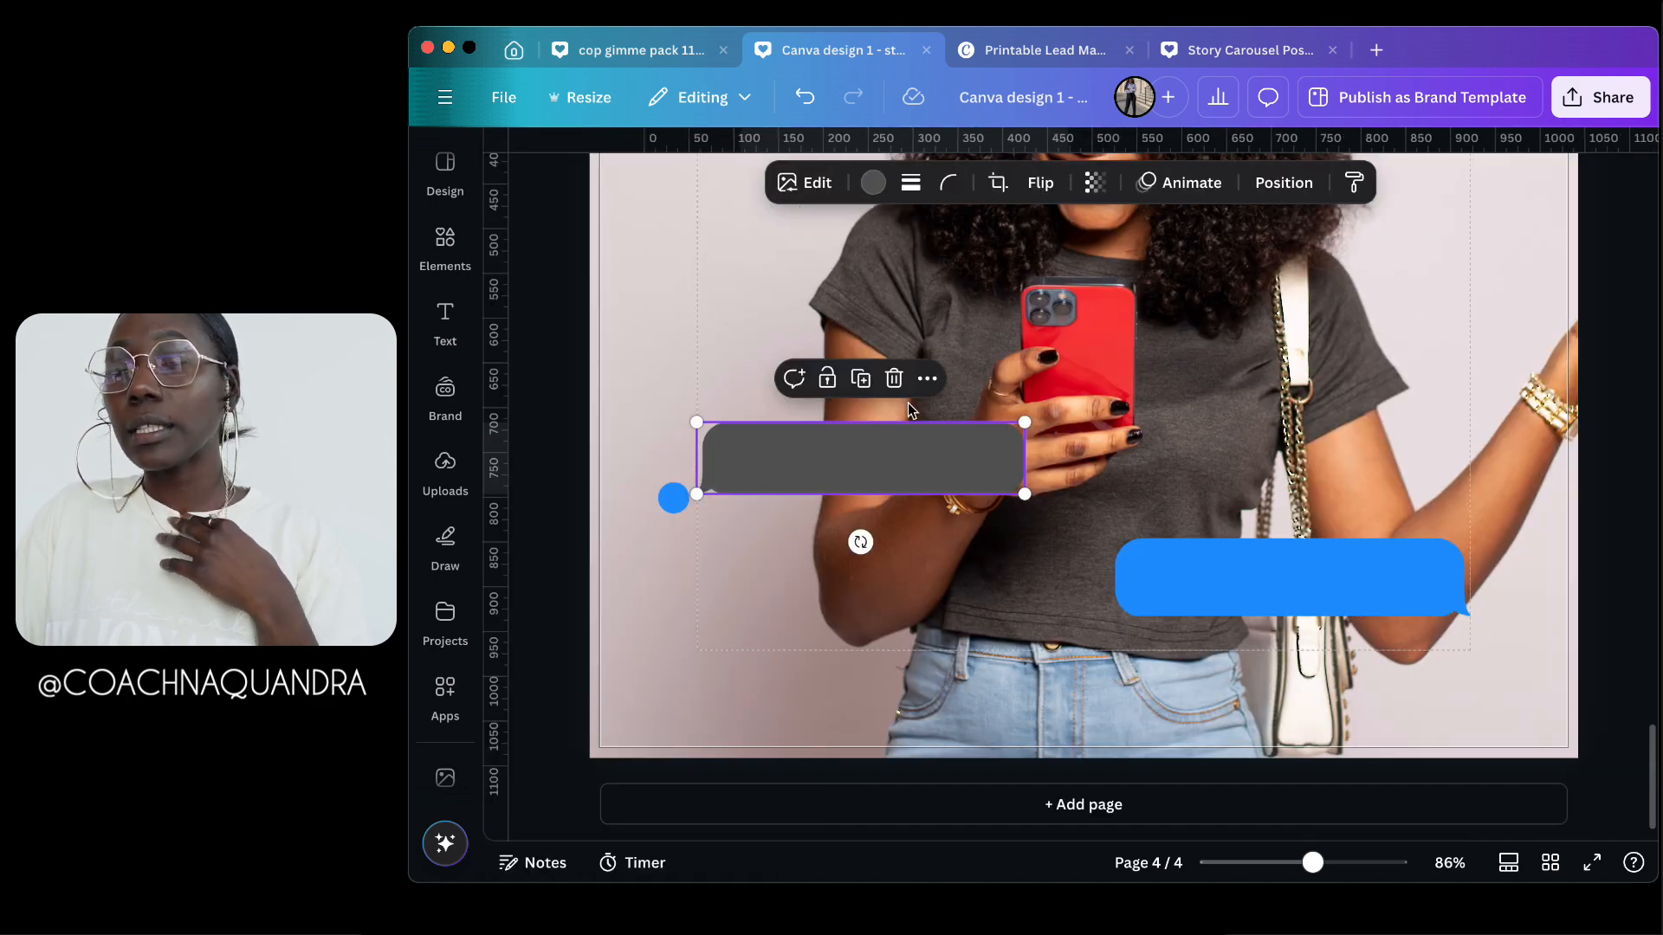
# Step: Try the gray-green photo color on the left bubble and restore its dark gray fill
pyautogui.click(873, 183)
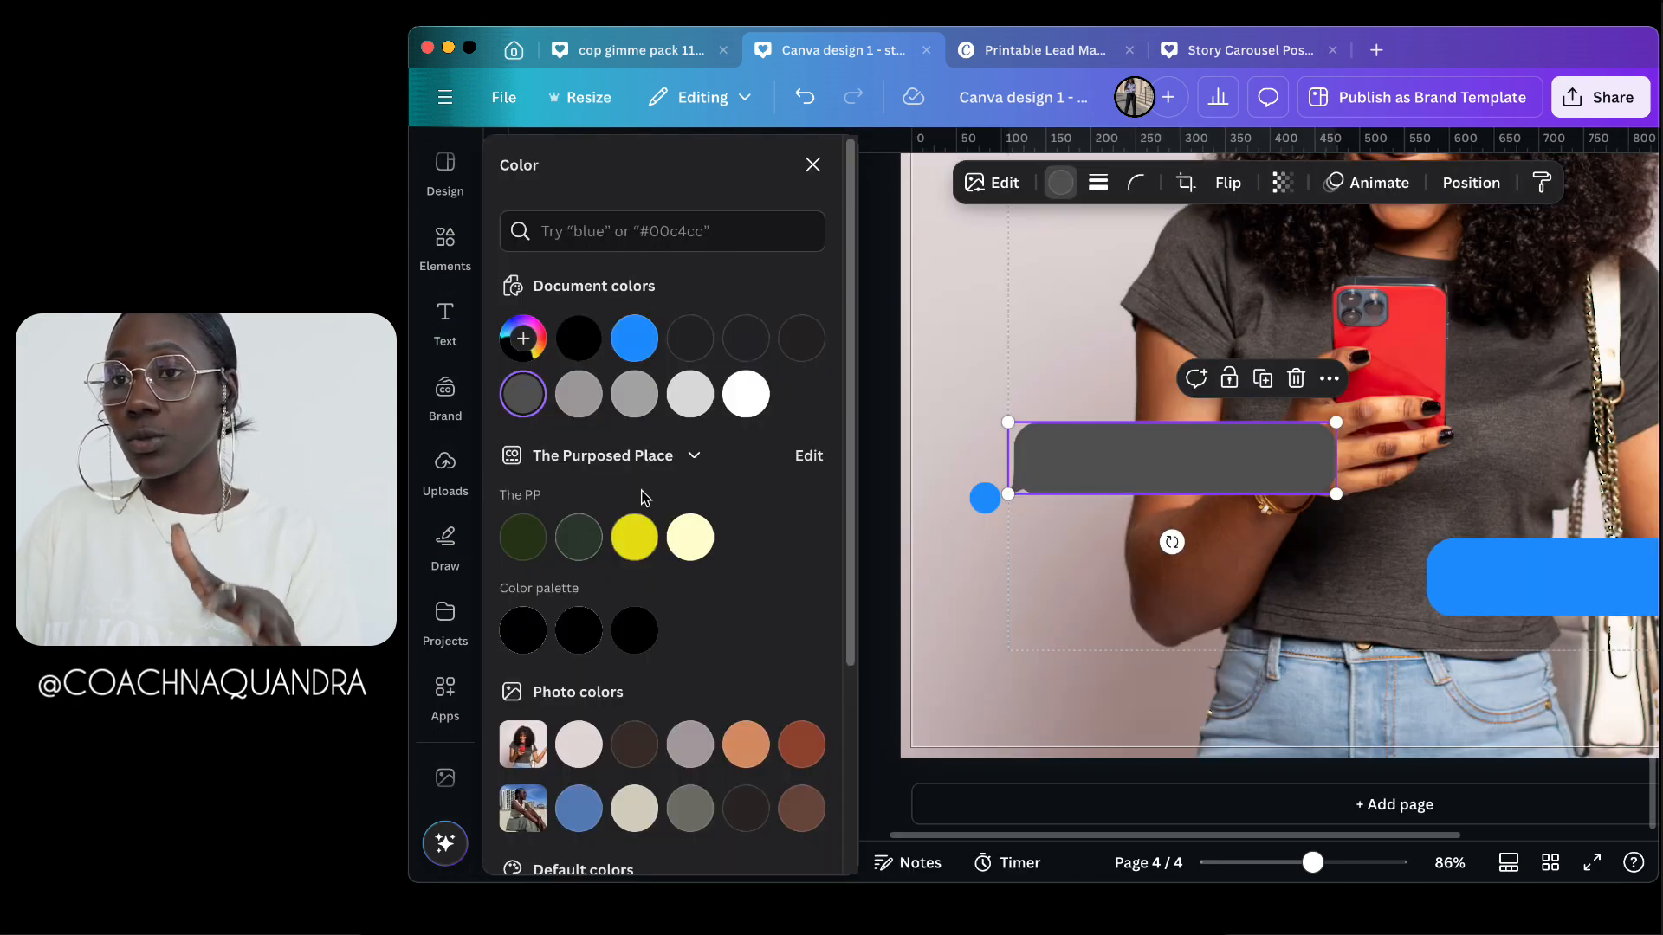
pyautogui.click(690, 808)
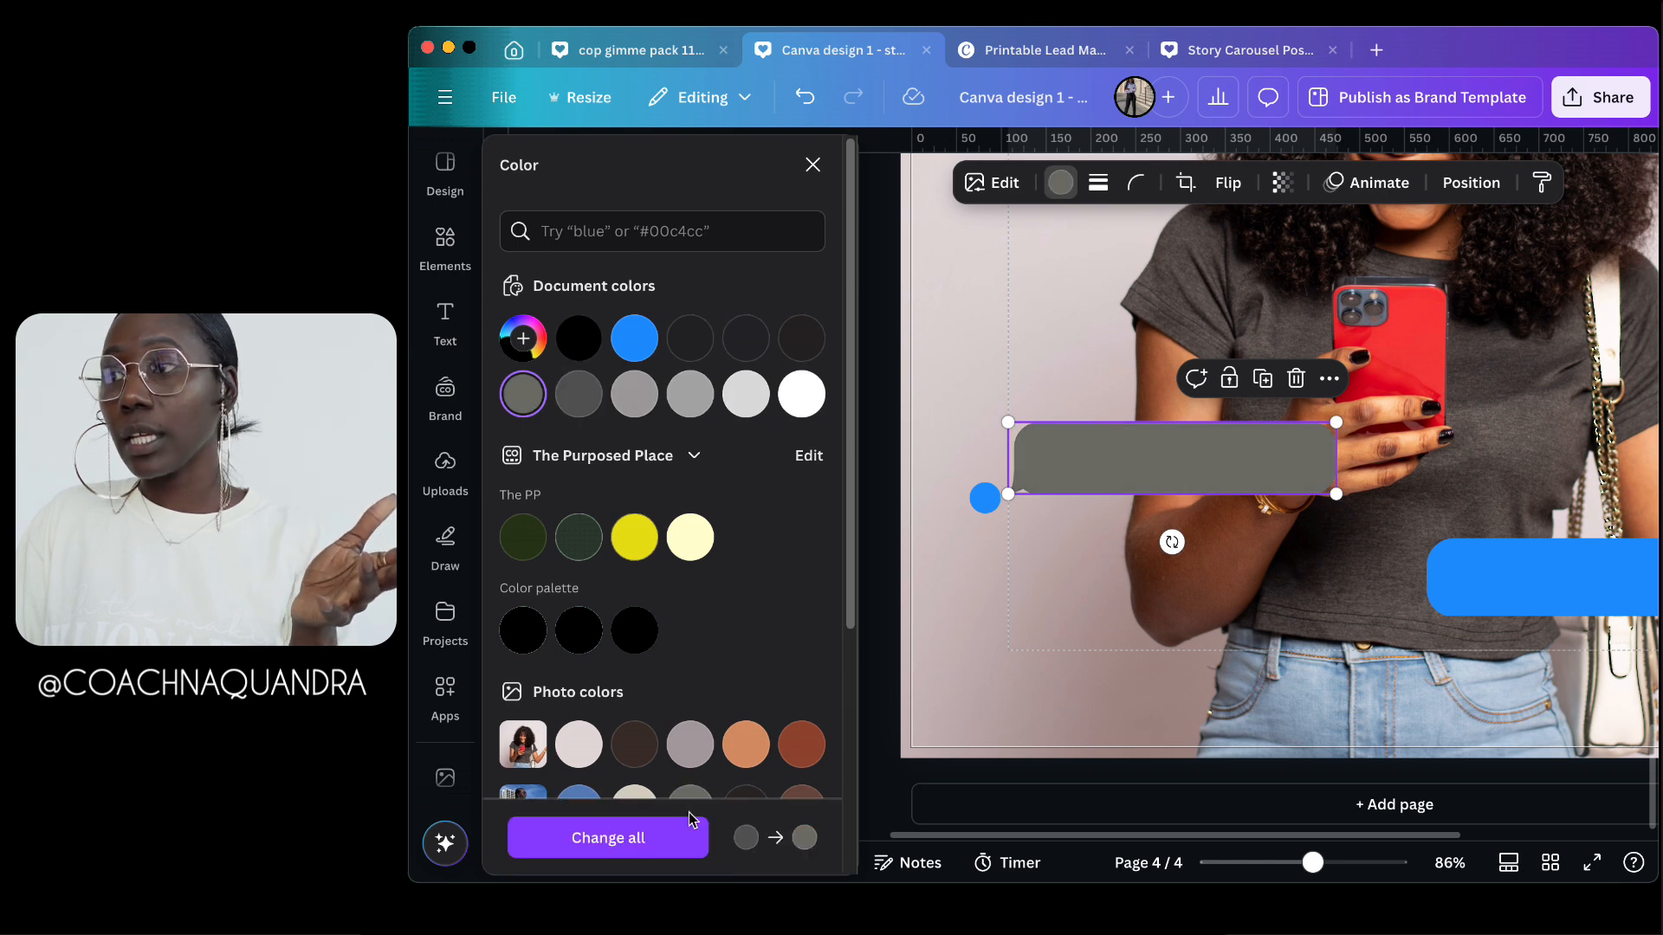
pyautogui.click(579, 396)
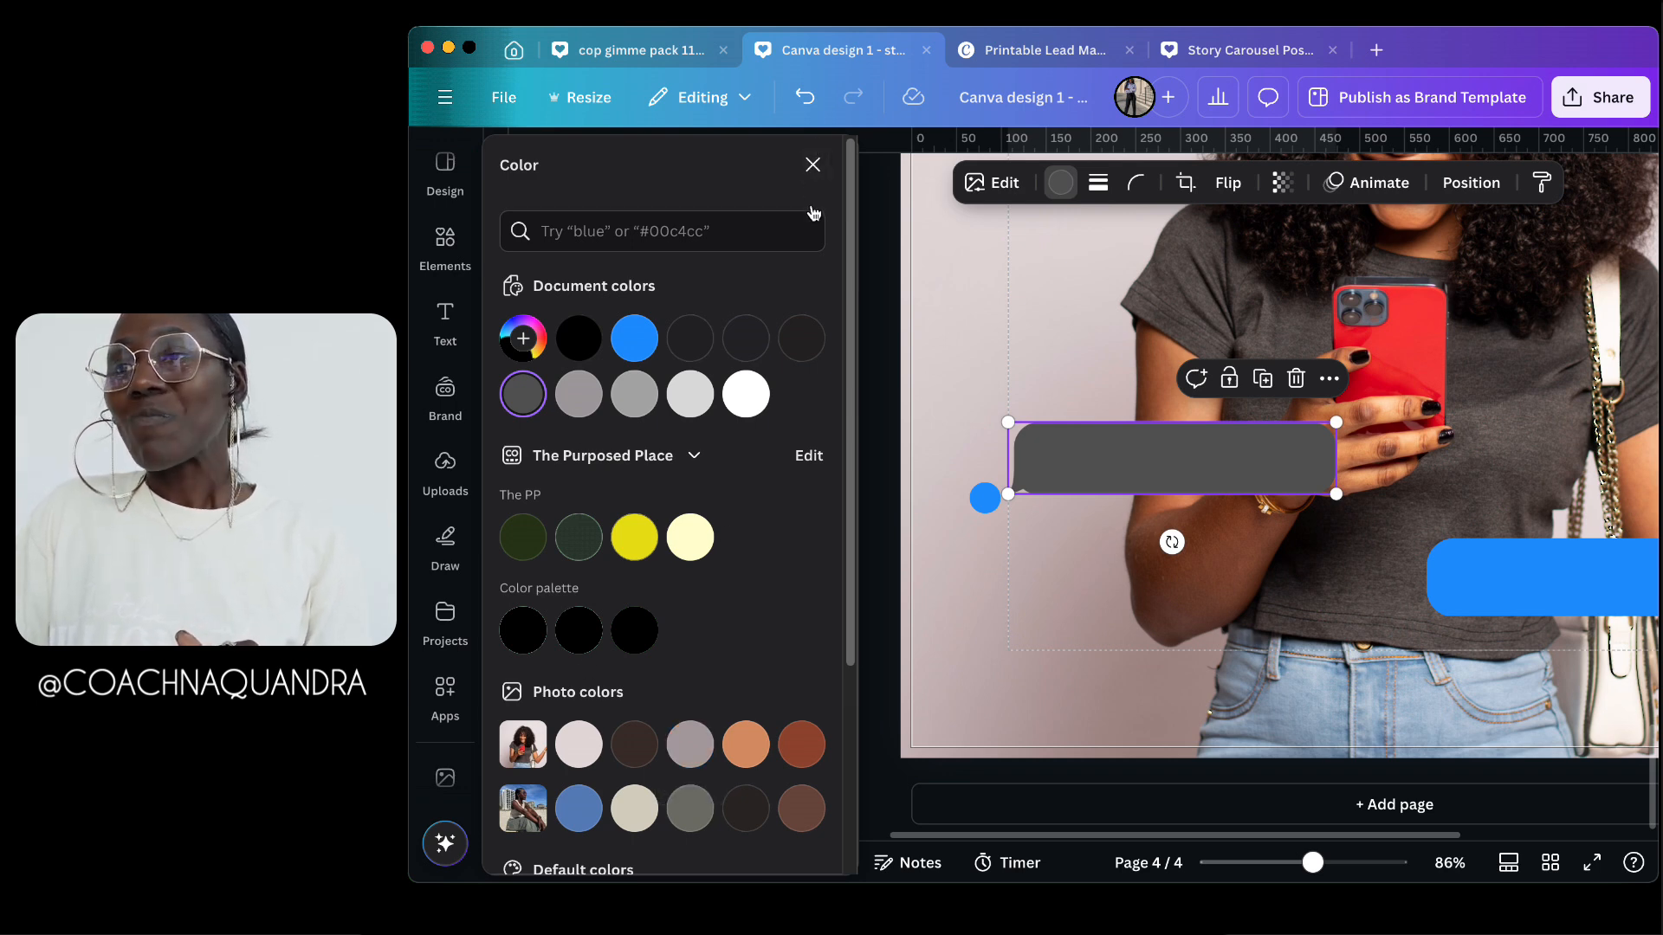
# Step: Try several document grays on the small contact circle, settling on the light gray
pyautogui.click(987, 501)
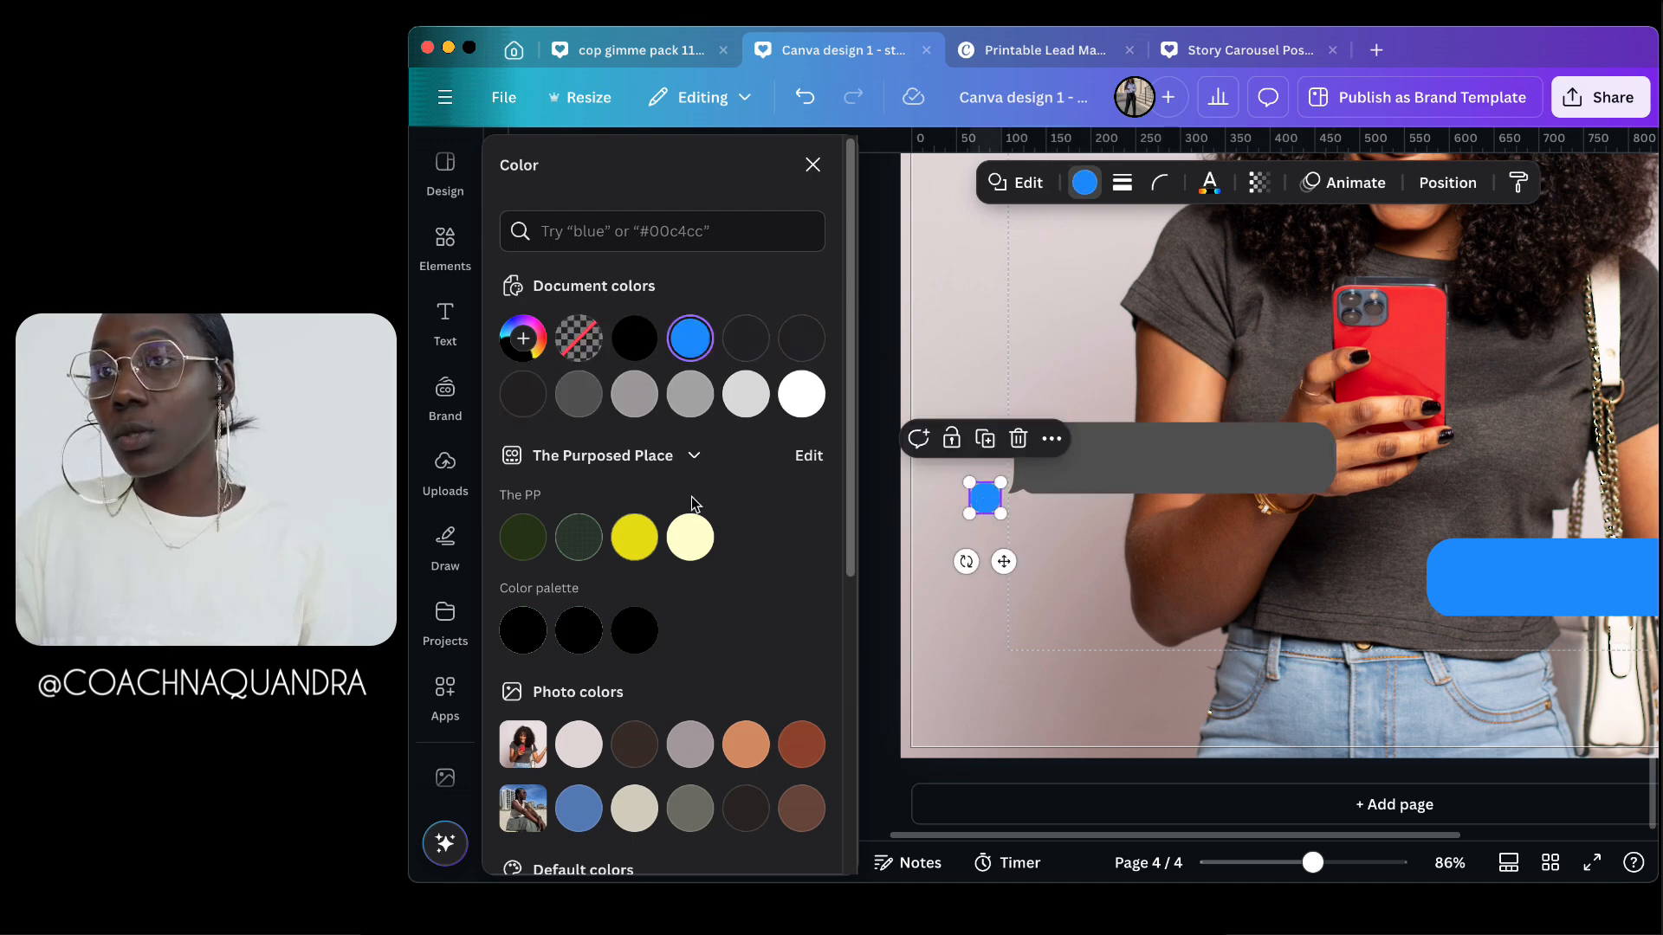
pyautogui.click(690, 394)
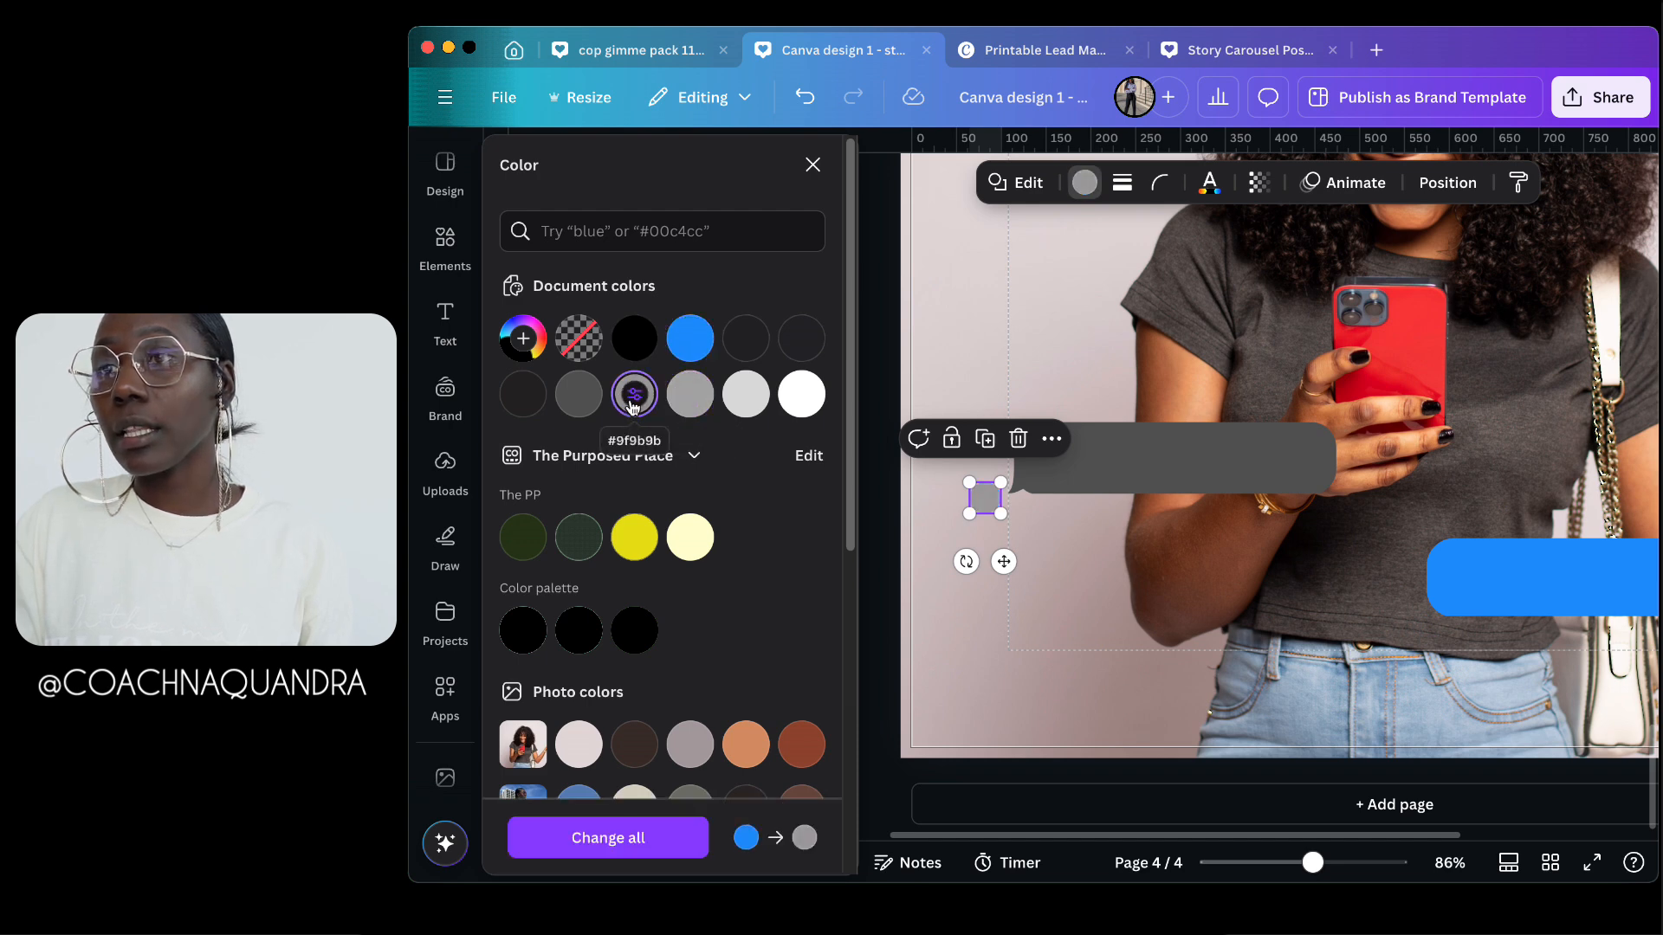
pyautogui.click(691, 394)
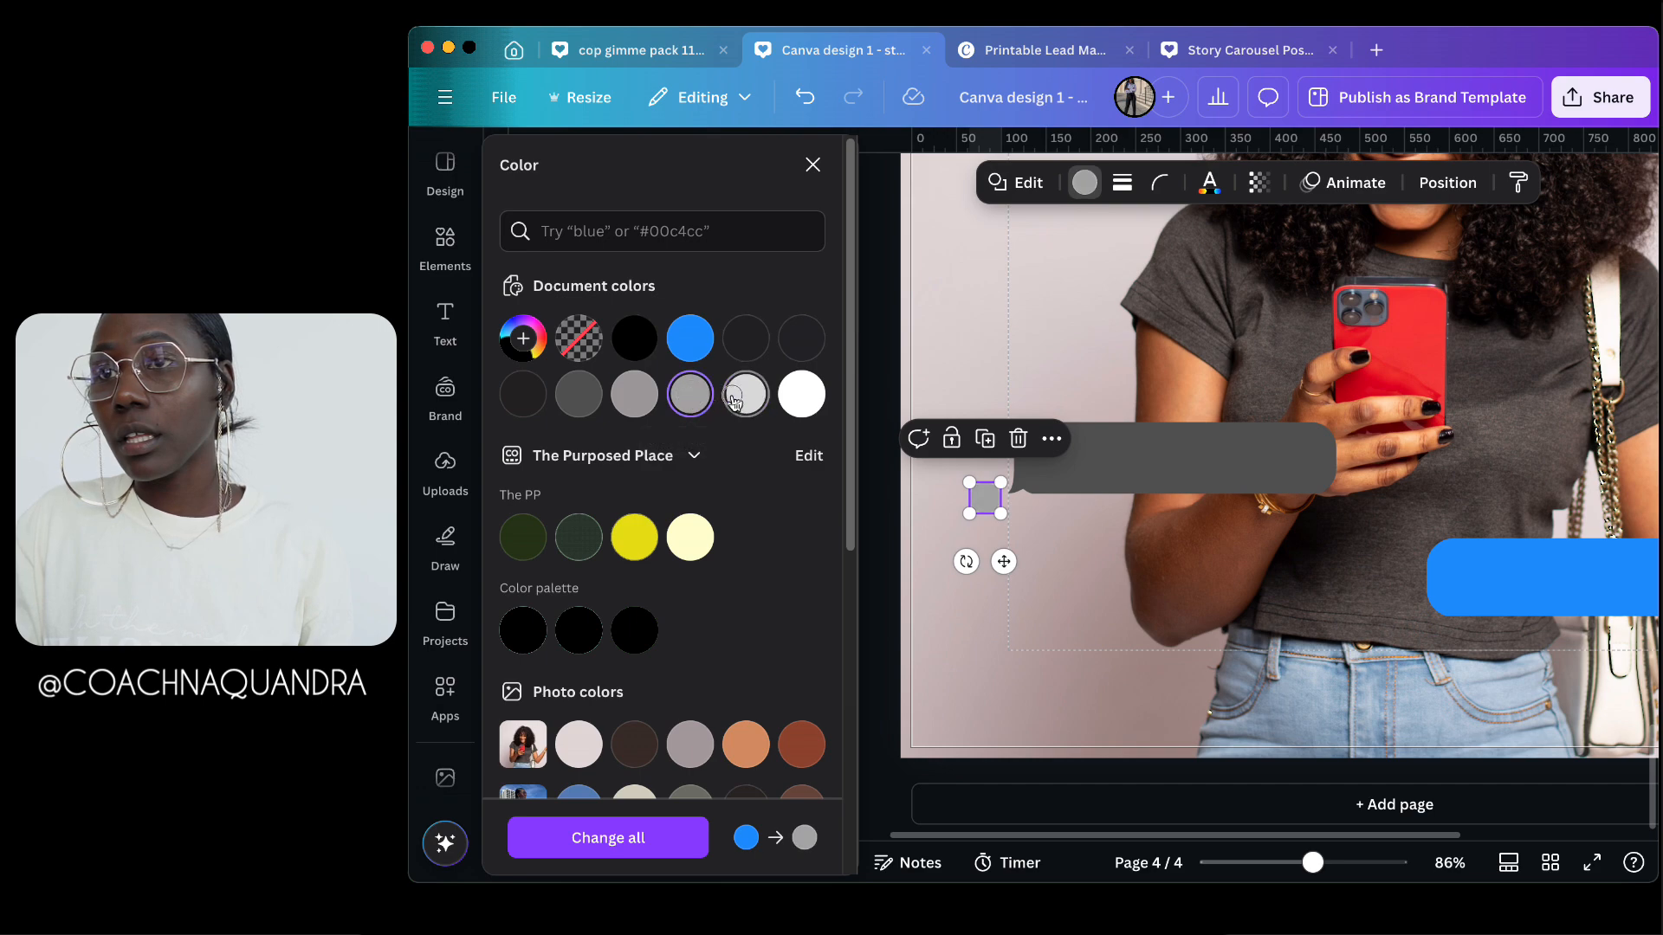
pyautogui.click(993, 655)
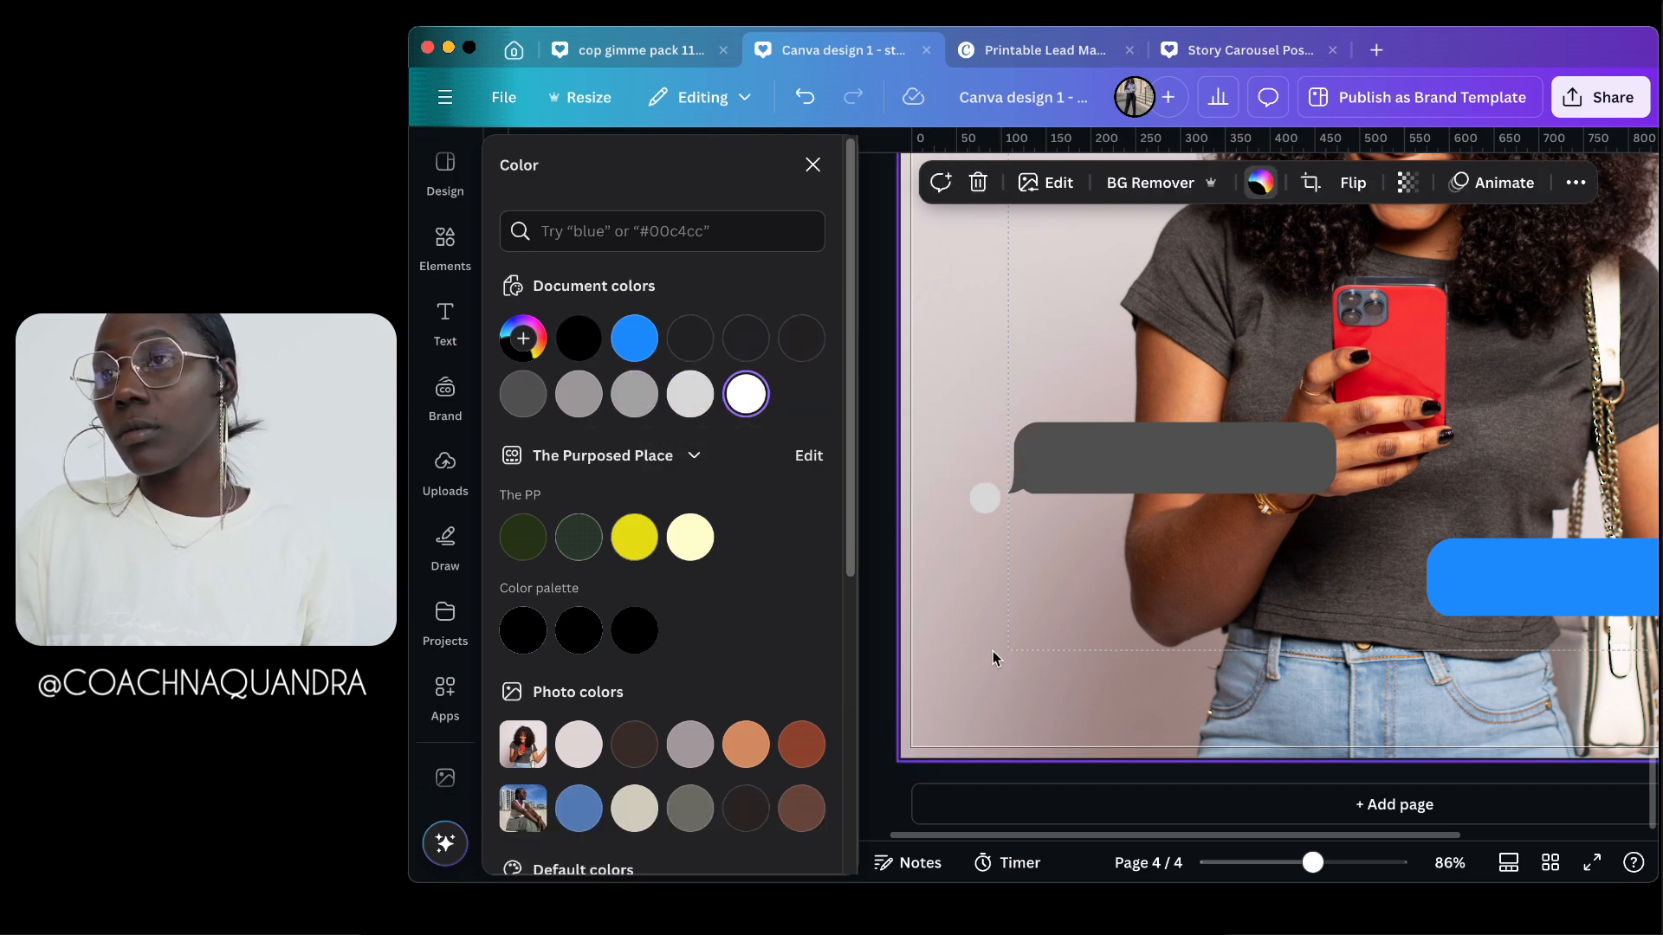
# Step: Examine the fill color of the contact circle beside the black bubbles on page 1
pyautogui.scroll(3, 1136, 637)
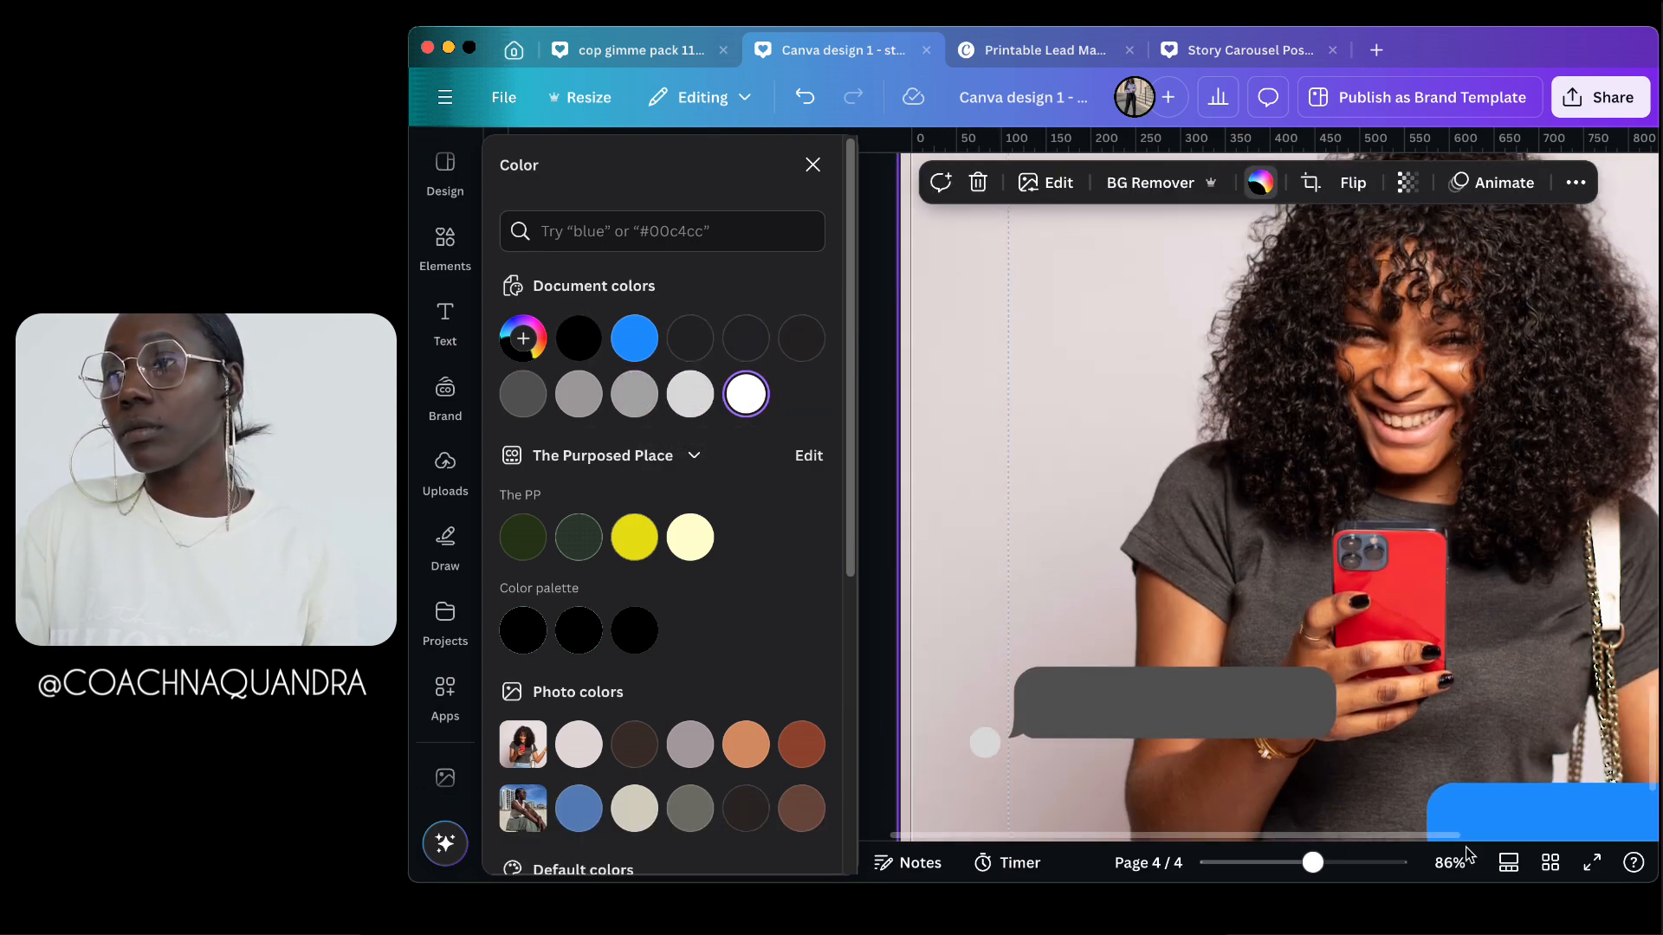
pyautogui.click(1550, 863)
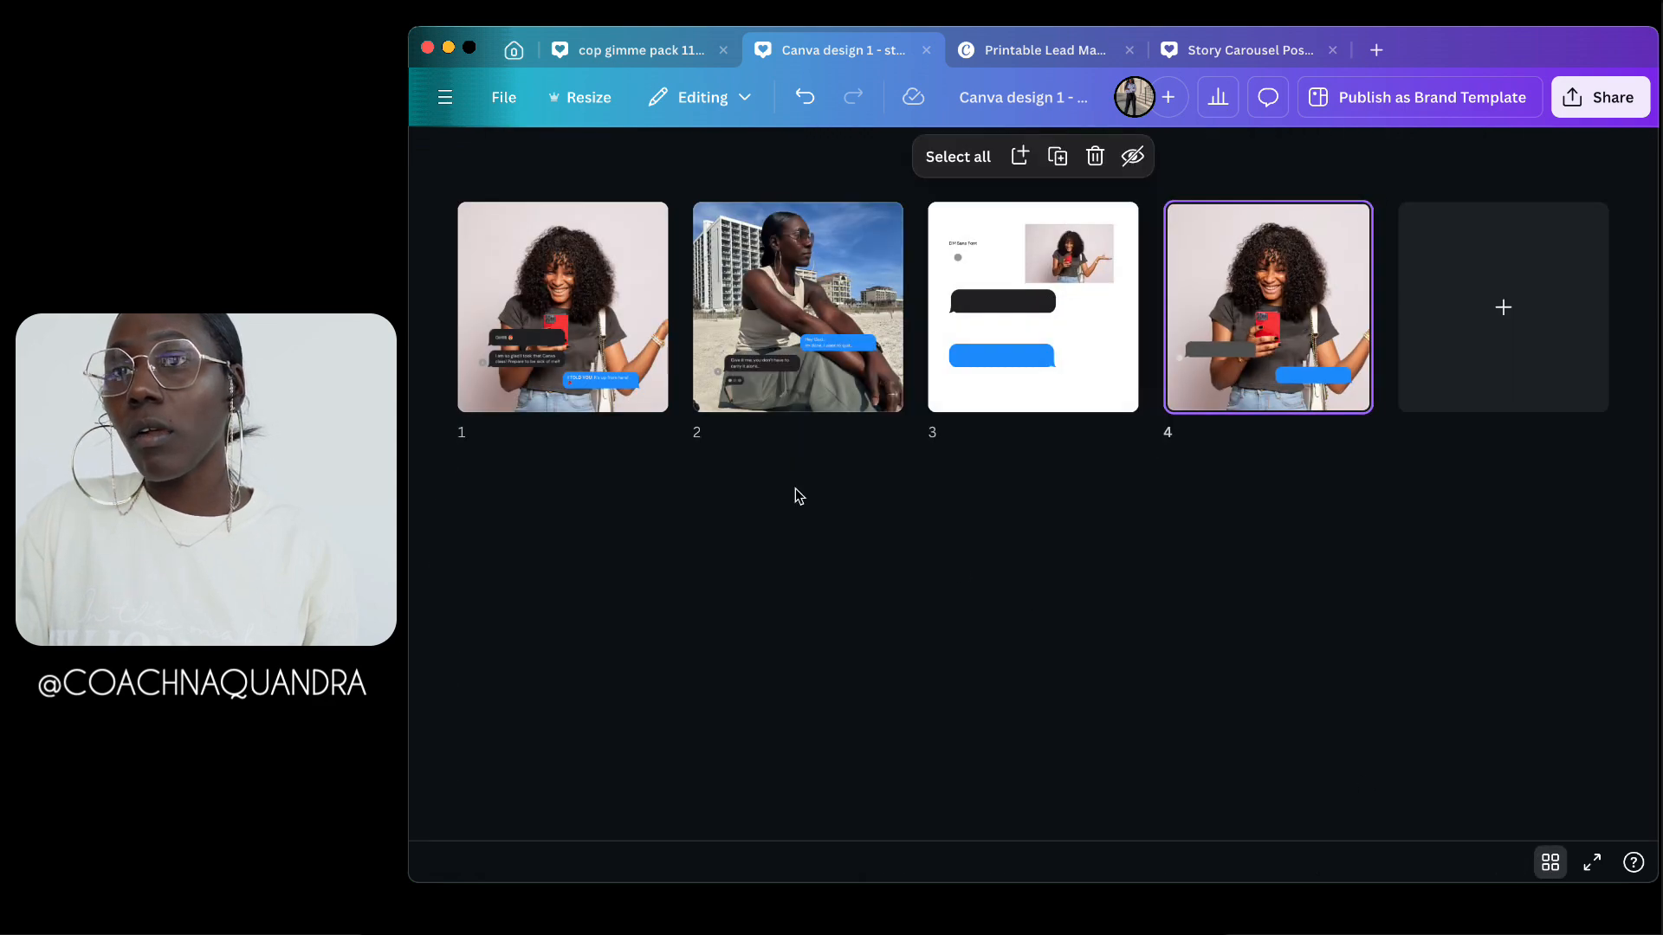
pyautogui.doubleClick(570, 400)
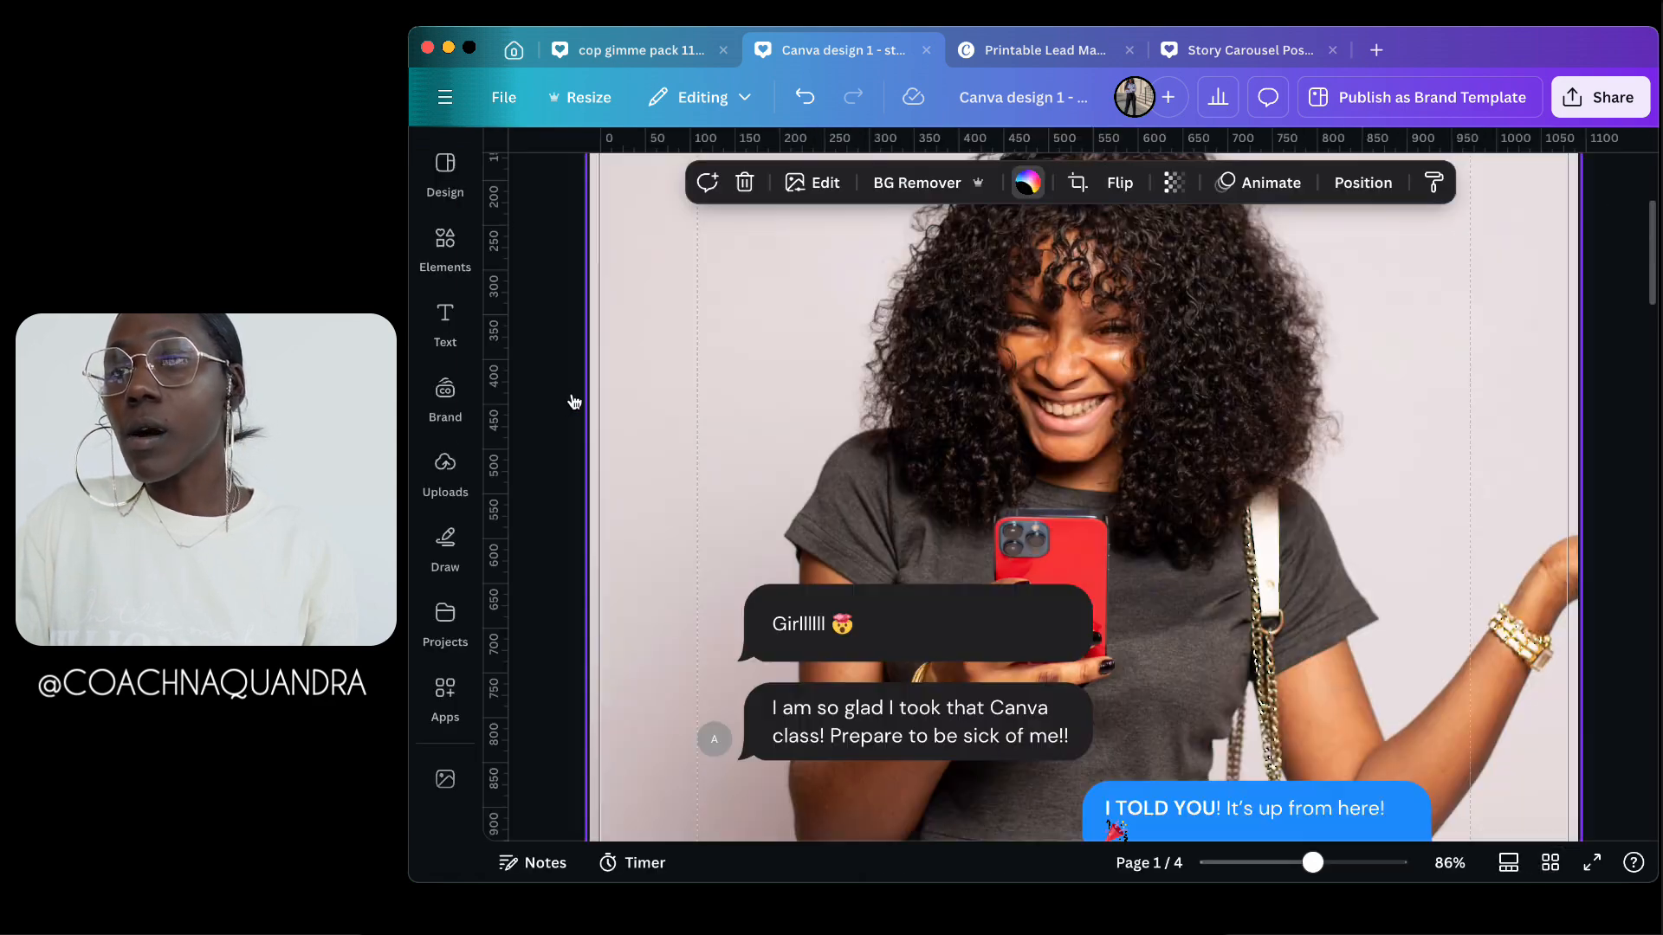
pyautogui.click(726, 753)
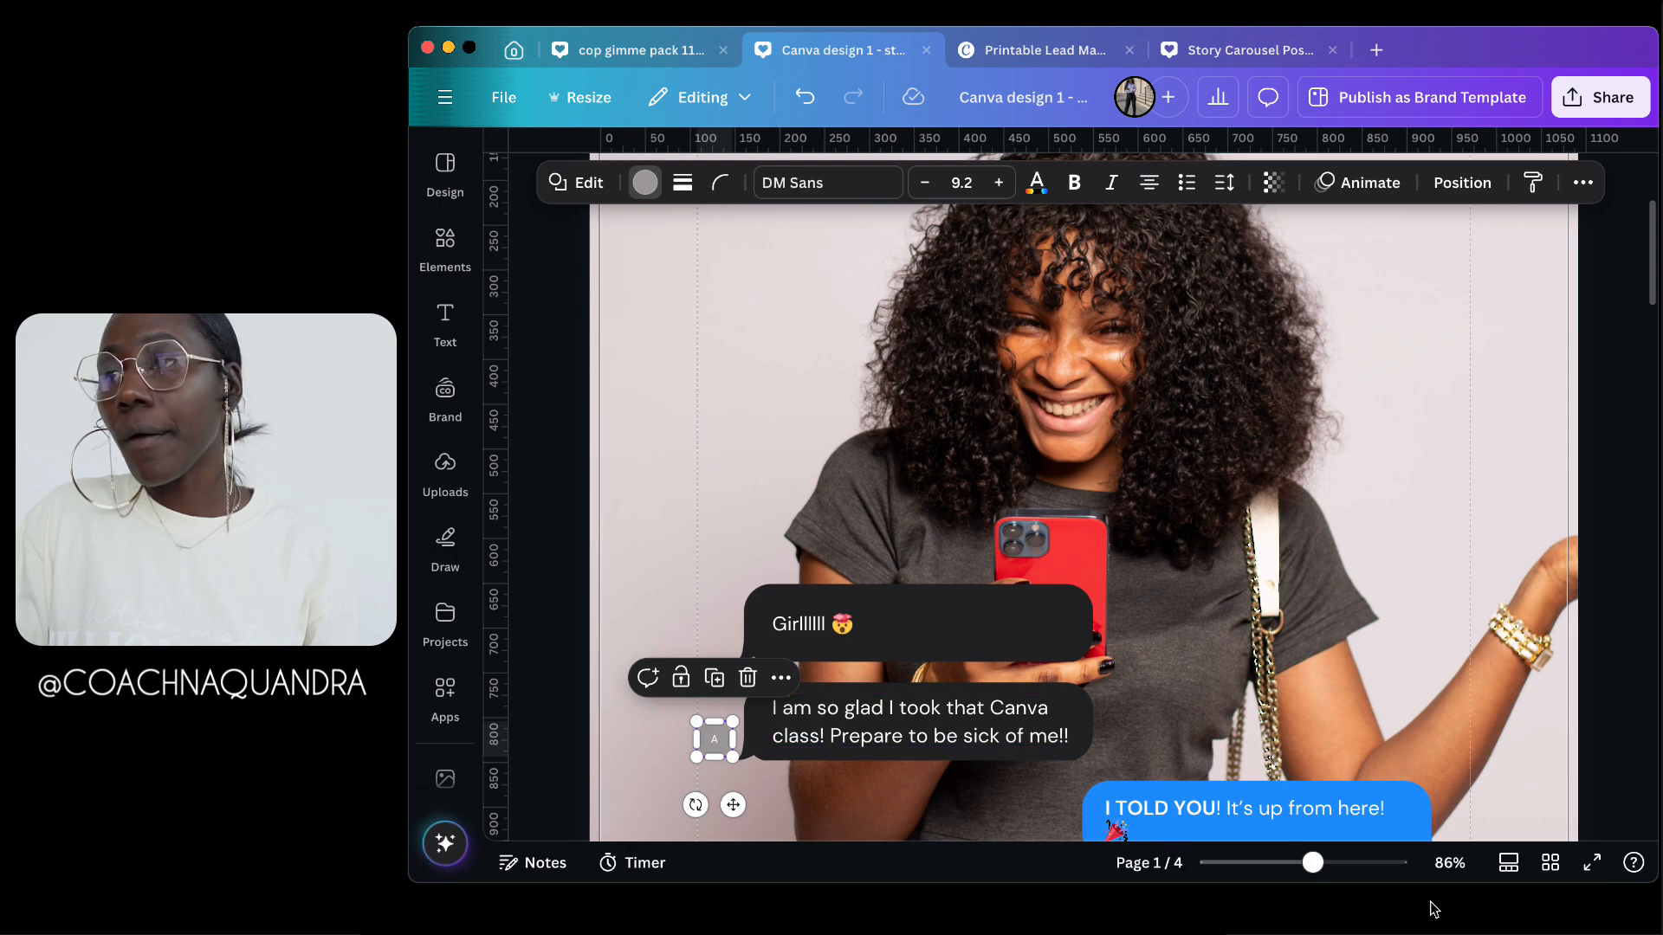
# Step: Return to page 4 and recolor the small contact circle medium gray
pyautogui.click(1557, 868)
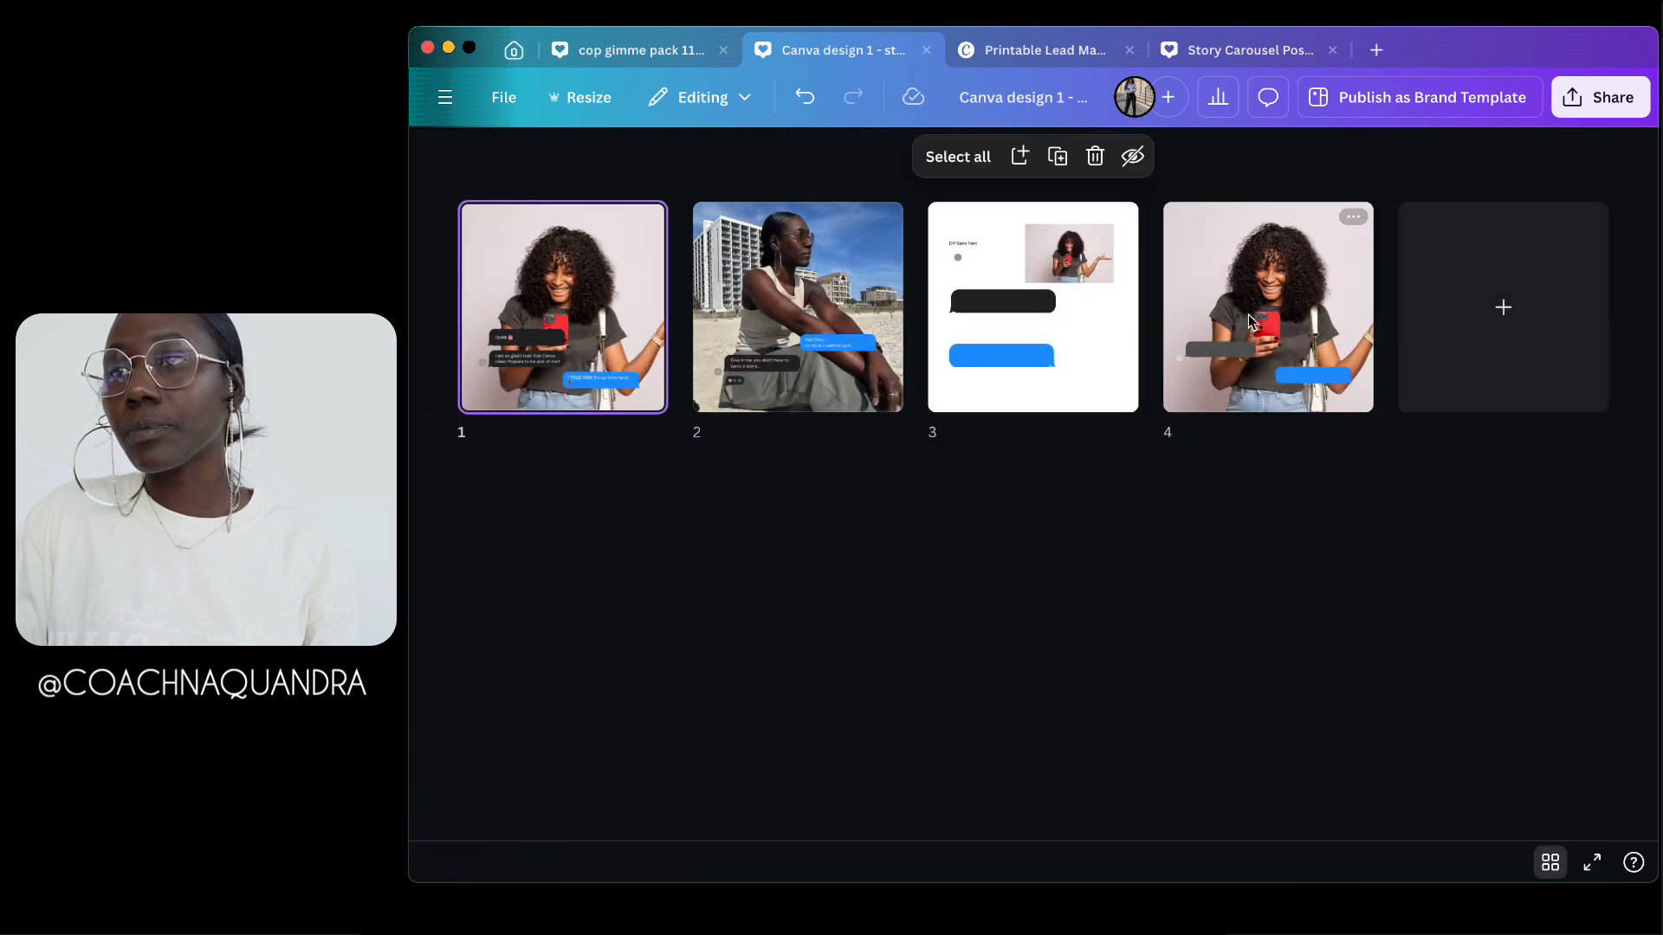
pyautogui.doubleClick(1249, 314)
pyautogui.click(672, 716)
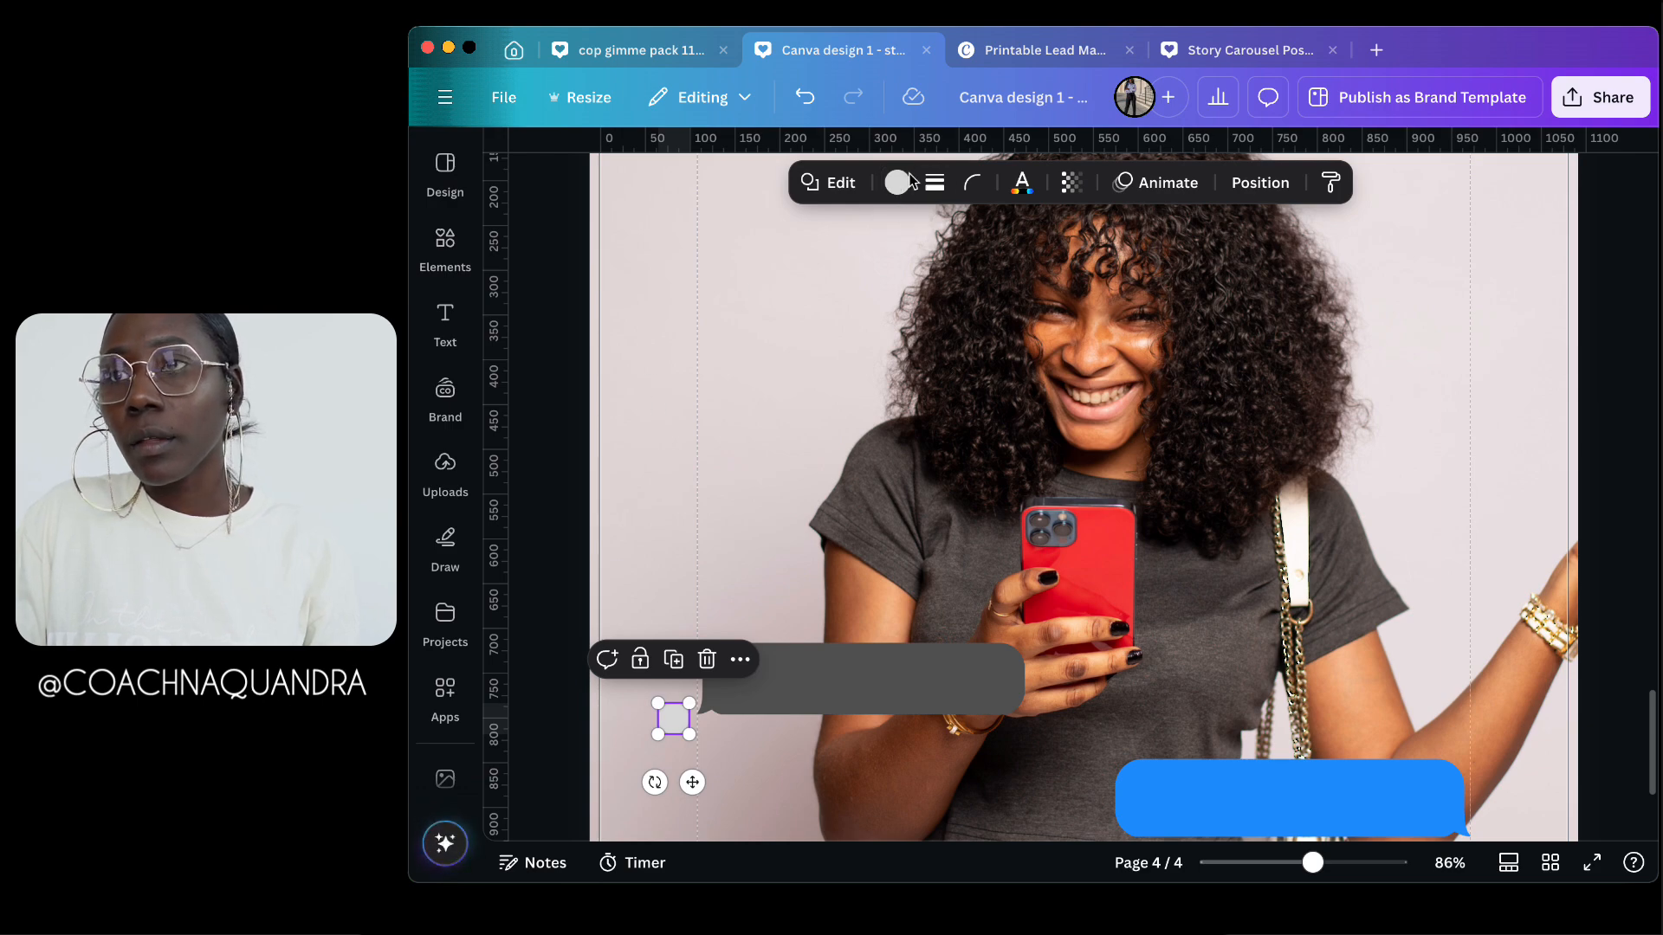
pyautogui.click(898, 182)
pyautogui.click(690, 357)
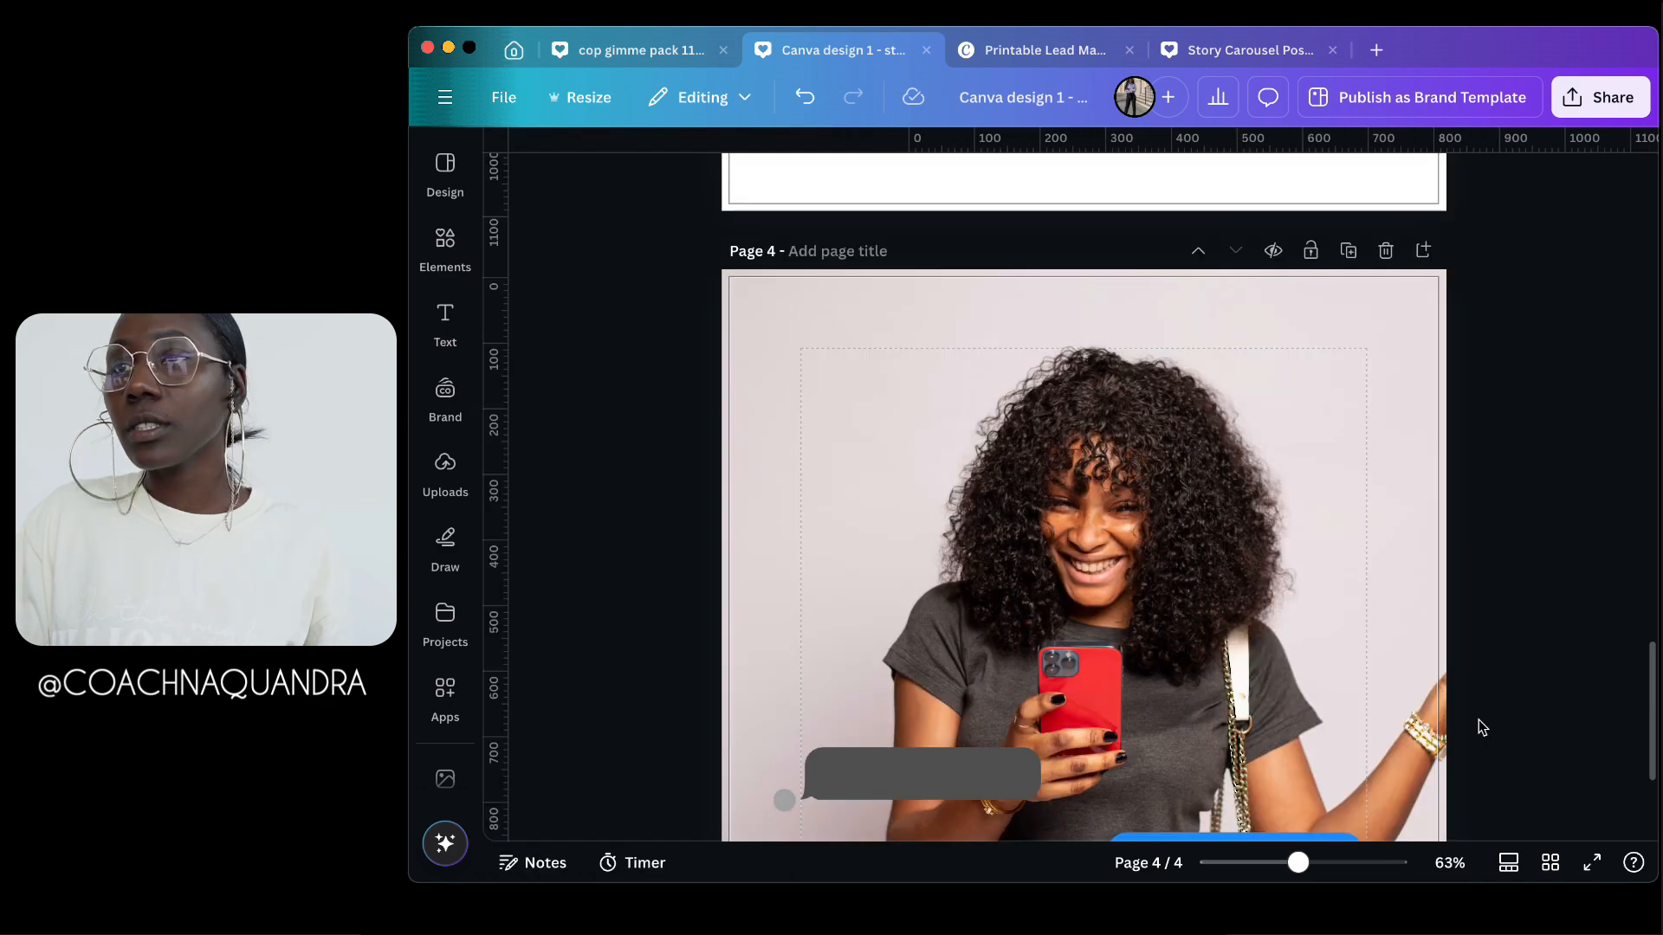
# Step: Check the font of the sample text line on page 3 and return to page 4
pyautogui.scroll(2, 1481, 727)
pyautogui.scroll(-4, 1481, 726)
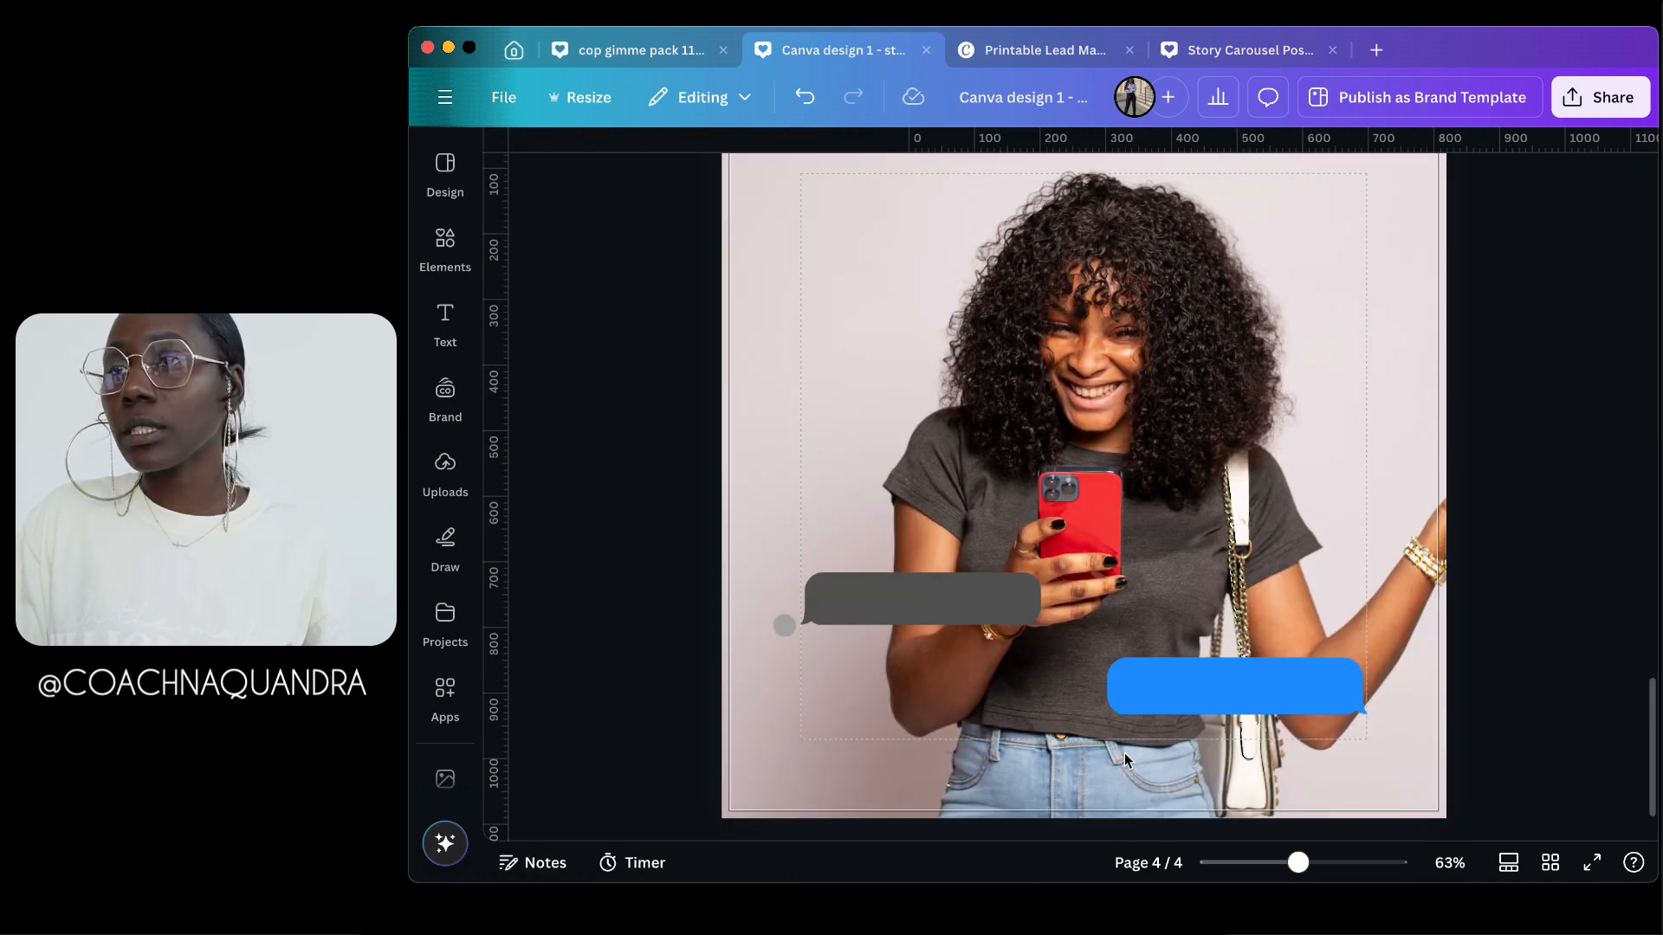
pyautogui.scroll(6, 1176, 639)
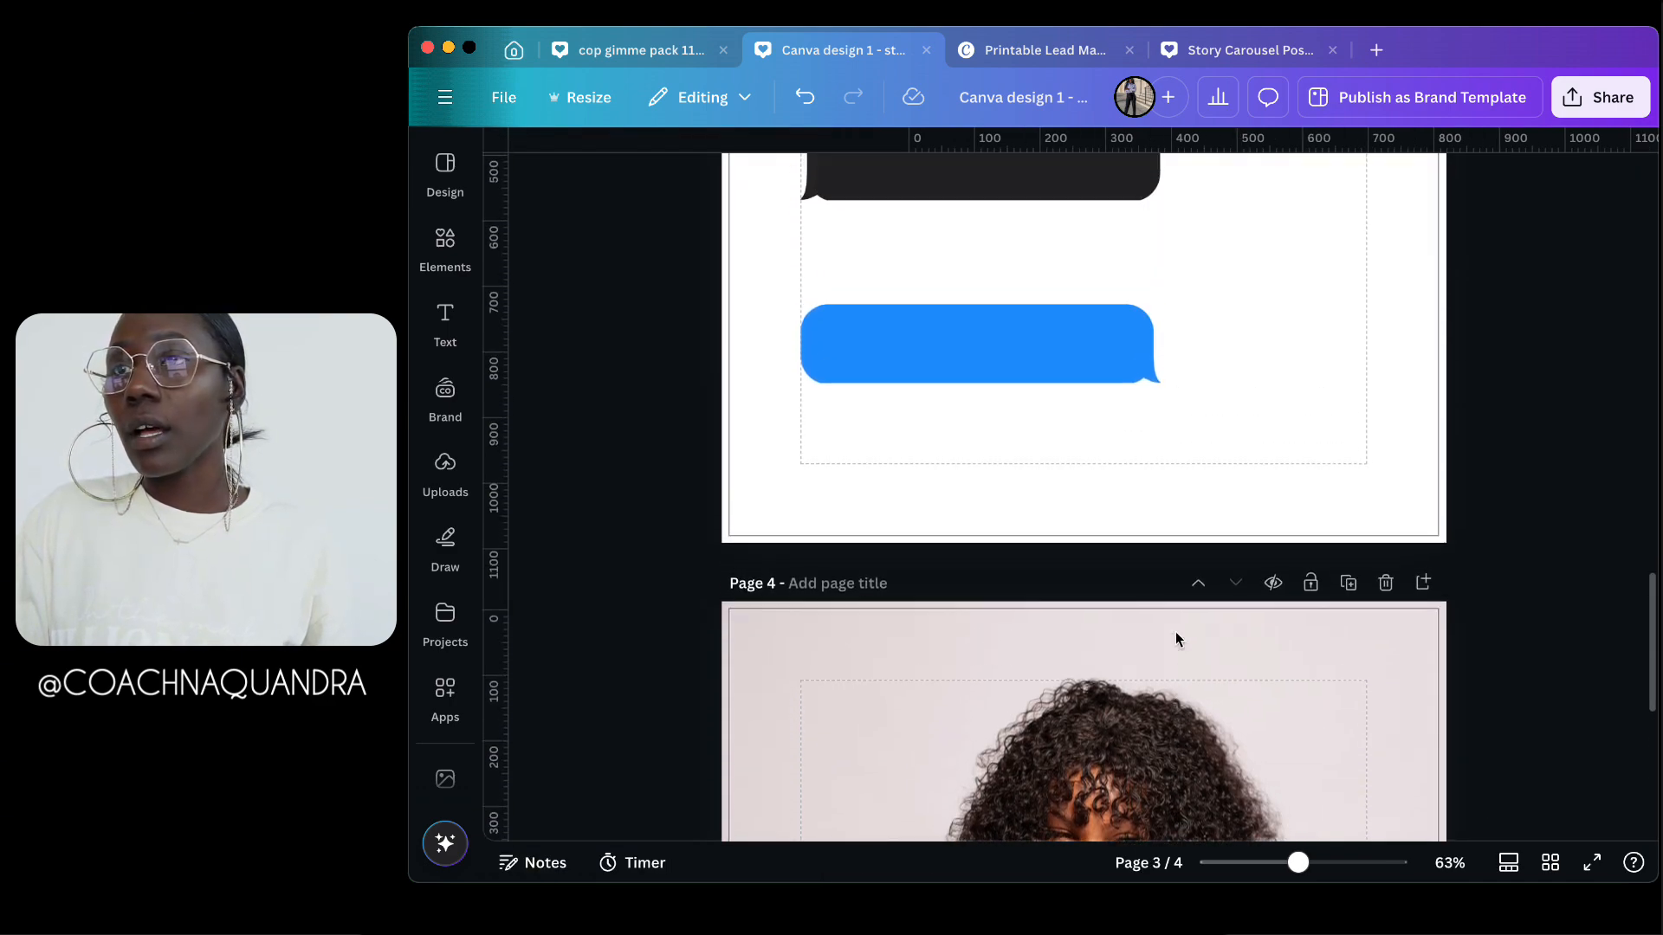
pyautogui.scroll(1, 1176, 639)
pyautogui.click(900, 318)
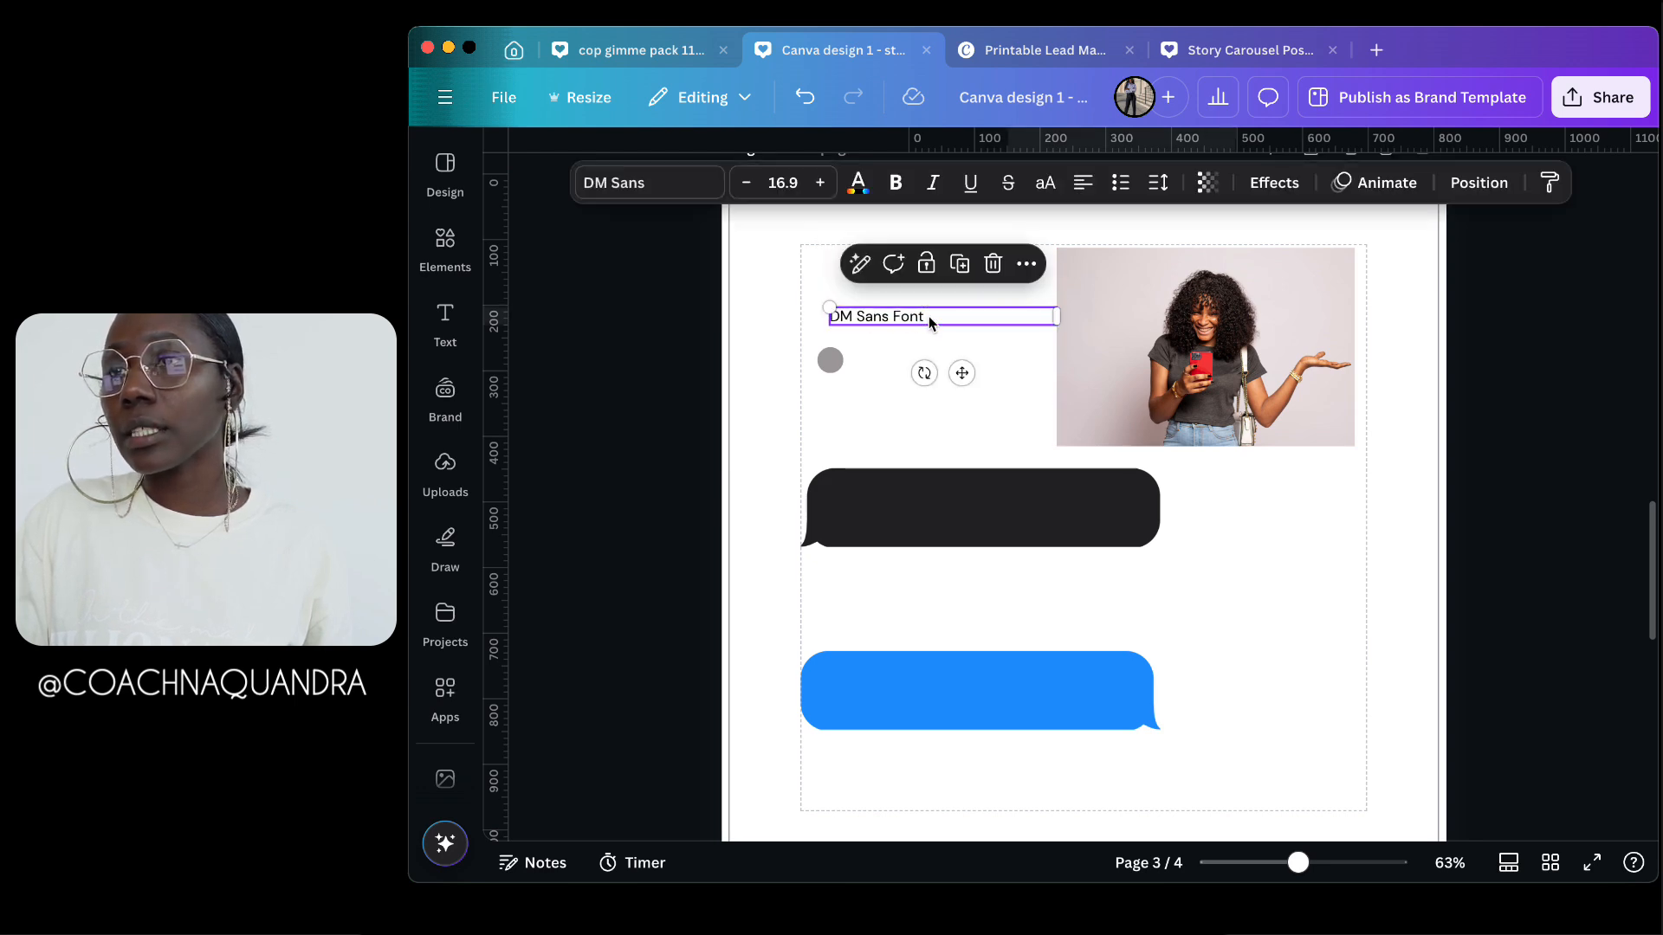
pyautogui.doubleClick(928, 316)
pyautogui.click(928, 315)
pyautogui.scroll(-8, 955, 388)
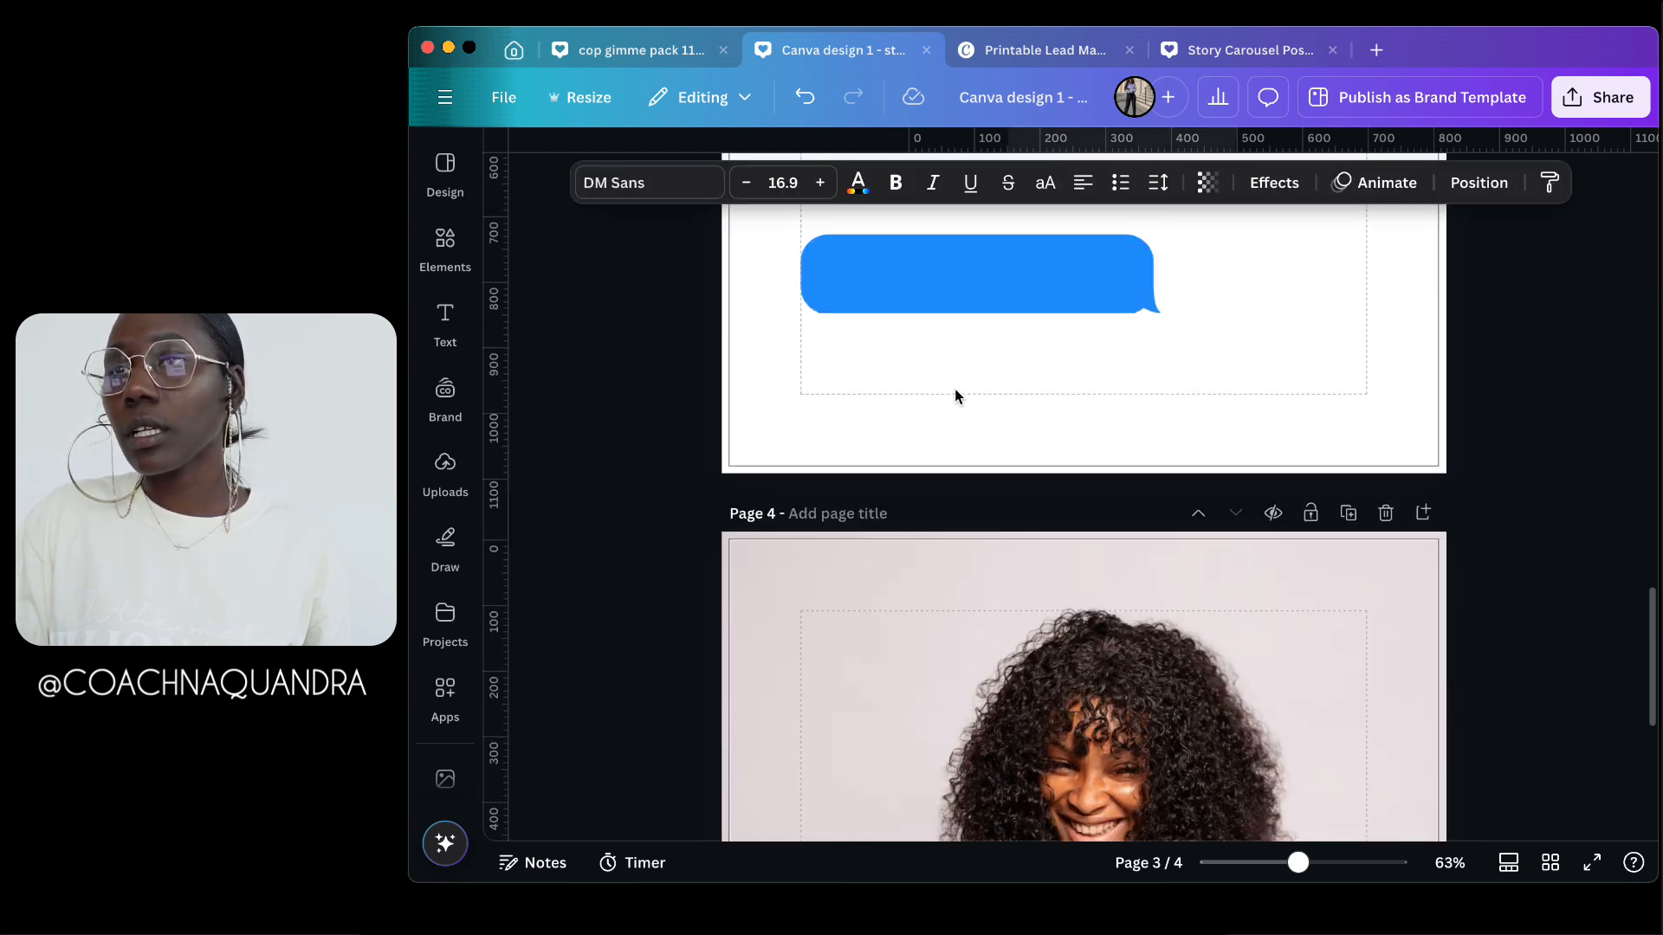
pyautogui.click(1504, 684)
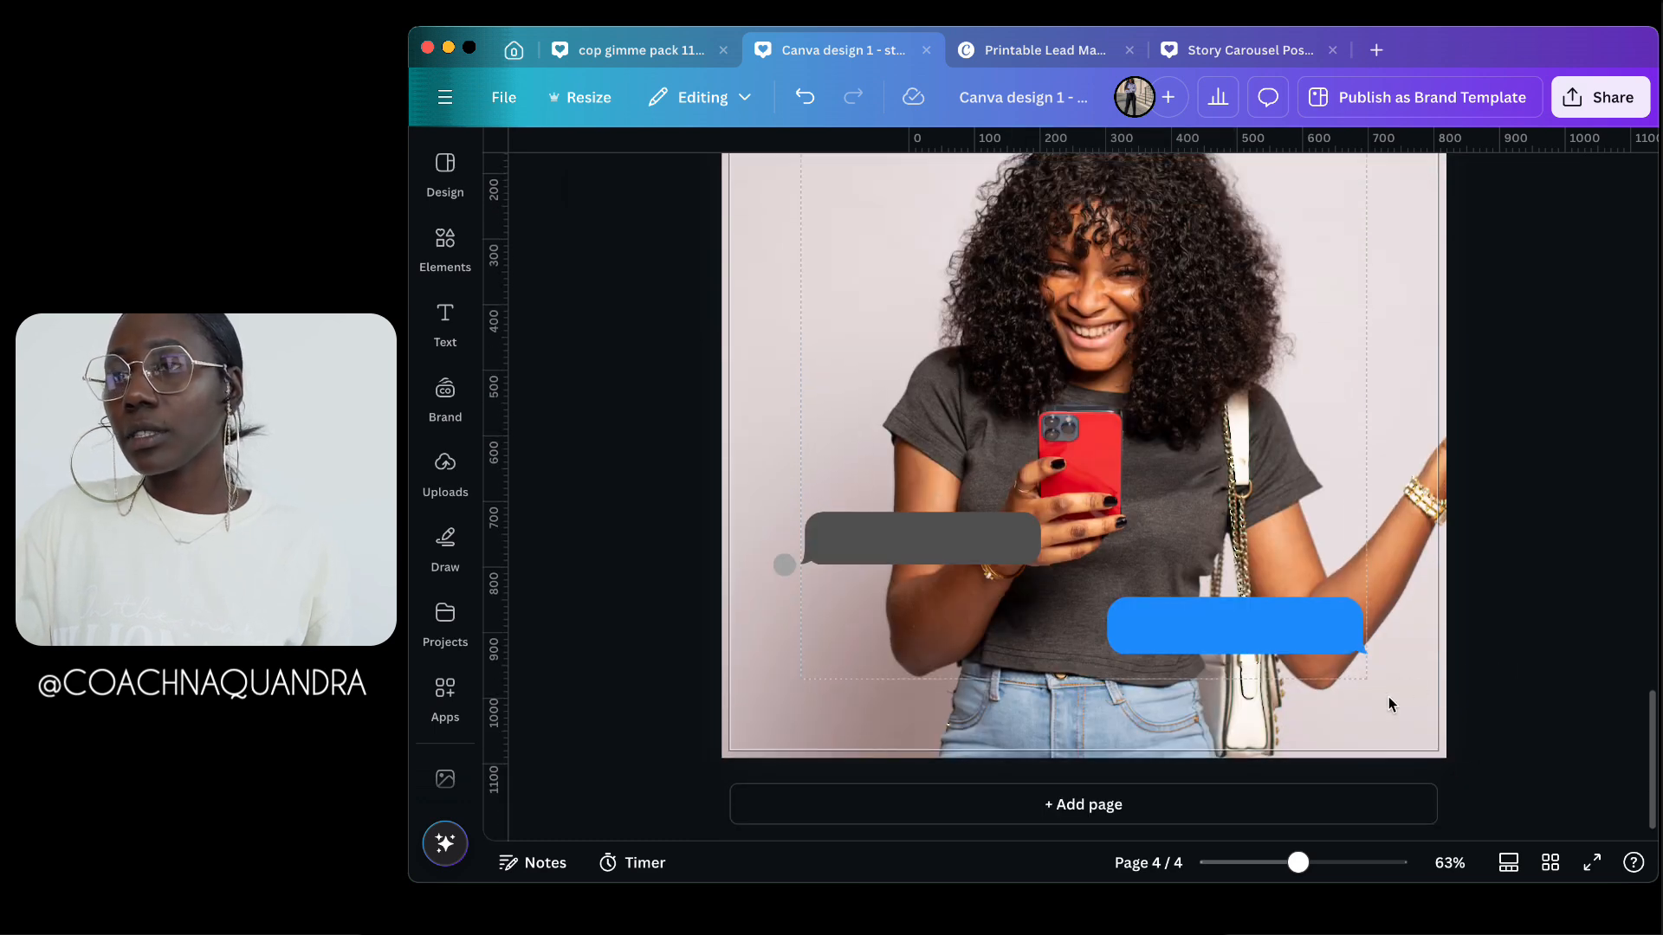
# Step: Add a text box to page 4 and place it on the blue bubble
pyautogui.click(445, 334)
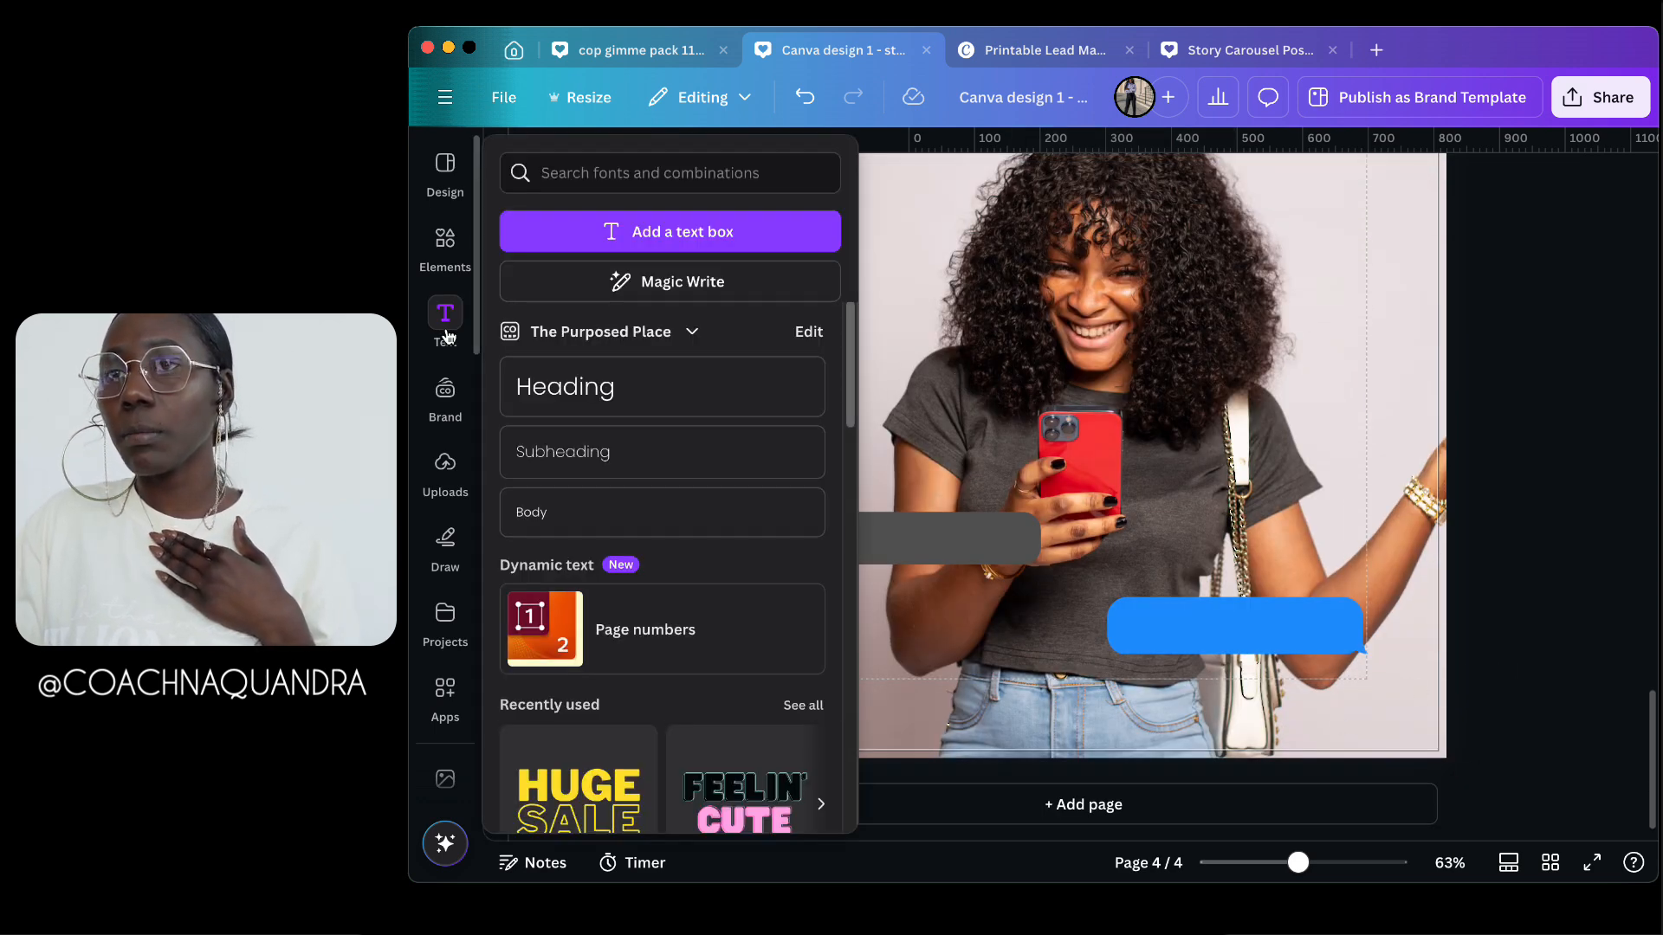
pyautogui.click(703, 224)
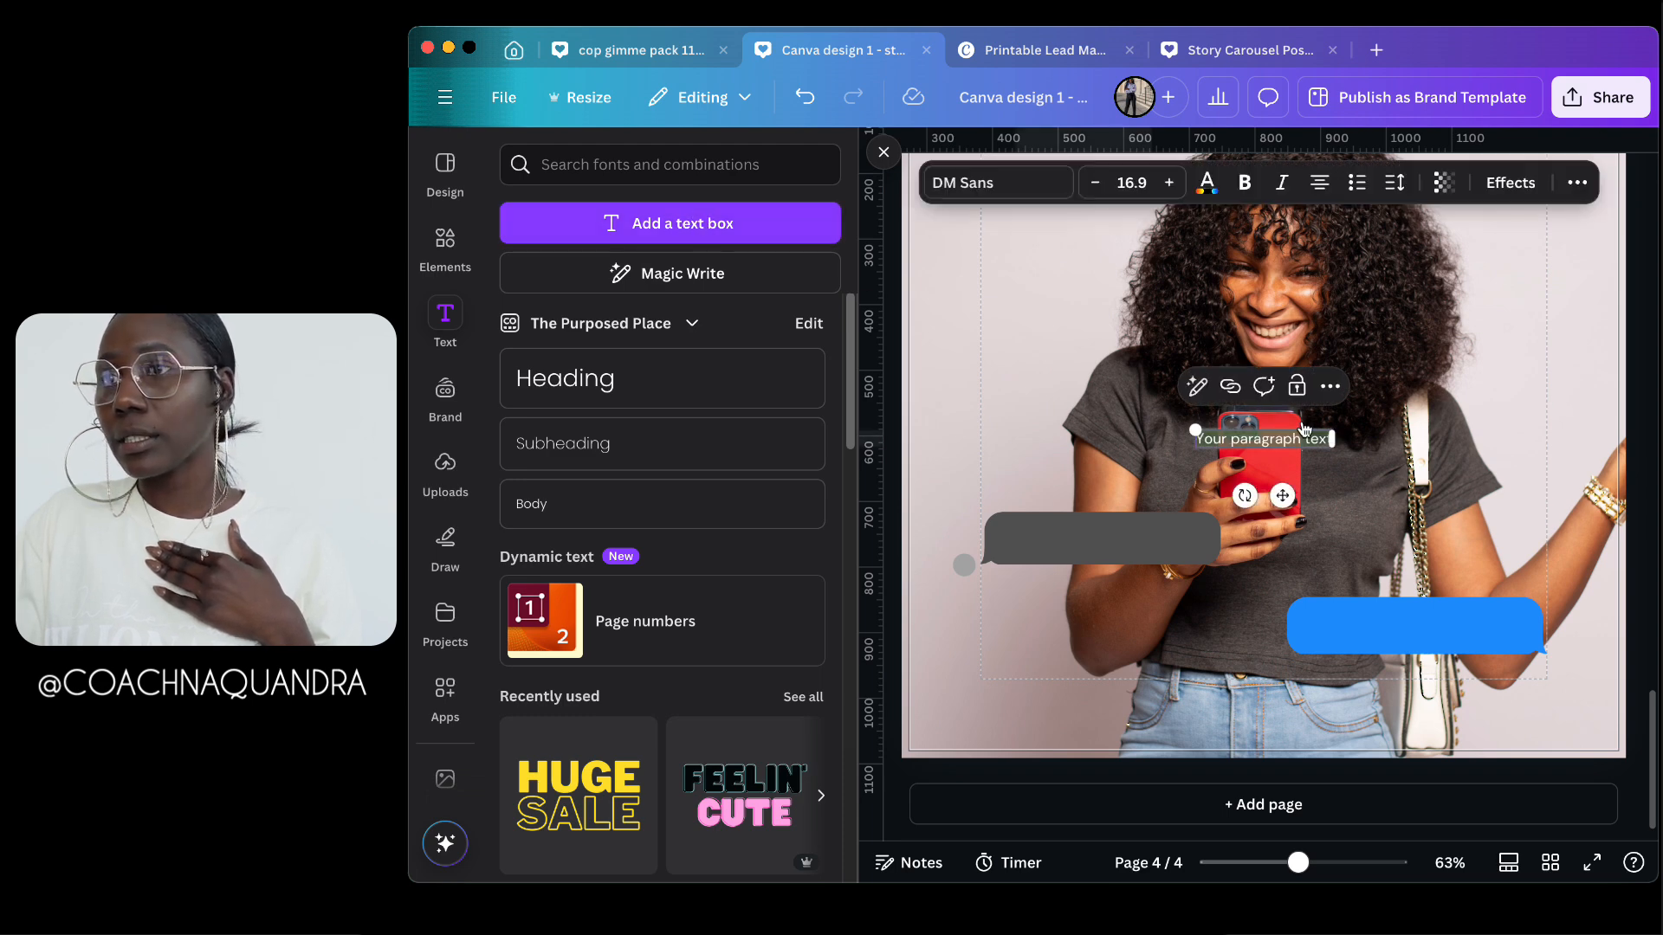
pyautogui.moveTo(1296, 502); pyautogui.dragTo(1396, 682)
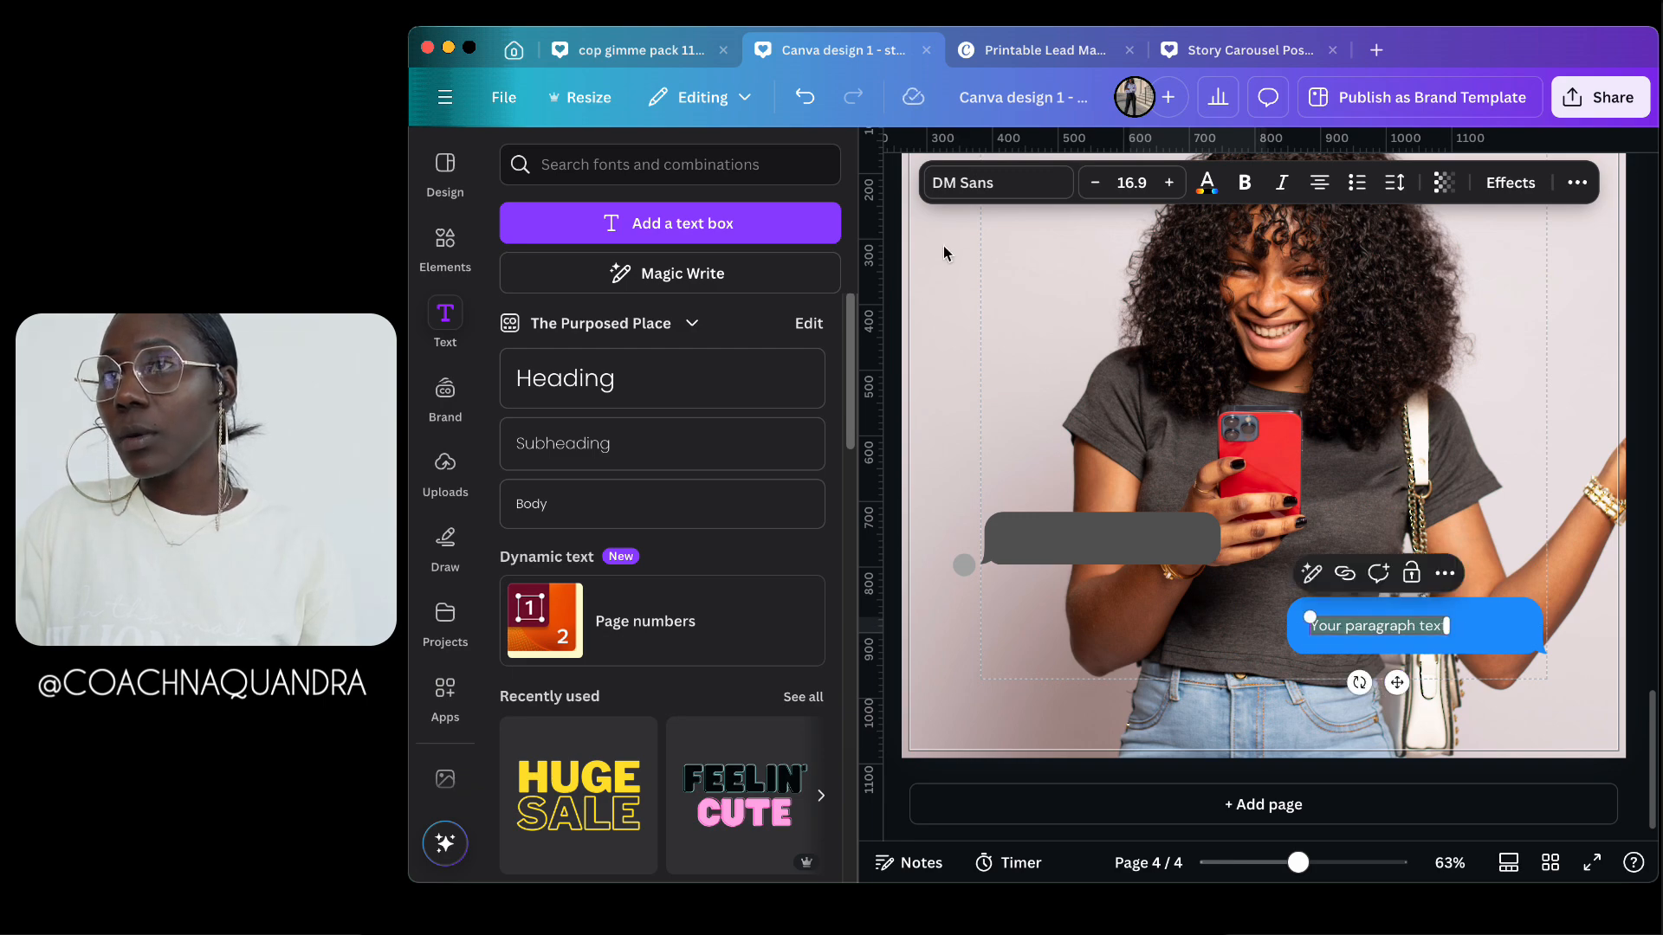
pyautogui.click(884, 154)
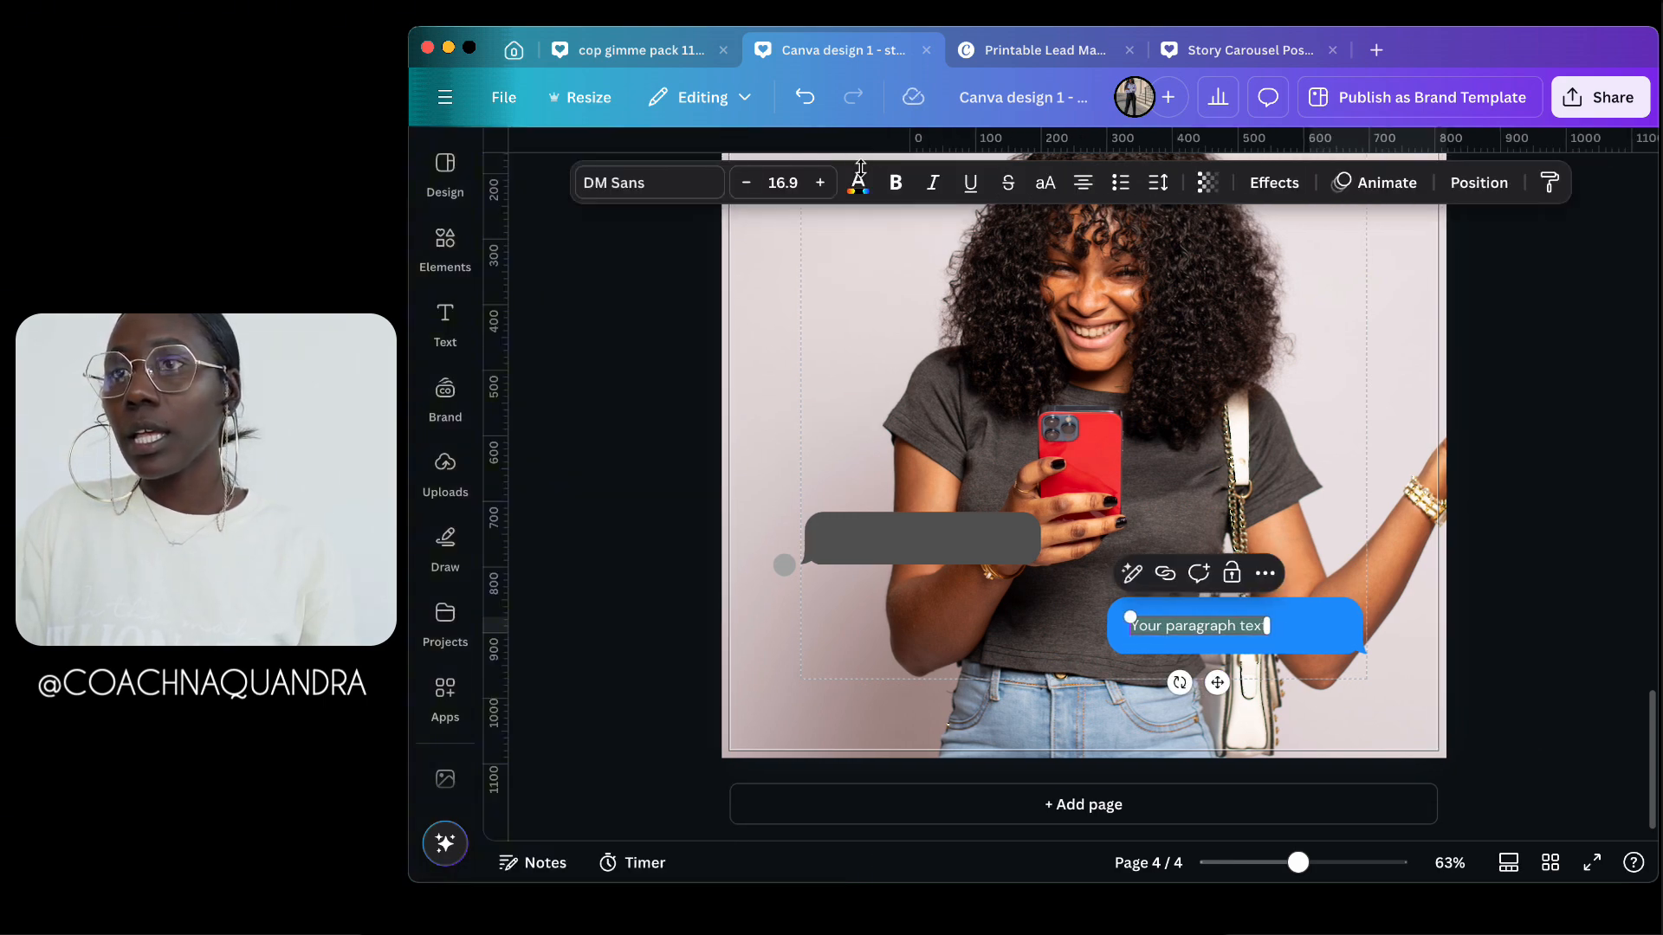
# Step: Search the fonts for "dm san" and apply DM Sans to the blue bubble's text
pyautogui.click(650, 193)
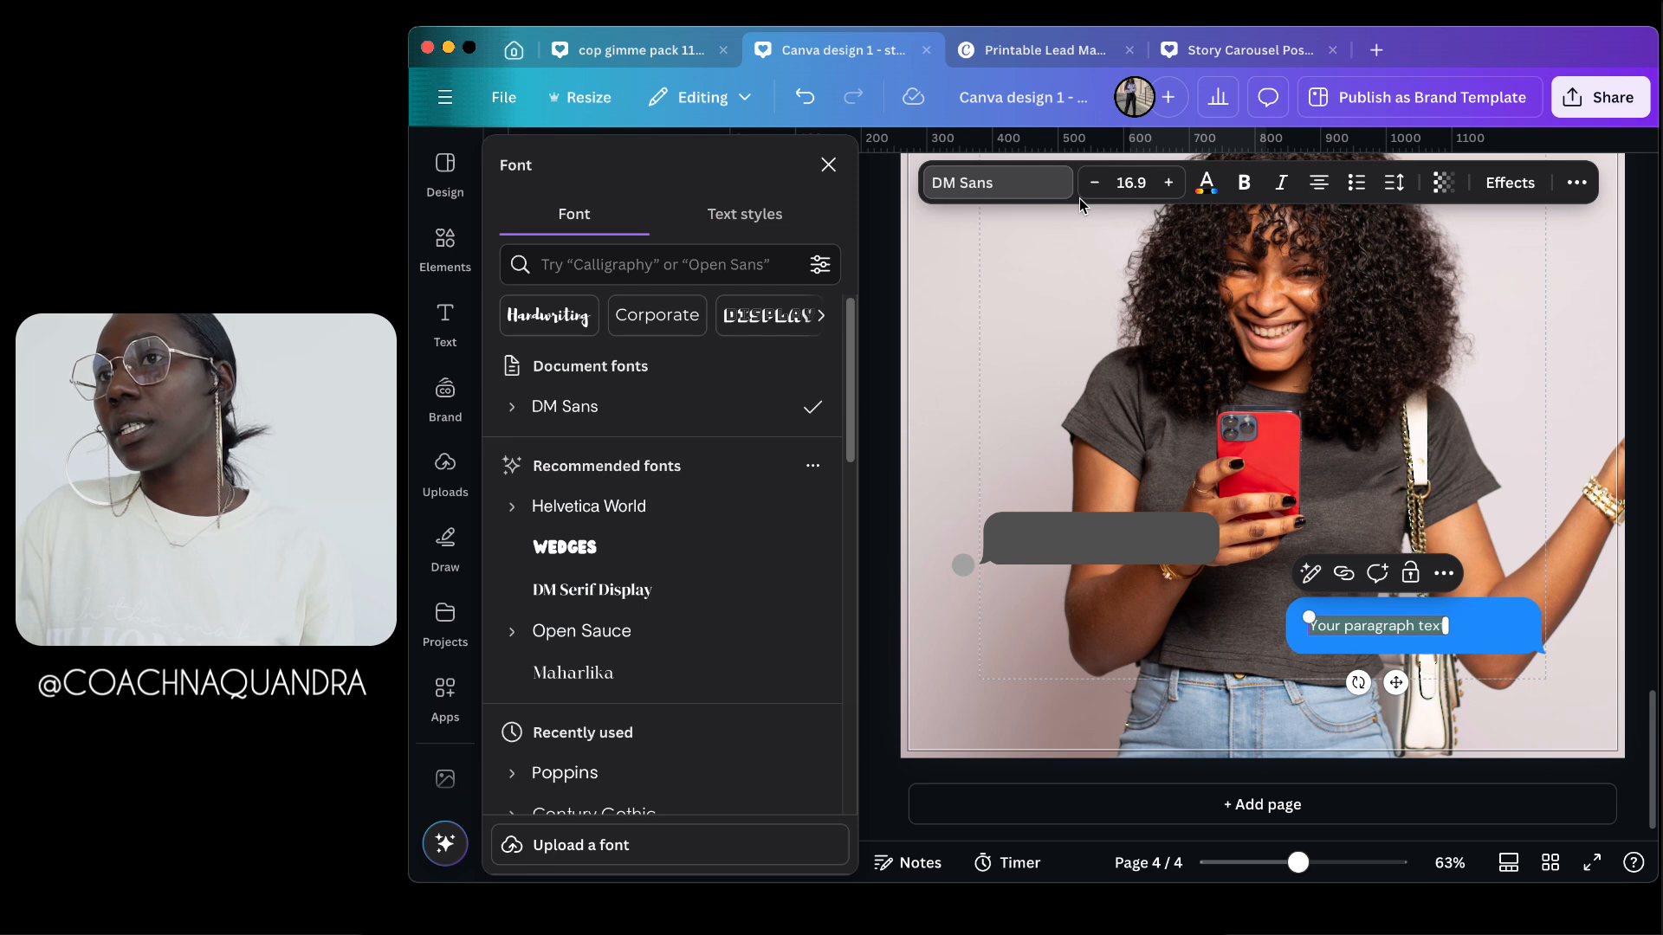
pyautogui.click(628, 268)
pyautogui.write('dm ')
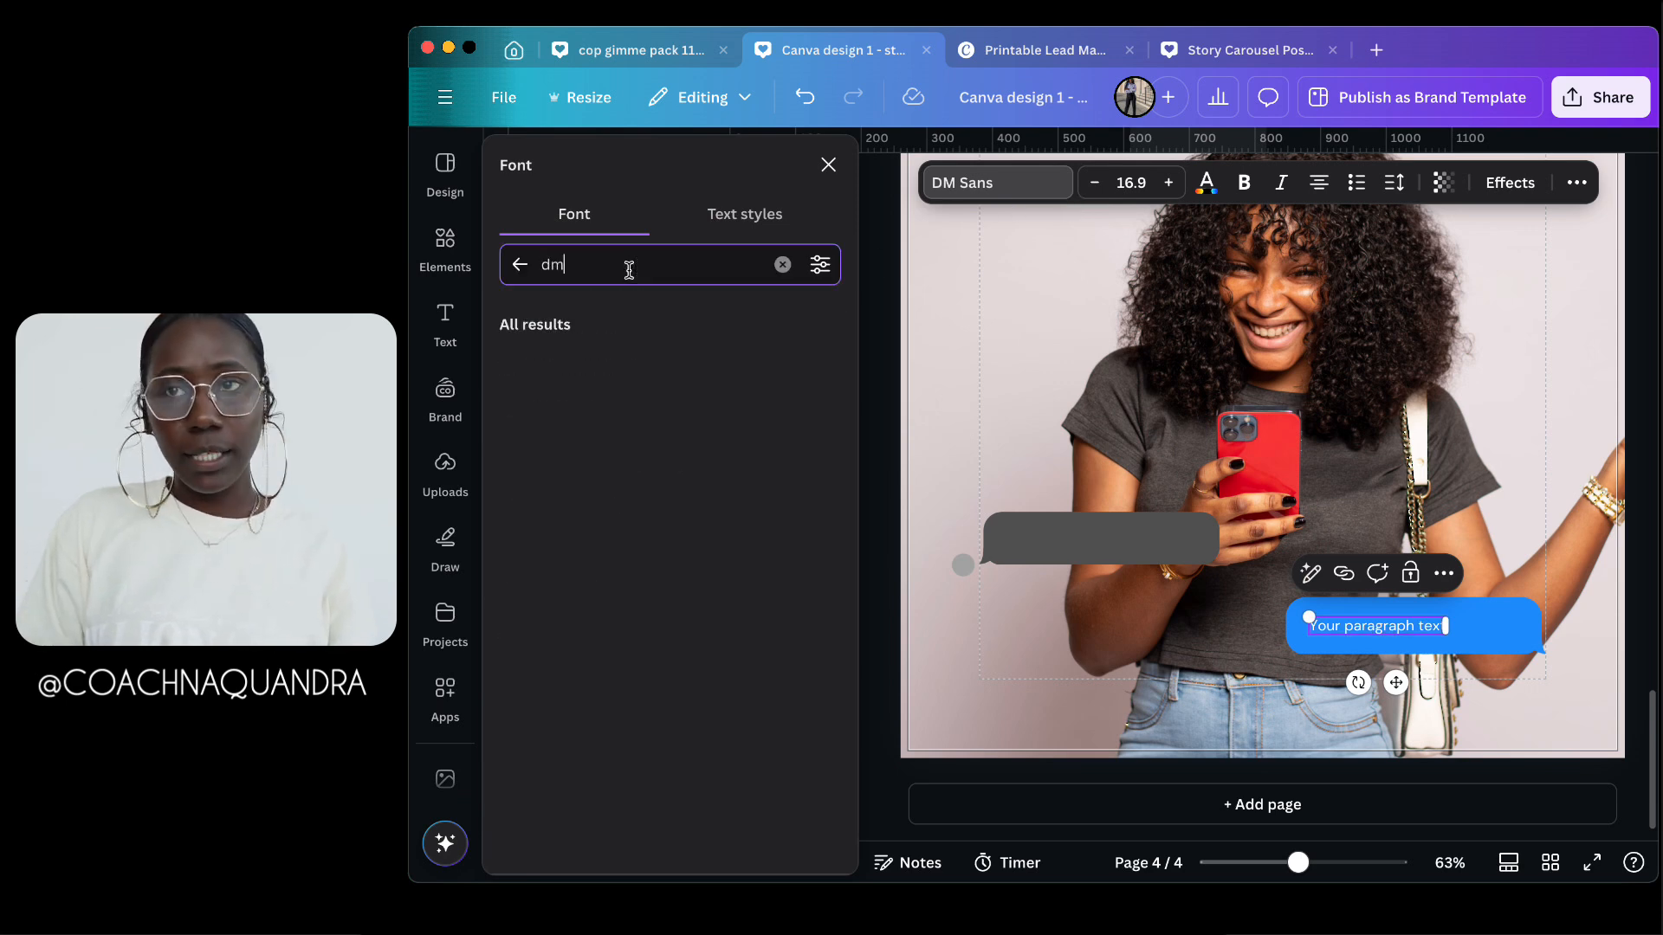
pyautogui.write('san')
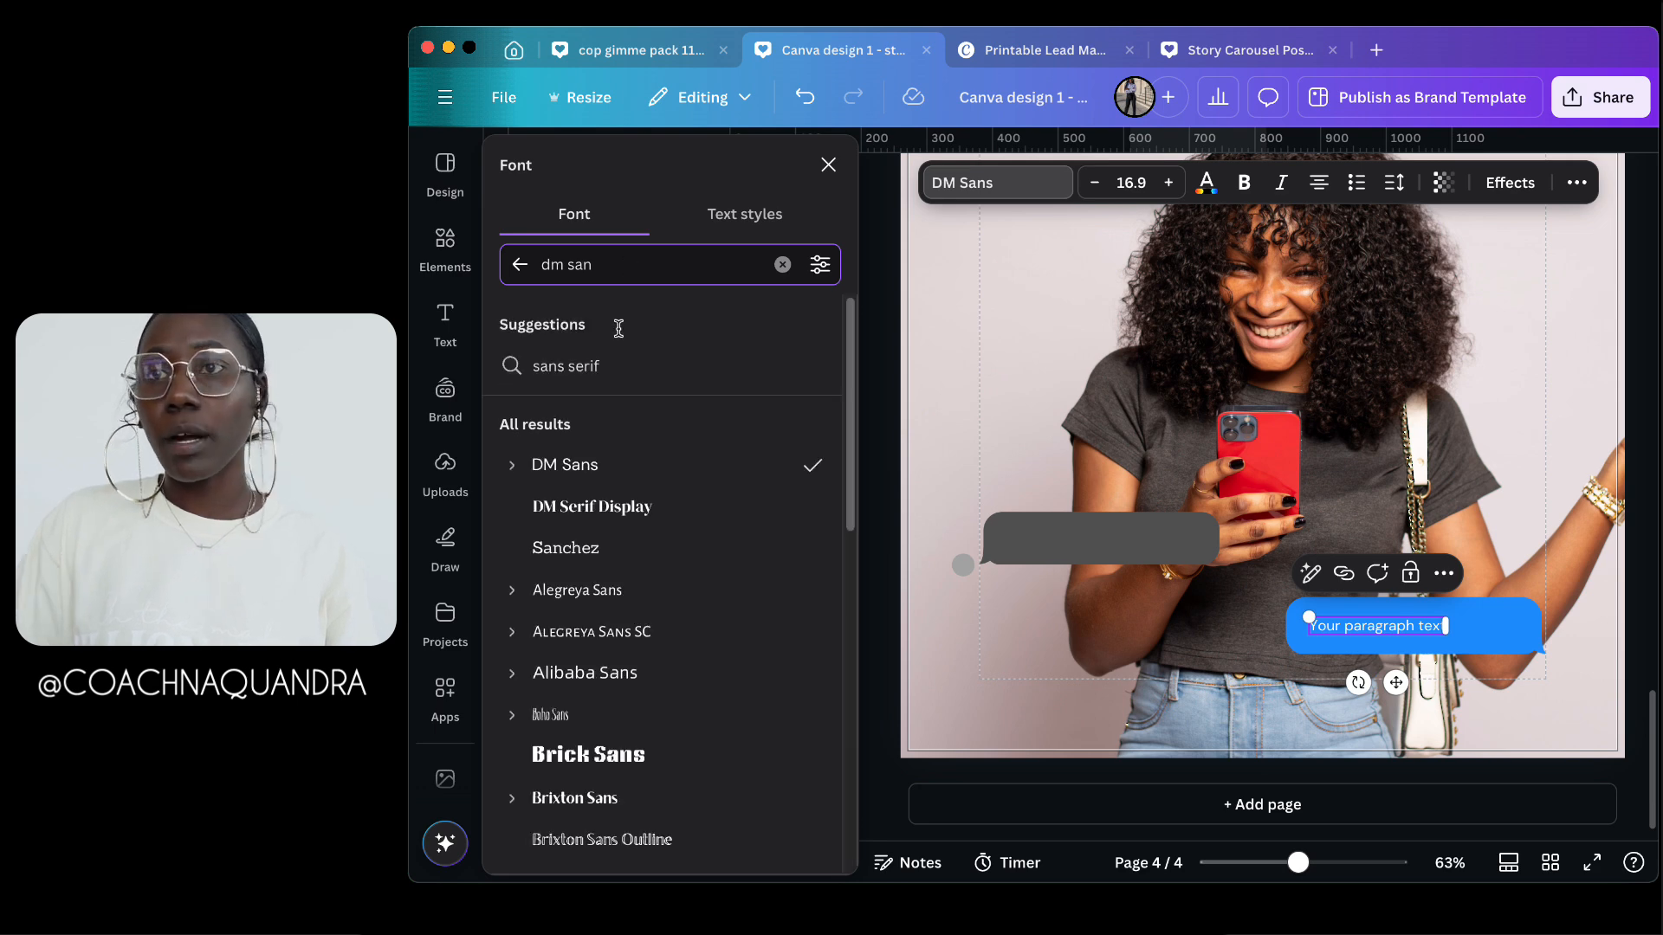
pyautogui.click(612, 468)
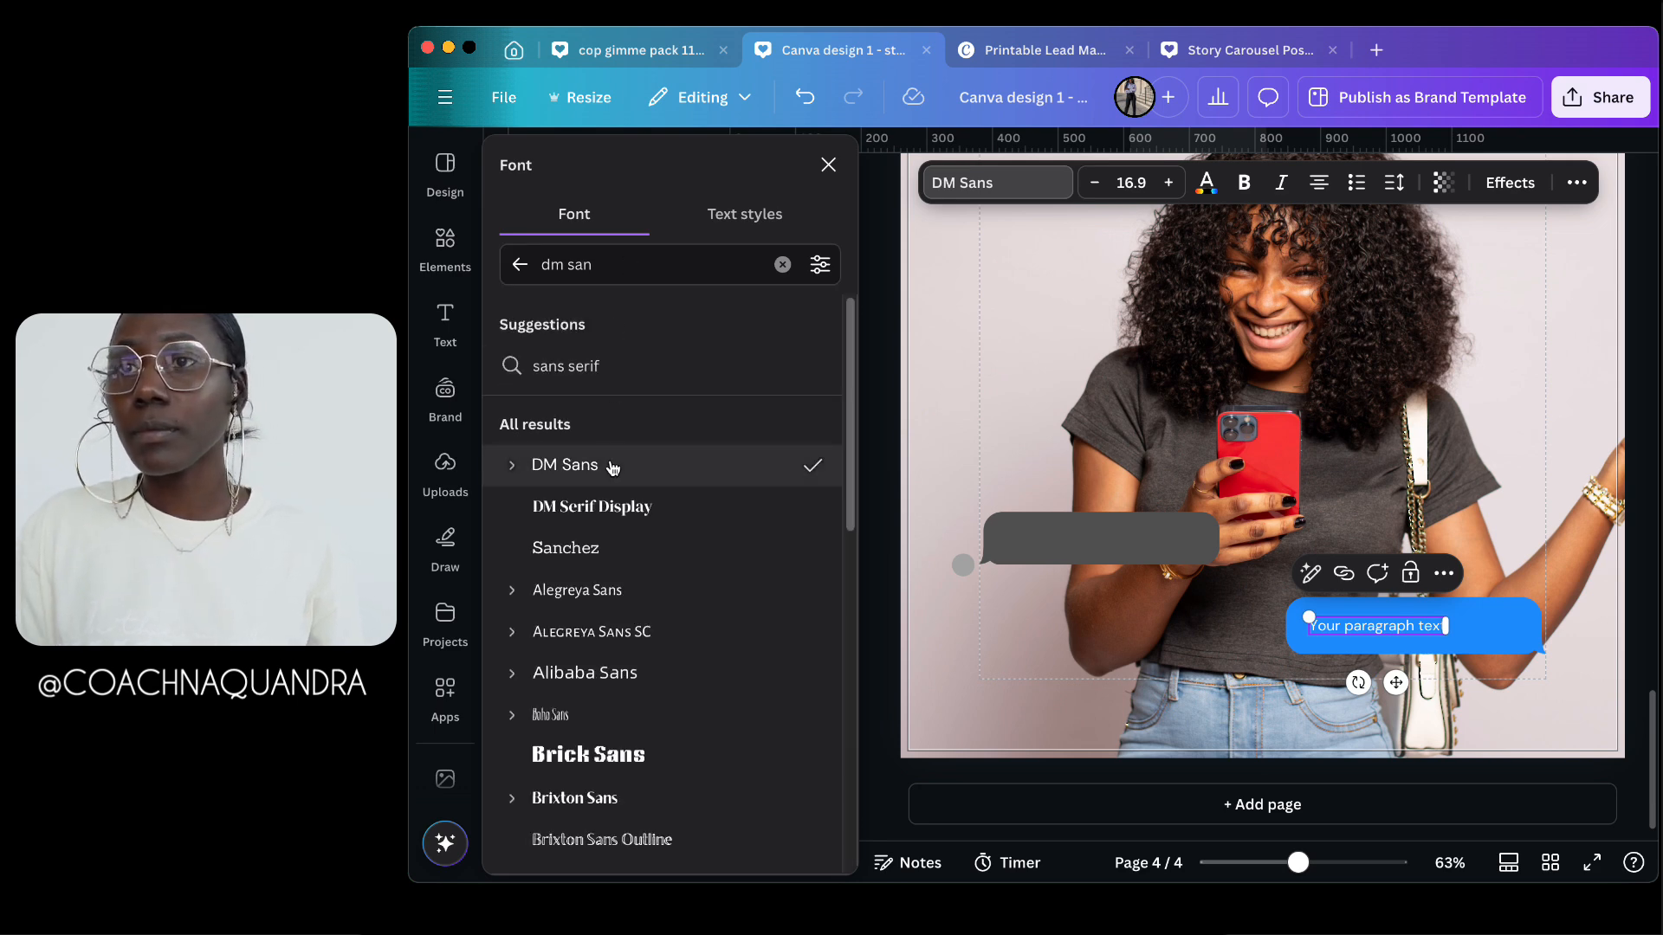
pyautogui.click(833, 165)
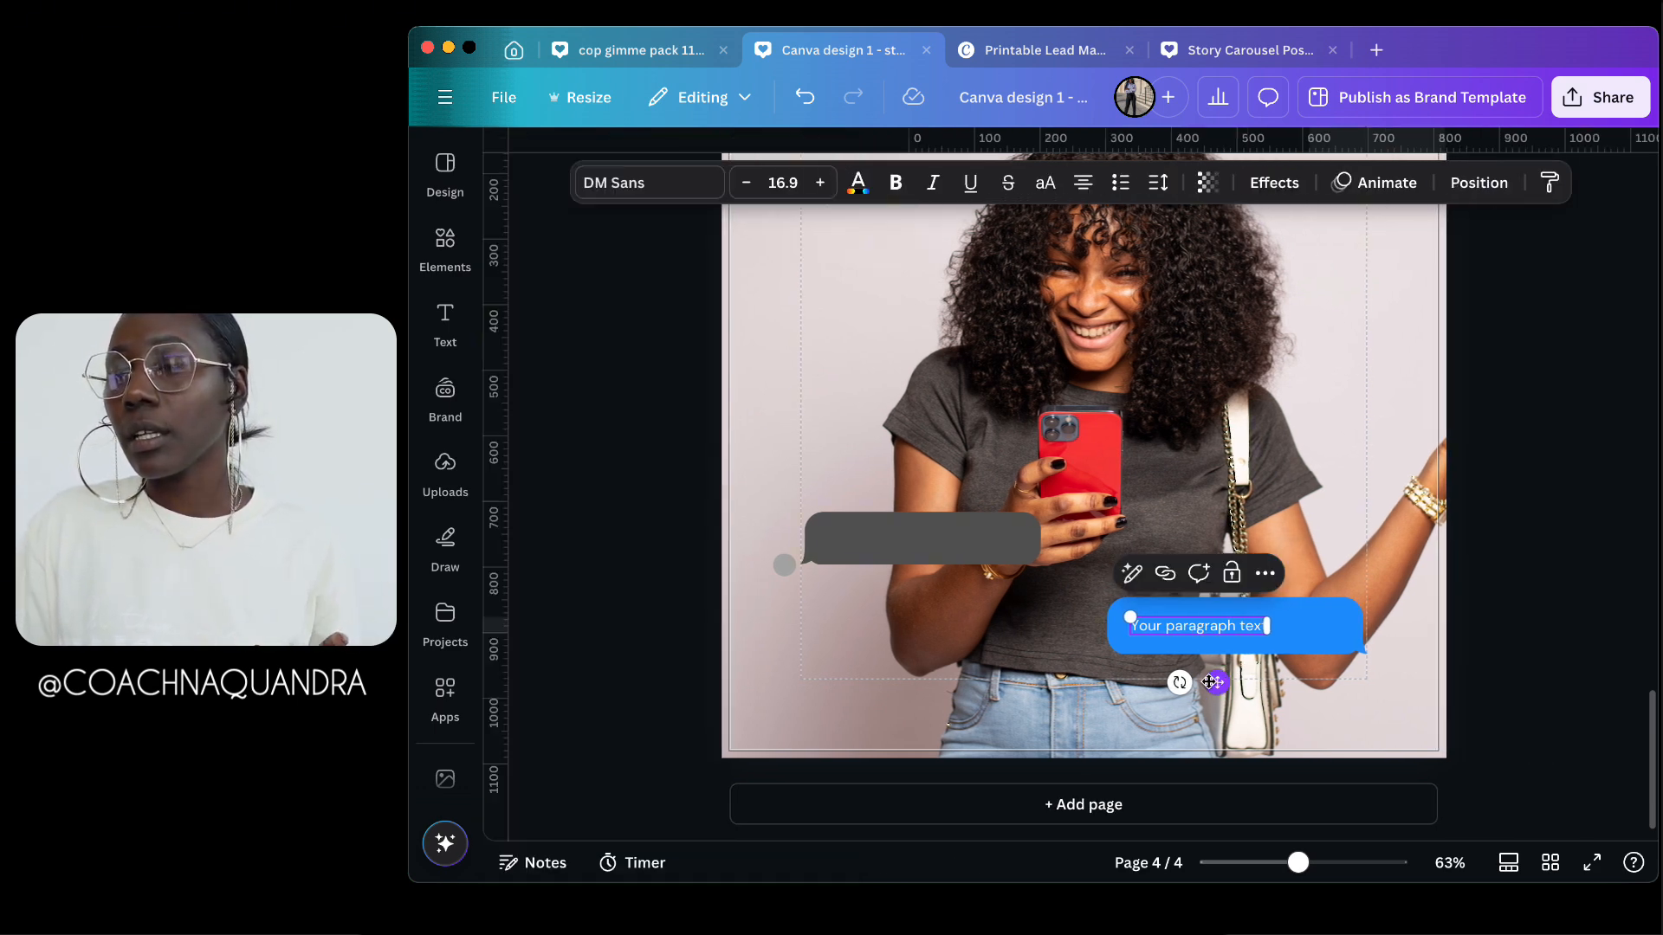
# Step: Adjust the text's position inside the blue bubble and place a copy of it on the dark gray bubble
pyautogui.moveTo(1210, 682); pyautogui.dragTo(1207, 681)
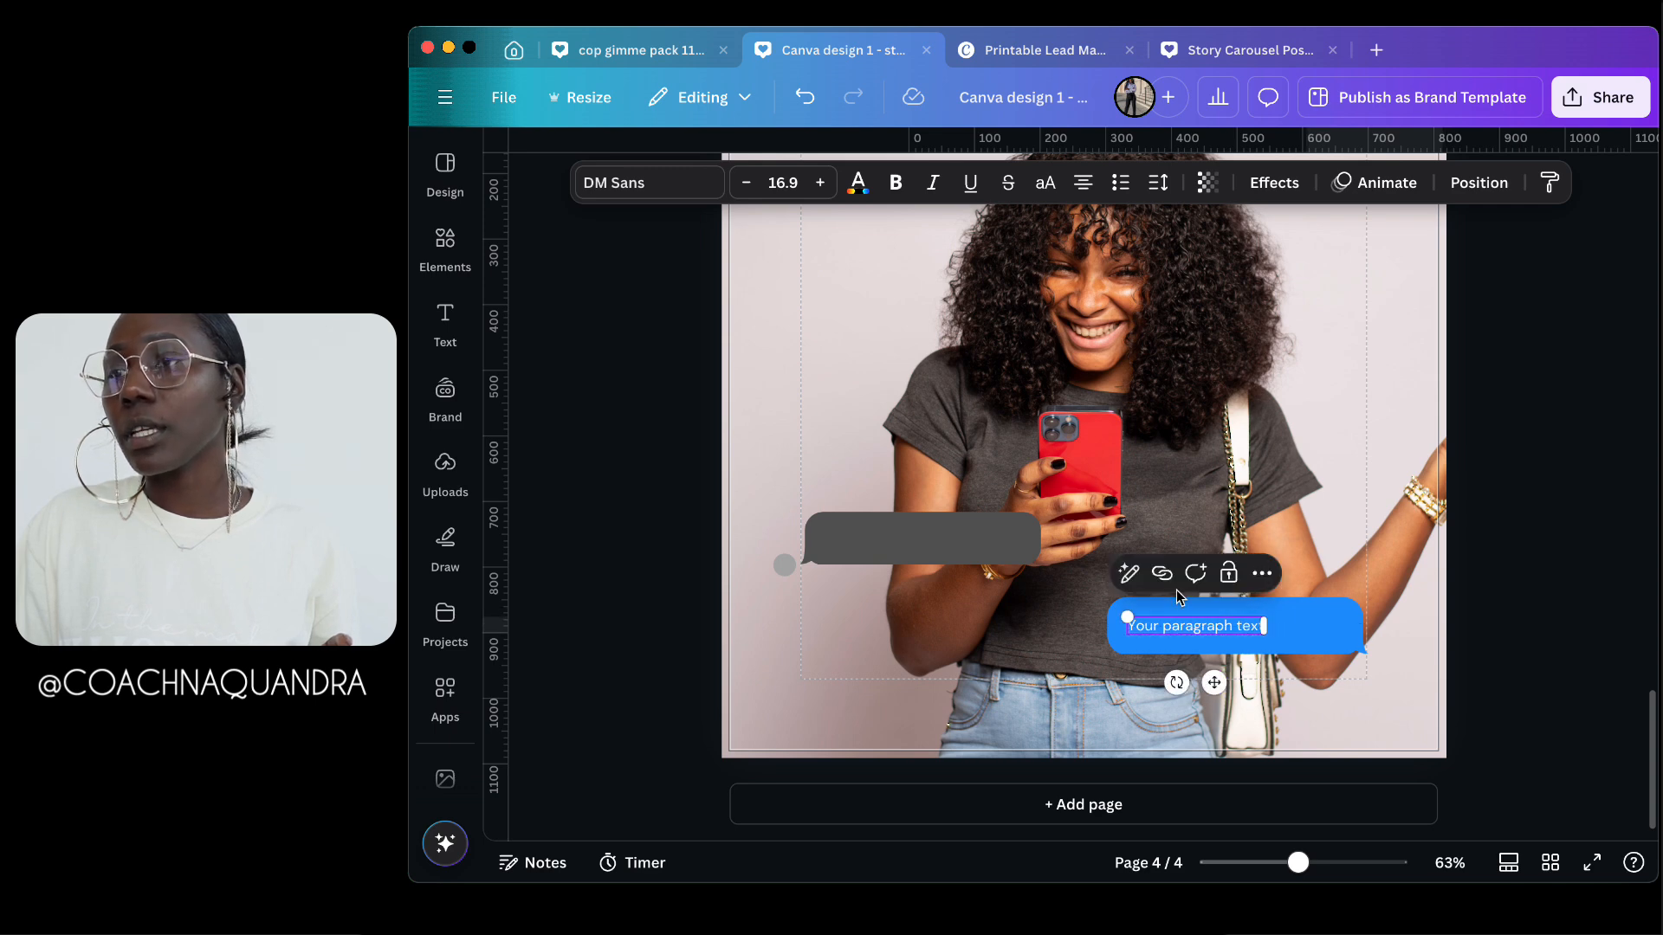
pyautogui.click(1265, 632)
pyautogui.click(1256, 624)
pyautogui.moveTo(1256, 624); pyautogui.dragTo(931, 579)
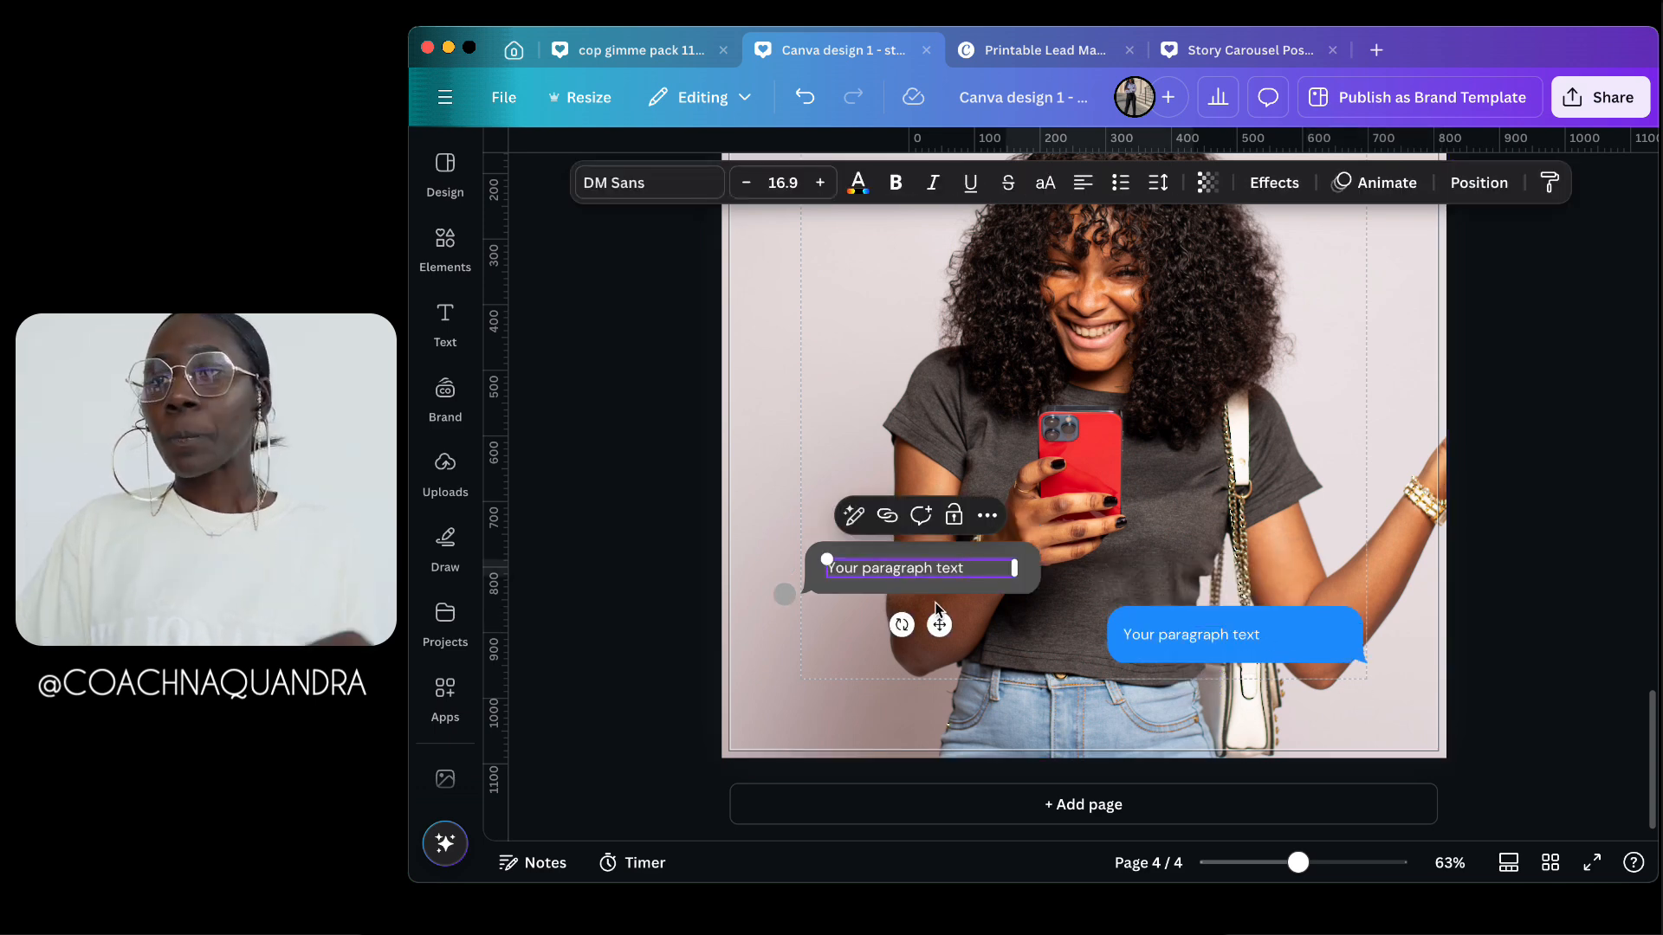
# Step: Duplicate the dark gray bubble together with its text and place the copy directly above the original, aligned with it
pyautogui.click(931, 577)
pyautogui.click(988, 610)
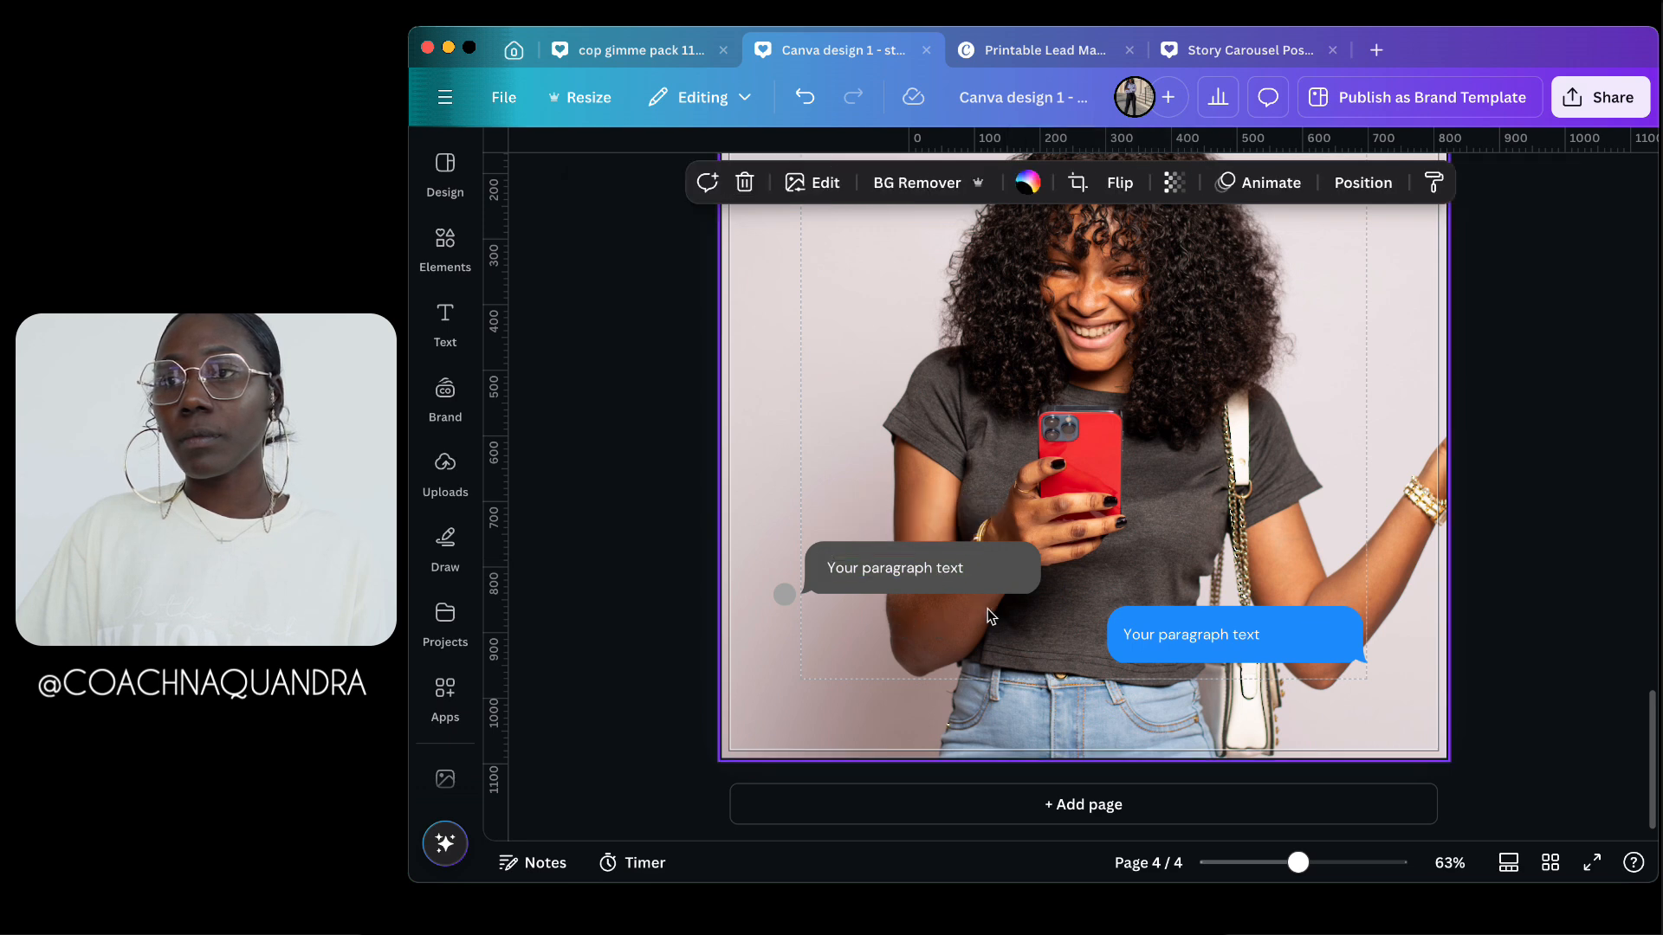
pyautogui.click(875, 559)
pyautogui.click(952, 501)
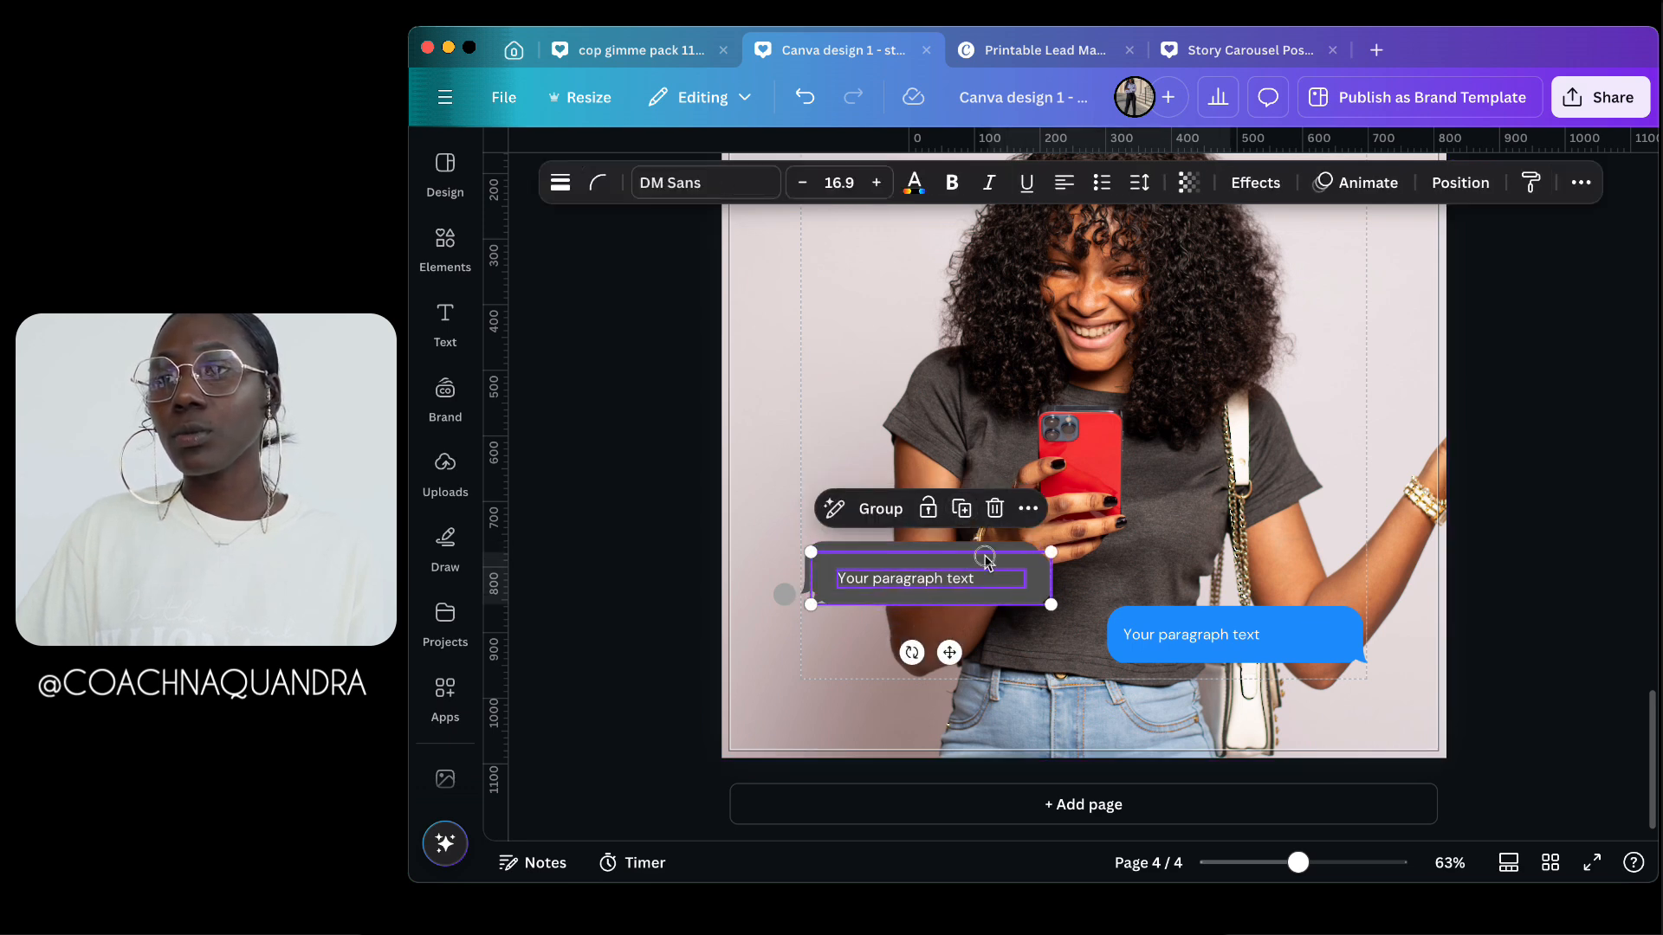
pyautogui.moveTo(948, 567)
pyautogui.mouseDown()
pyautogui.moveTo(974, 487)
pyautogui.moveTo(975, 567)
pyautogui.mouseUp()
pyautogui.moveTo(980, 626); pyautogui.dragTo(830, 531)
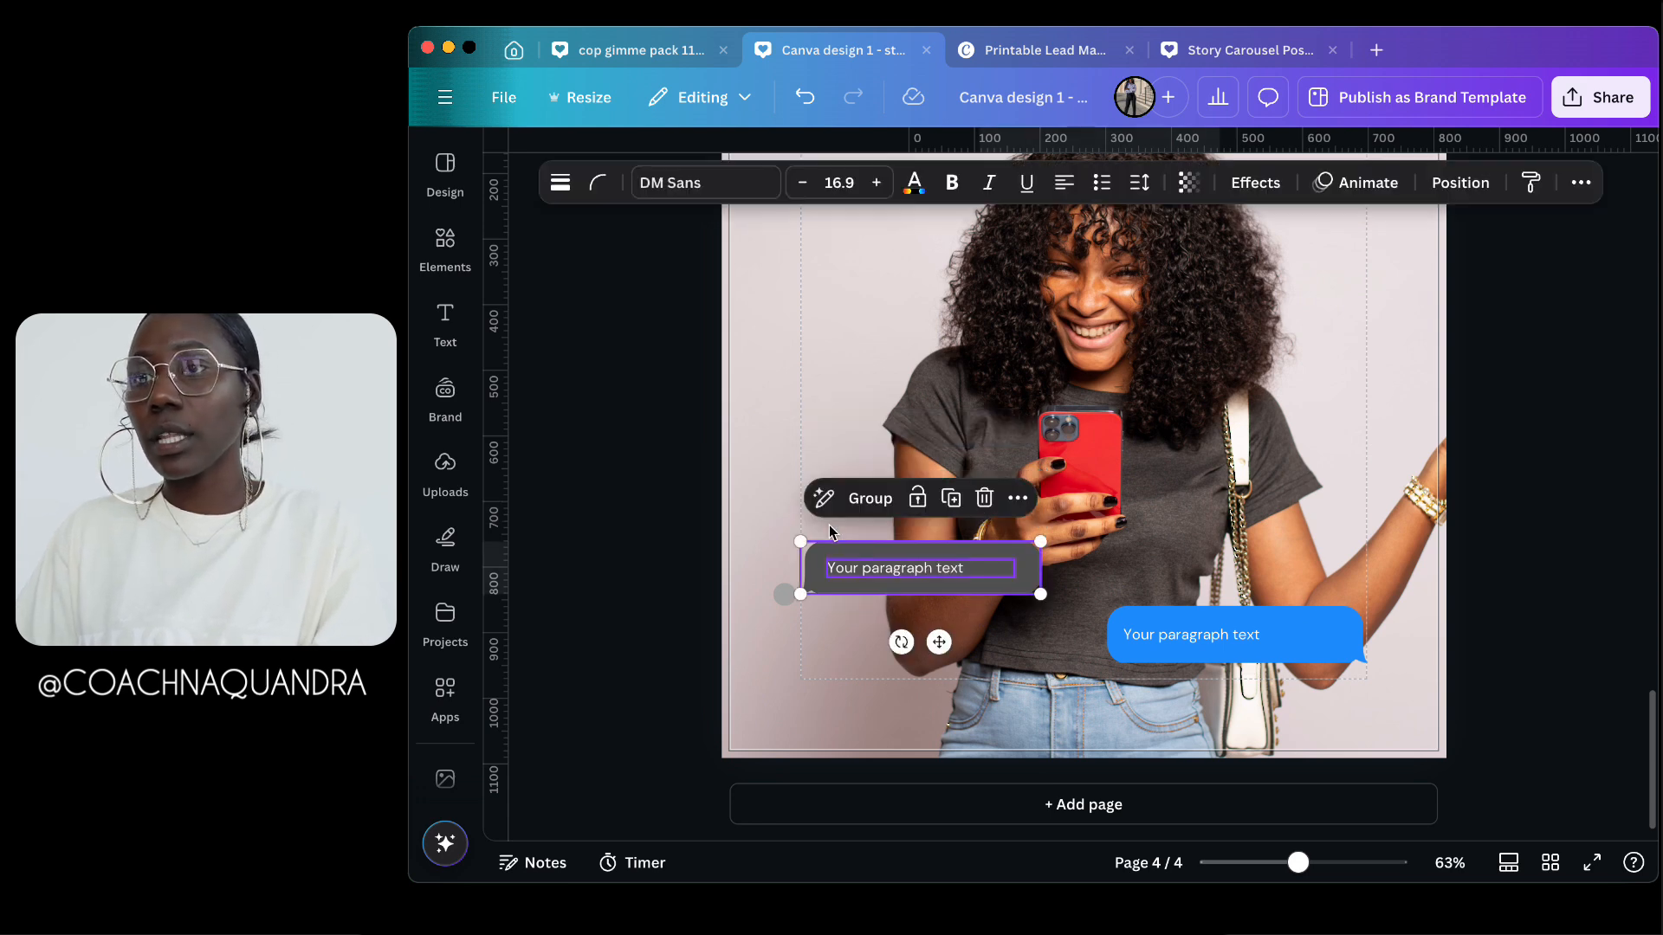
pyautogui.click(954, 511)
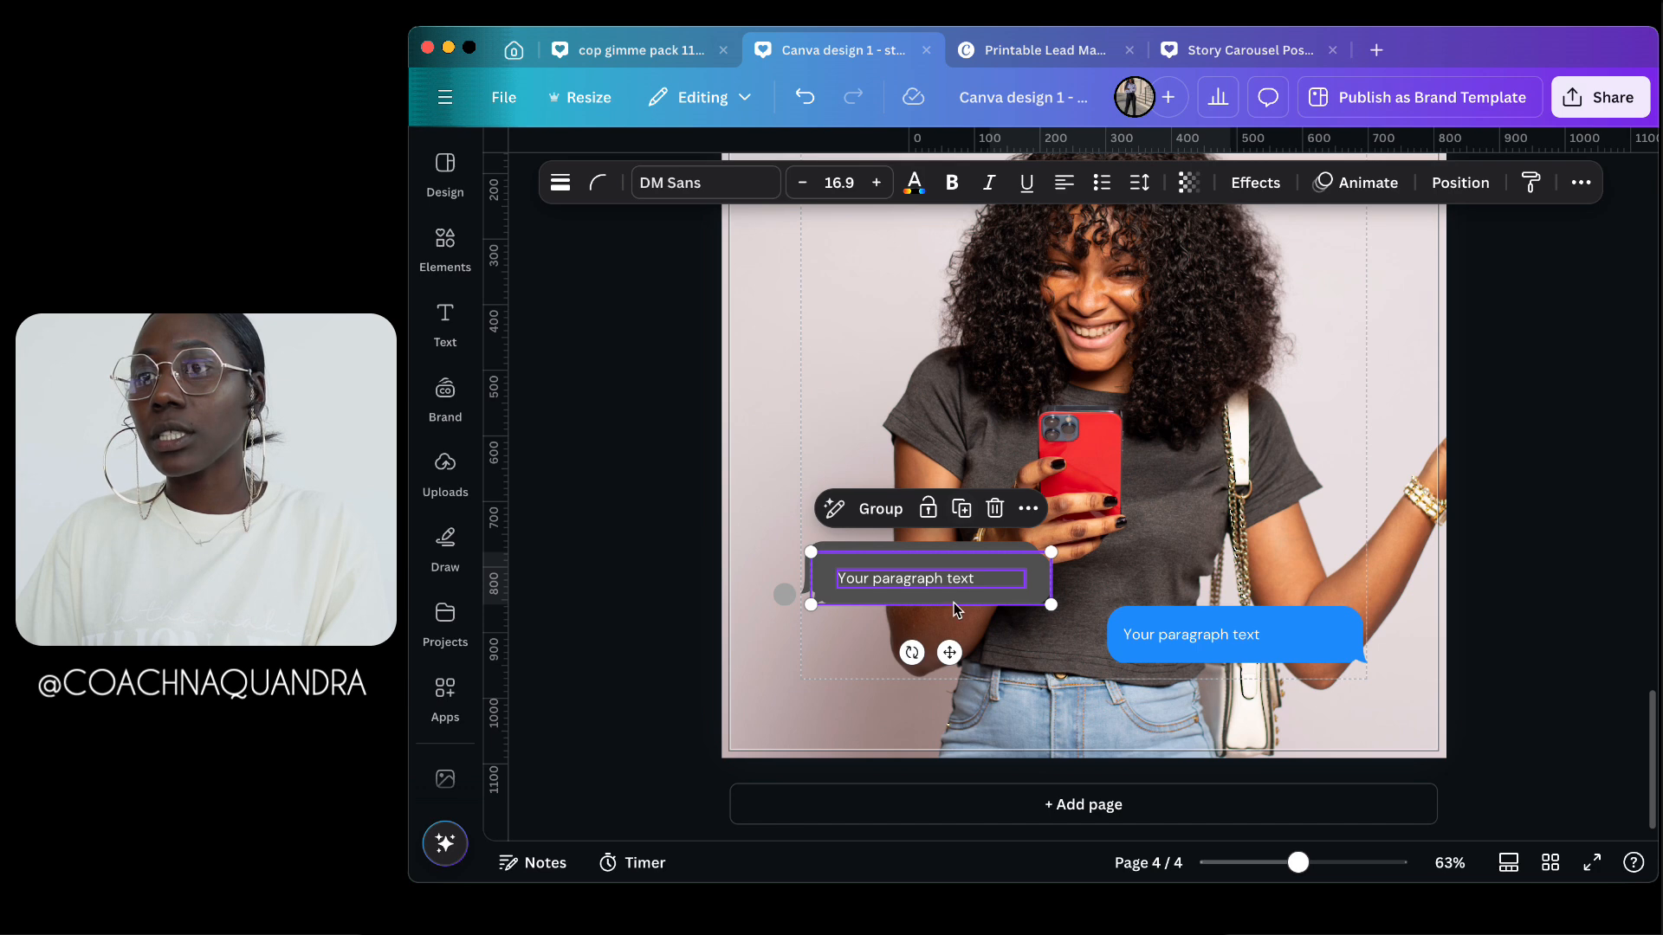
pyautogui.moveTo(944, 573); pyautogui.dragTo(942, 512)
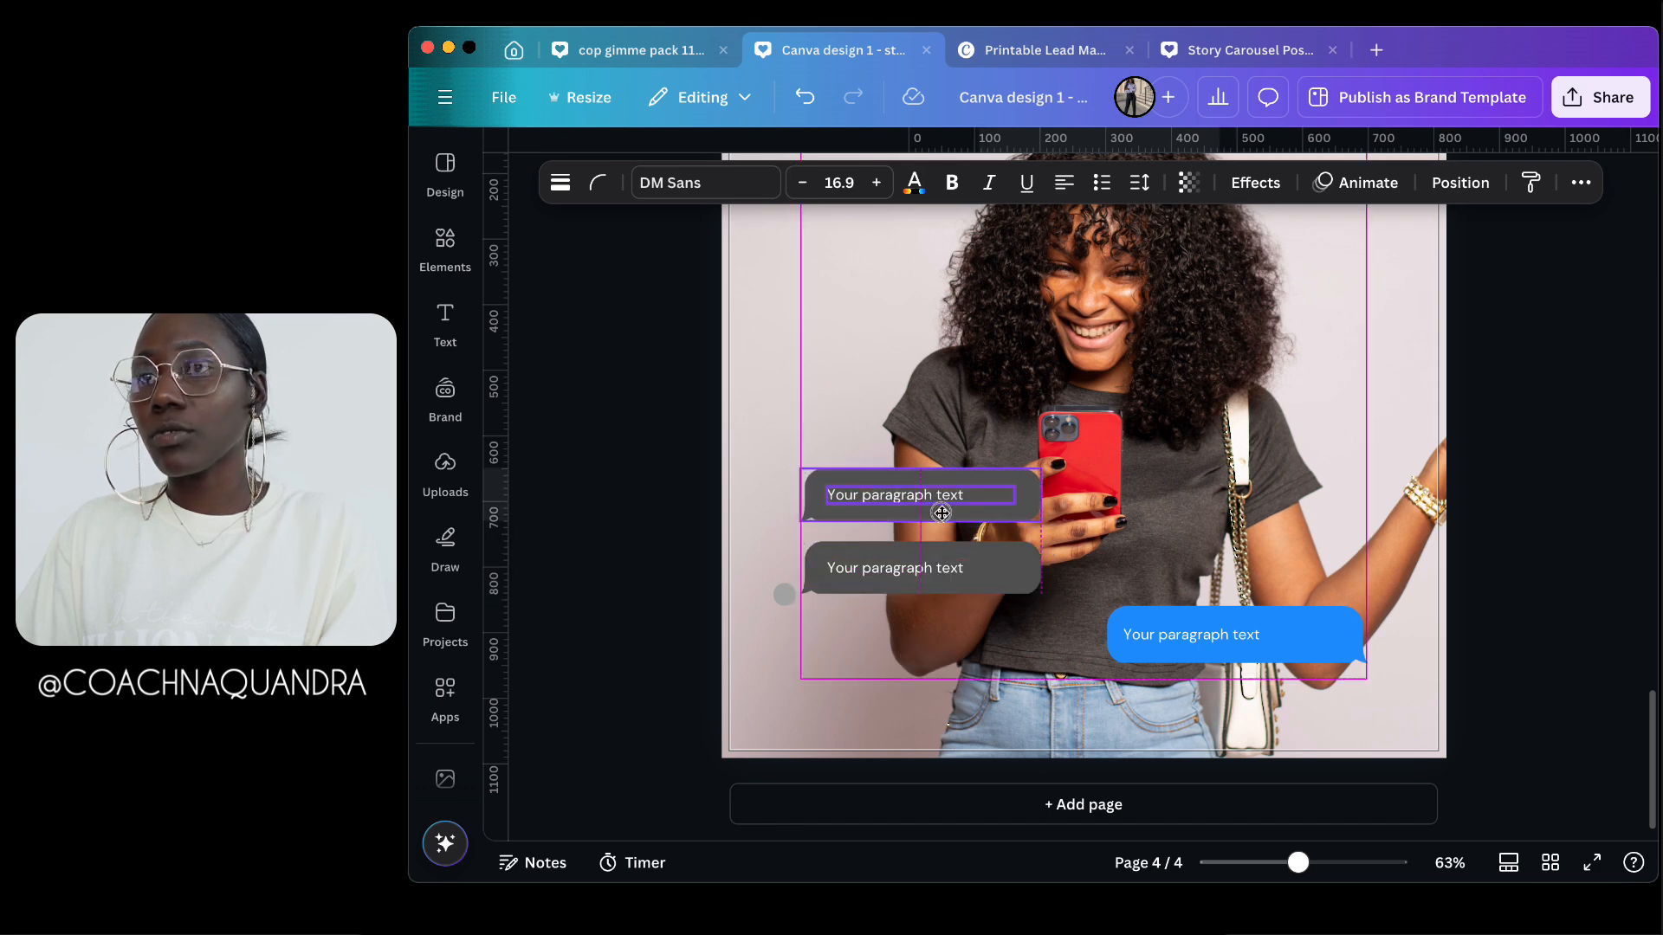
pyautogui.click(975, 662)
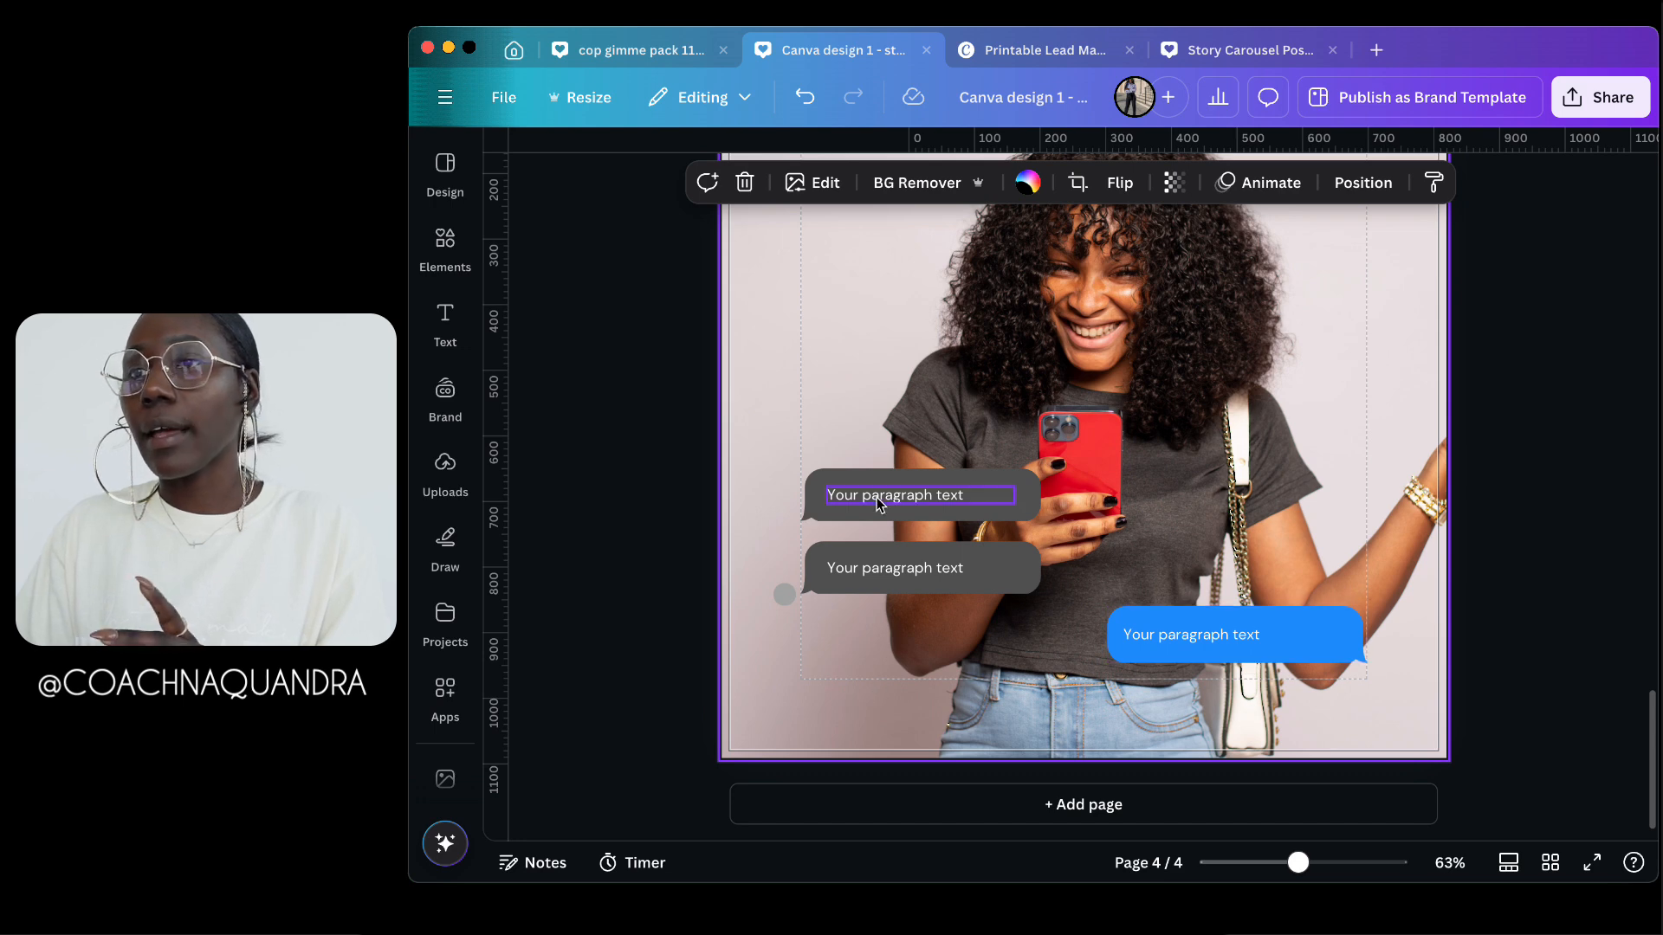
# Step: Replace the placeholders with bold "Girlll!!" in the upper gray bubble, "i already got one" in the lower, and "I told you!! It's up from here!" in the blue
pyautogui.click(901, 506)
pyautogui.click(1225, 736)
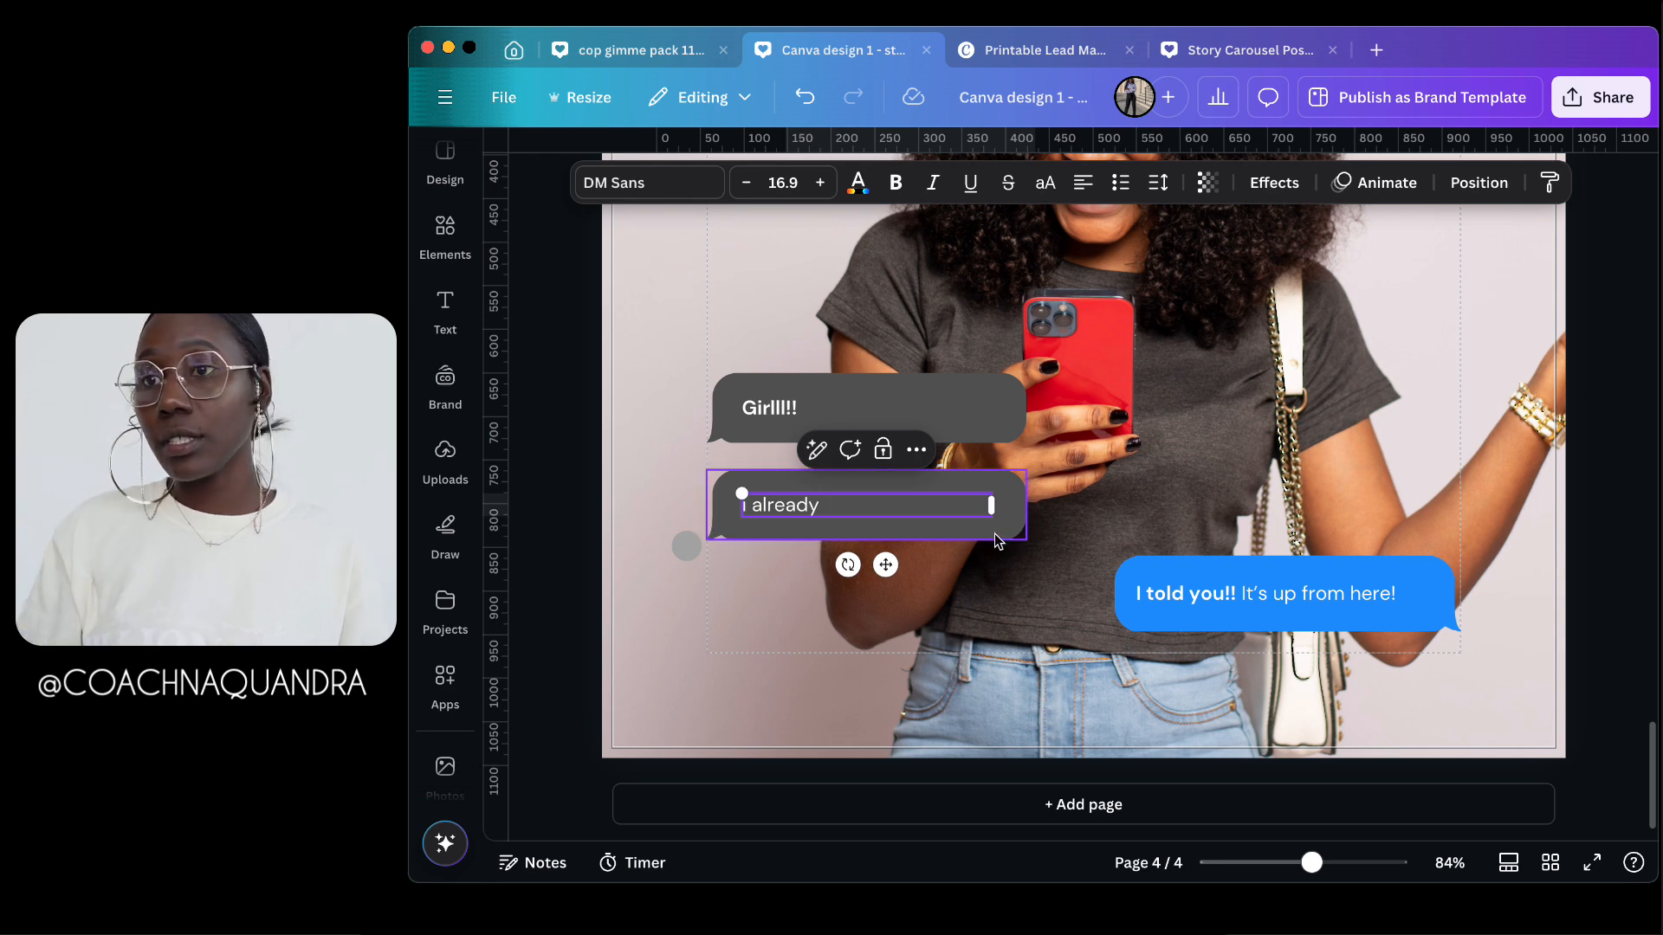
pyautogui.write('gor')
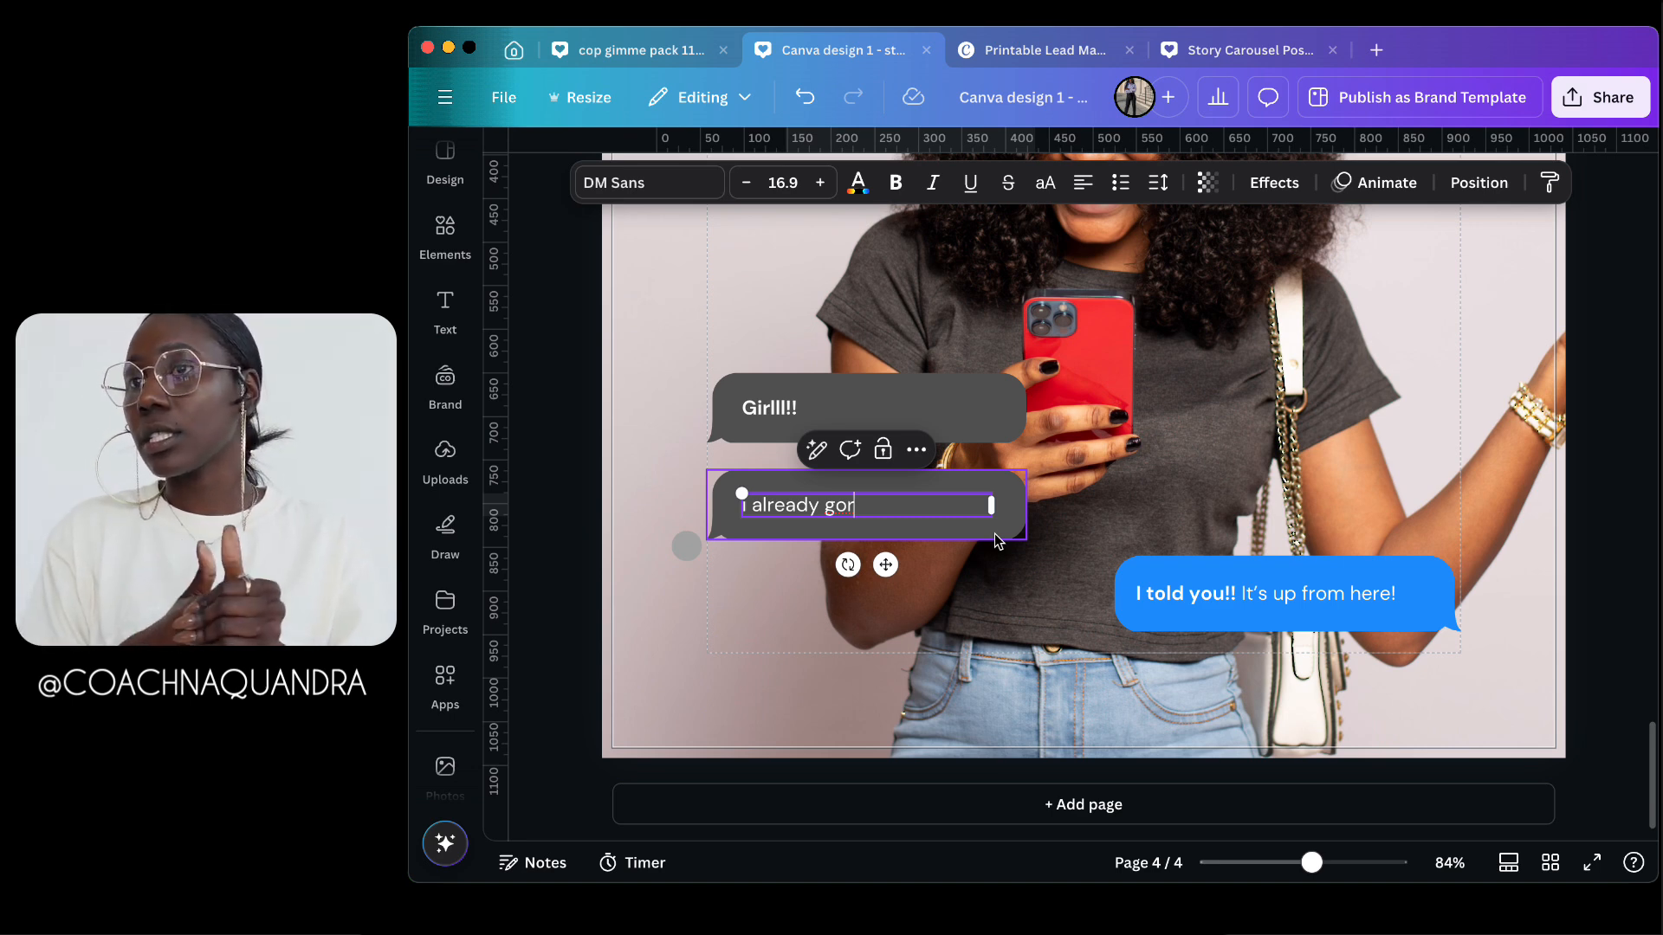
pyautogui.press('BackSpace')
pyautogui.write('t ')
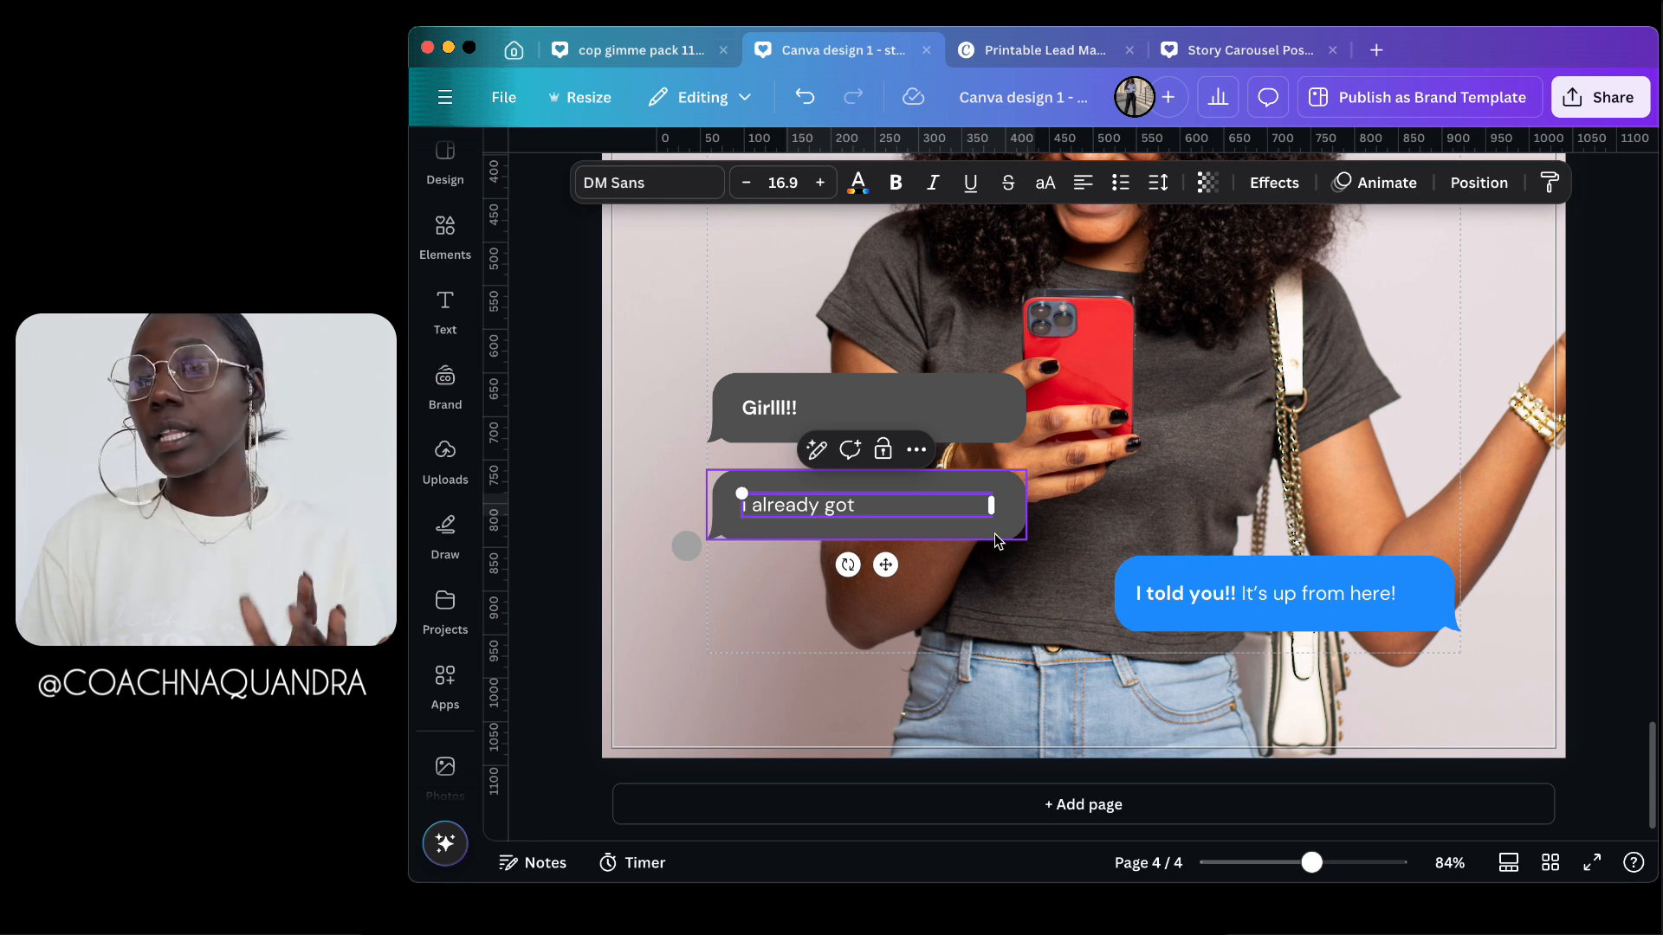
pyautogui.write('one')
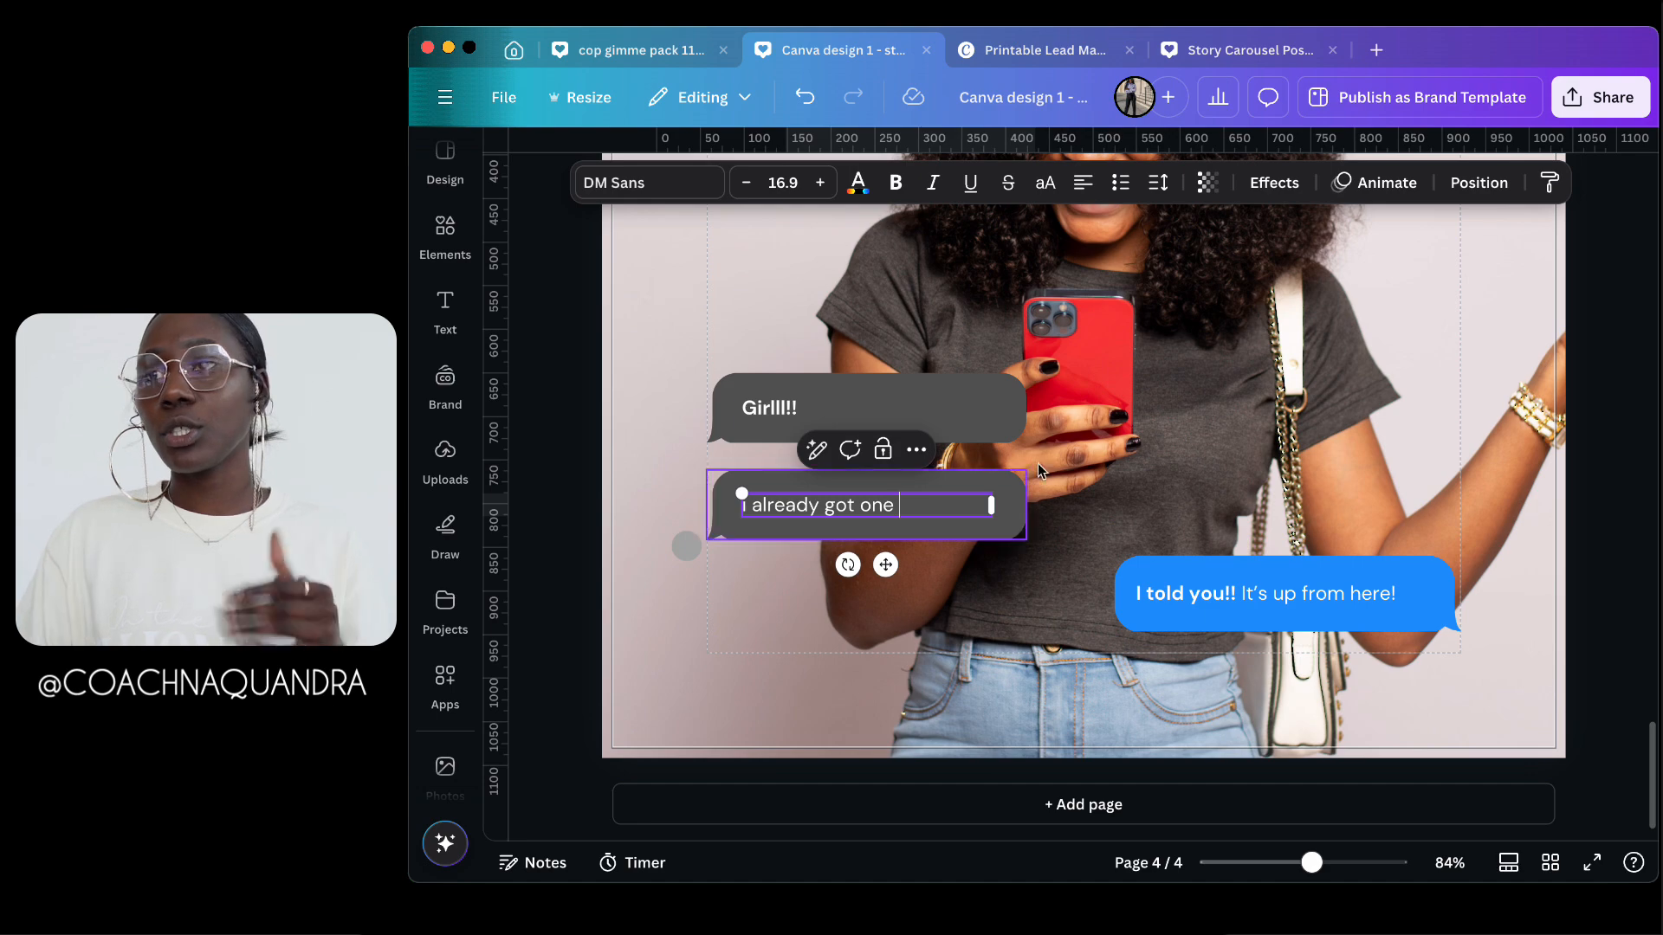
# Step: Open page 2 in thumbnail view and examine the beach photo example's message bubbles up close and at full-page size
pyautogui.scroll(3, 1038, 465)
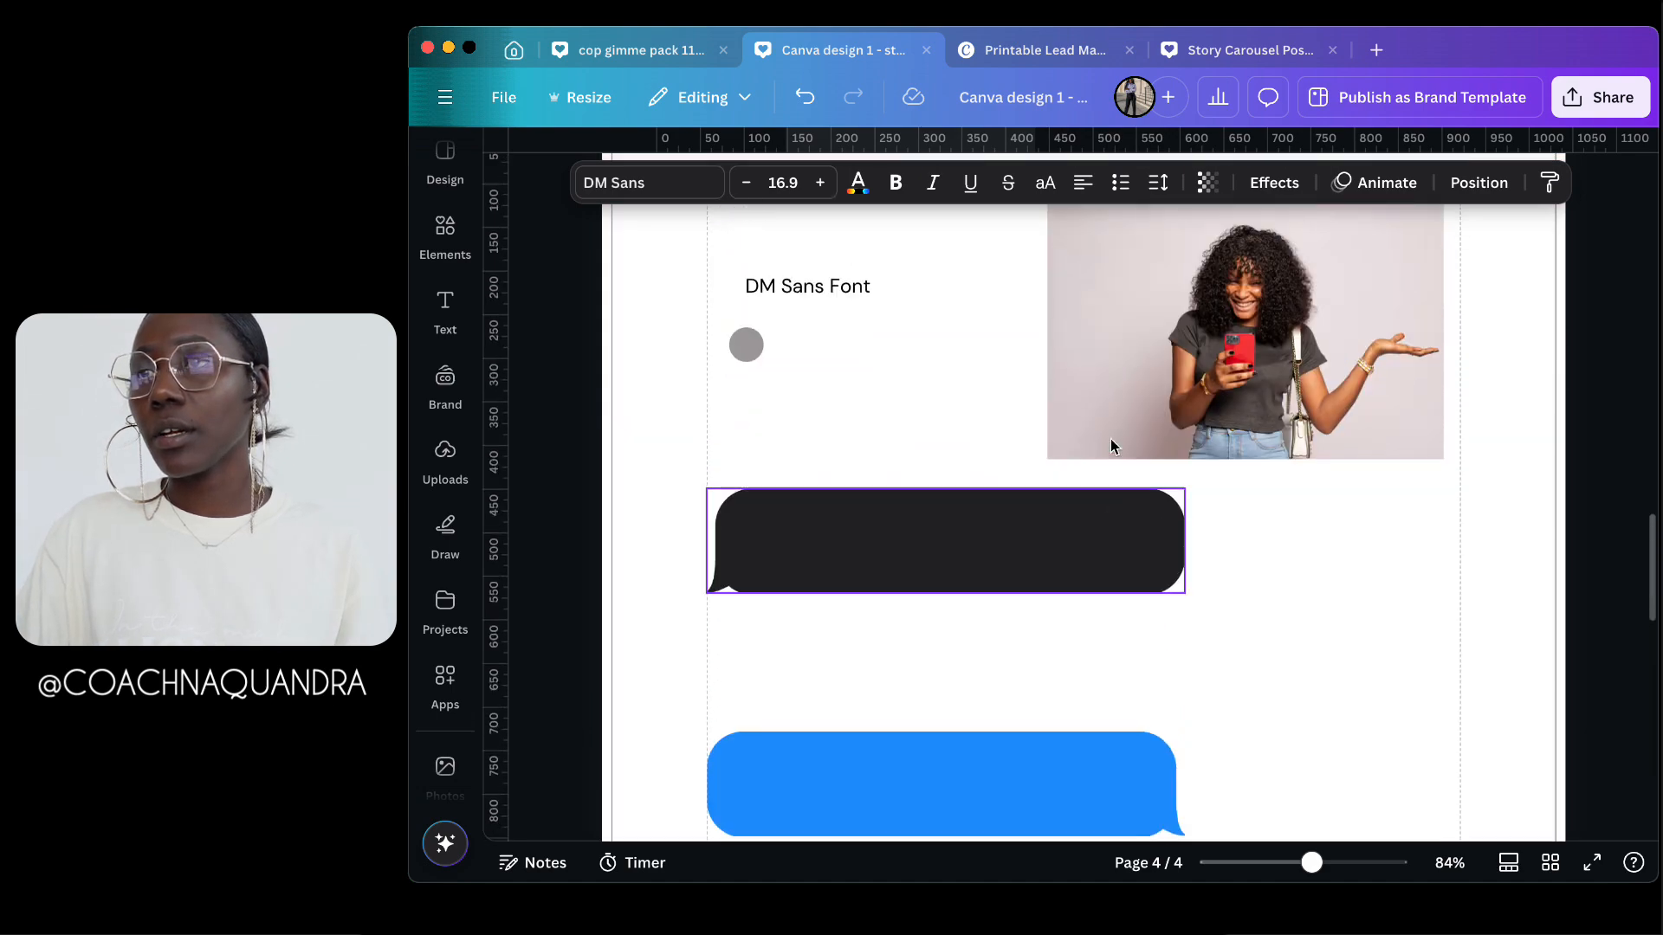
pyautogui.scroll(20, 1111, 446)
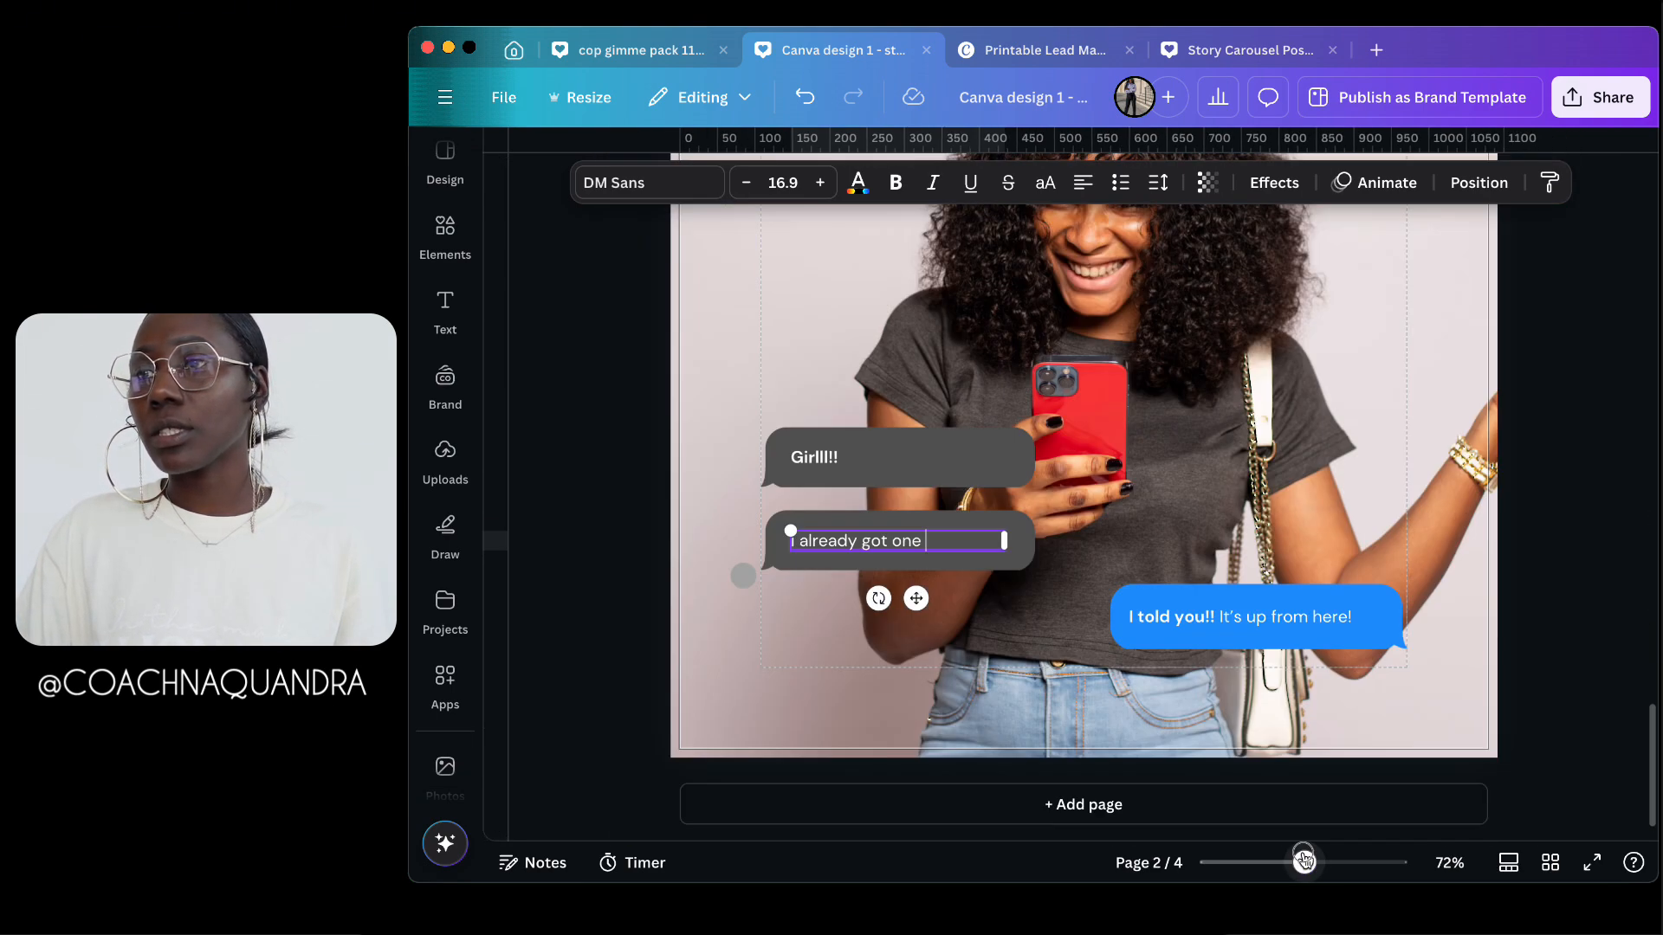
pyautogui.scroll(15, 1249, 709)
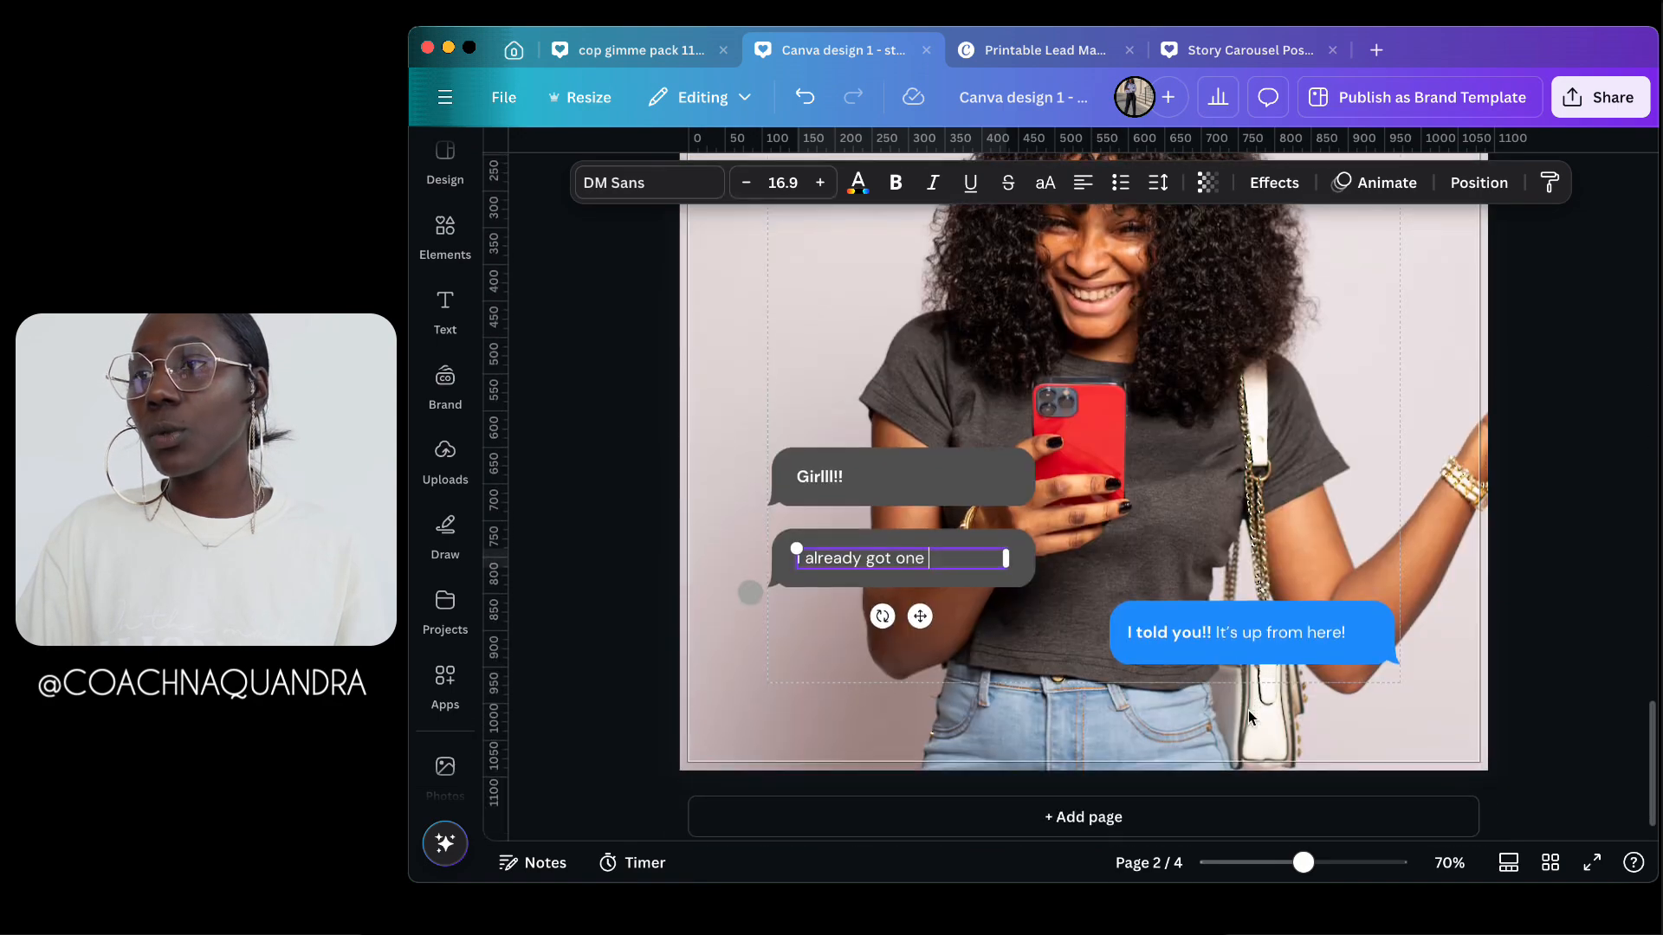
pyautogui.scroll(-1, 1248, 717)
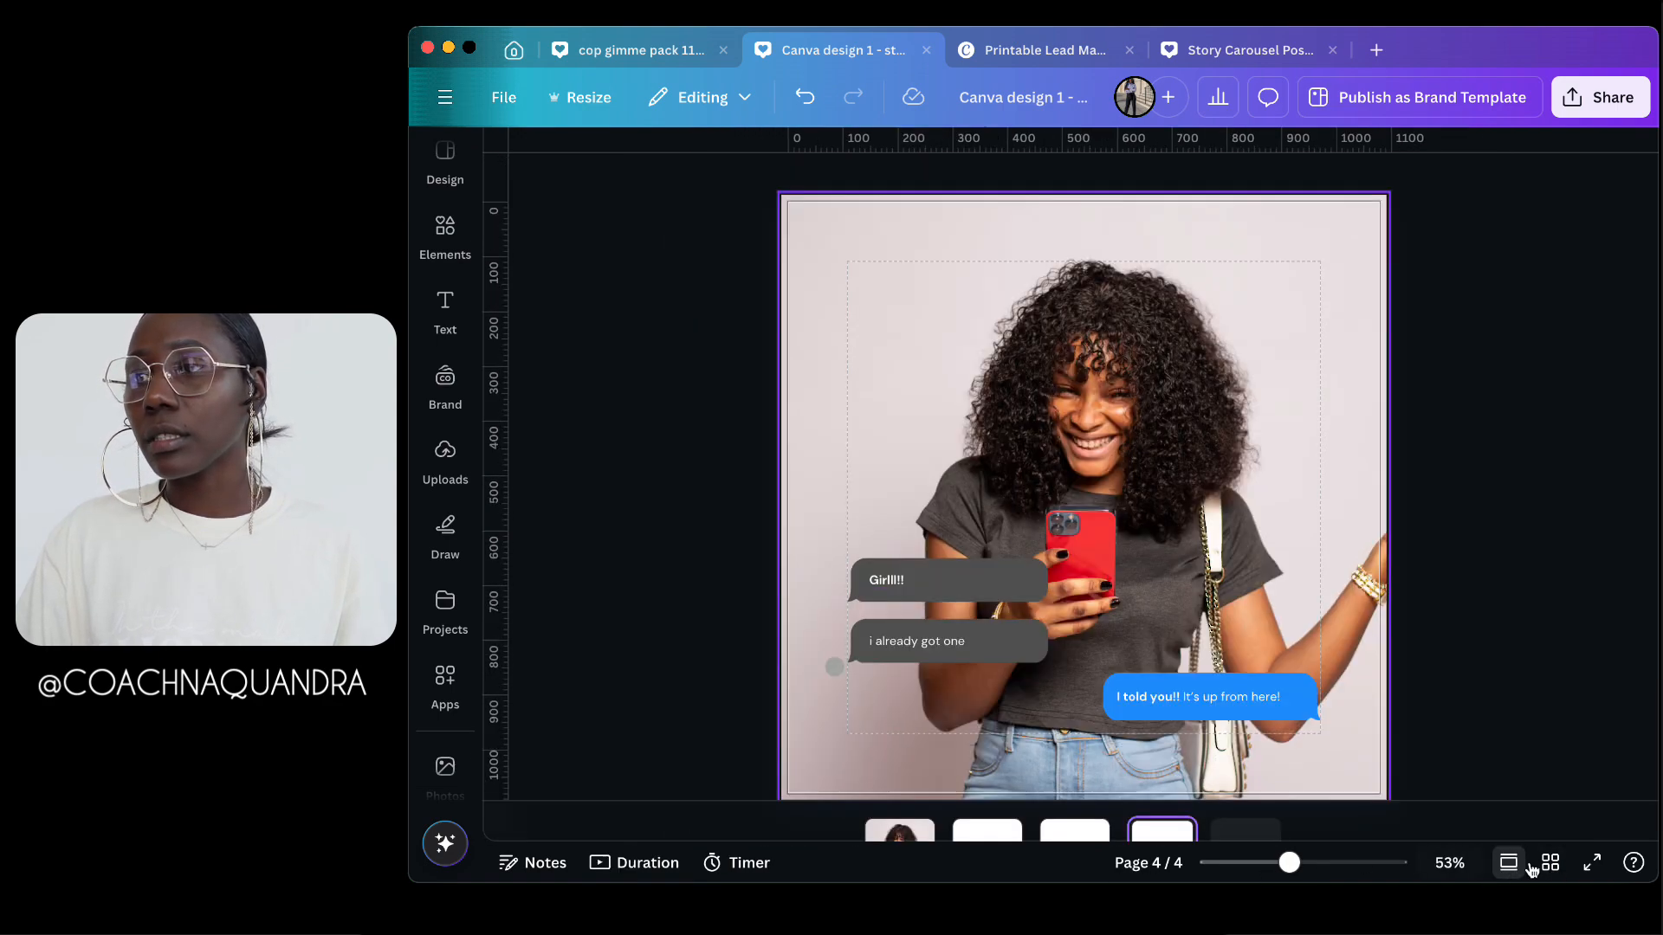
pyautogui.click(987, 788)
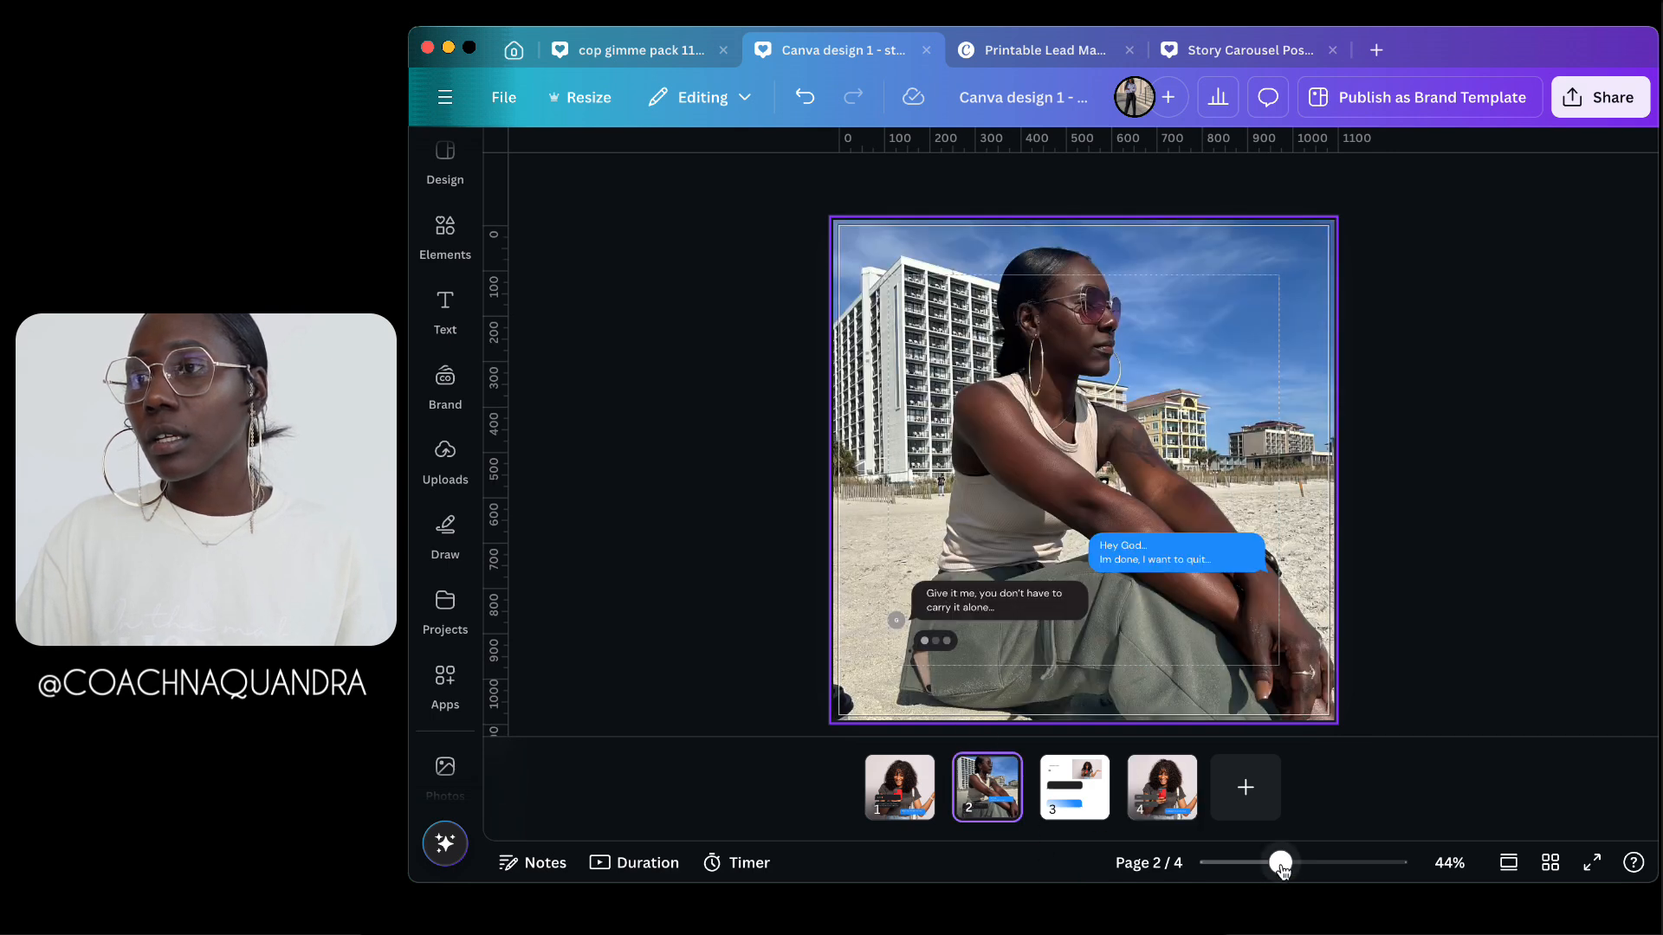
pyautogui.moveTo(1281, 863); pyautogui.dragTo(1303, 862)
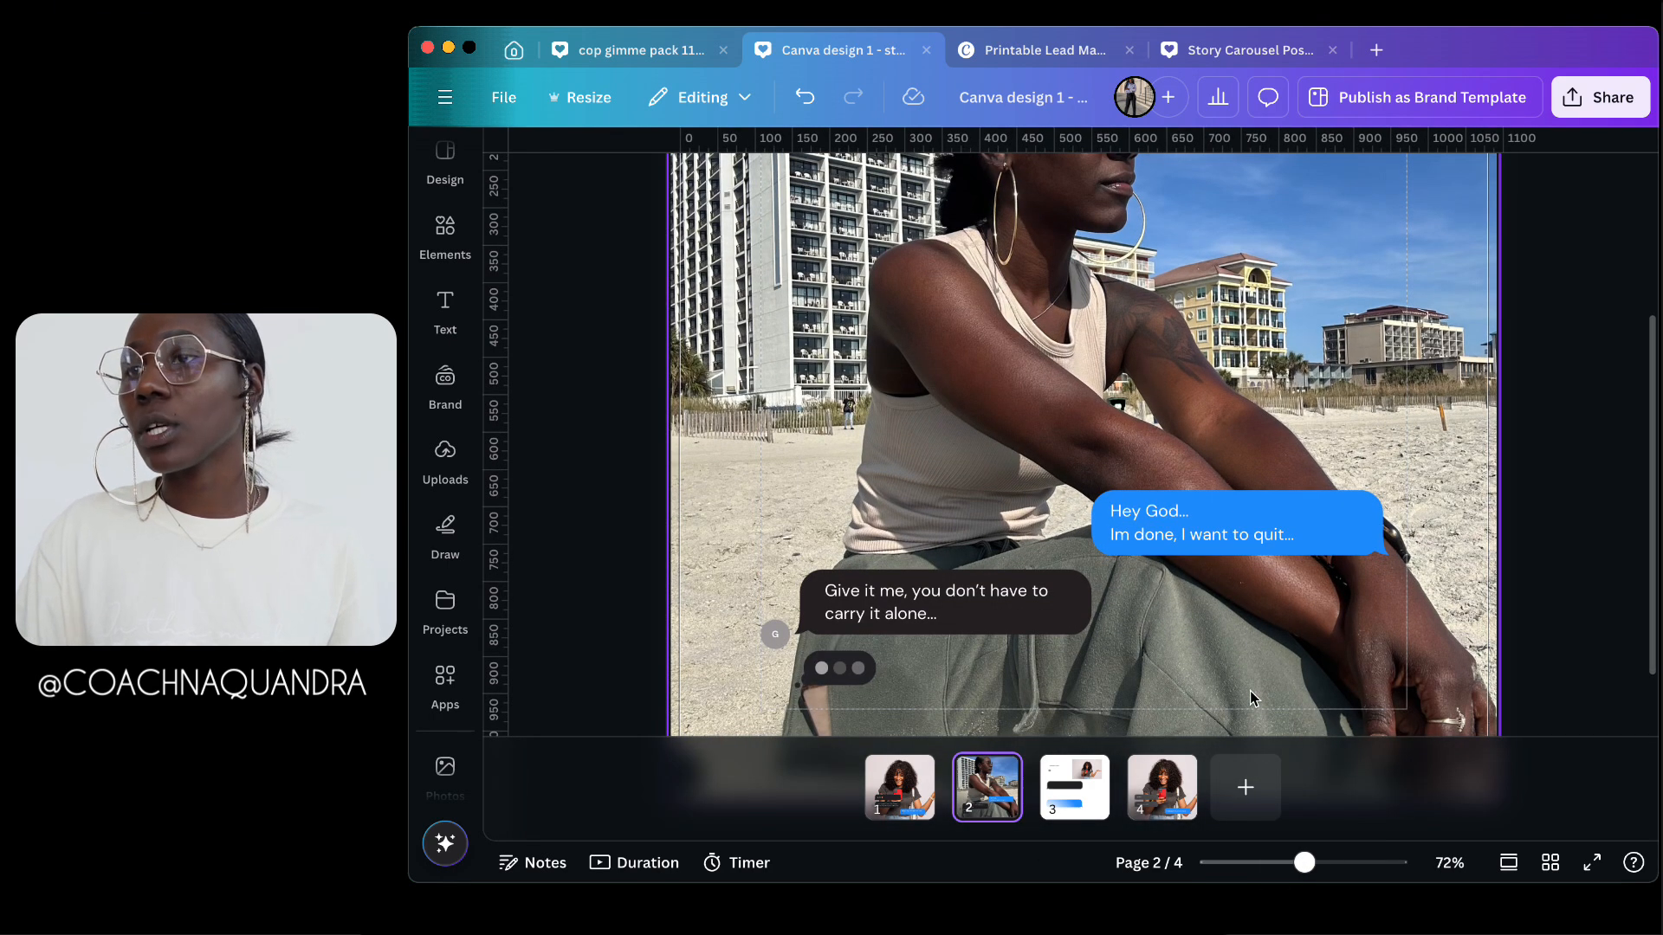
pyautogui.scroll(-2, 1063, 627)
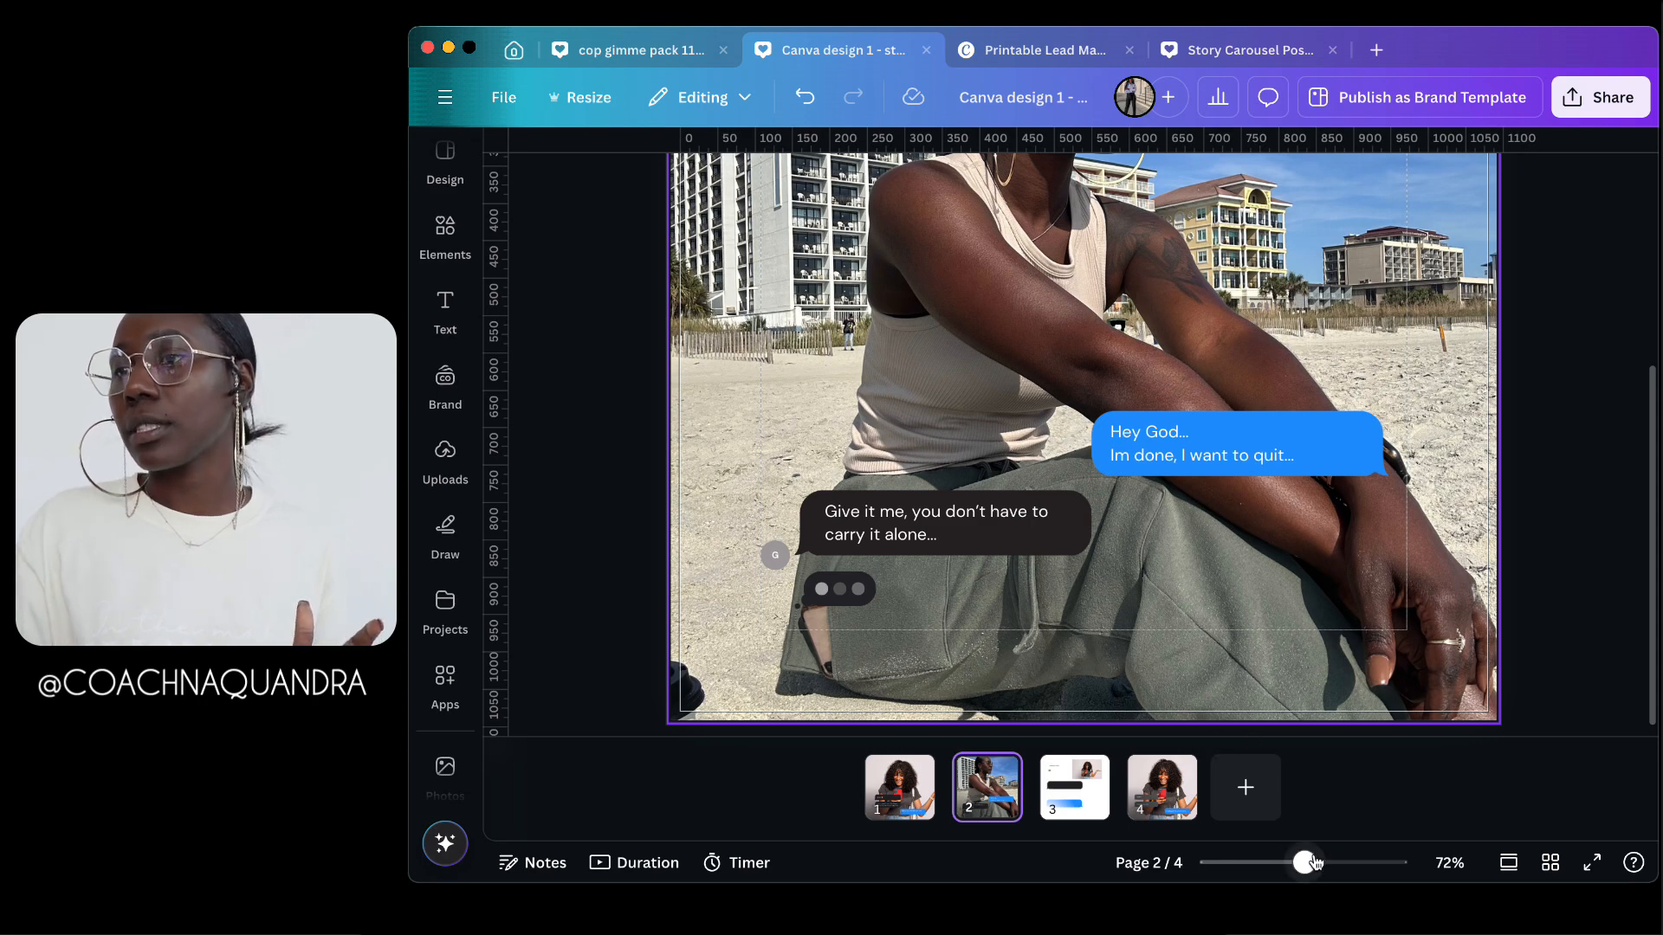
pyautogui.moveTo(1305, 863); pyautogui.dragTo(1273, 862)
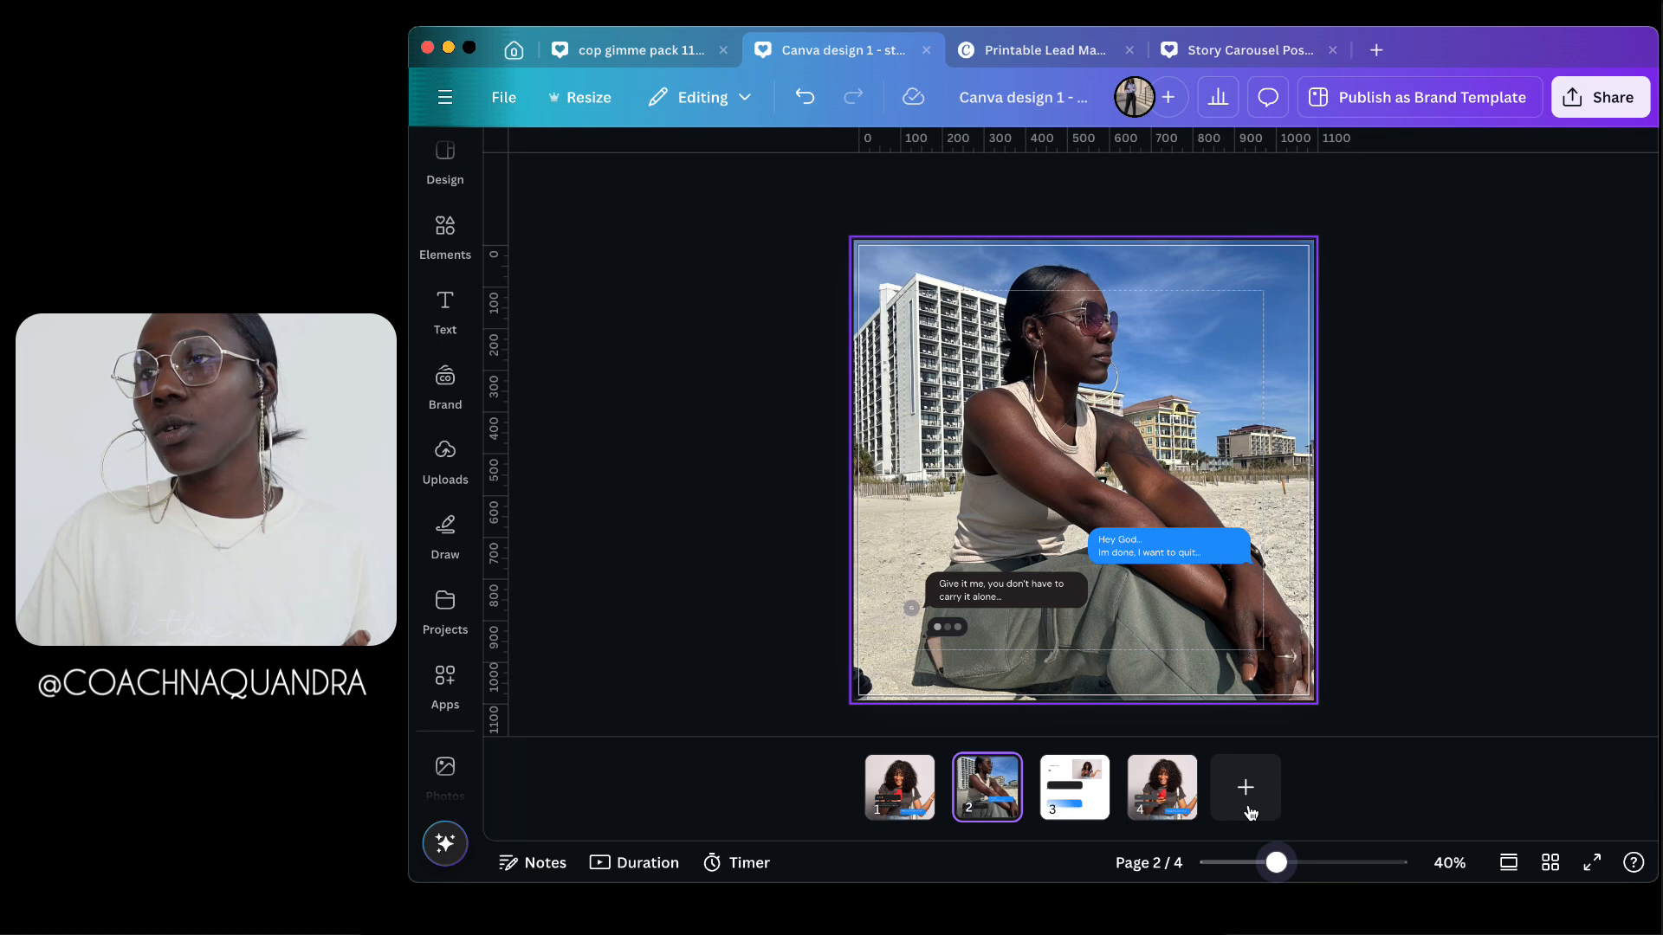
# Step: Select the beach photo on page 2 and view the uploaded images as a source for personal photos
pyautogui.click(1083, 371)
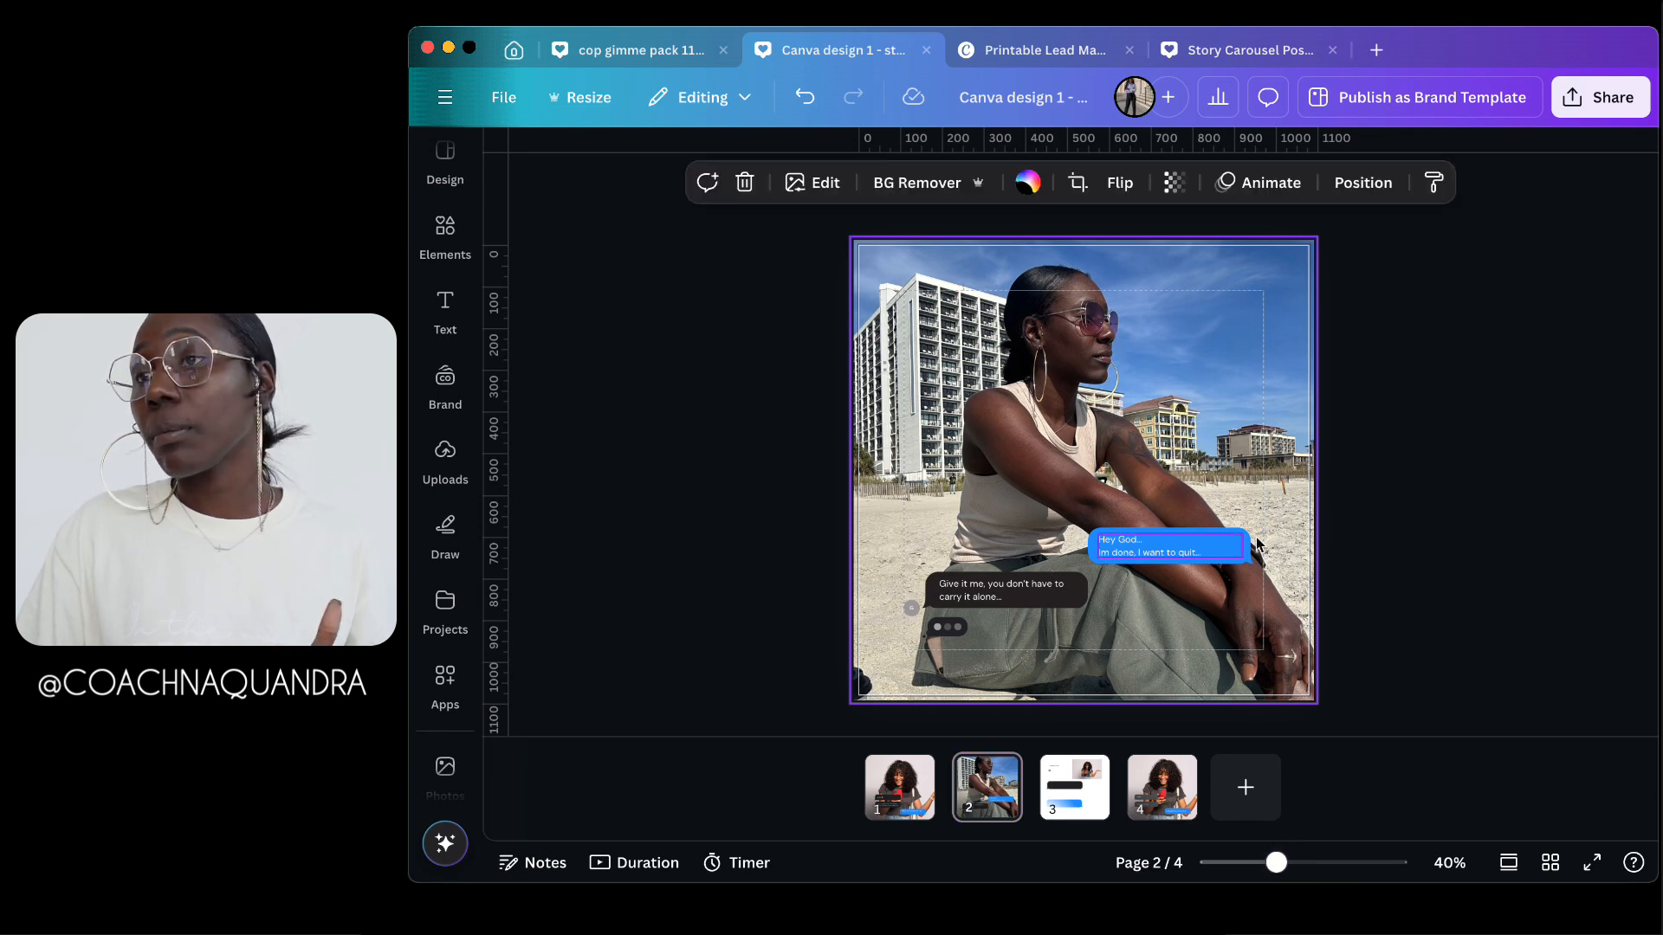
pyautogui.click(446, 454)
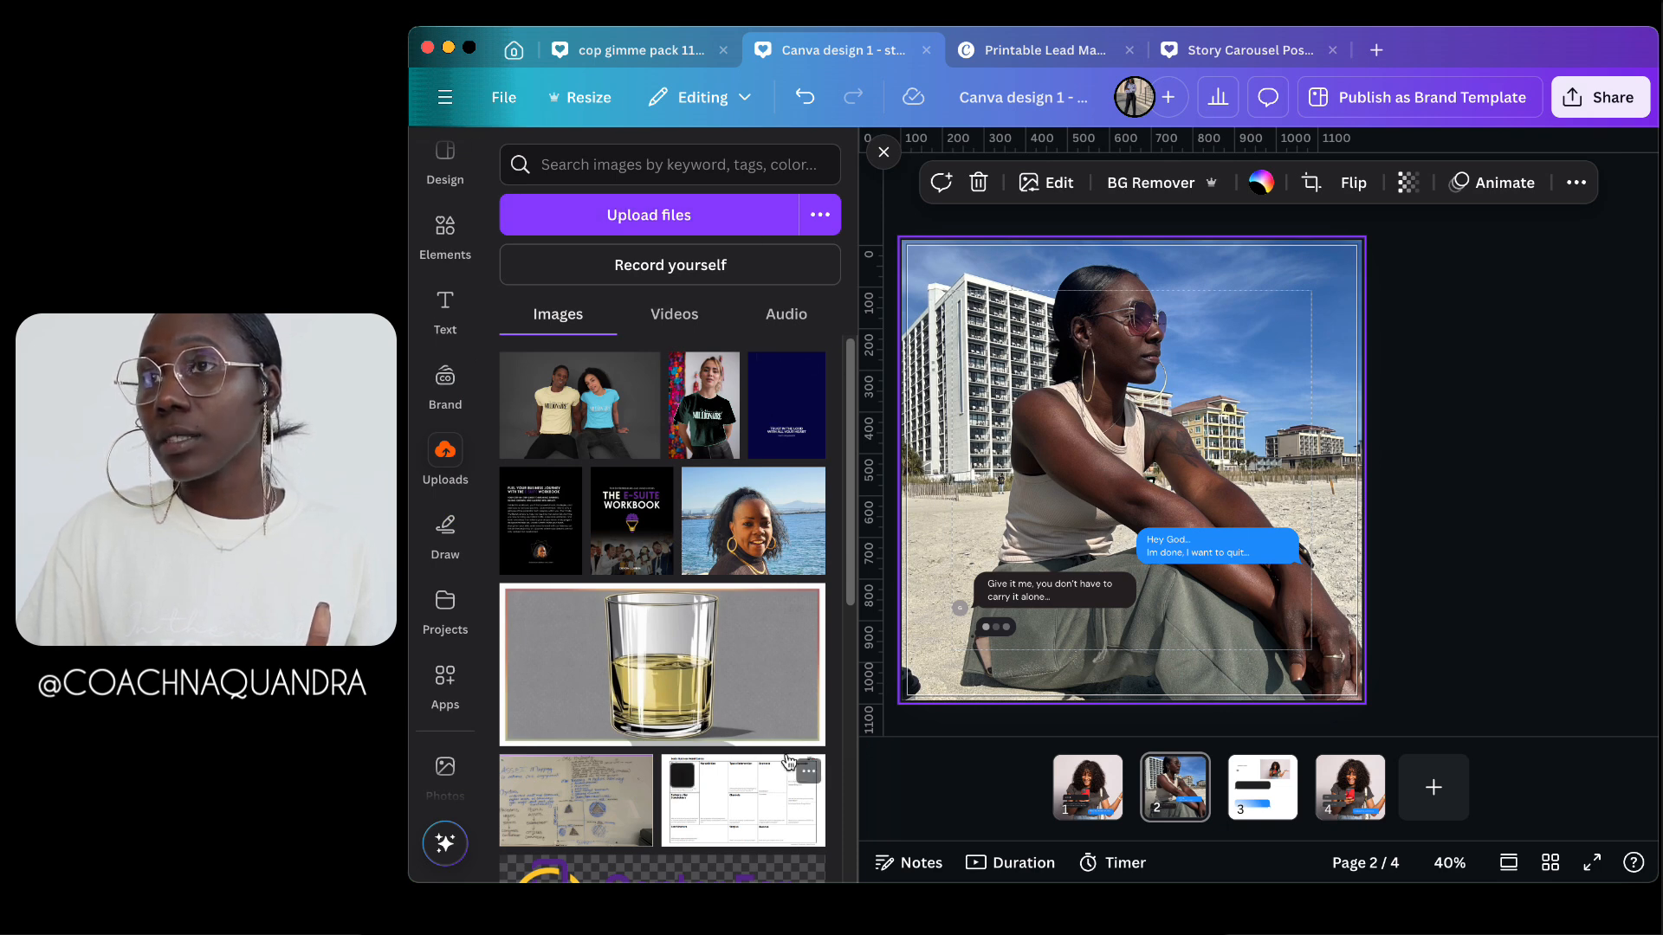
pyautogui.click(884, 156)
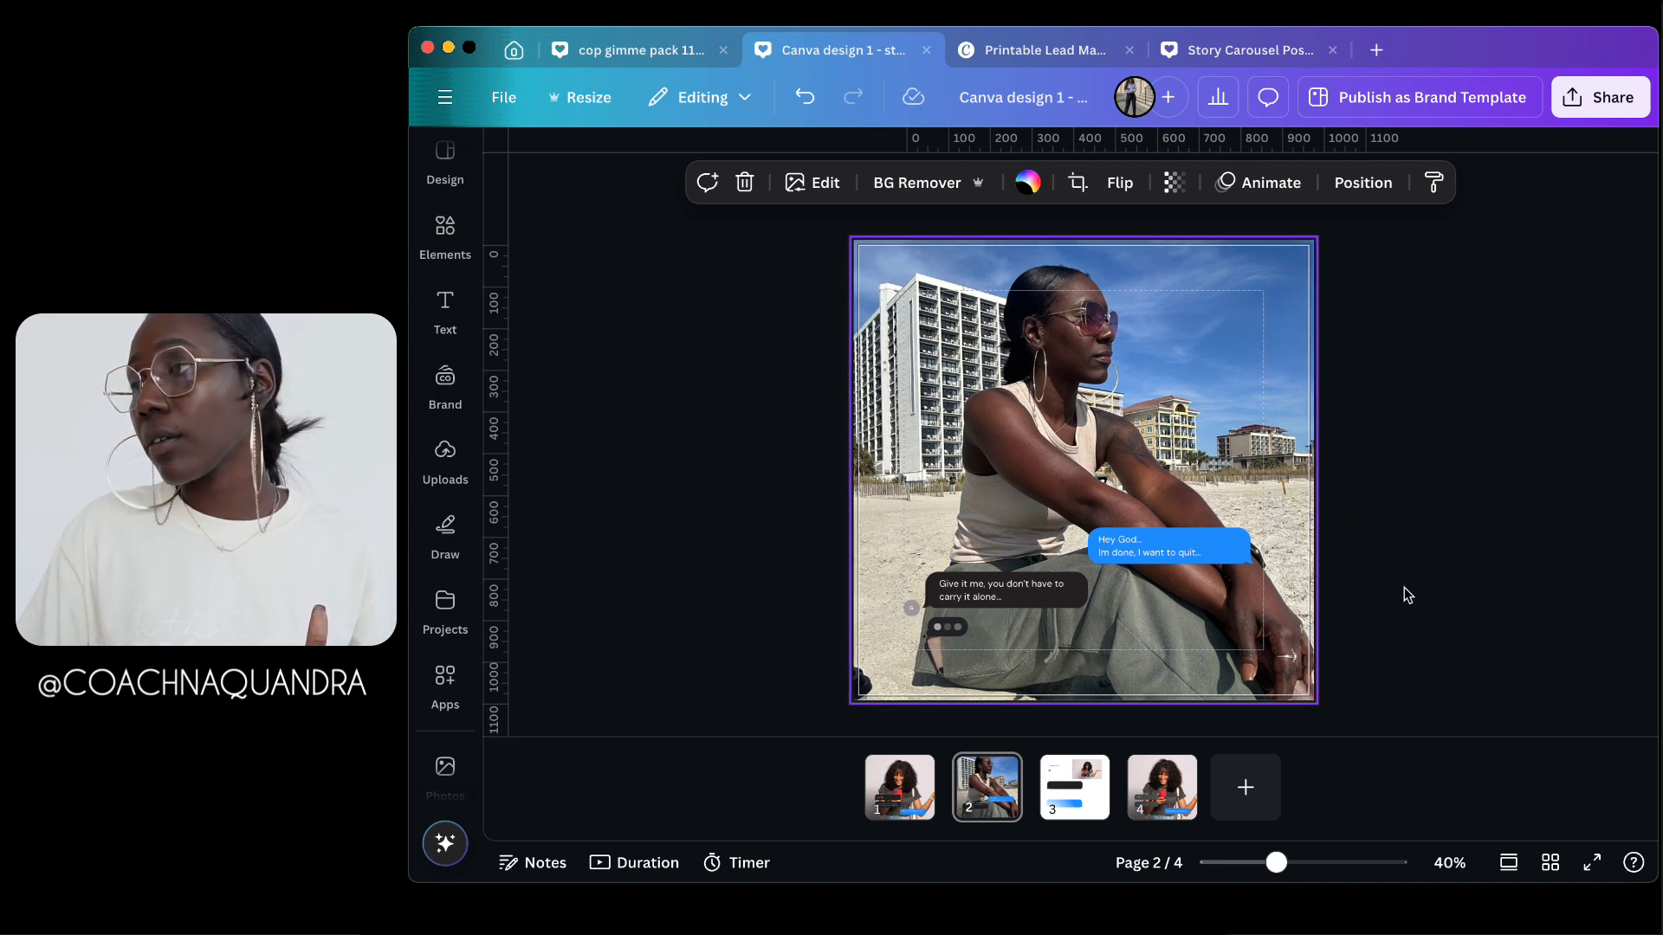